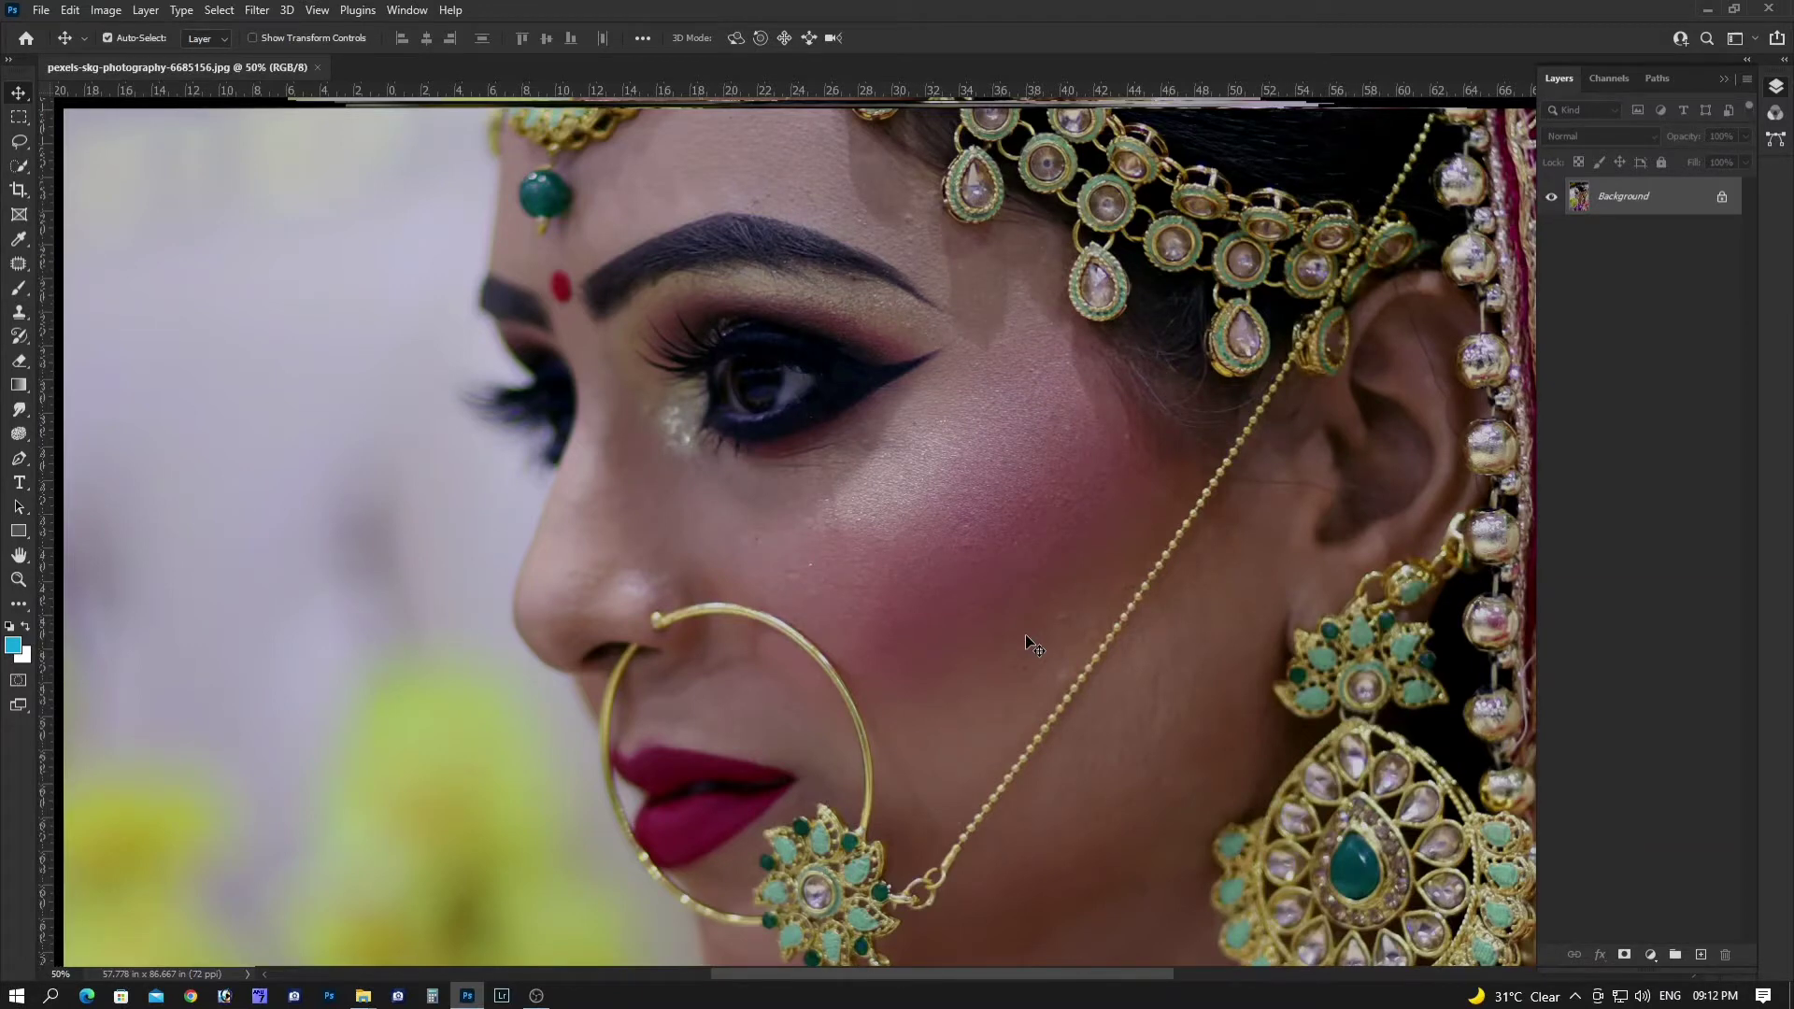
Zoom out and pan to centre the bride's face and hair
key(ctrl+minus)
key(ctrl+minus)
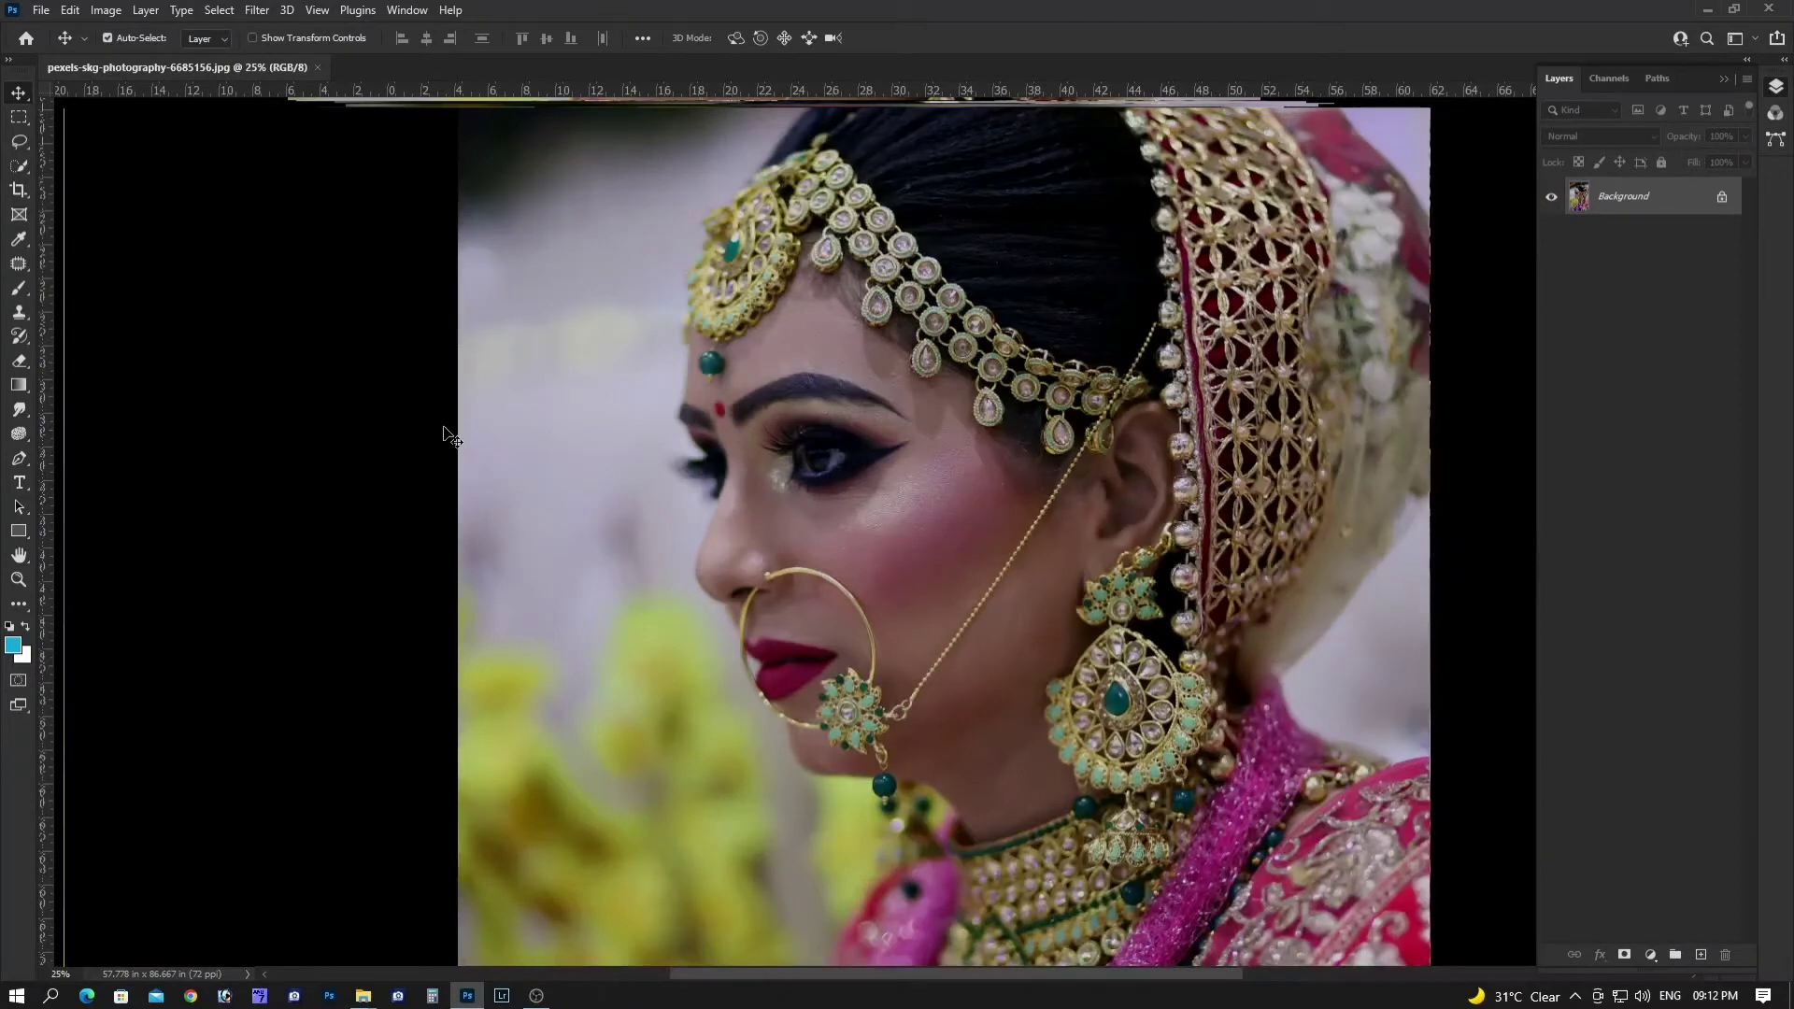
key(ctrl+minus)
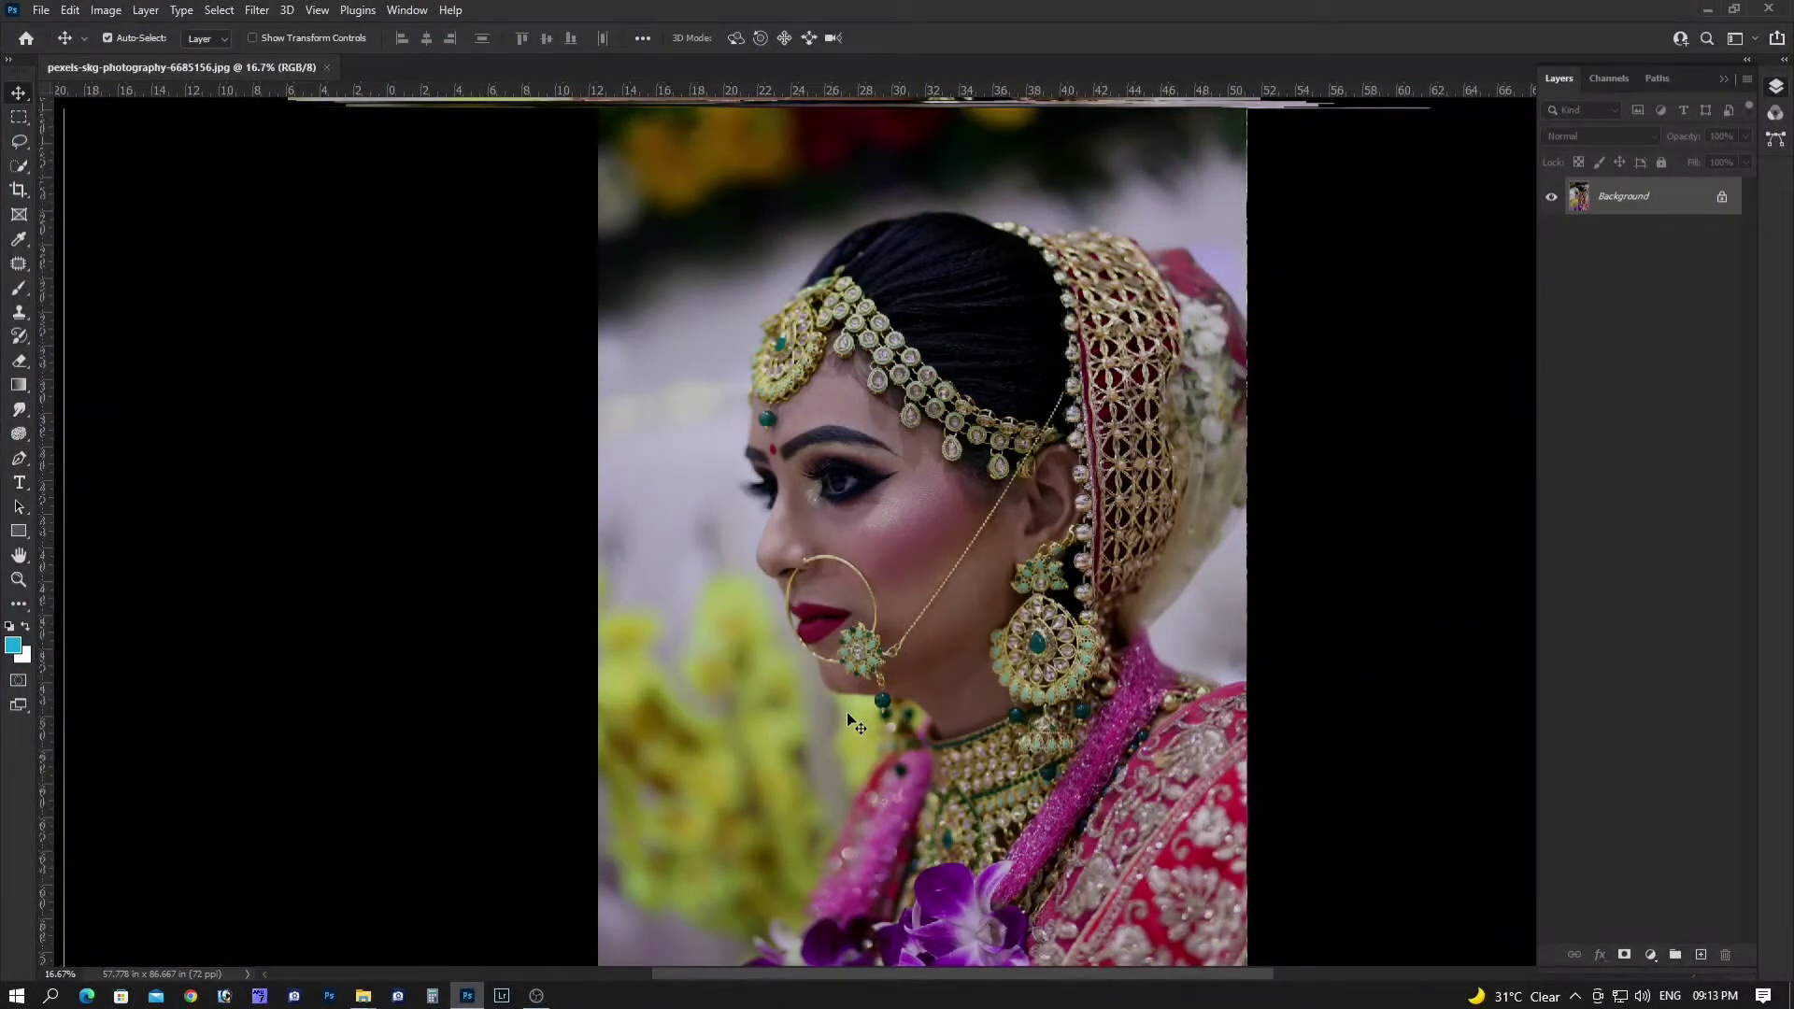
scroll(883, 503, up, 1)
drag(941, 552, 851, 603)
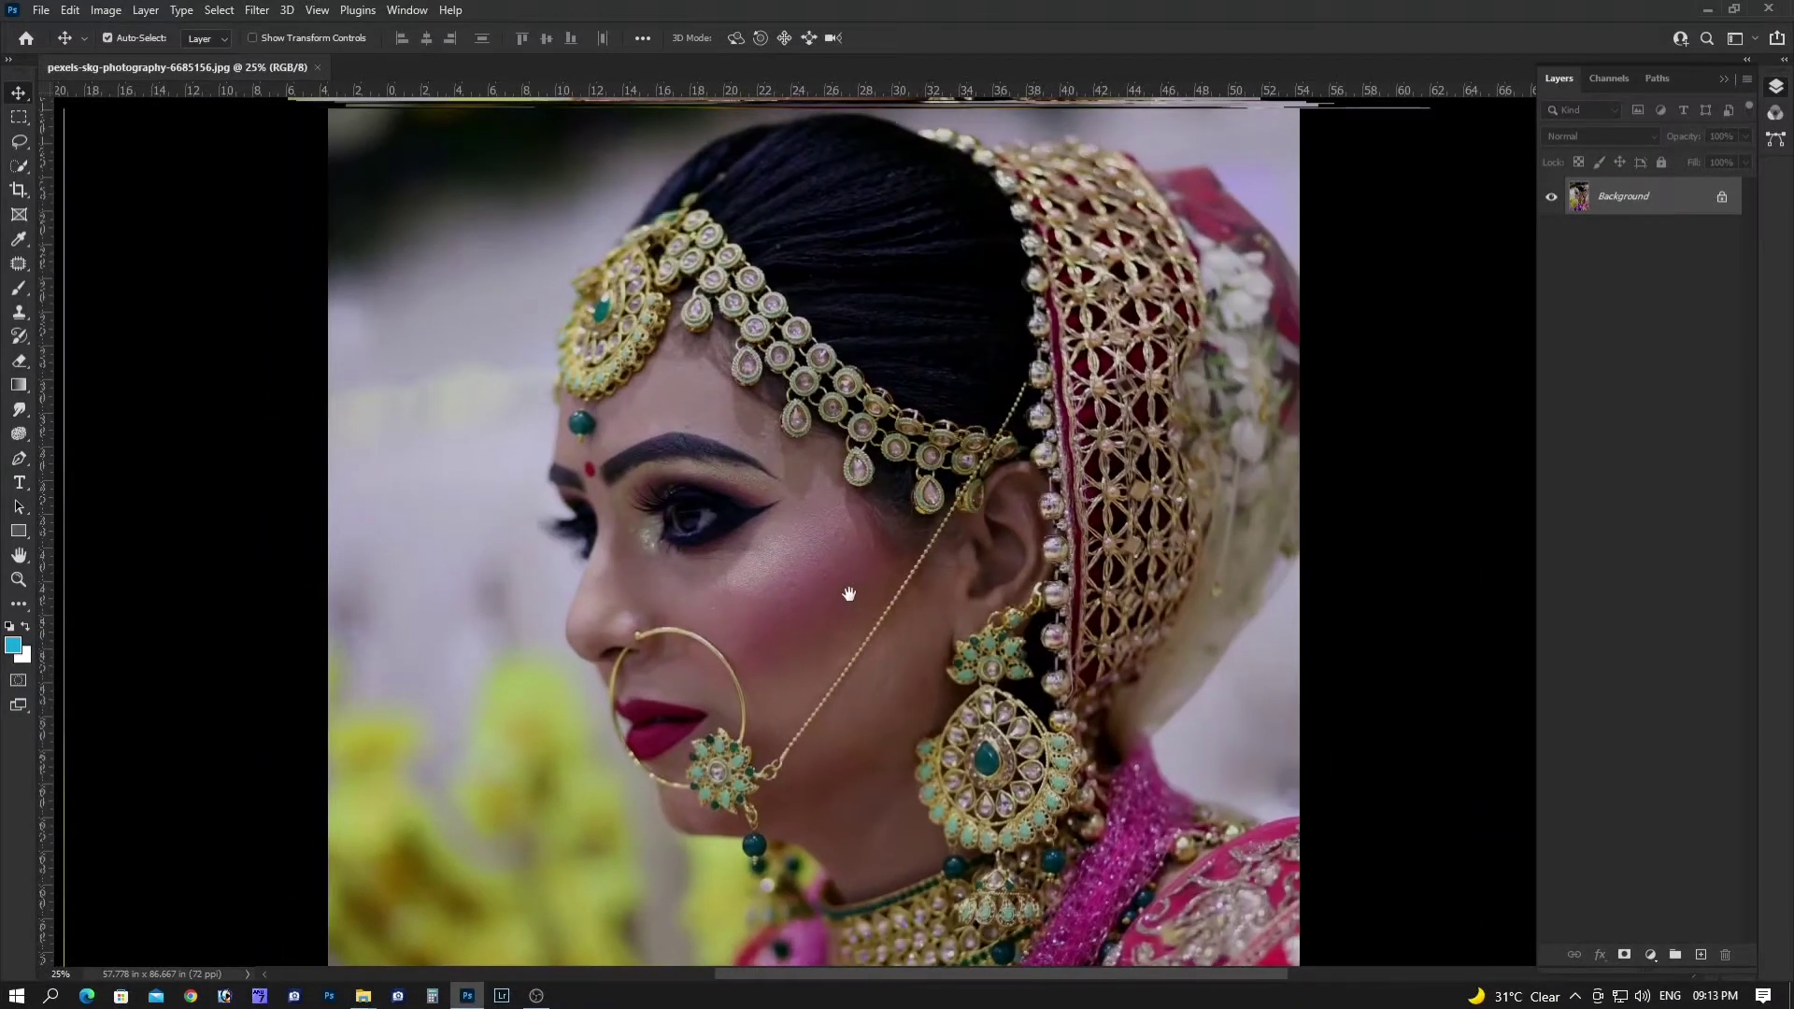
scroll(845, 598, up, 2)
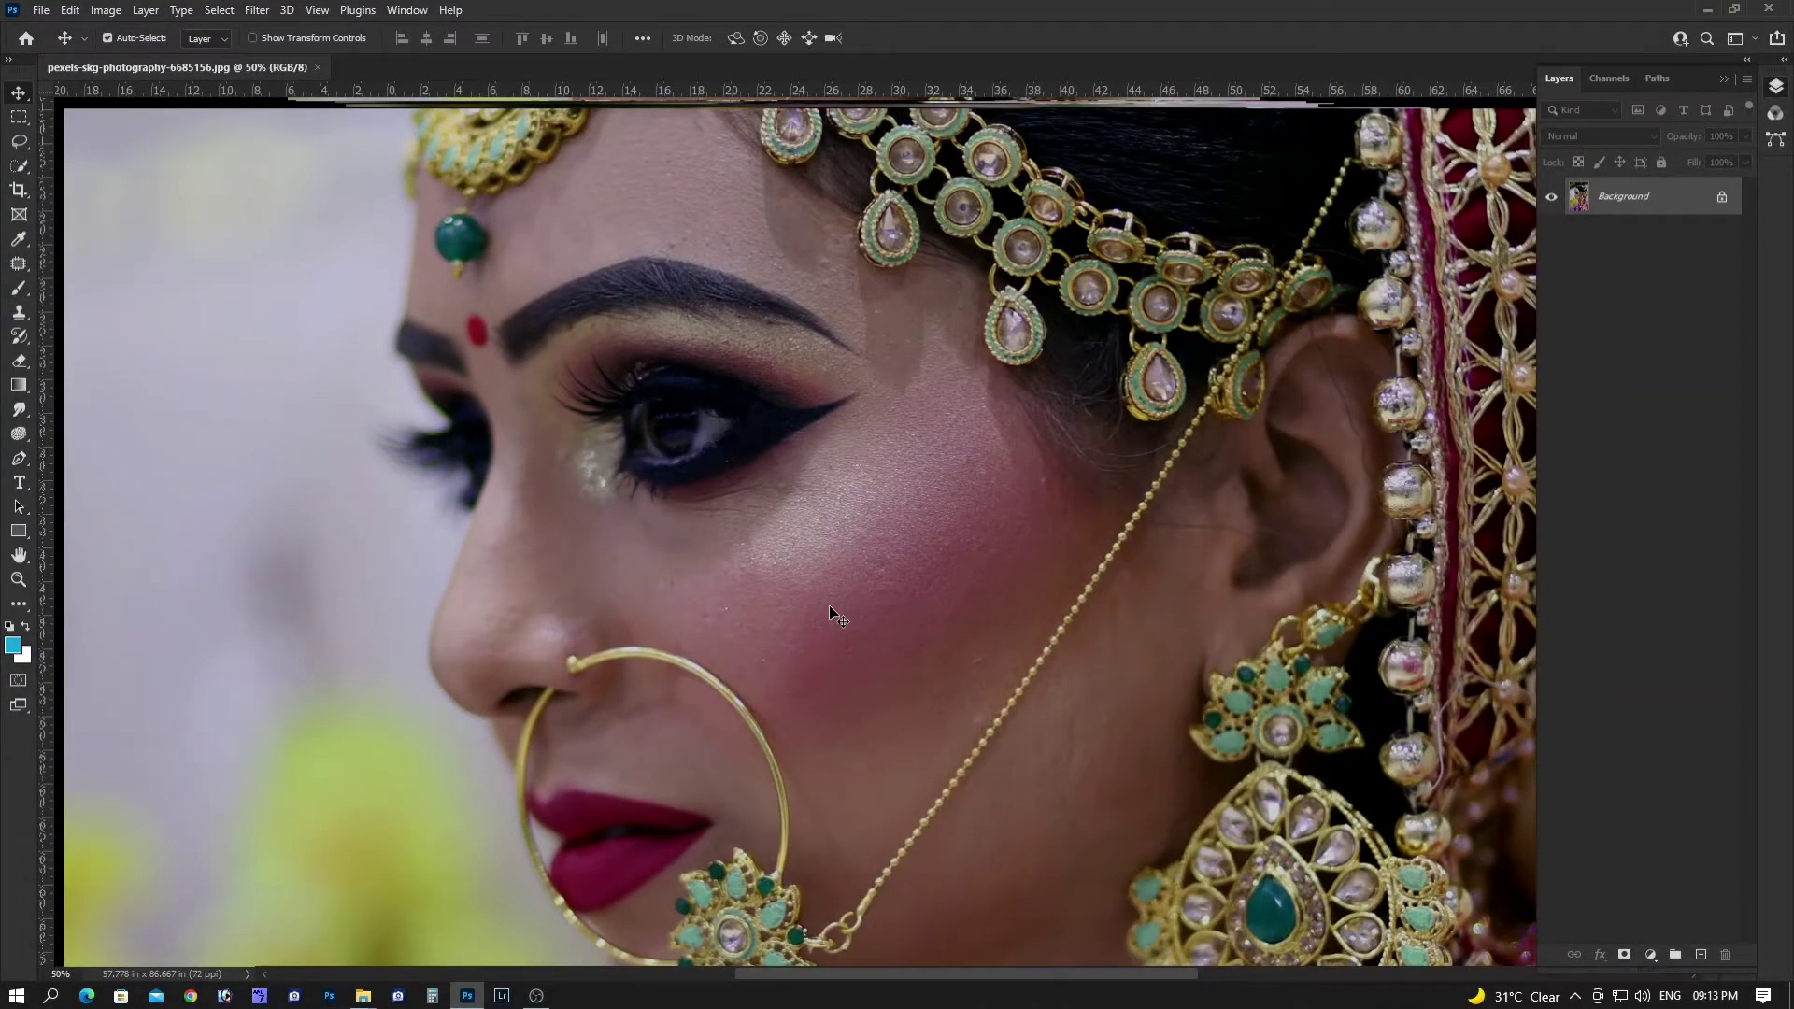
scroll(829, 608, down, 1)
scroll(830, 607, down, 1)
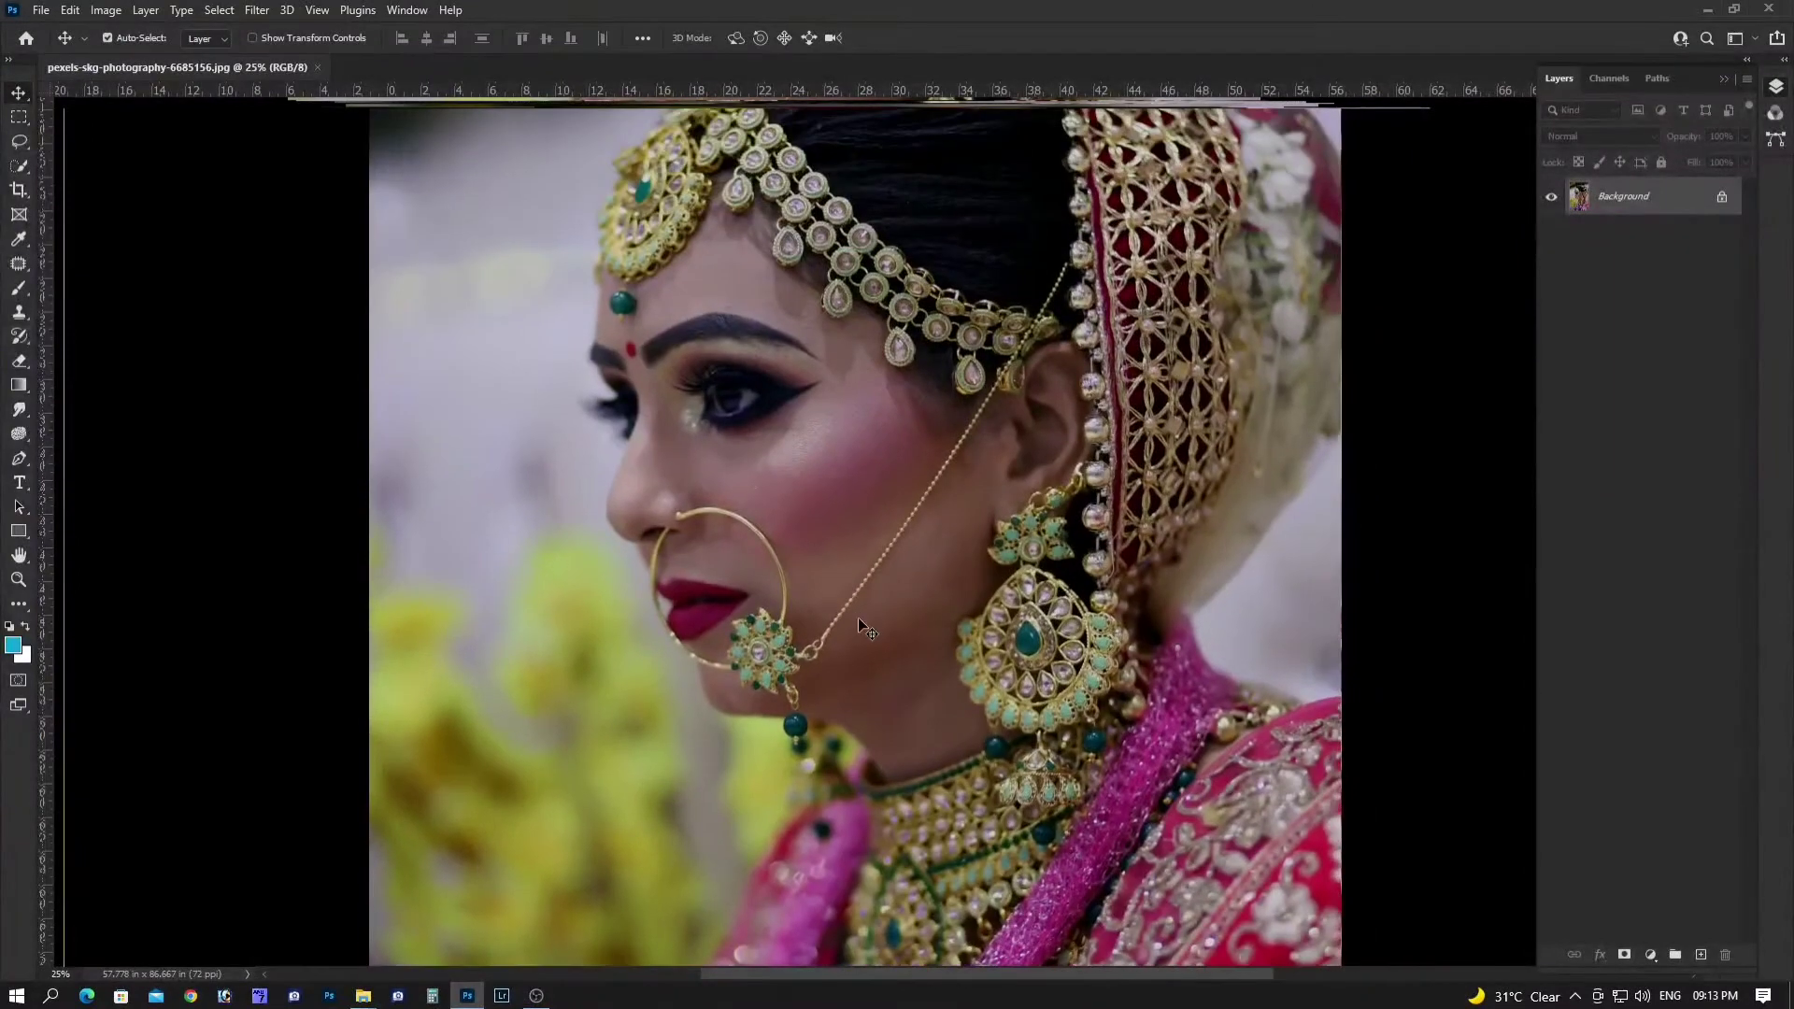
mouse_move(858, 618)
mouse_down()
mouse_move(825, 657)
mouse_move(848, 659)
mouse_up()
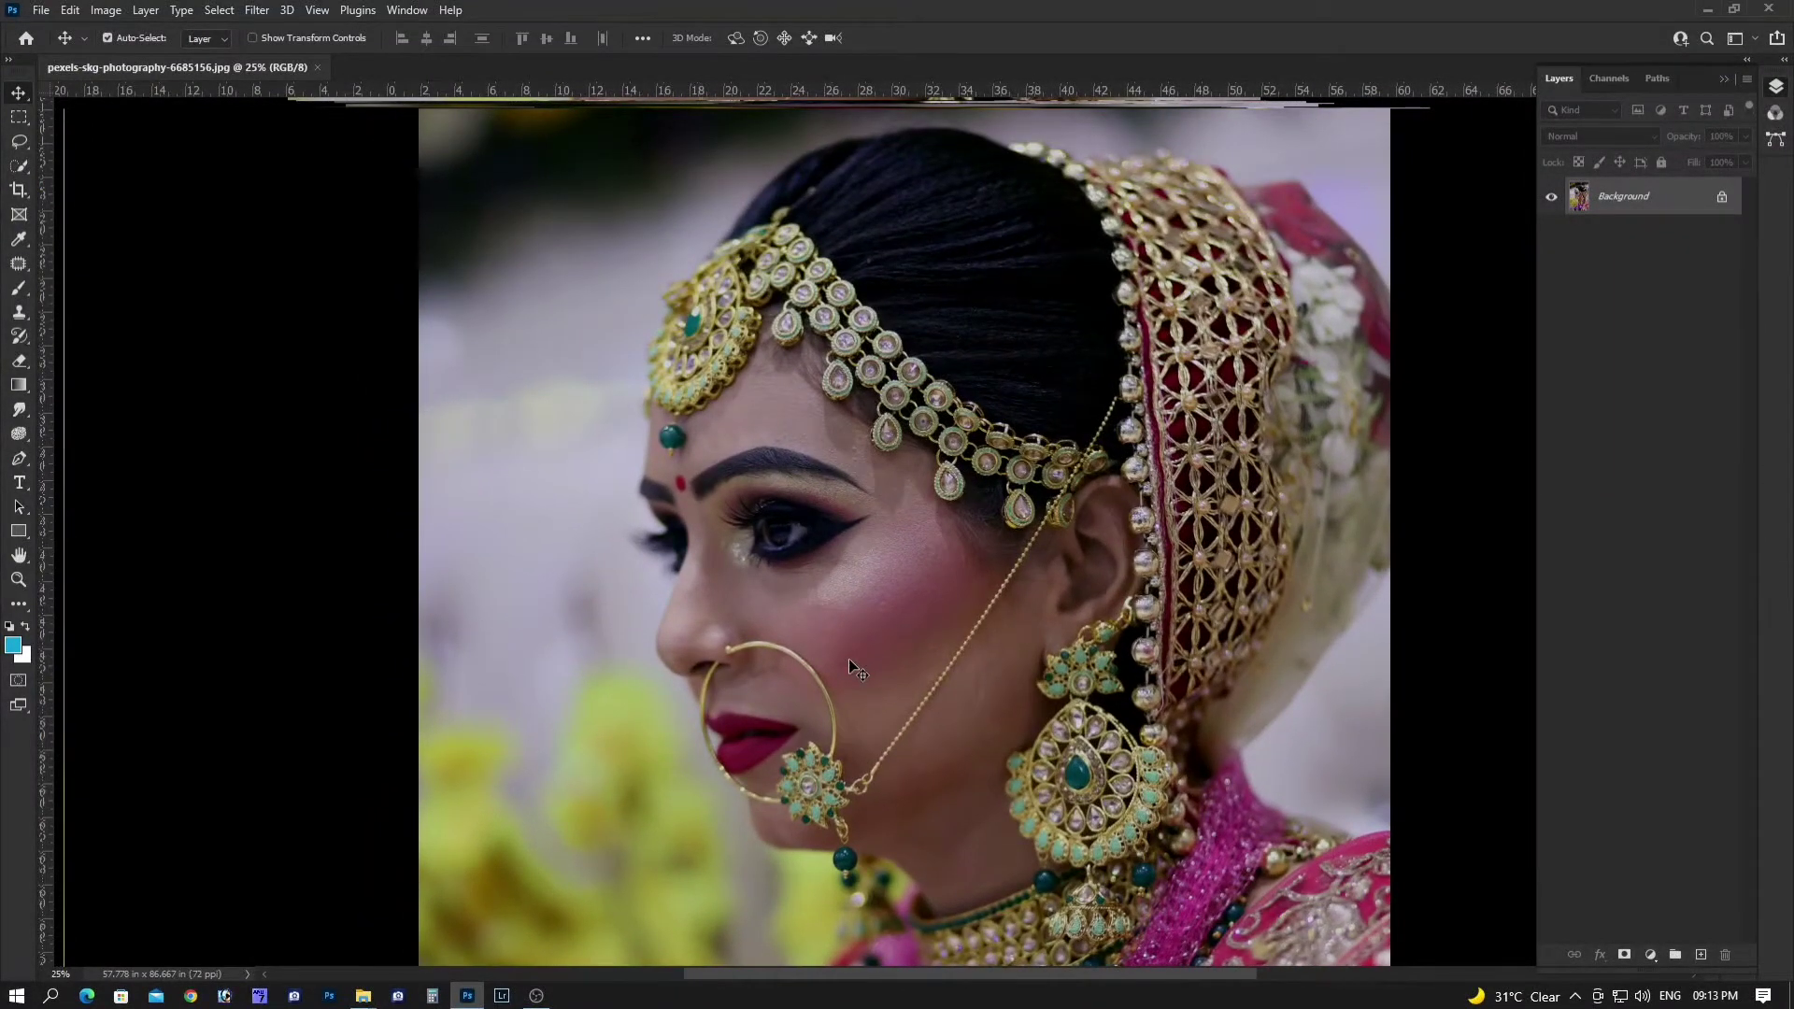
Try Curves on the portrait, then dismiss it without changes
key(ctrl+m)
click(1734, 299)
scroll(872, 614, up, 1)
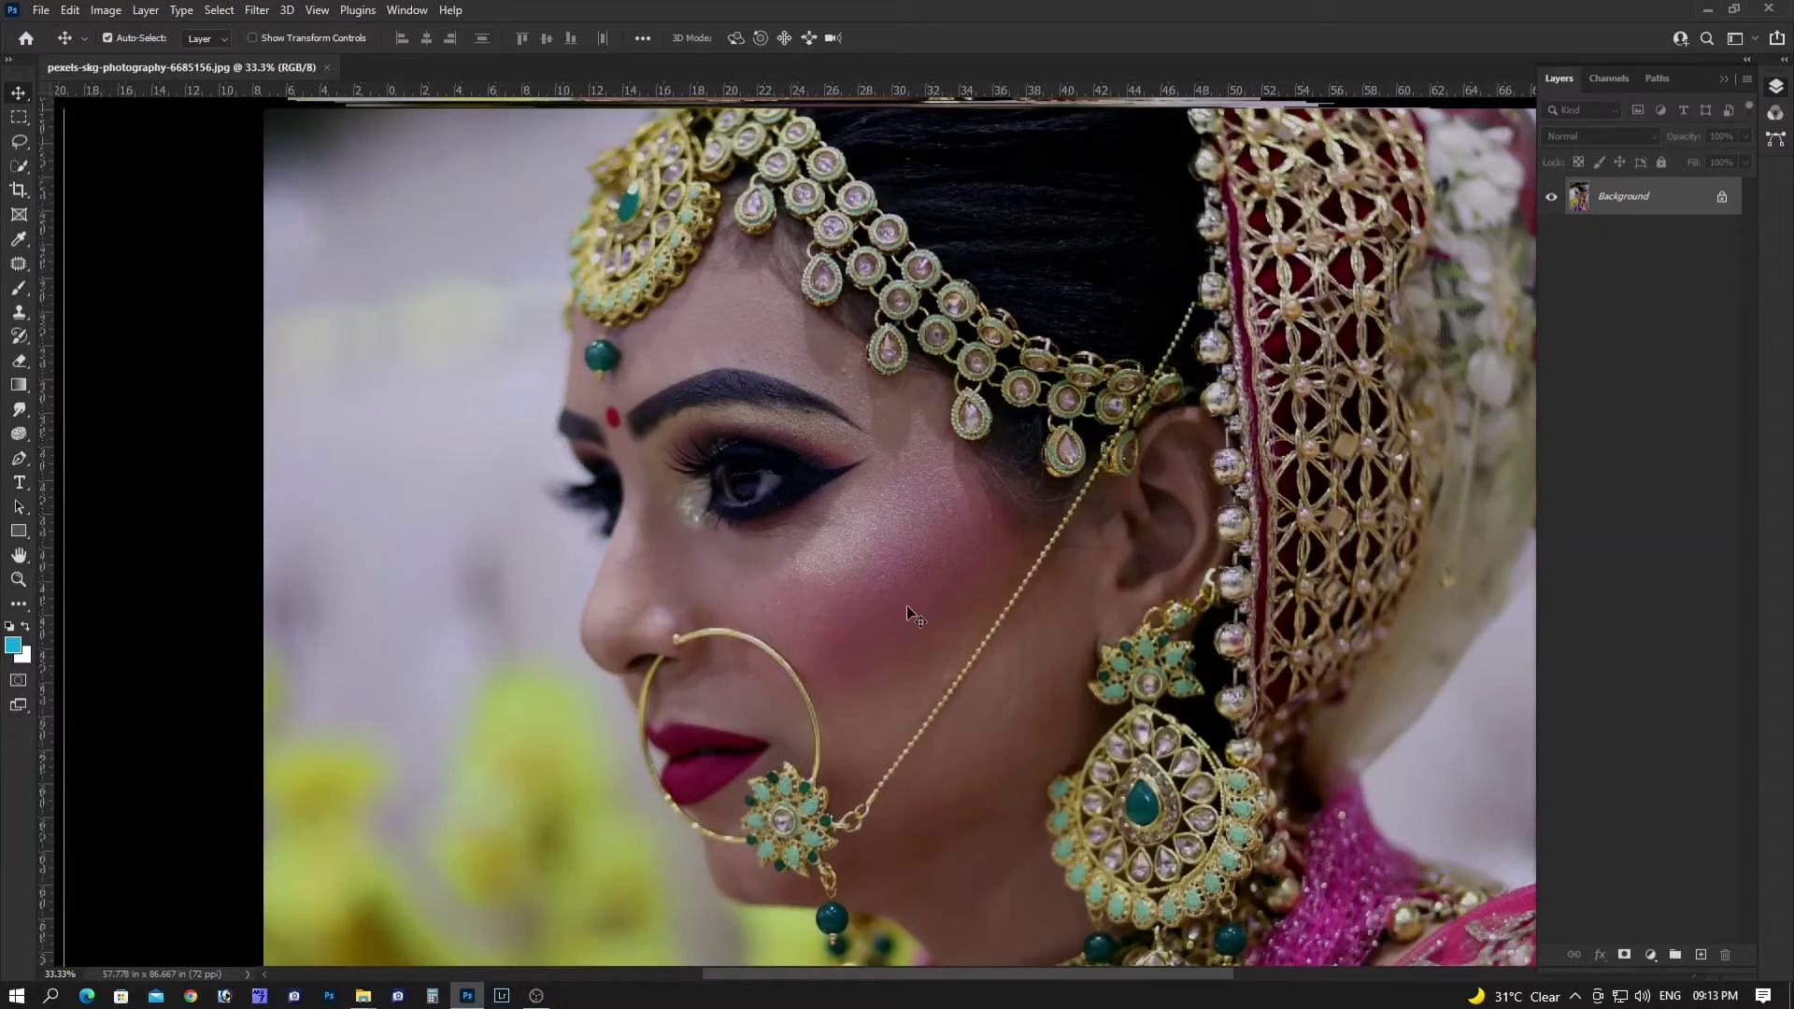
scroll(906, 607, down, 1)
scroll(906, 608, down, 1)
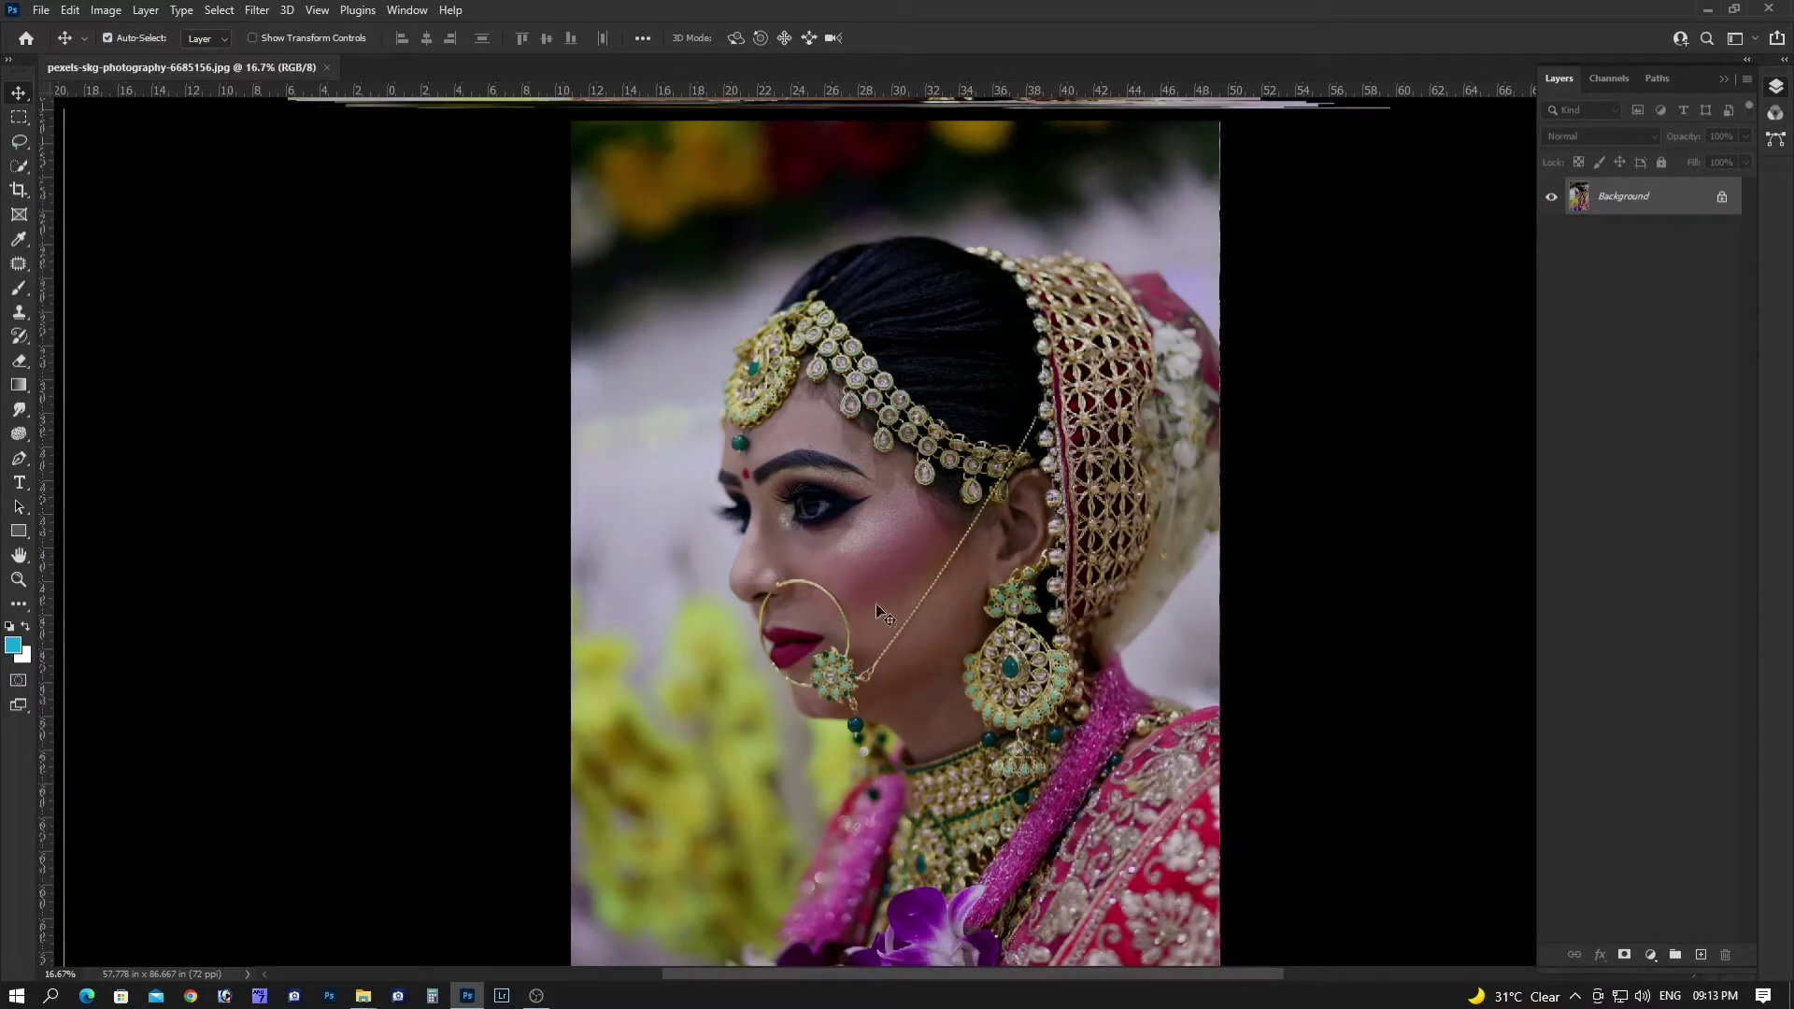
scroll(911, 628, right, 1)
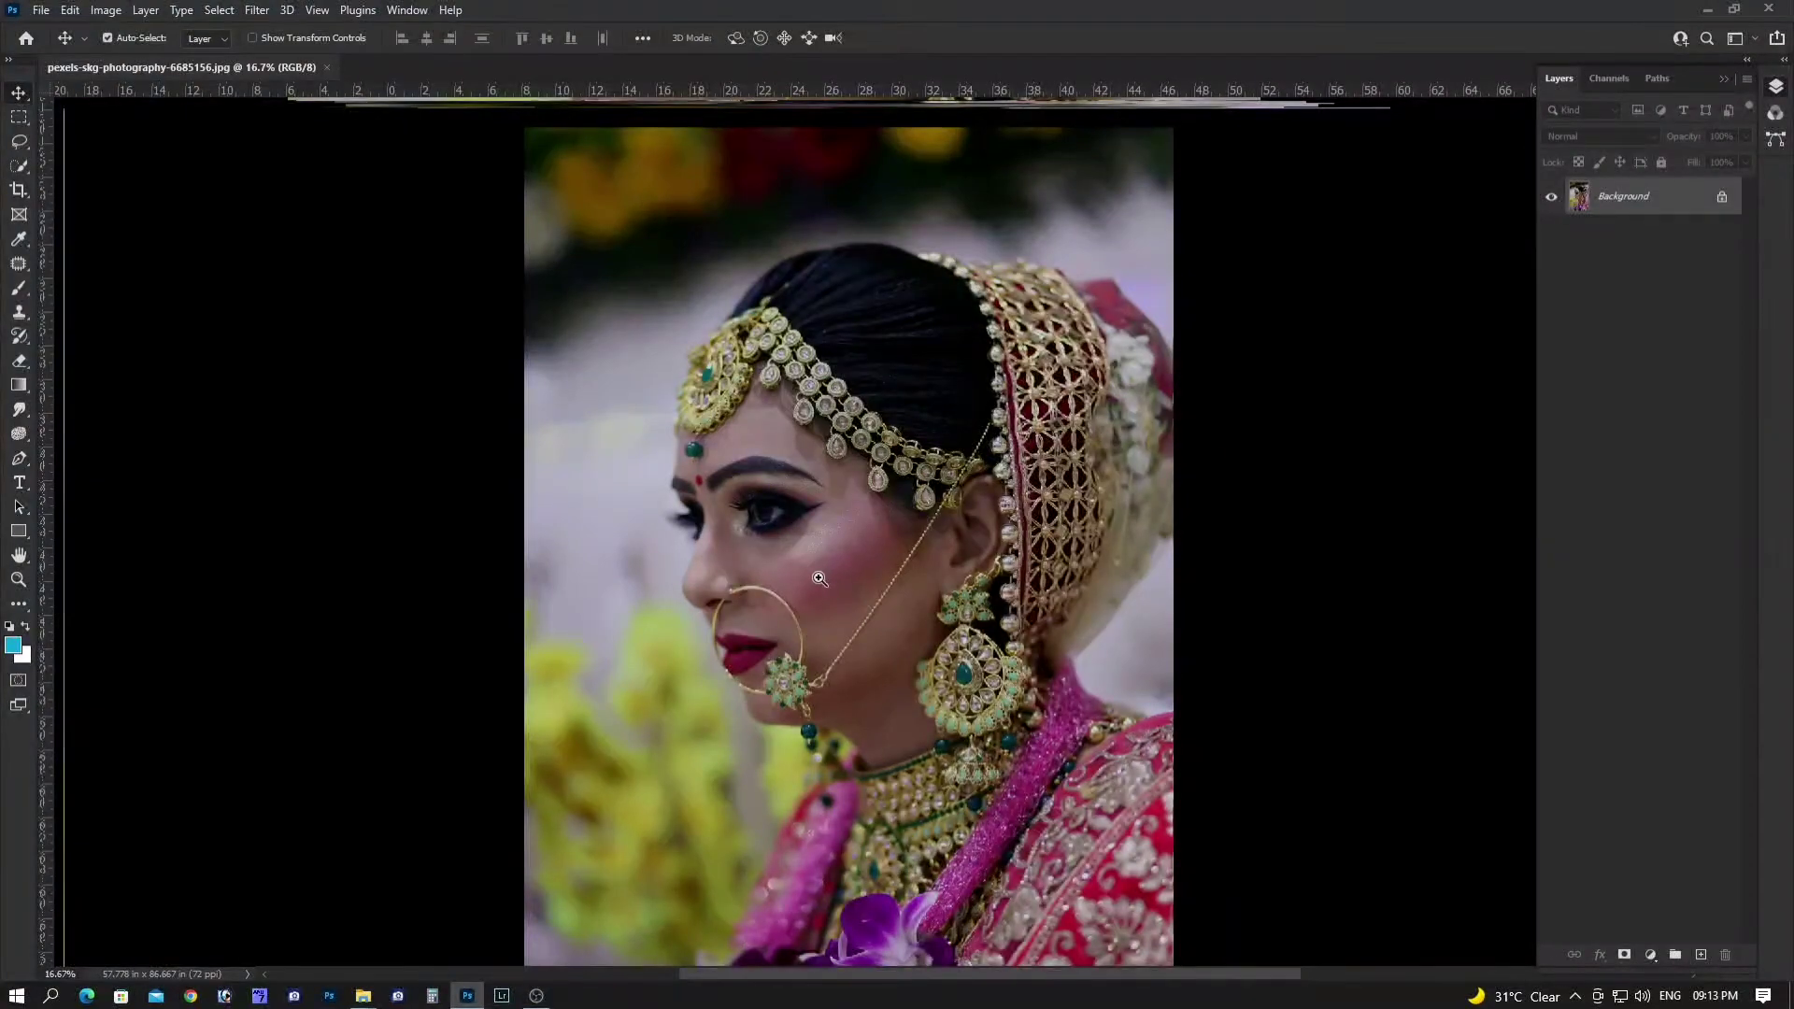
scroll(826, 598, up, 1)
scroll(869, 607, left, 2)
Lighten the midtones slightly in Levels by moving the midtone slider left
key(ctrl+l)
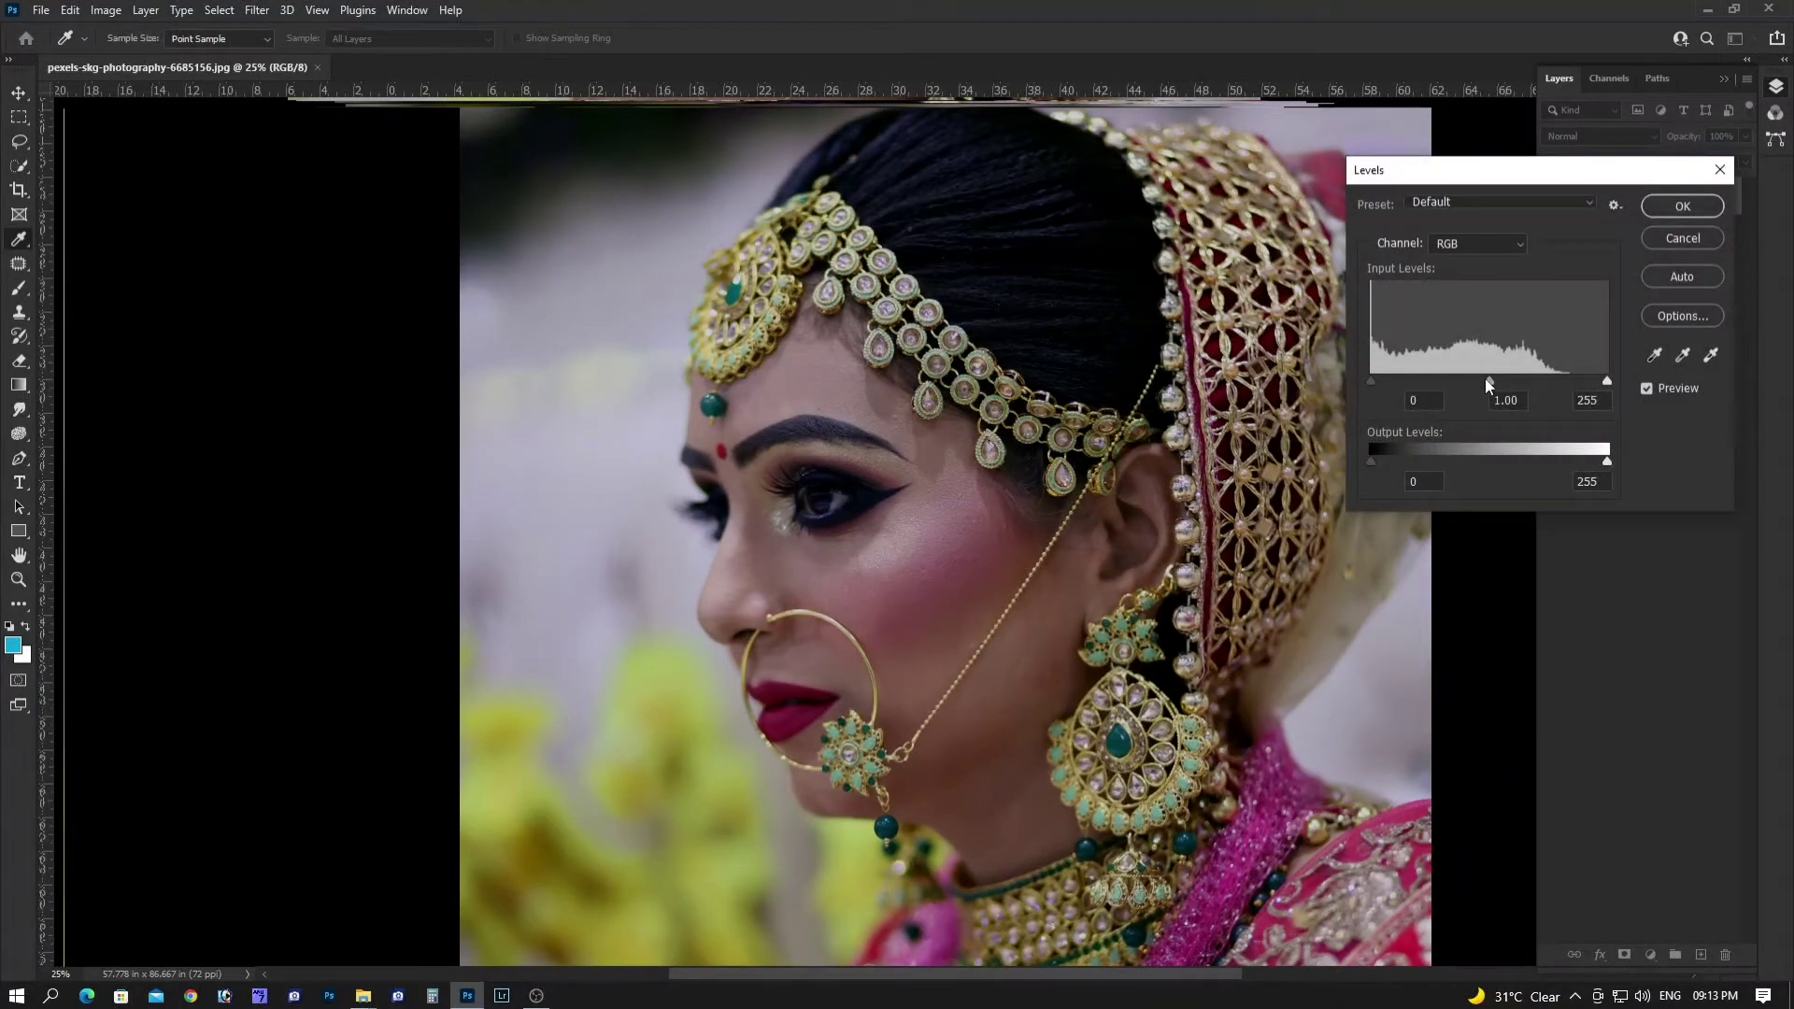
drag(1488, 381, 1478, 387)
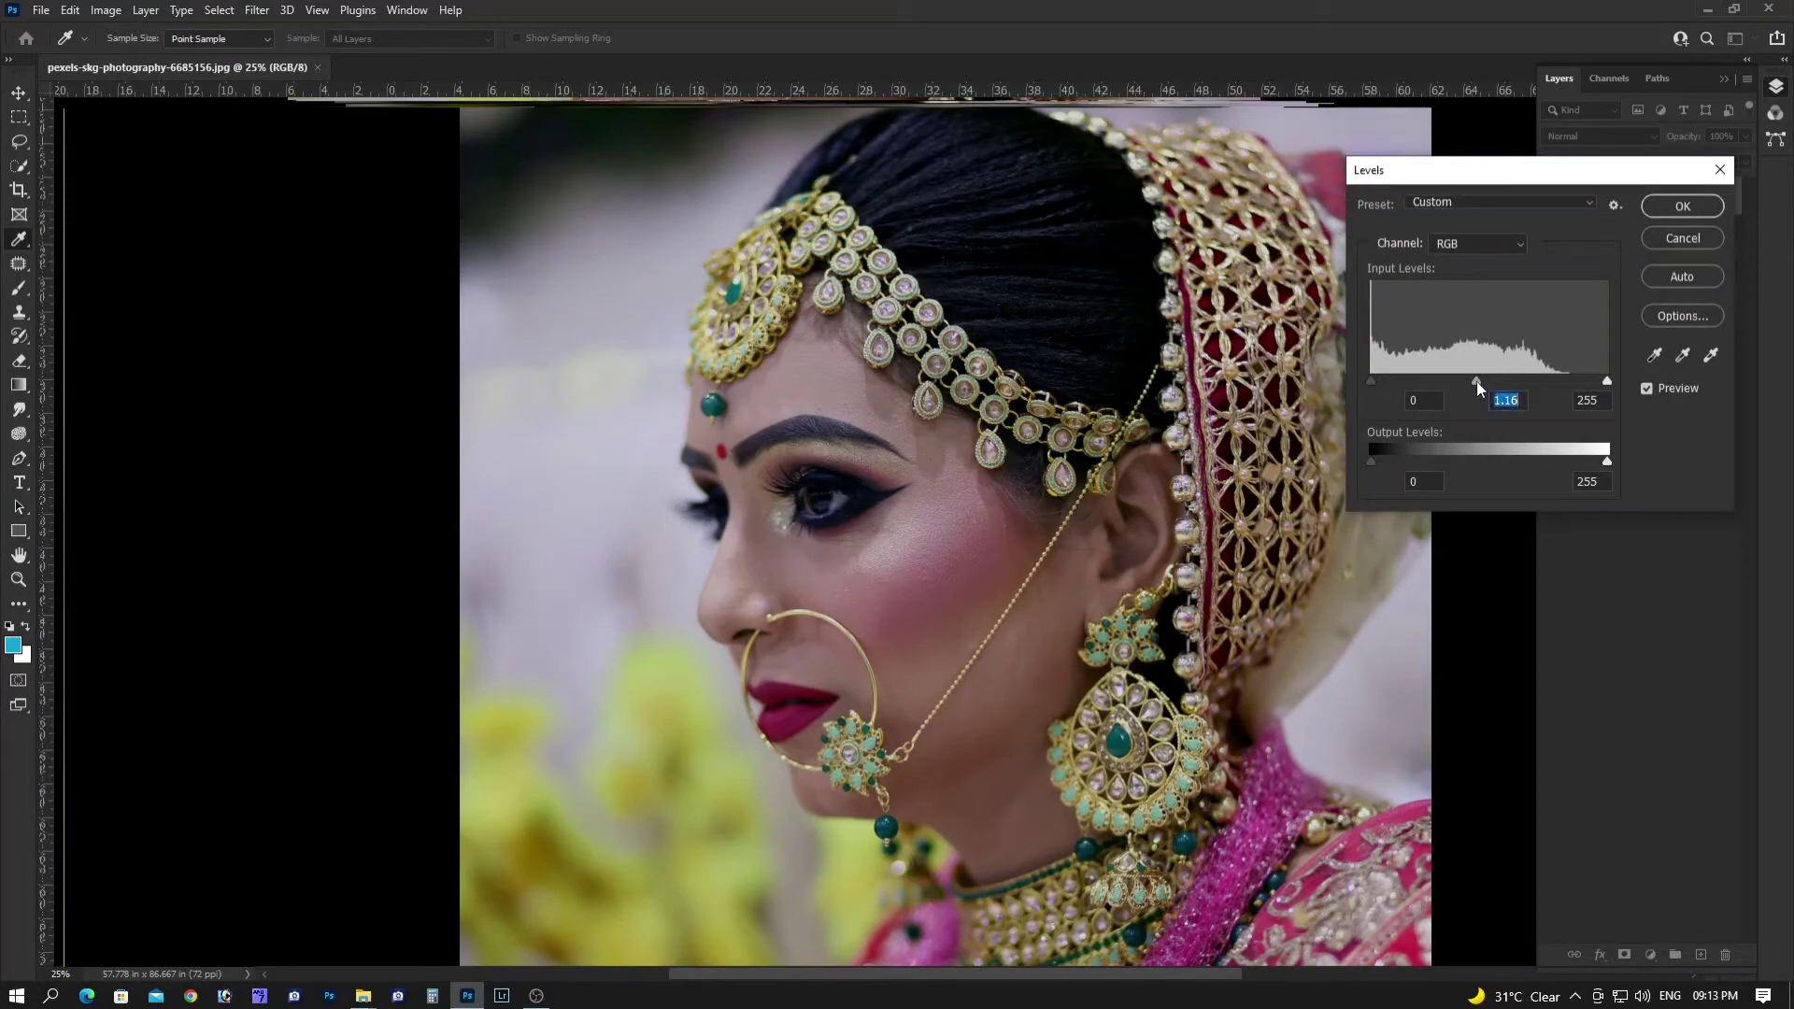
click(1682, 206)
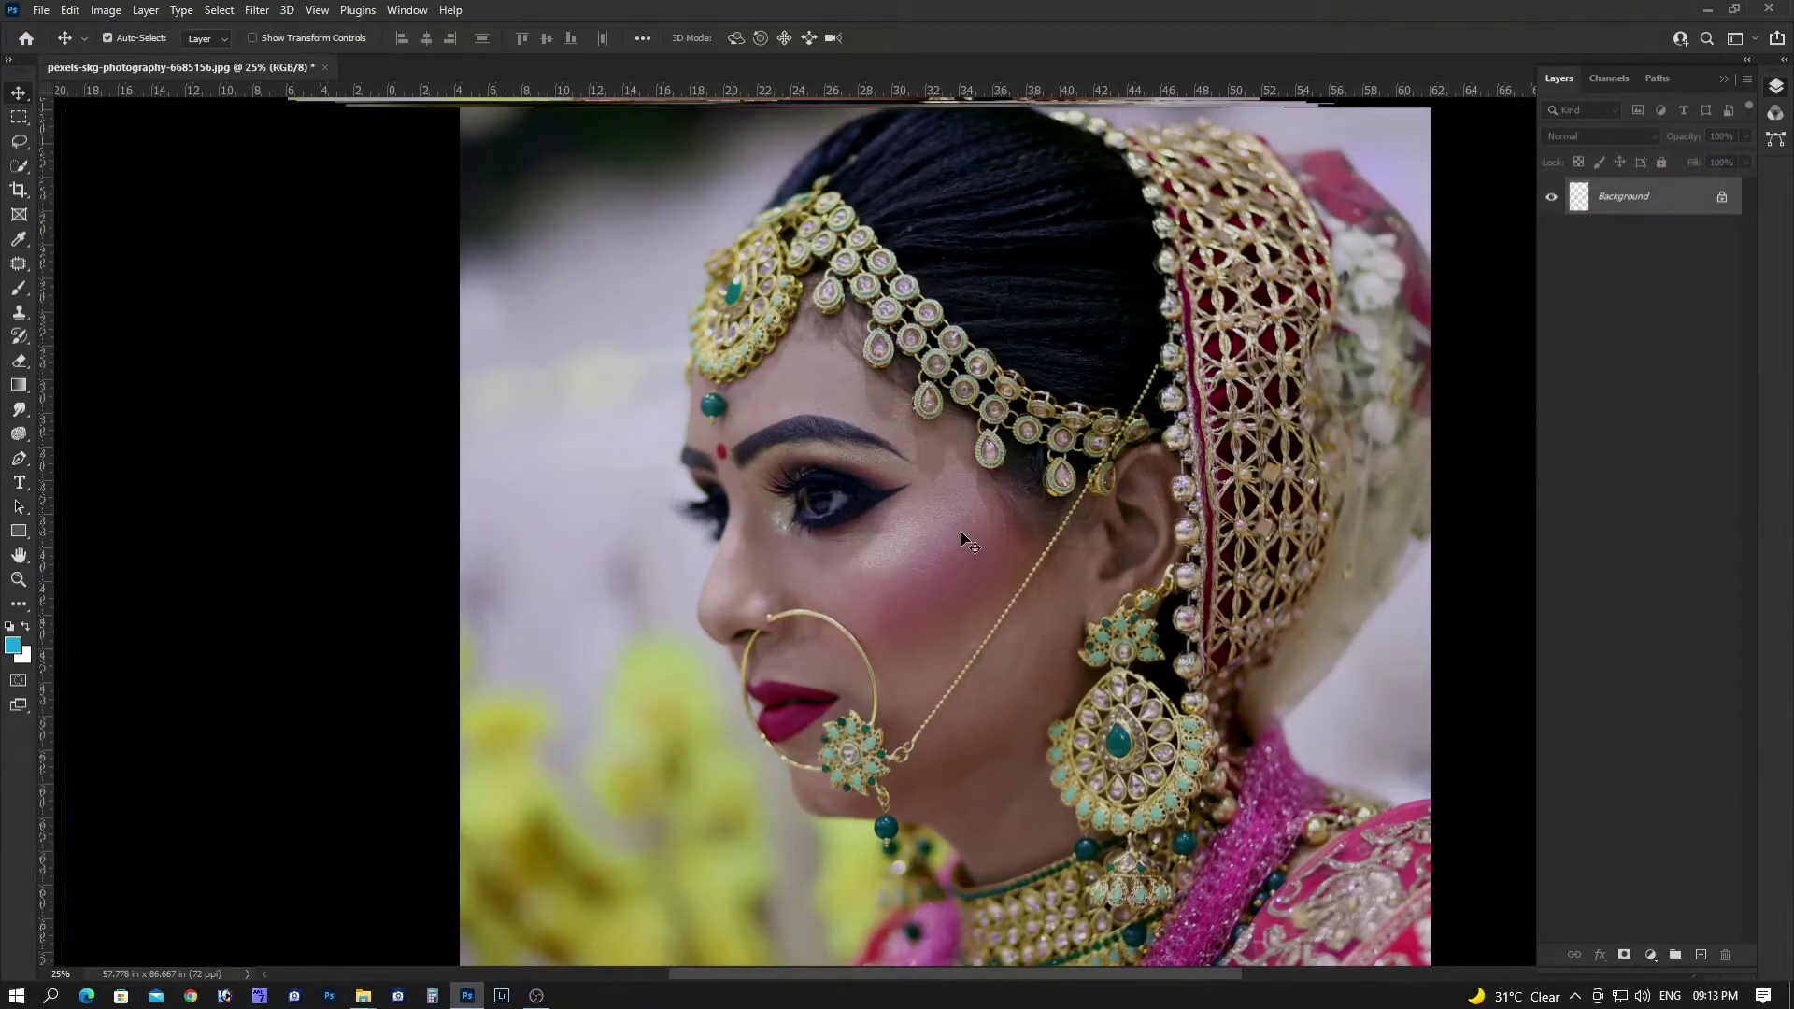
mouse_move(961, 531)
mouse_down()
mouse_move(928, 534)
mouse_move(873, 412)
mouse_move(944, 468)
mouse_move(1025, 585)
mouse_move(969, 600)
mouse_up()
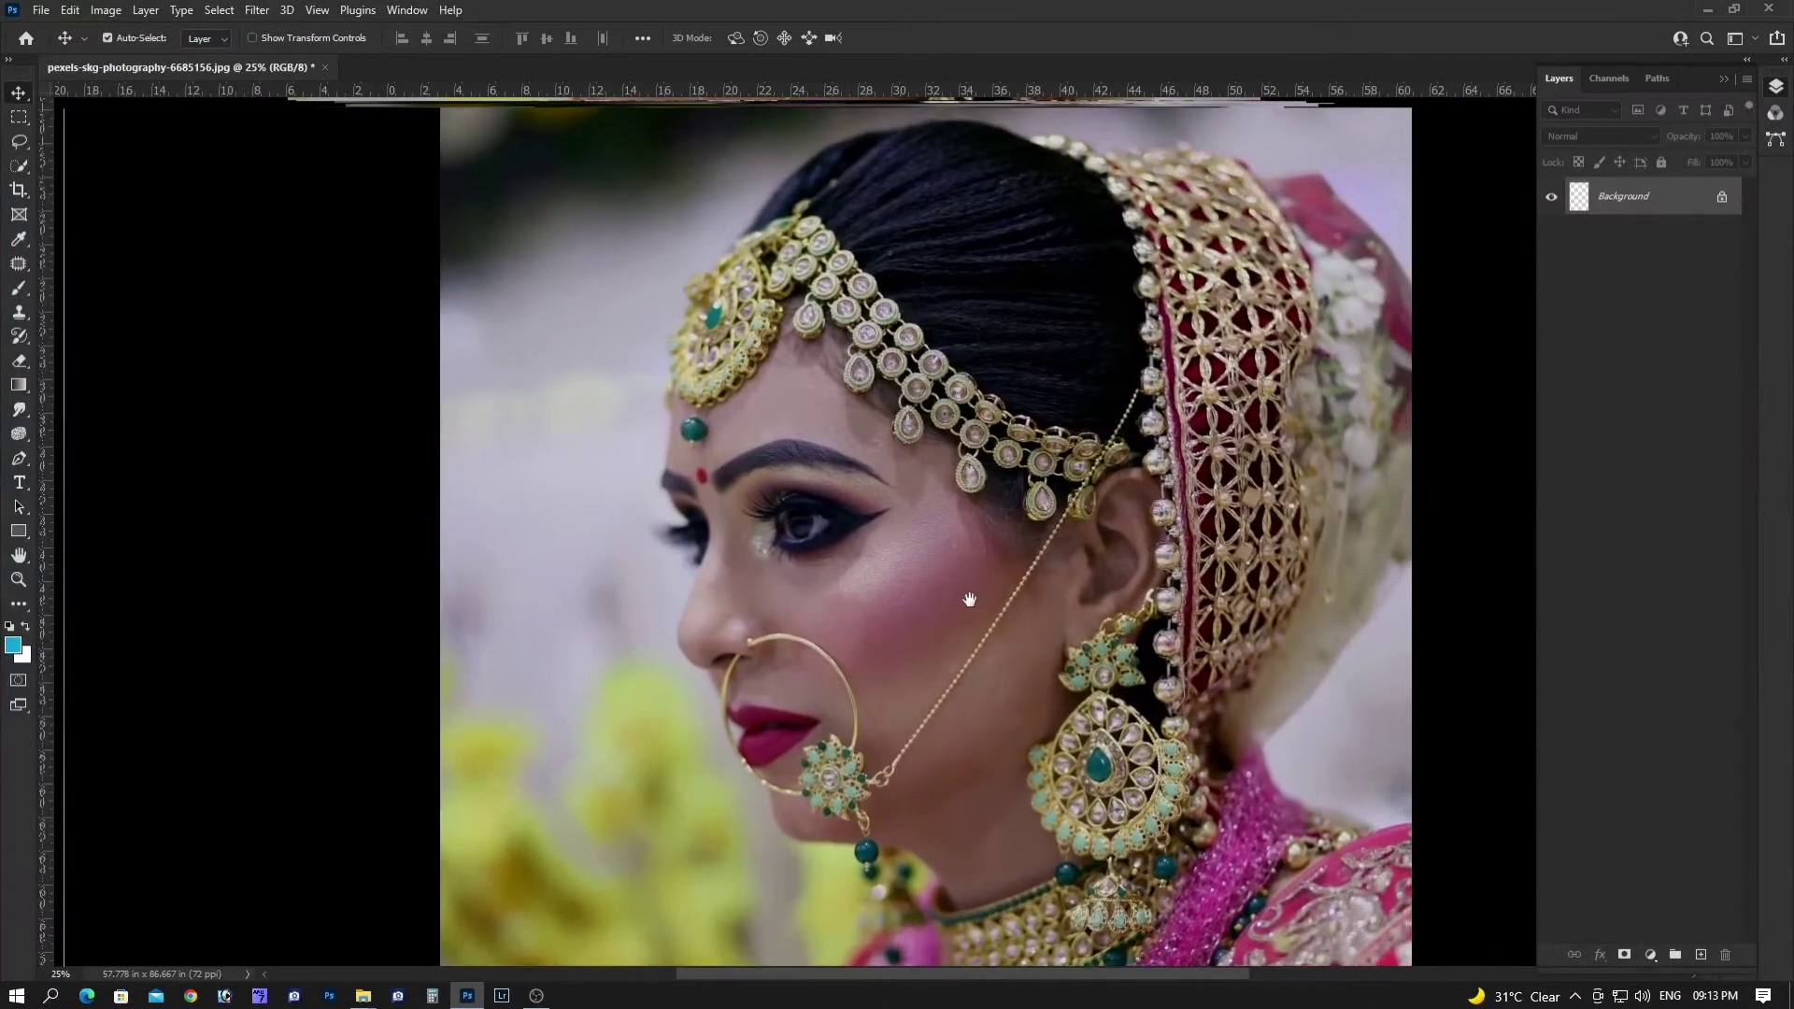
Nudge the Curves shadow and highlight endpoints slightly and apply
key(ctrl+m)
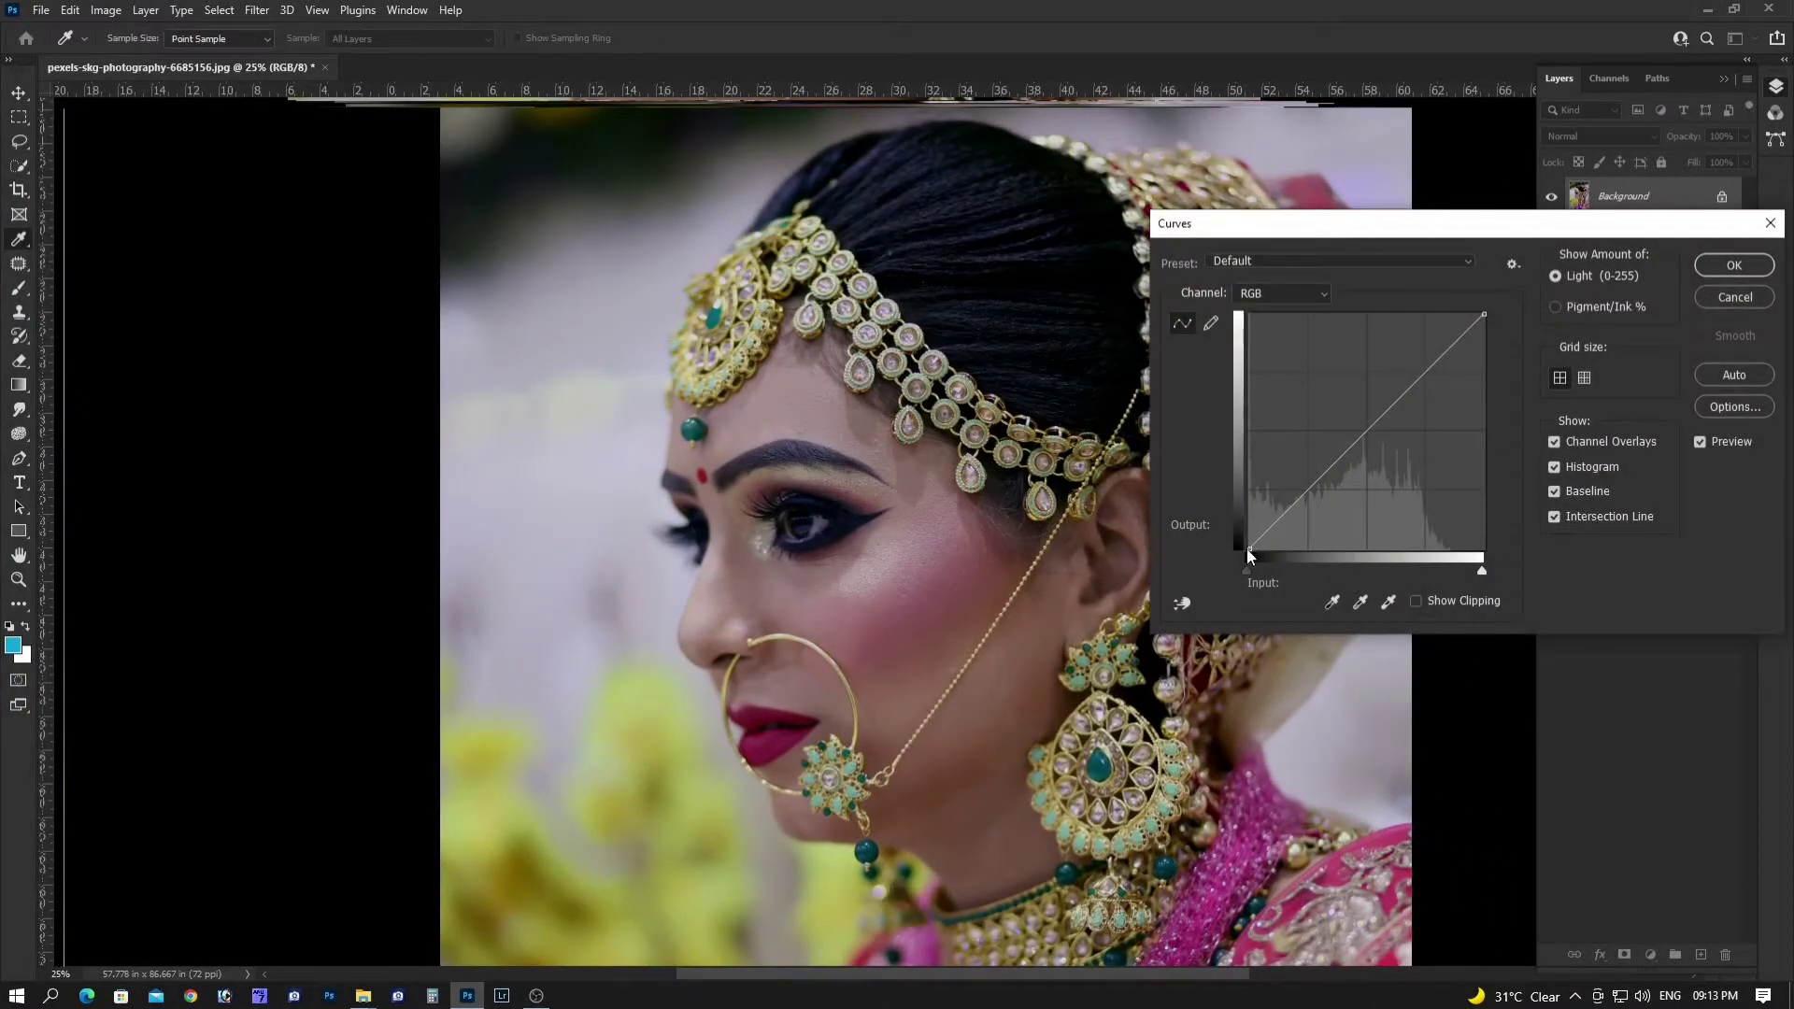
drag(1249, 551, 1244, 550)
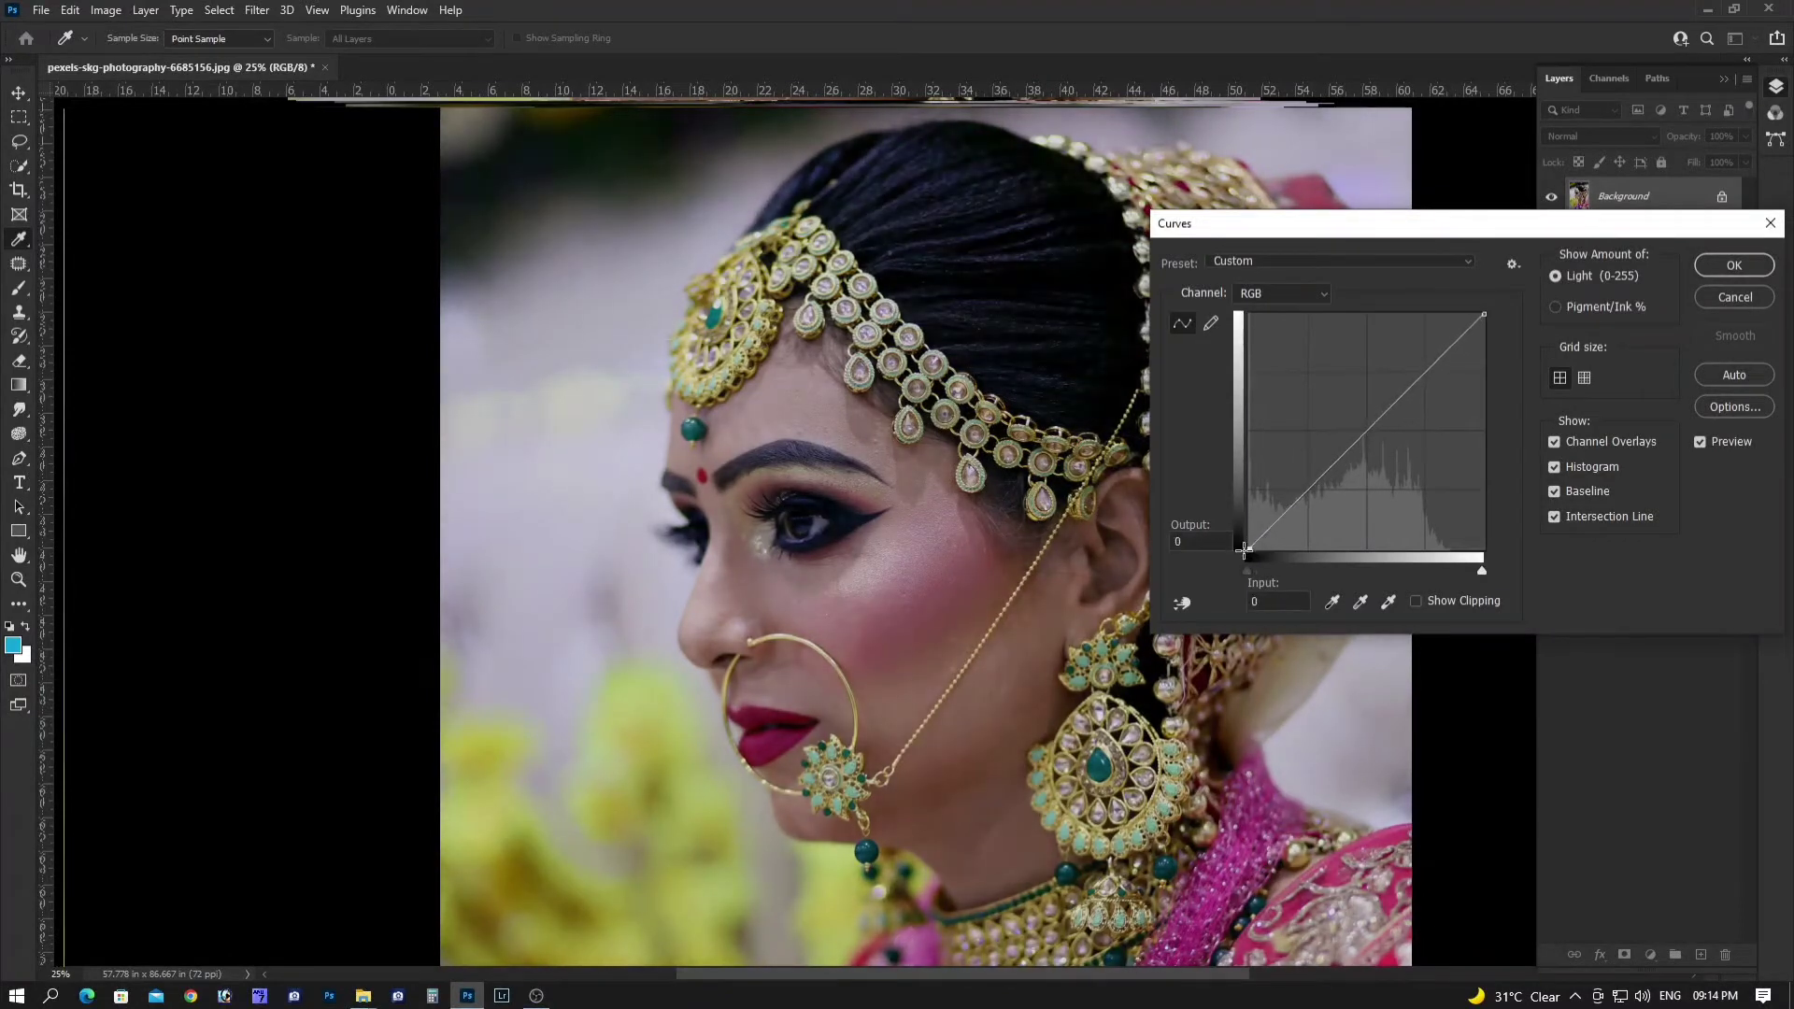
drag(1483, 315, 1484, 315)
drag(1248, 547, 1249, 540)
key(Return)
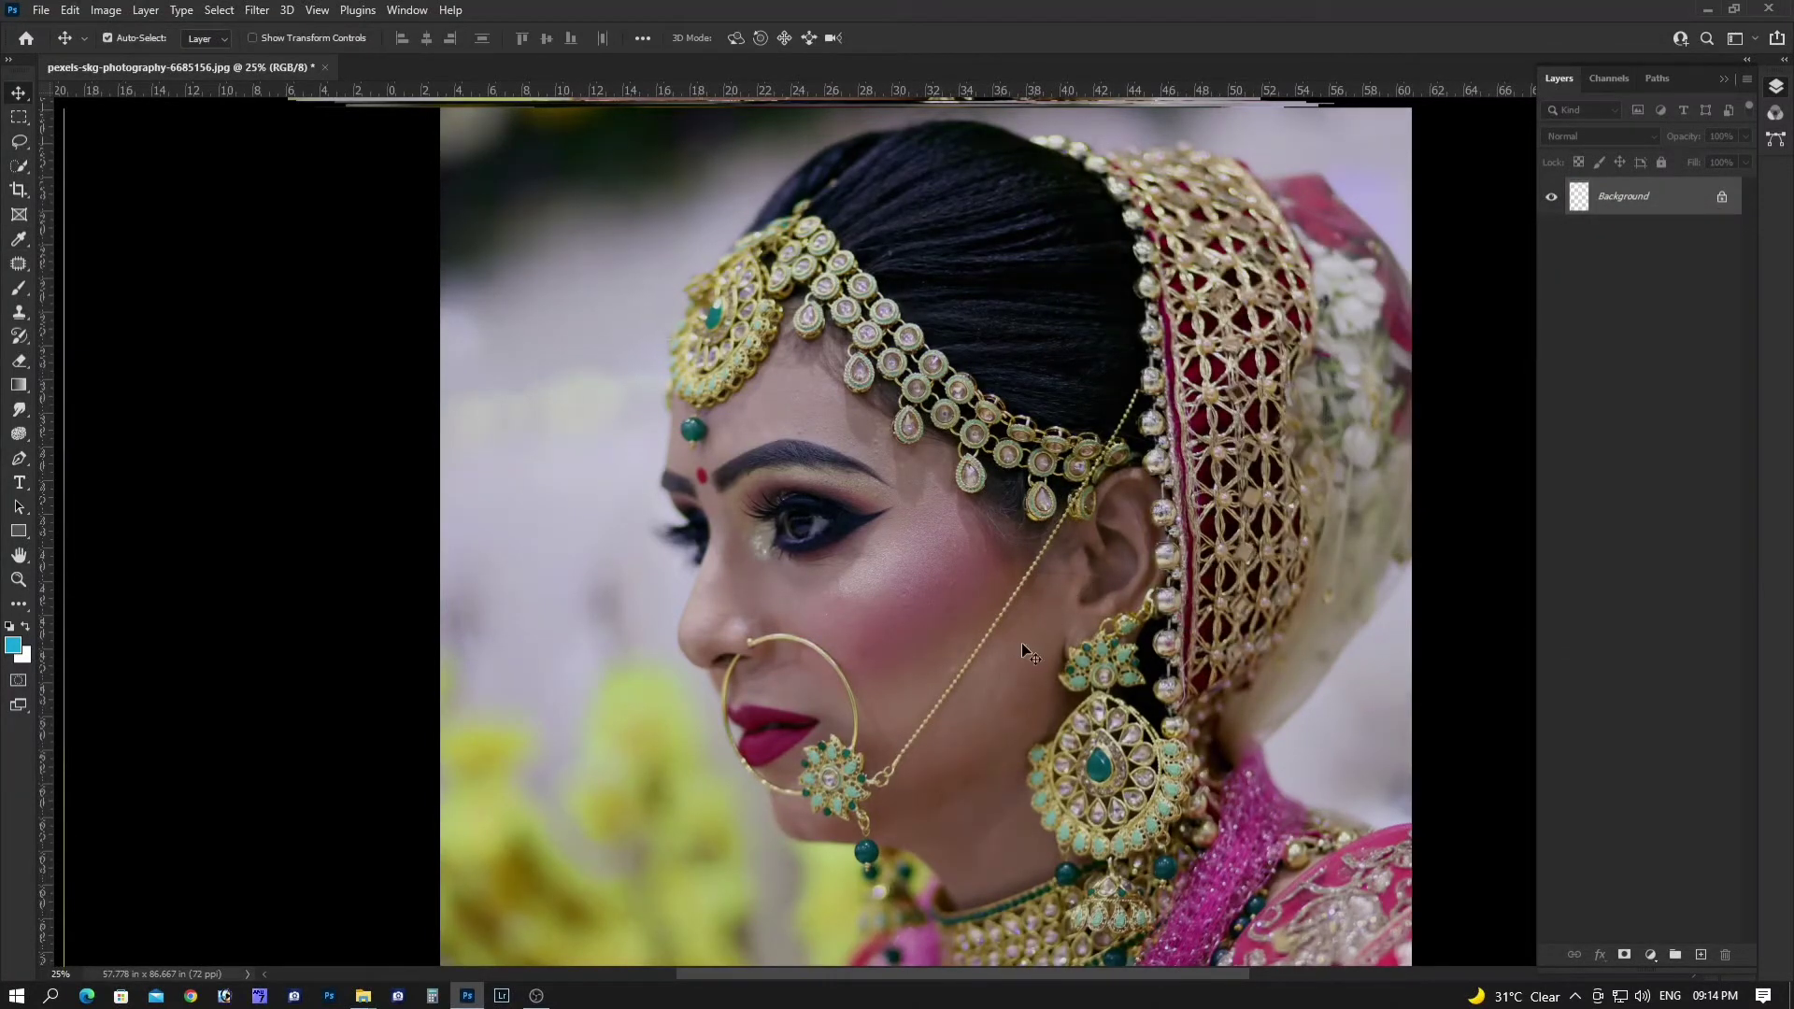
Zoom in on the bride's cheek
key(ctrl+minus)
key(ctrl+minus)
ctrl+click(852, 515)
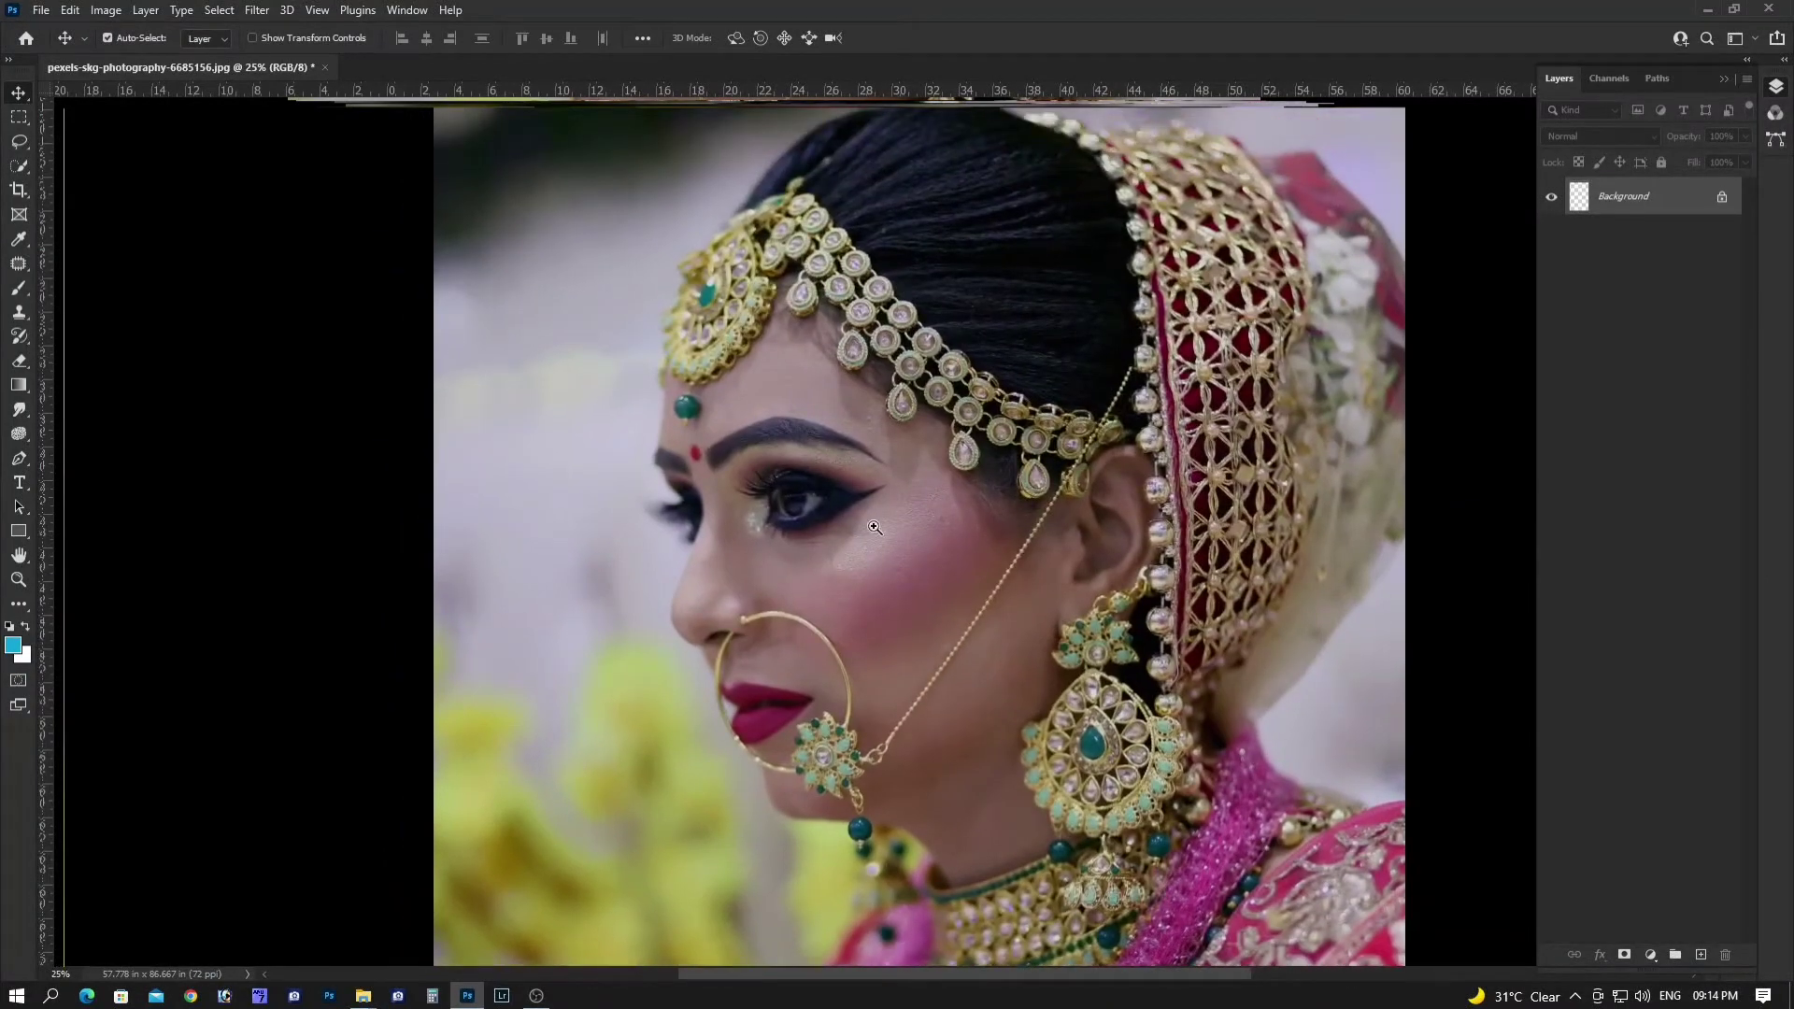
ctrl+click(875, 527)
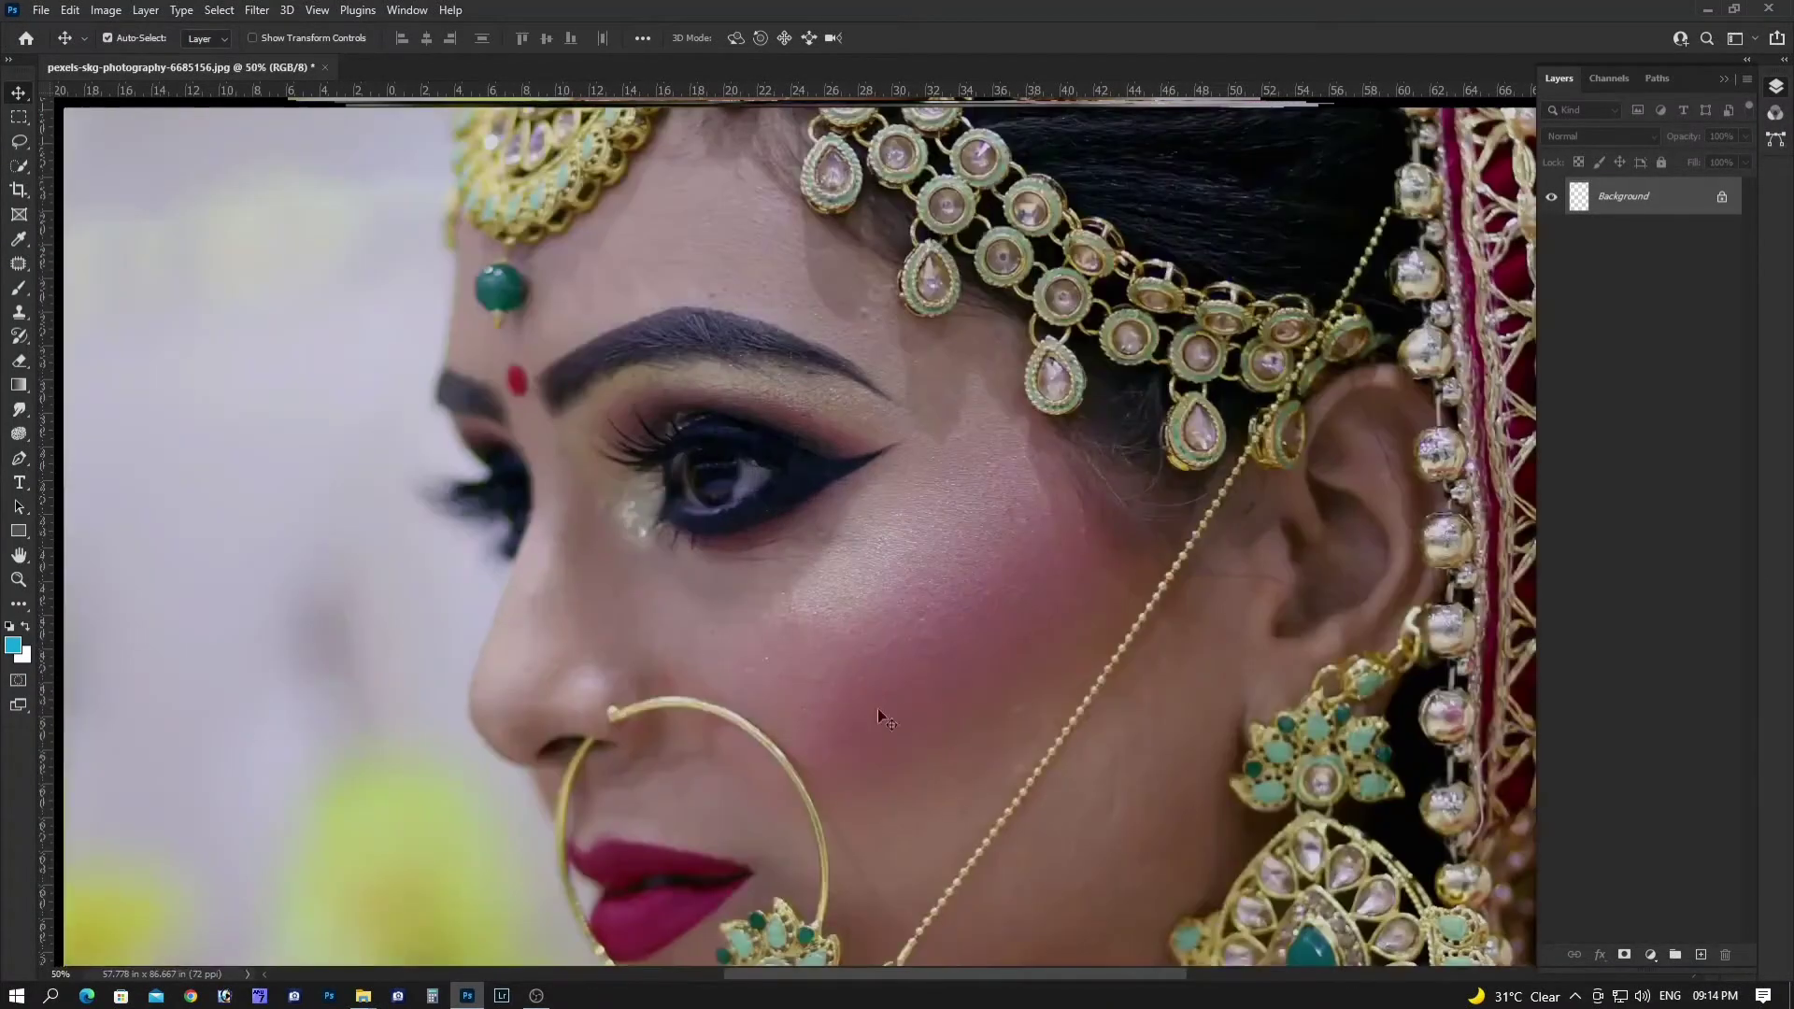
key(ctrl+minus)
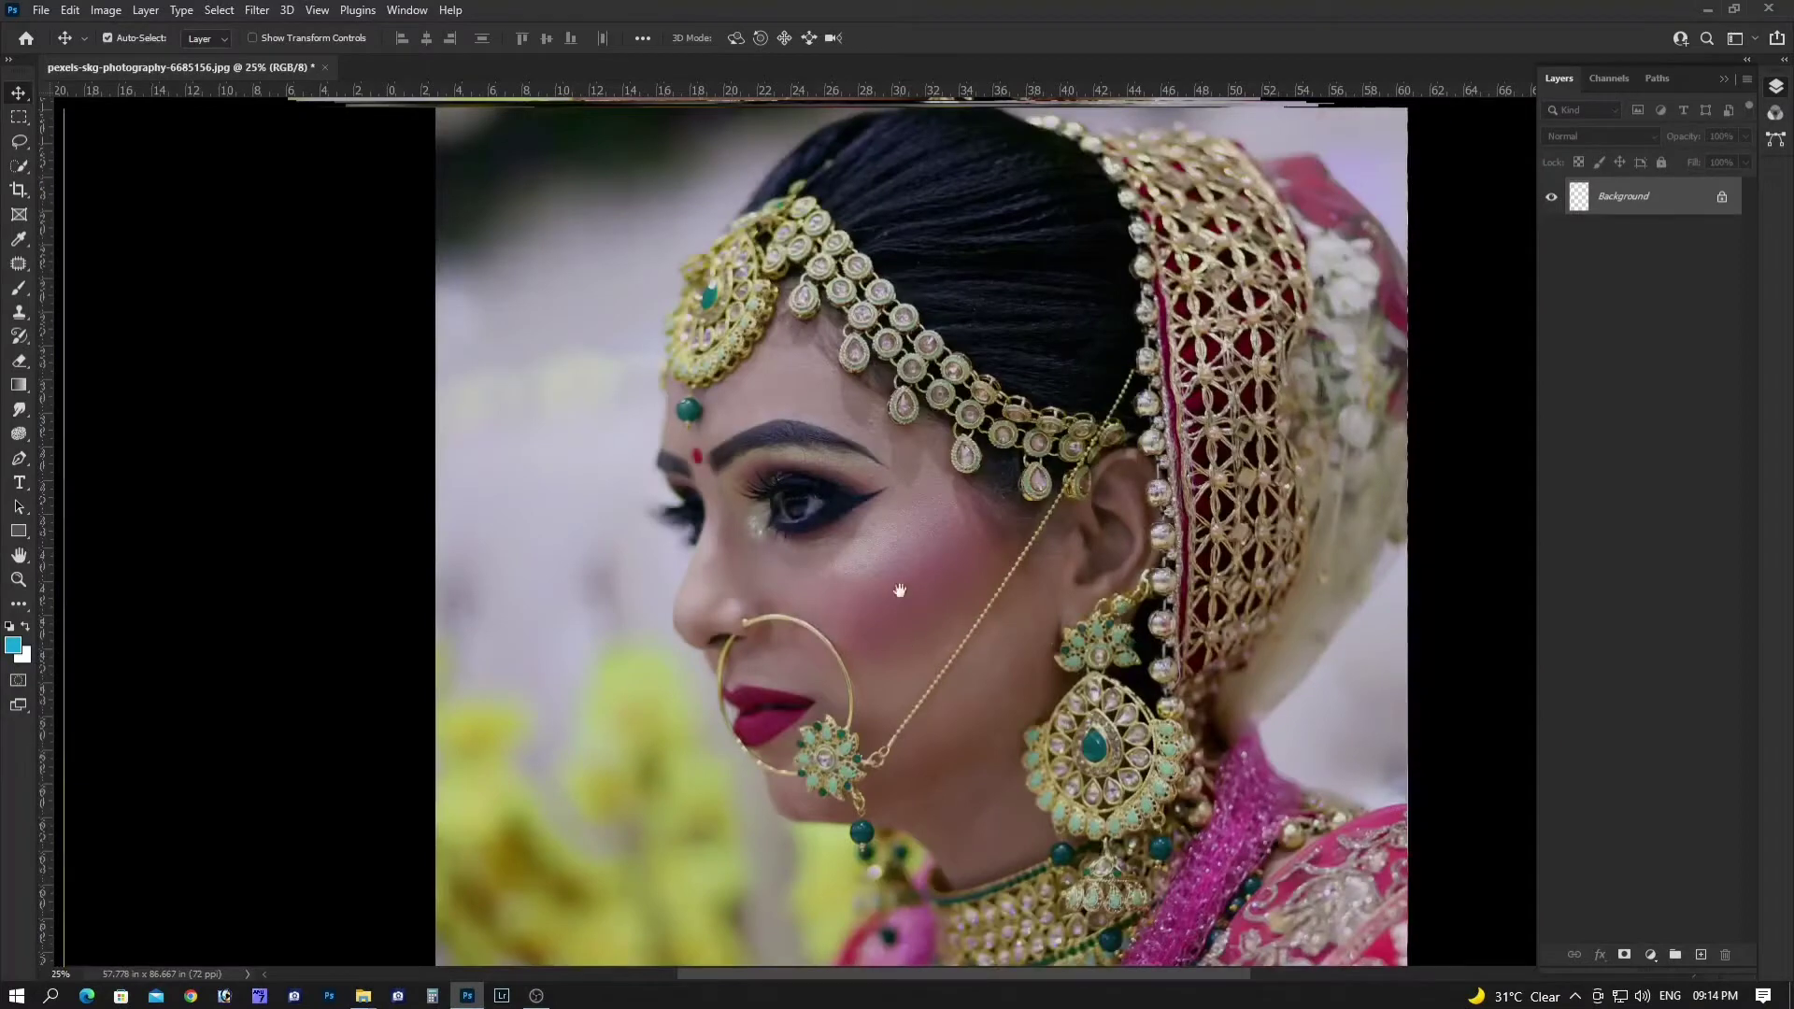
ctrl+click(899, 591)
Choose the brush, enlarge it, and undo an accidental stroke across the cheek
key(q)
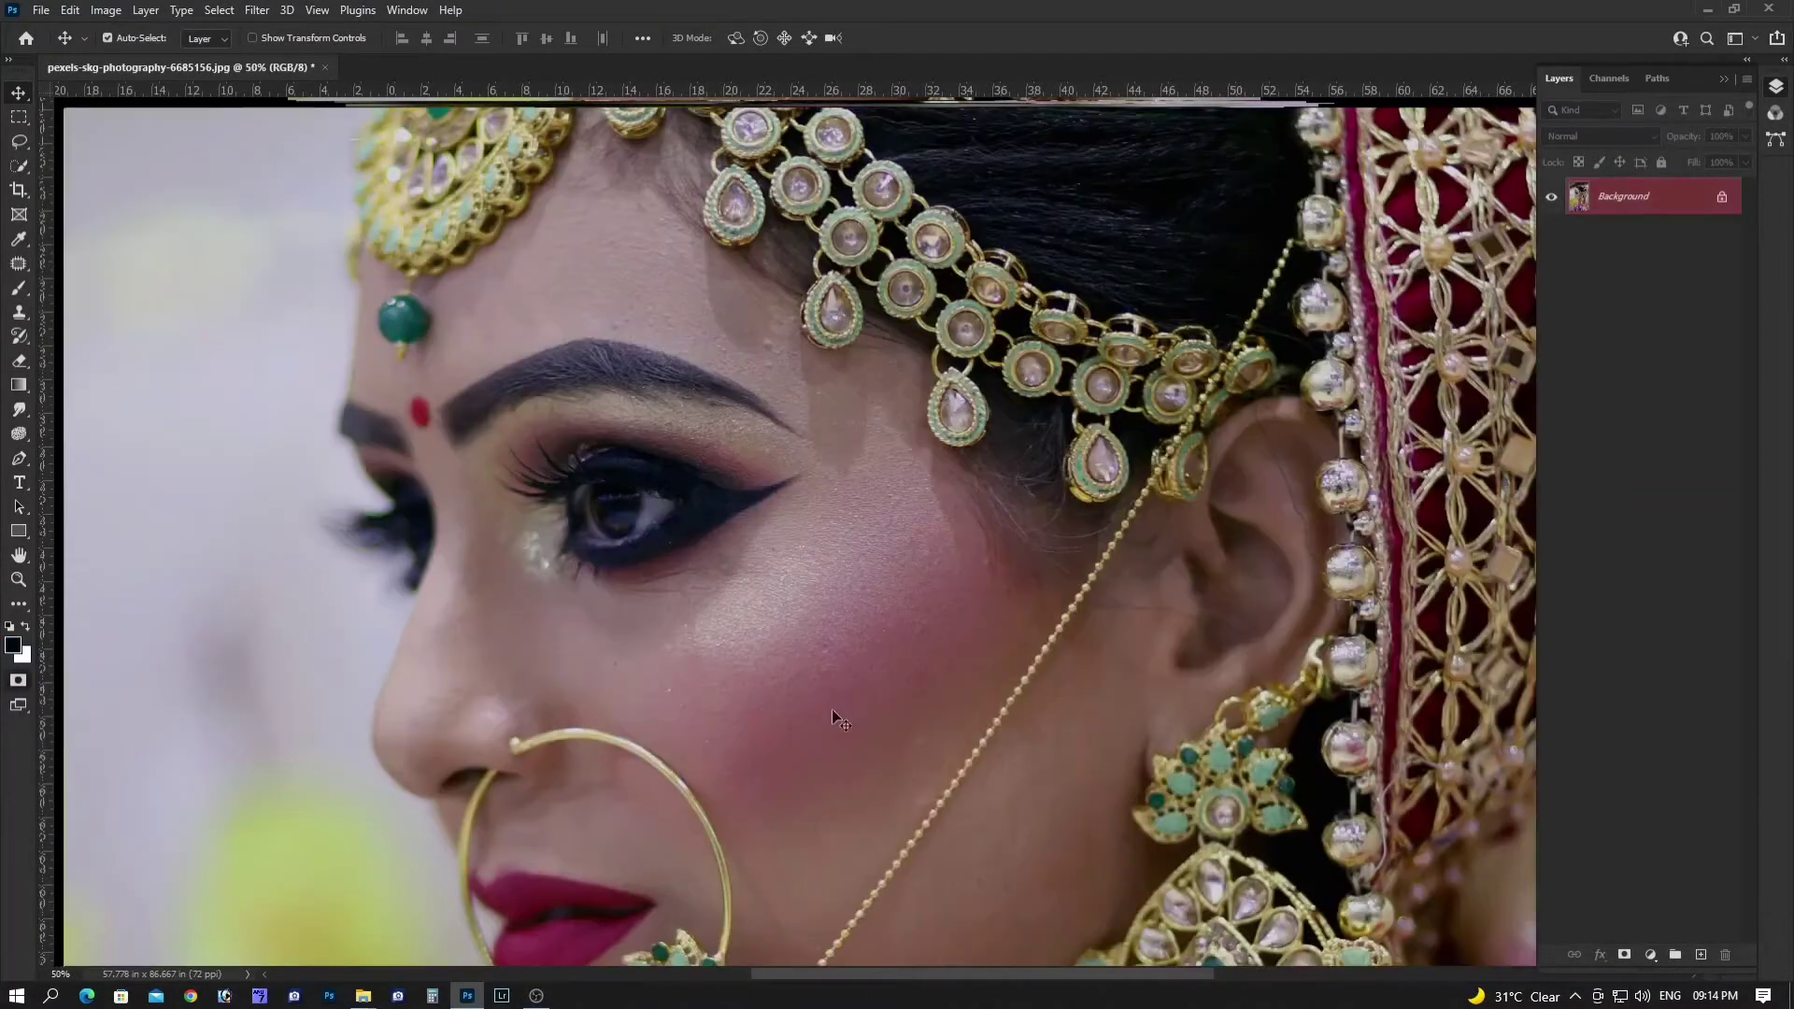
key(b)
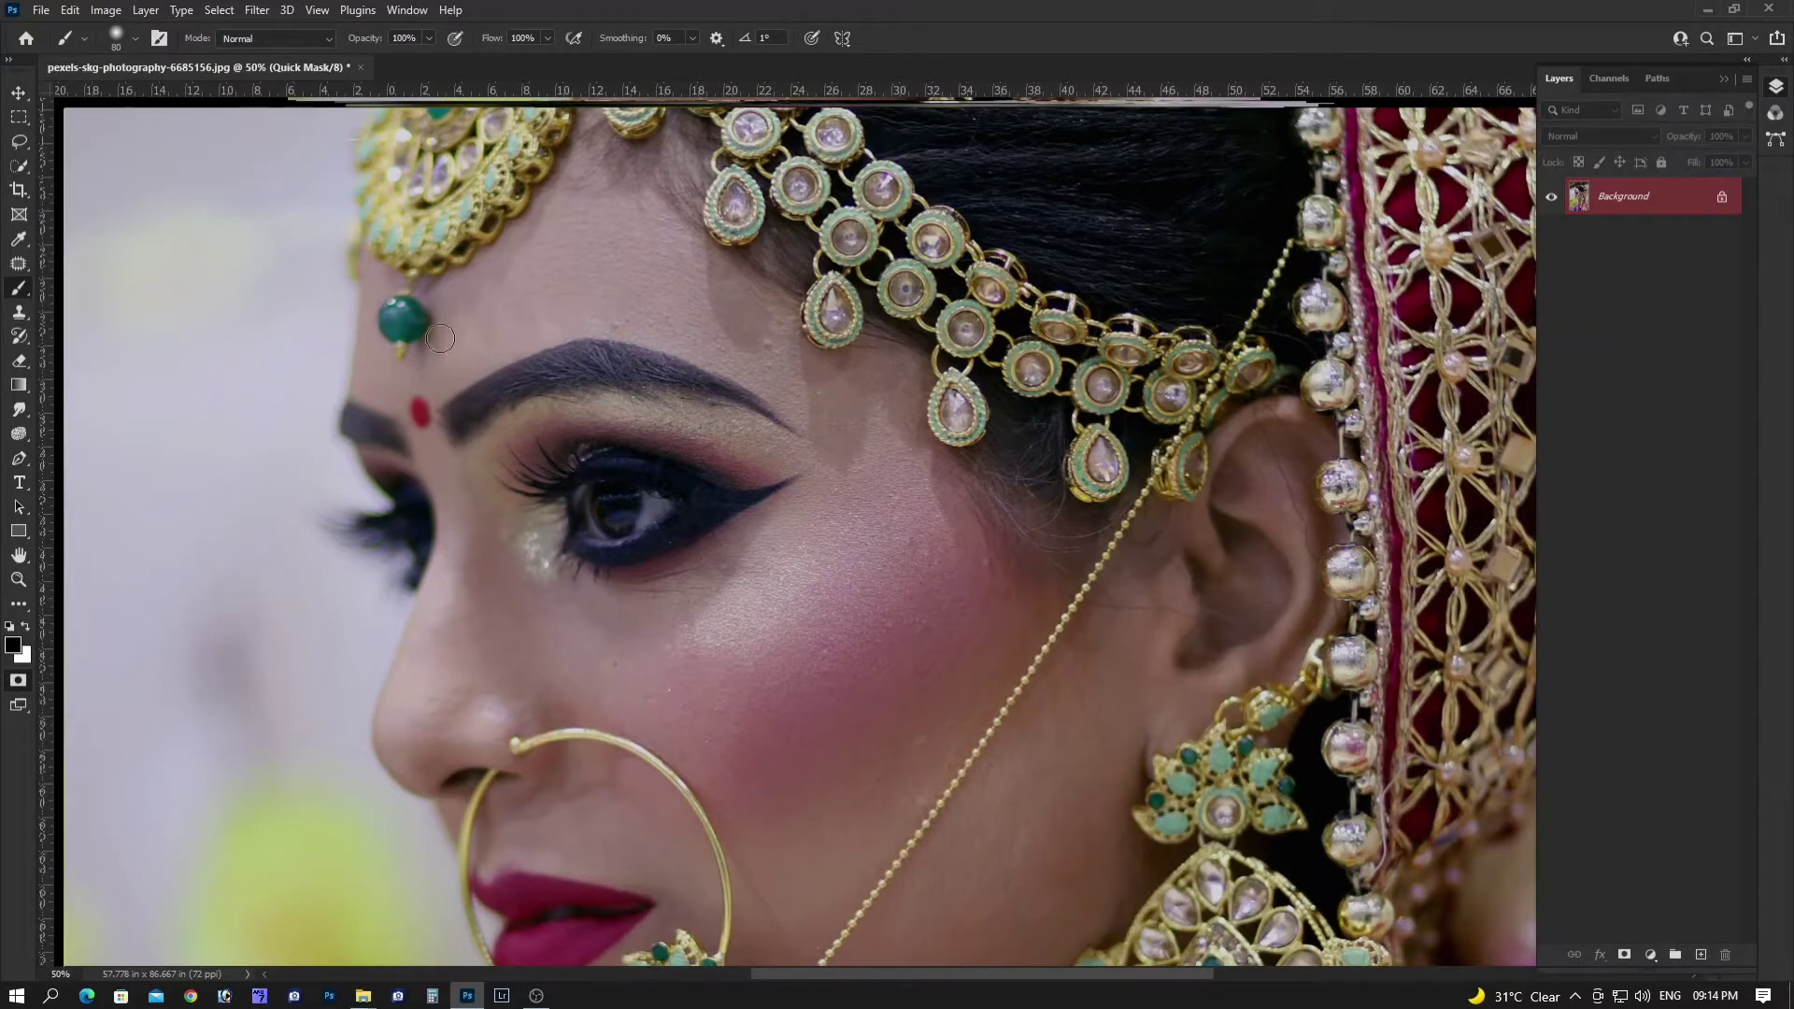
scroll(965, 613, down, 5)
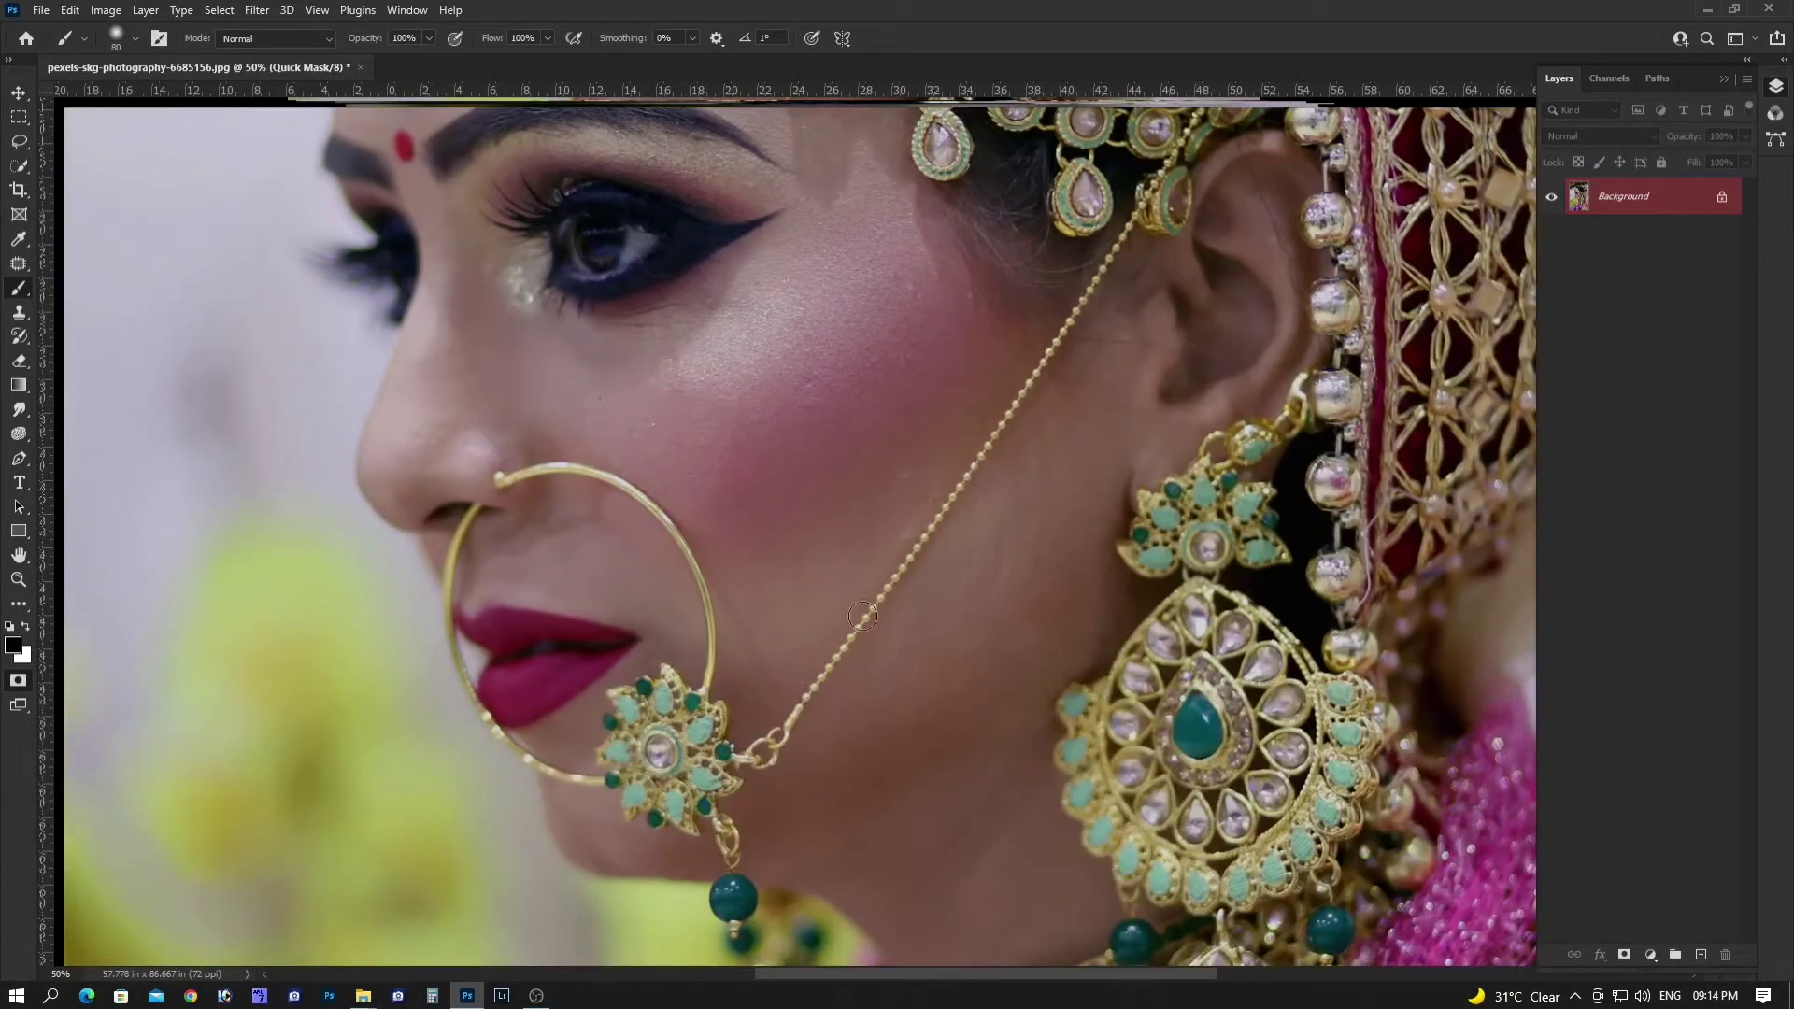
scroll(870, 587, up, 3)
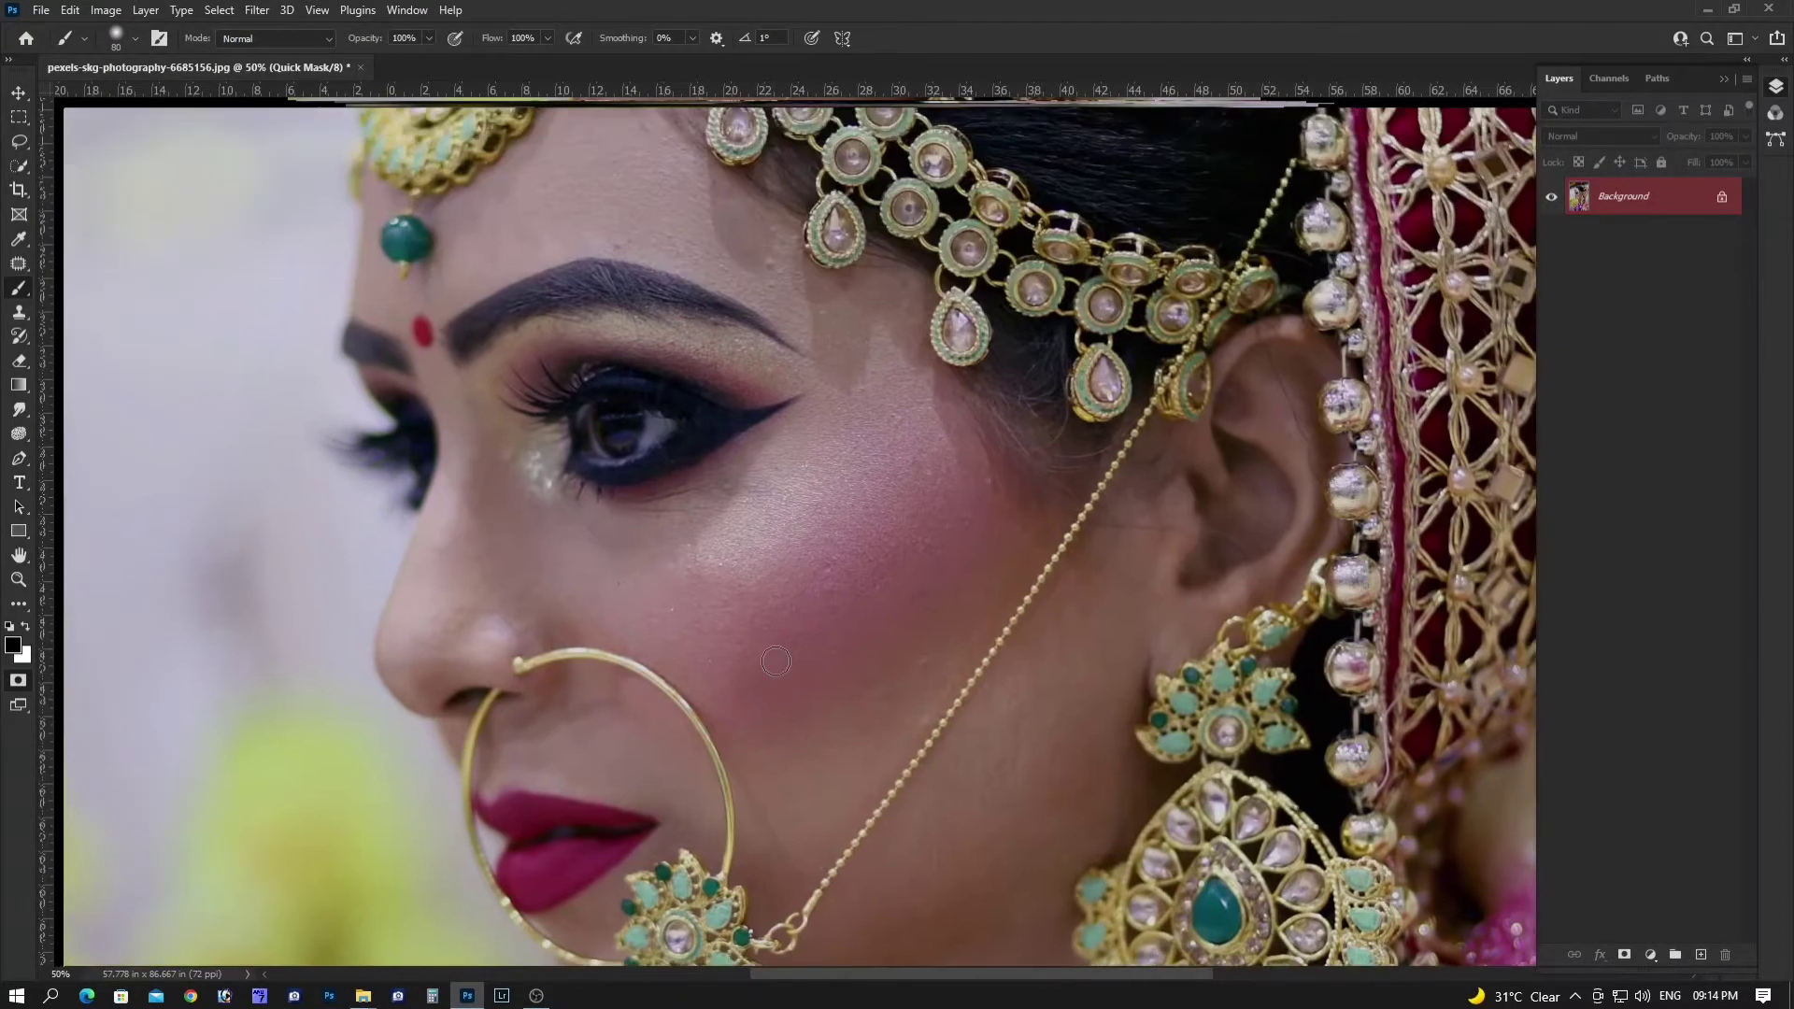
key(q)
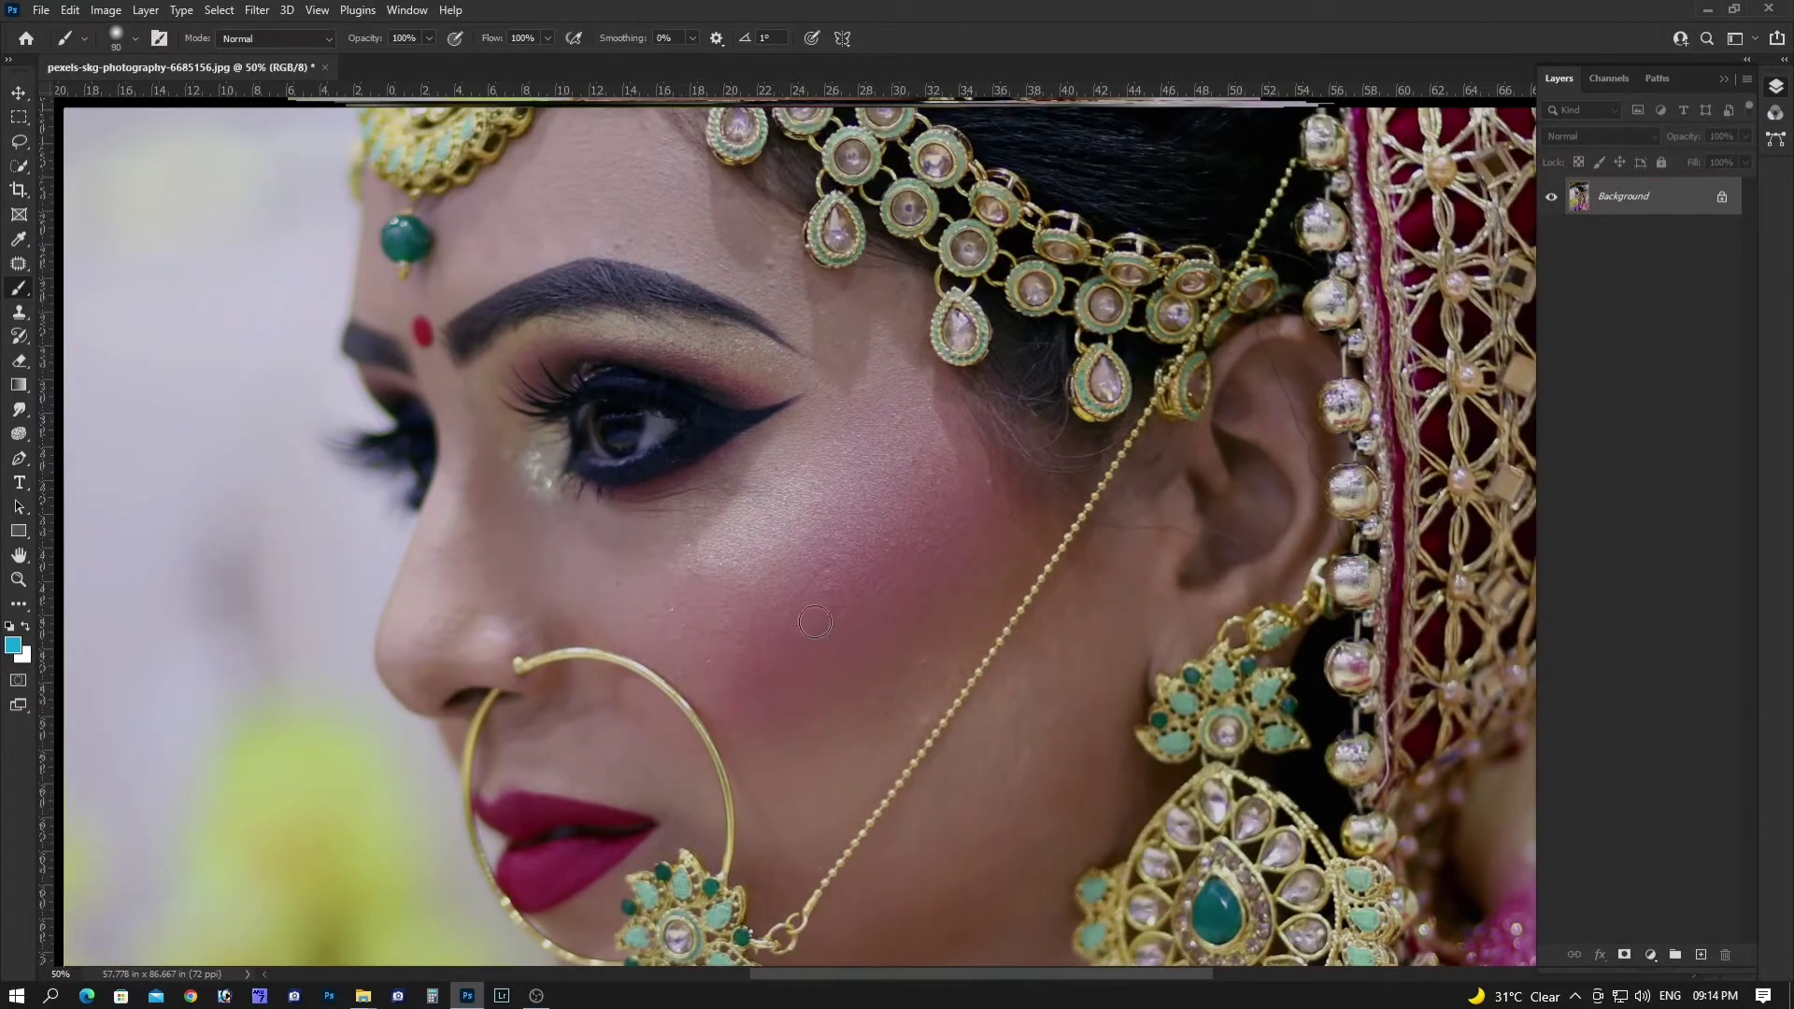
key(bracketright)
key(bracketright)
key(bracketright)
drag(935, 519, 834, 626)
key(ctrl+z)
Paint the blushed cheek in Quick Mask and convert it to a selection
key(q)
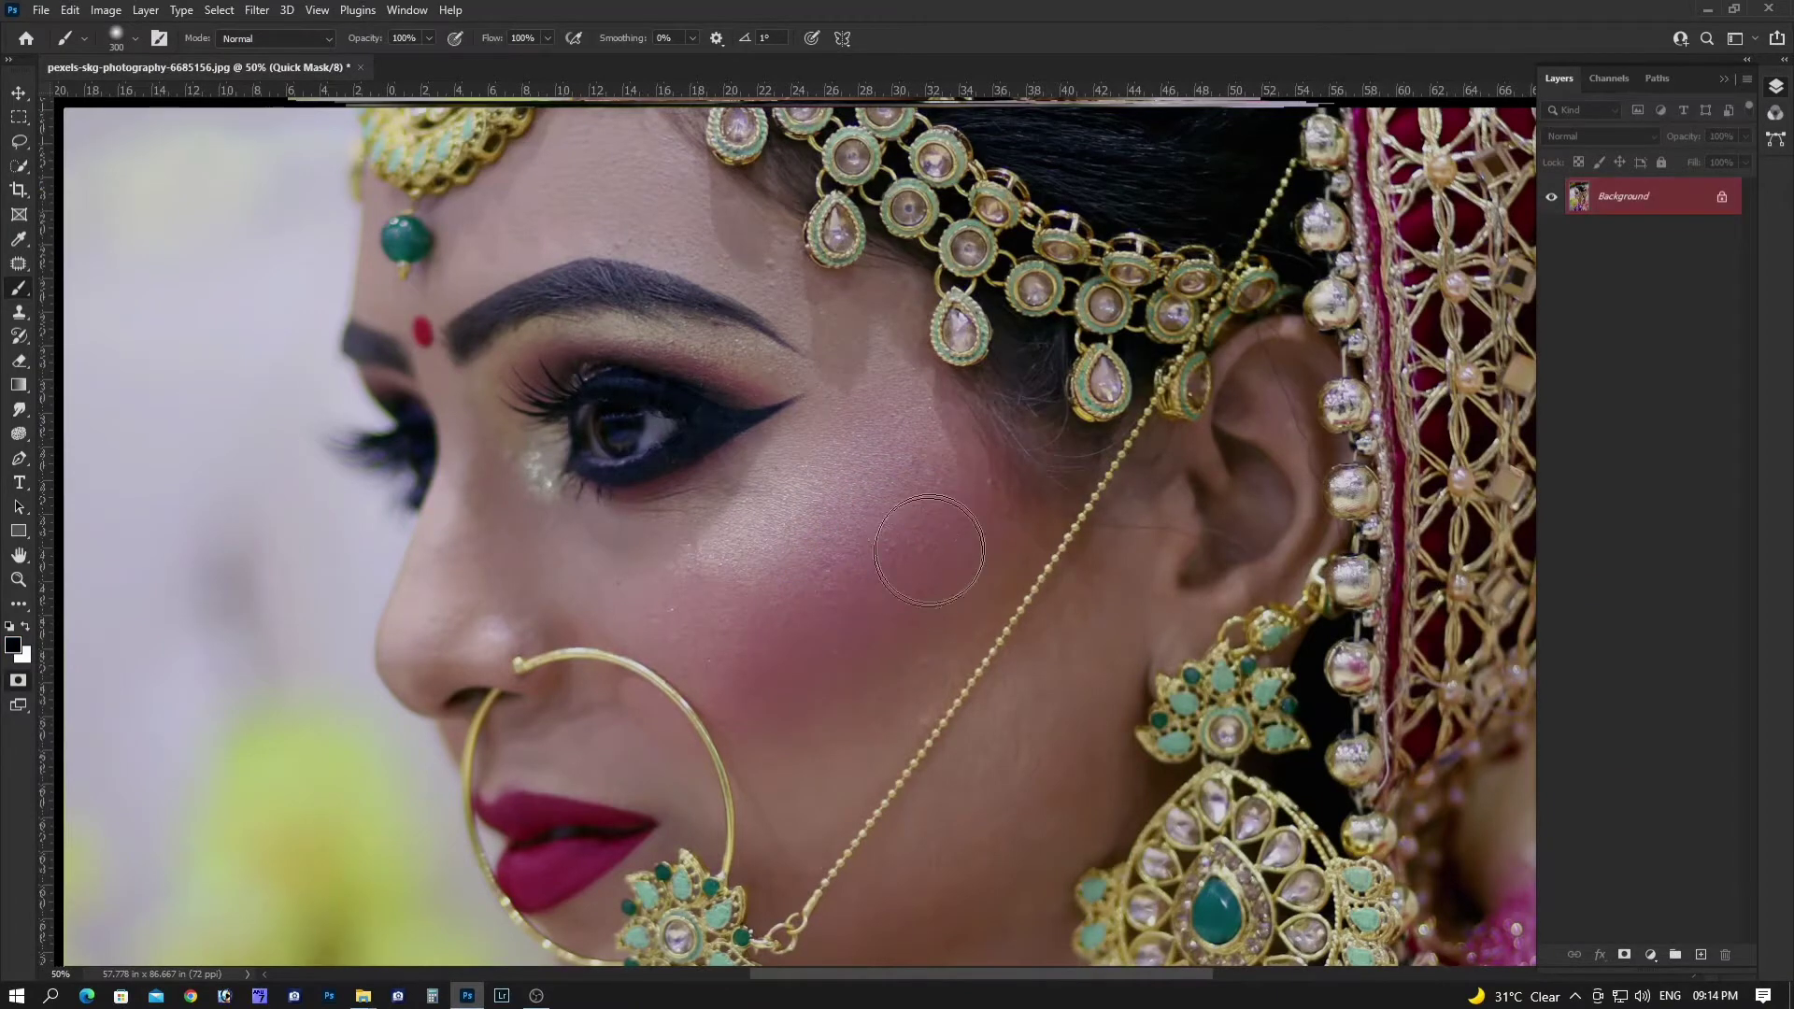
mouse_move(928, 473)
mouse_down()
mouse_move(909, 480)
mouse_move(906, 531)
mouse_move(740, 641)
mouse_move(761, 661)
mouse_move(936, 523)
mouse_up()
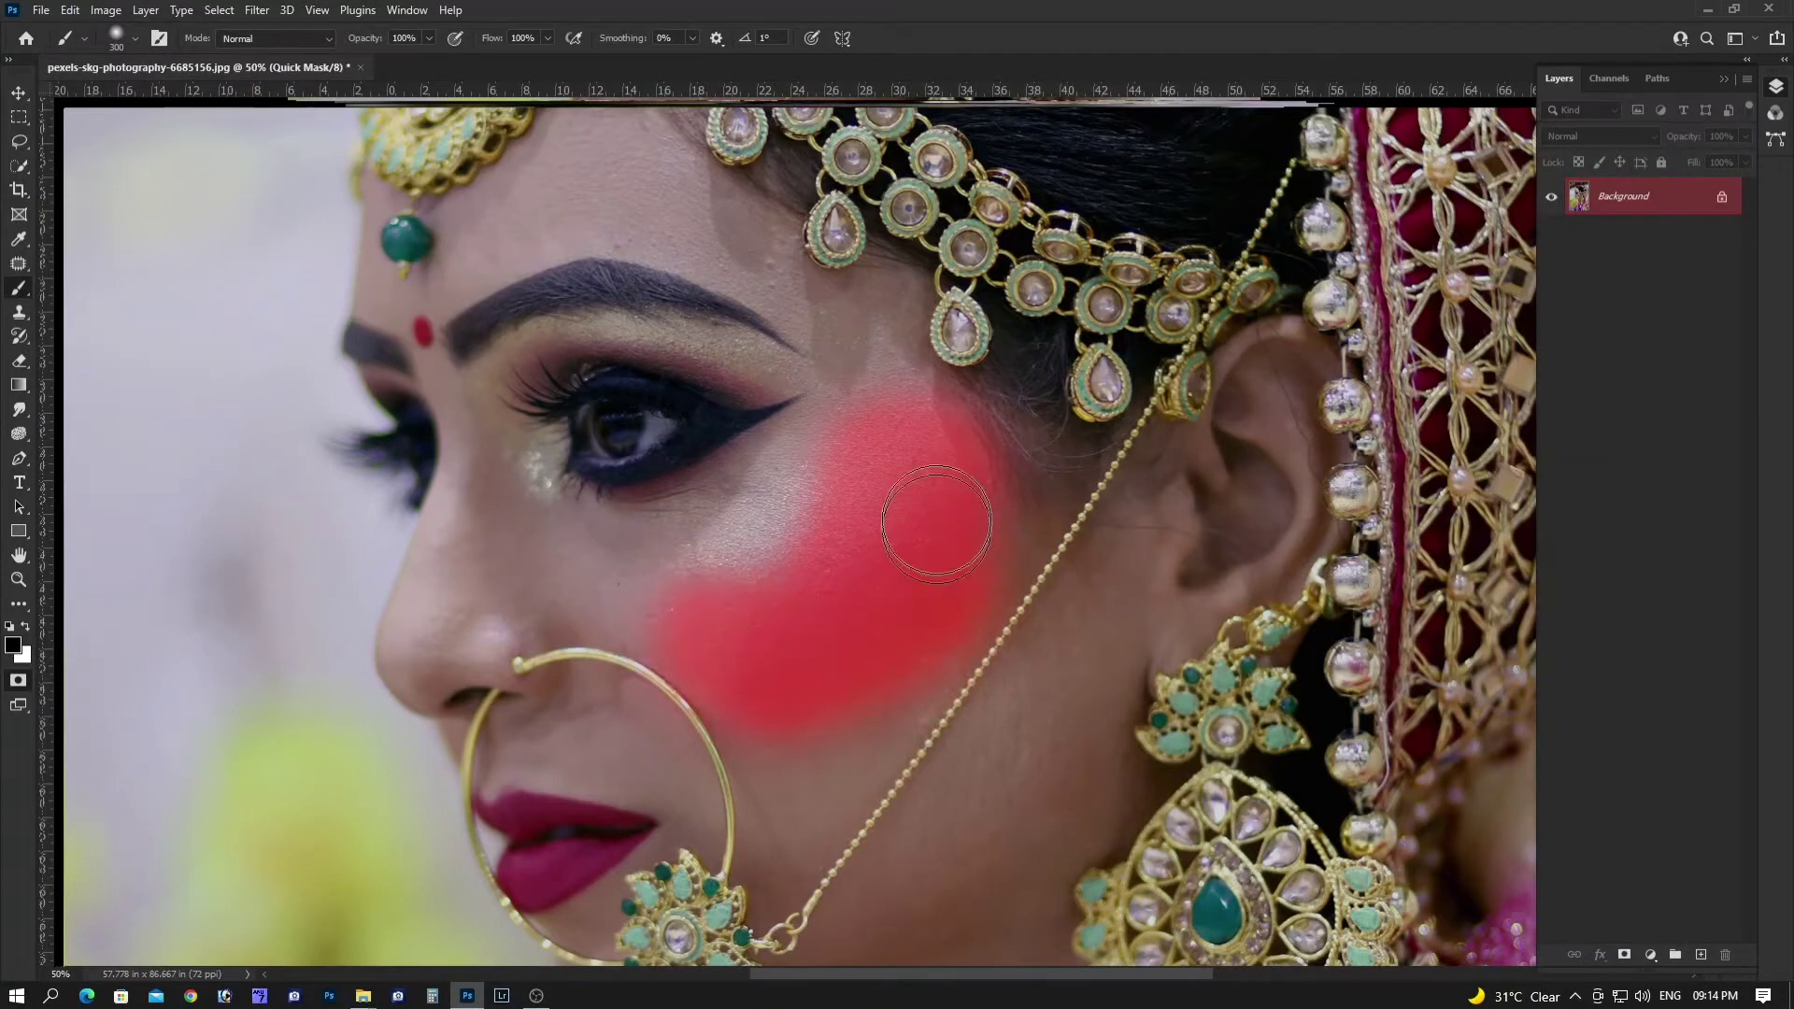
key(q)
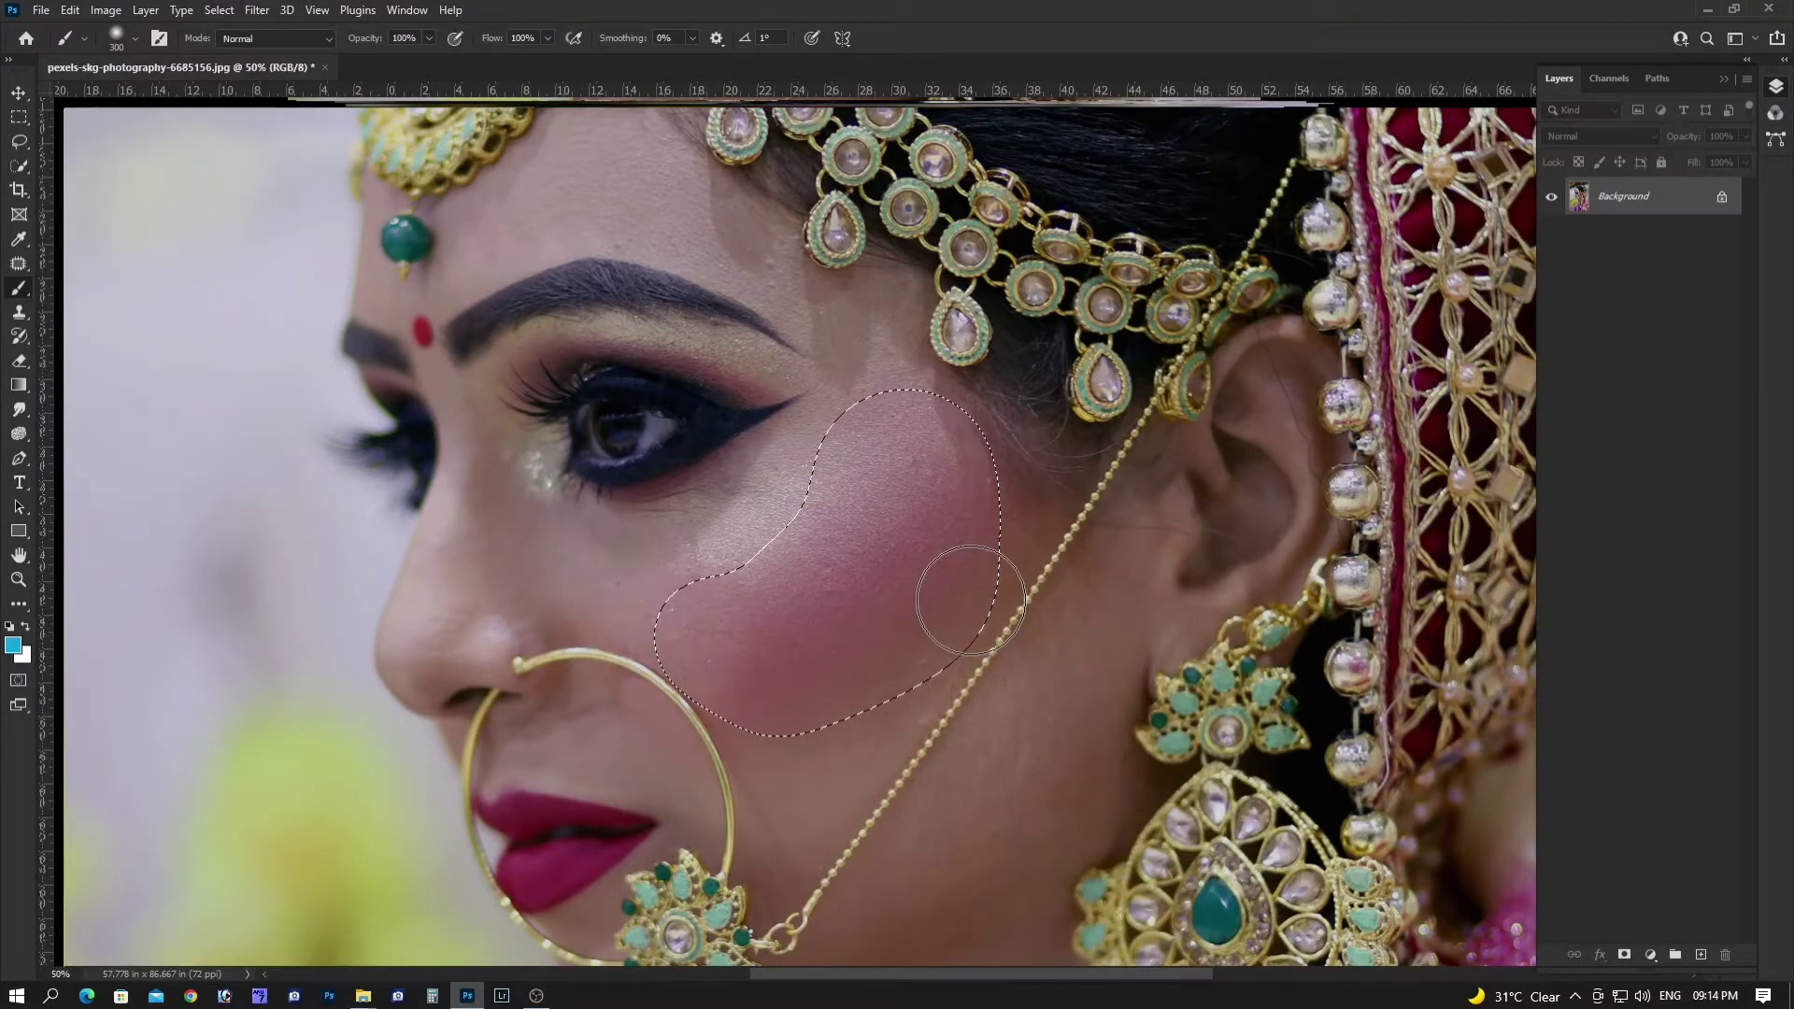
Feather the cheek selection by 20 pixels
key(shift+F6)
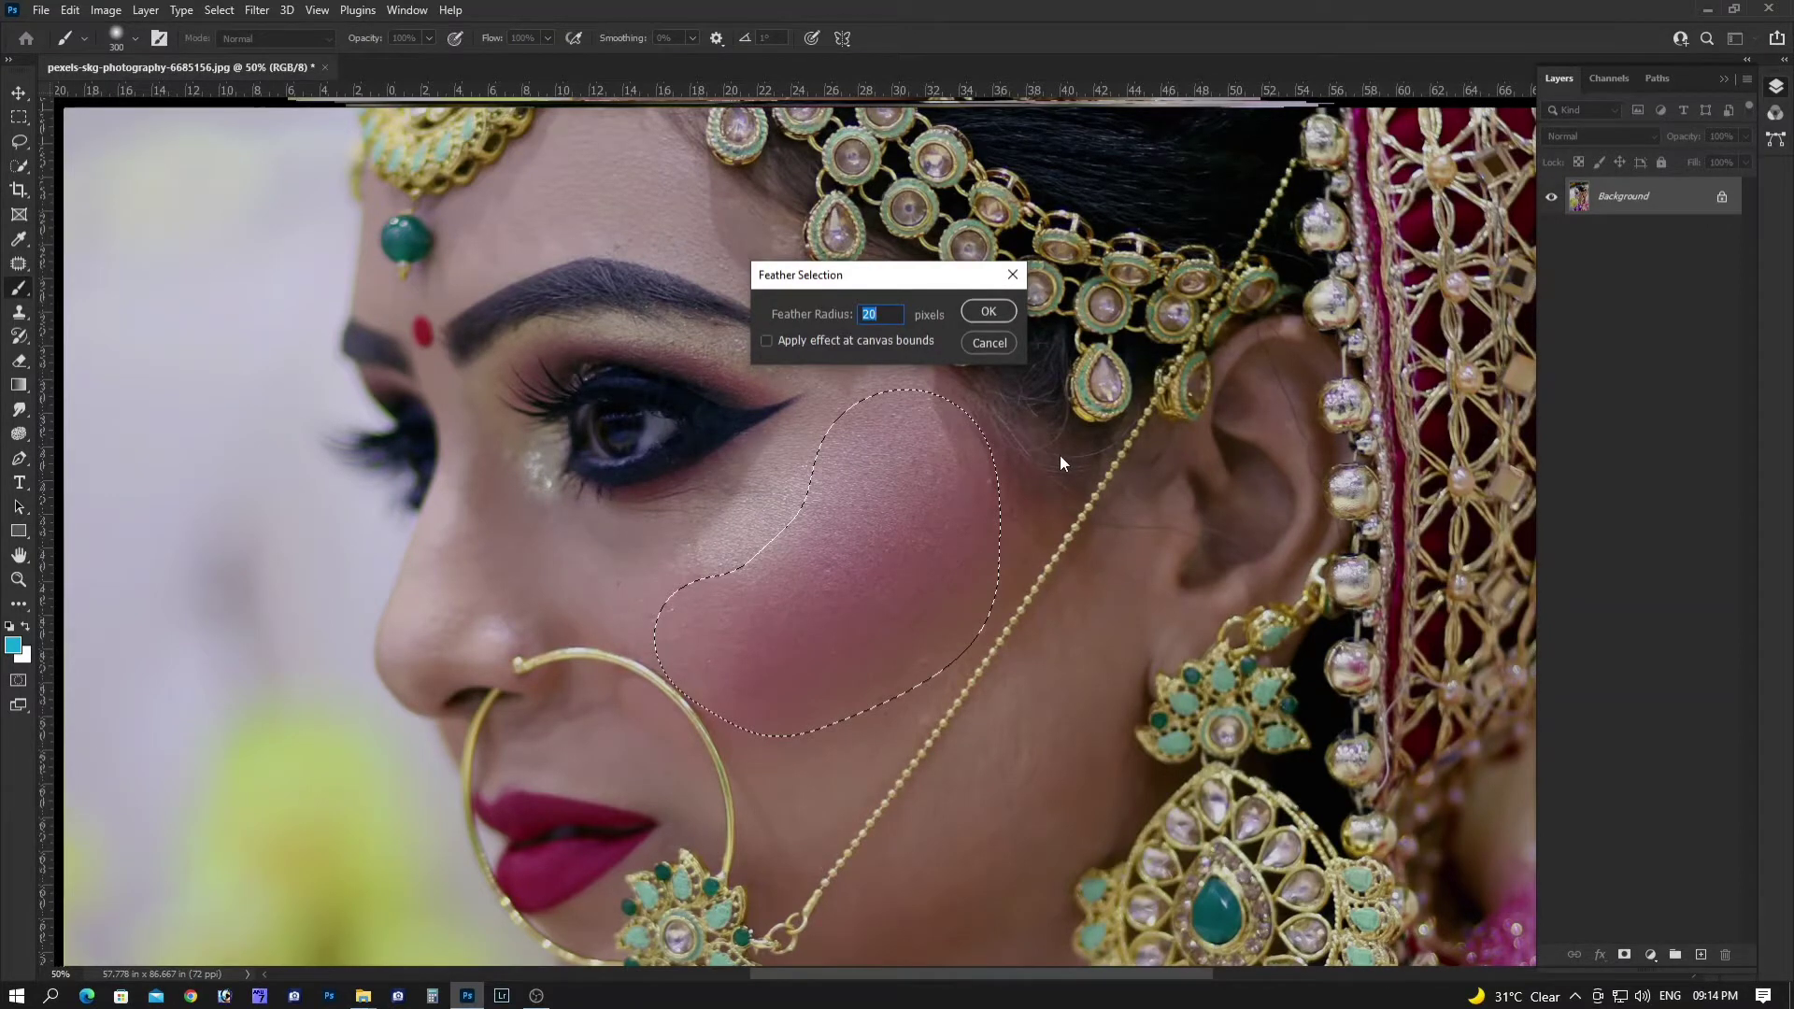
key(Return)
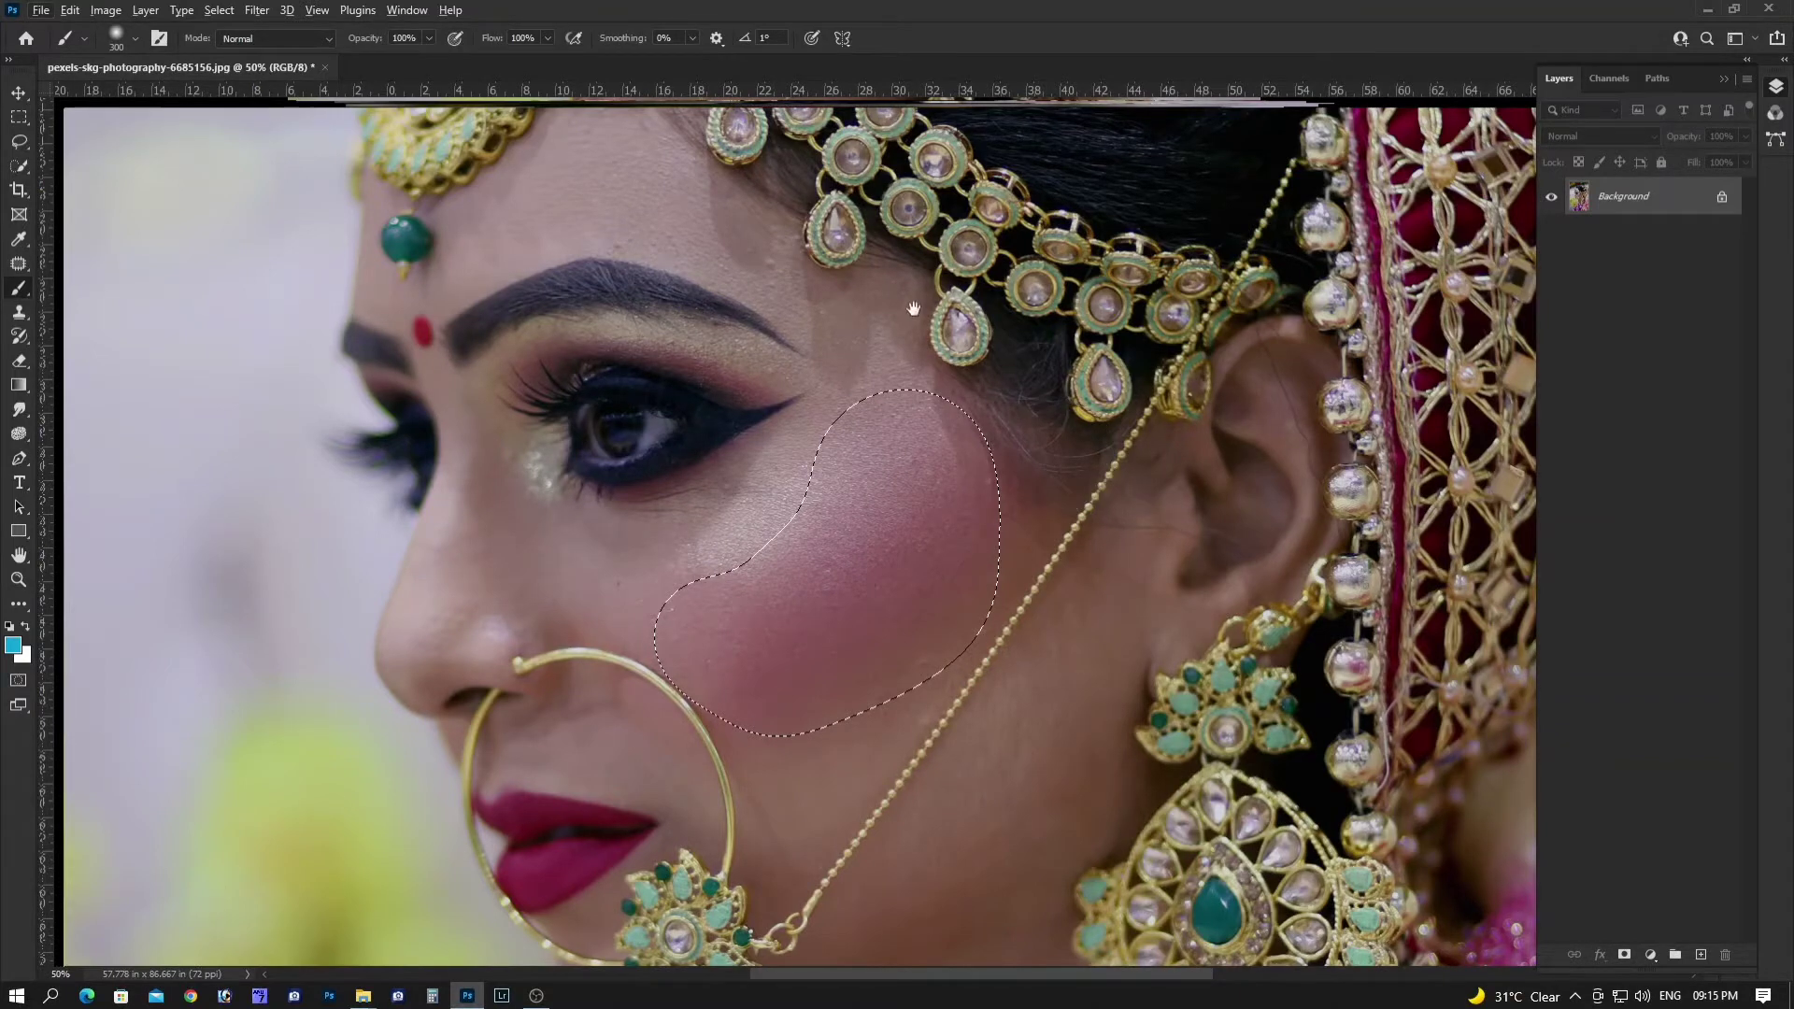
key(ctrl+plus)
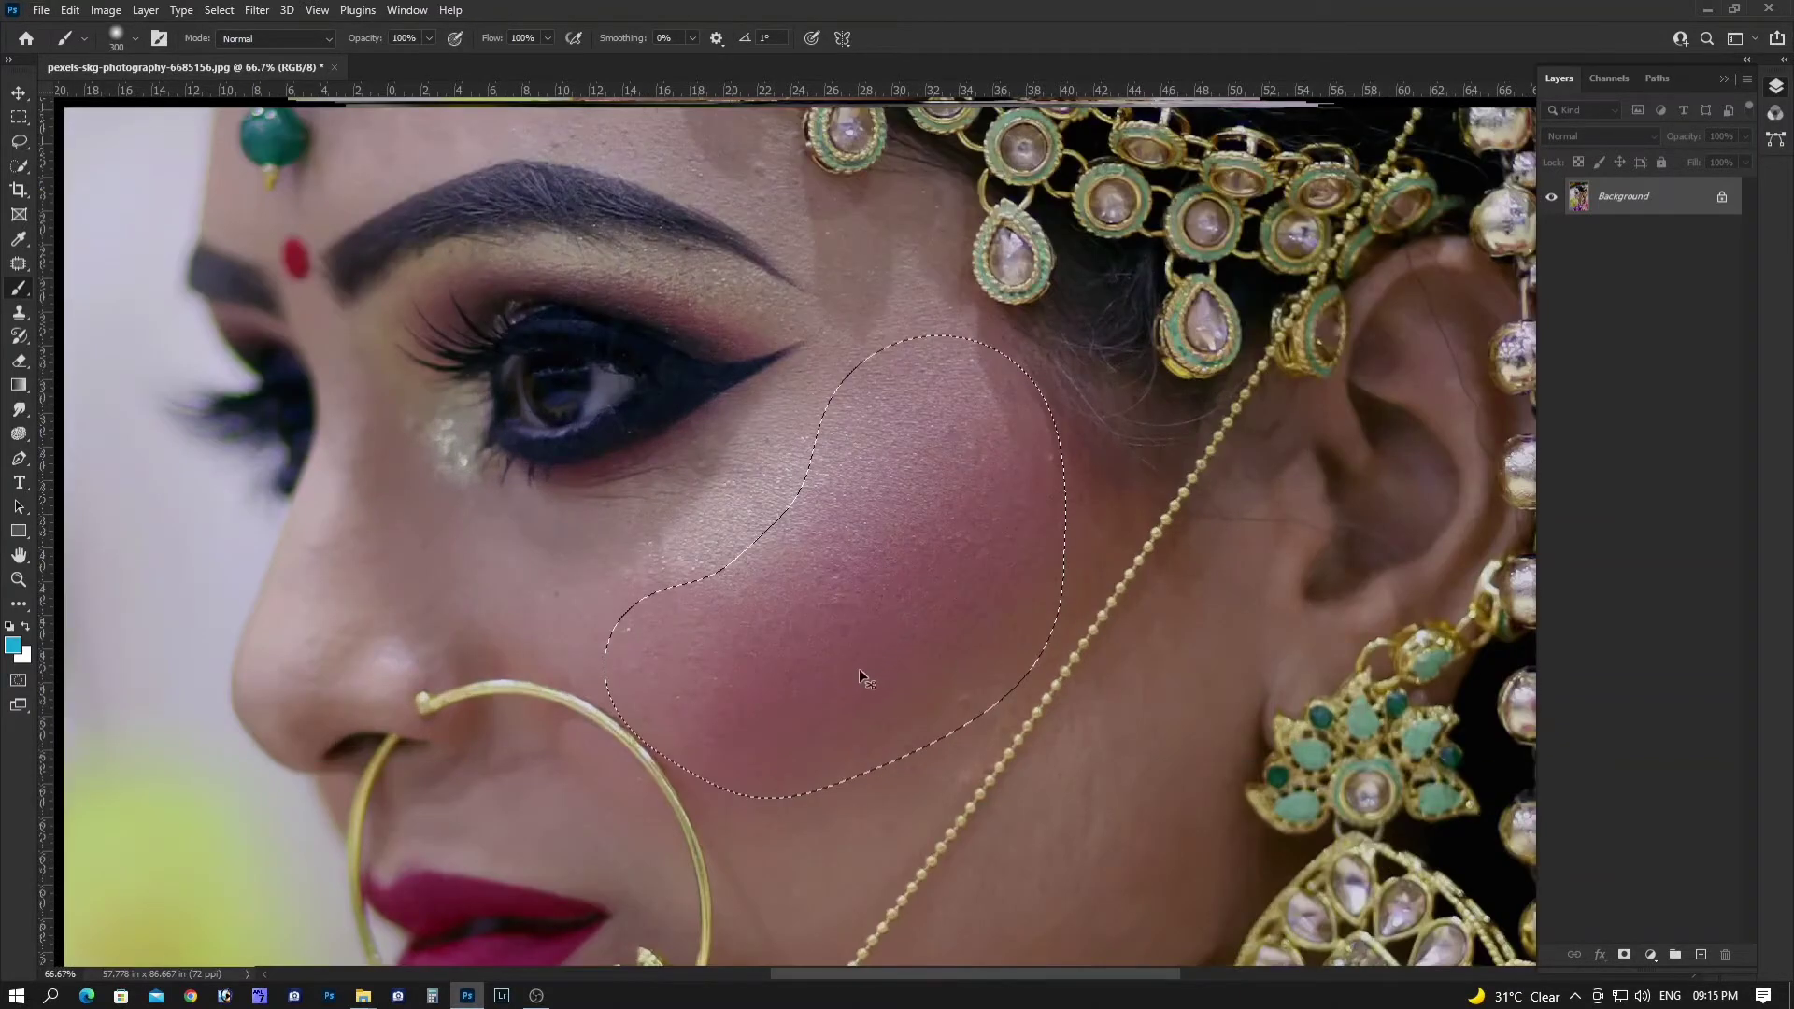
Shift the cheek's midtones toward green (+3) in Color Balance, then deselect
key(ctrl+b)
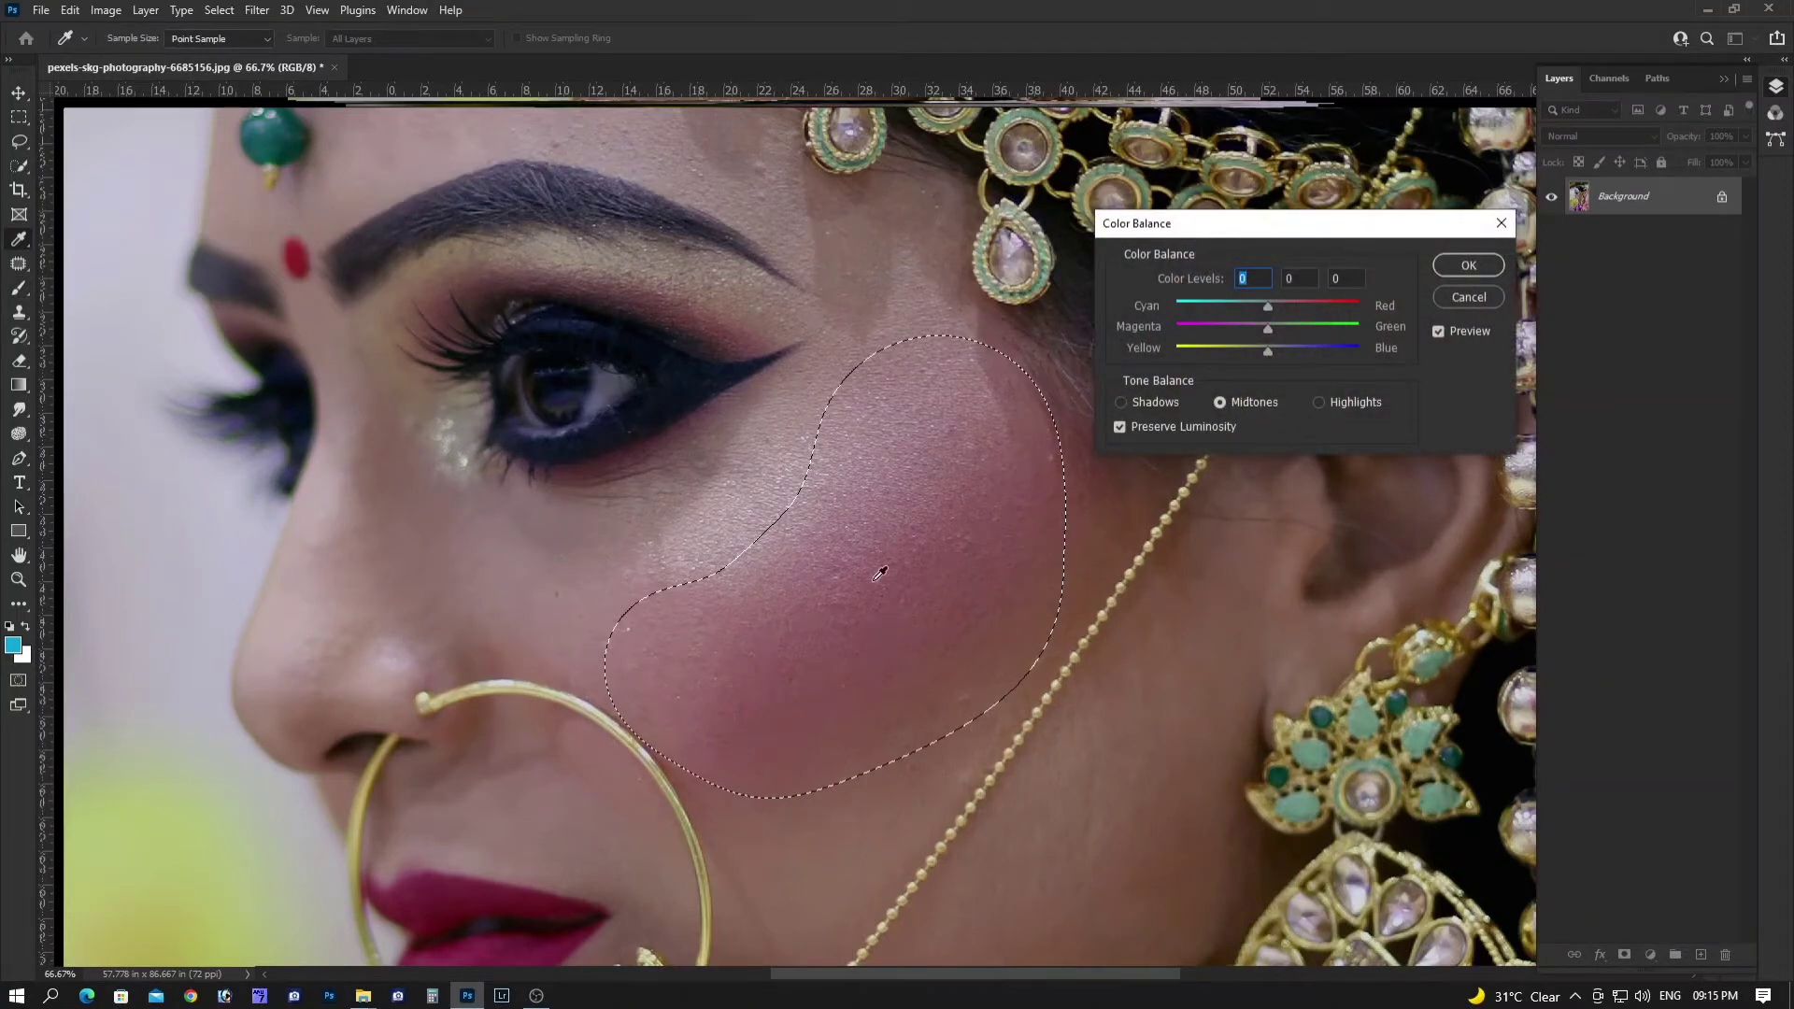
click(1280, 329)
click(1465, 266)
key(b)
key(ctrl+minus)
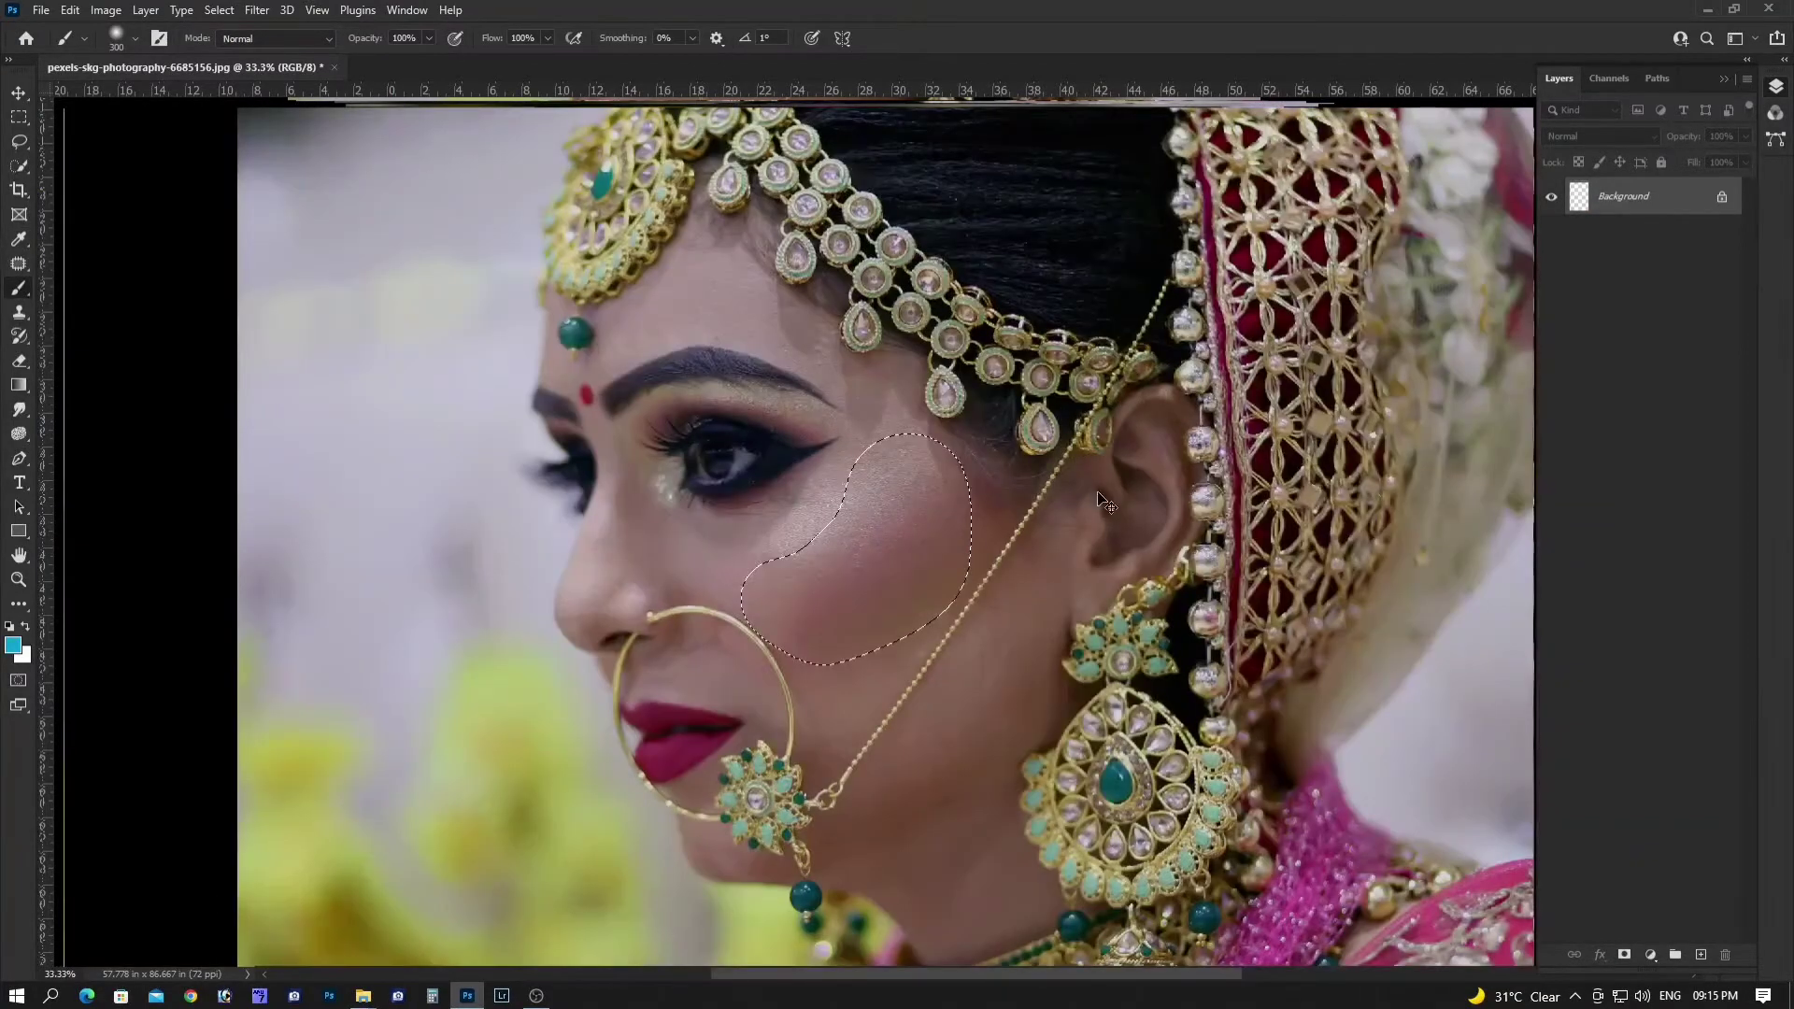
key(ctrl+d)
Push the photo's highlights toward blue (+10) in Color Balance
key(ctrl+b)
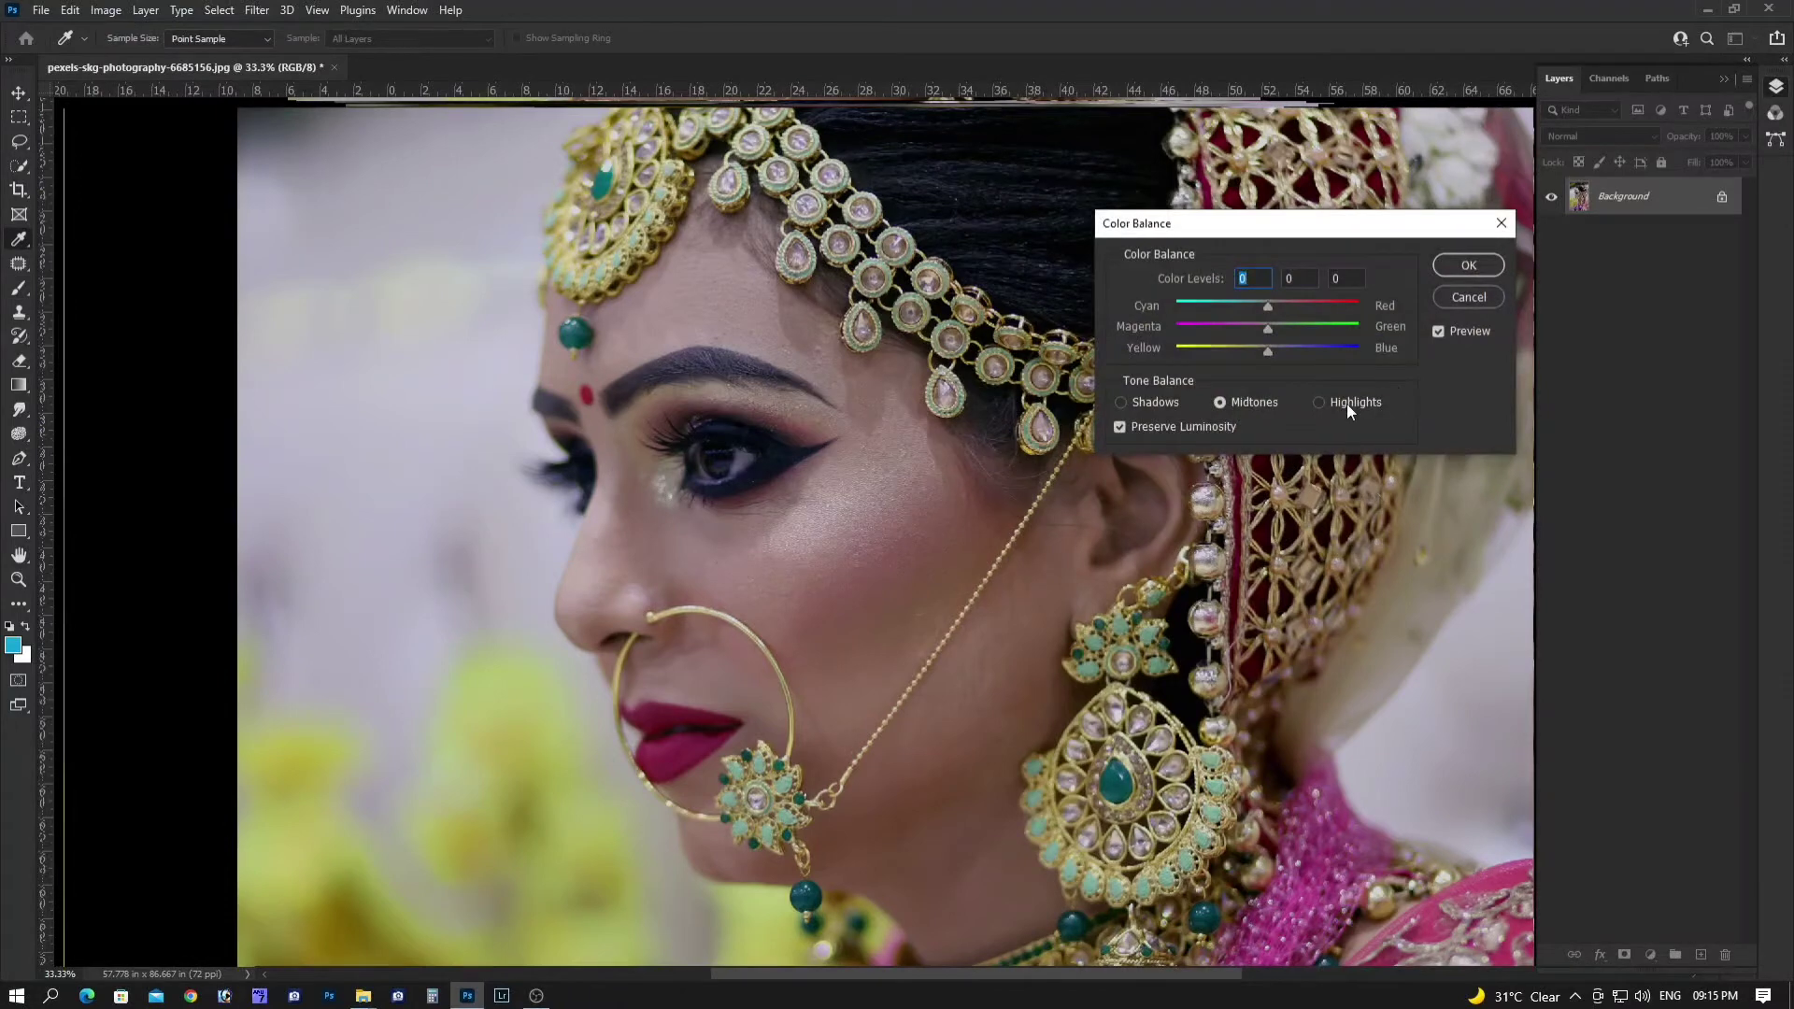
click(1347, 404)
drag(1269, 353, 1281, 355)
click(1469, 266)
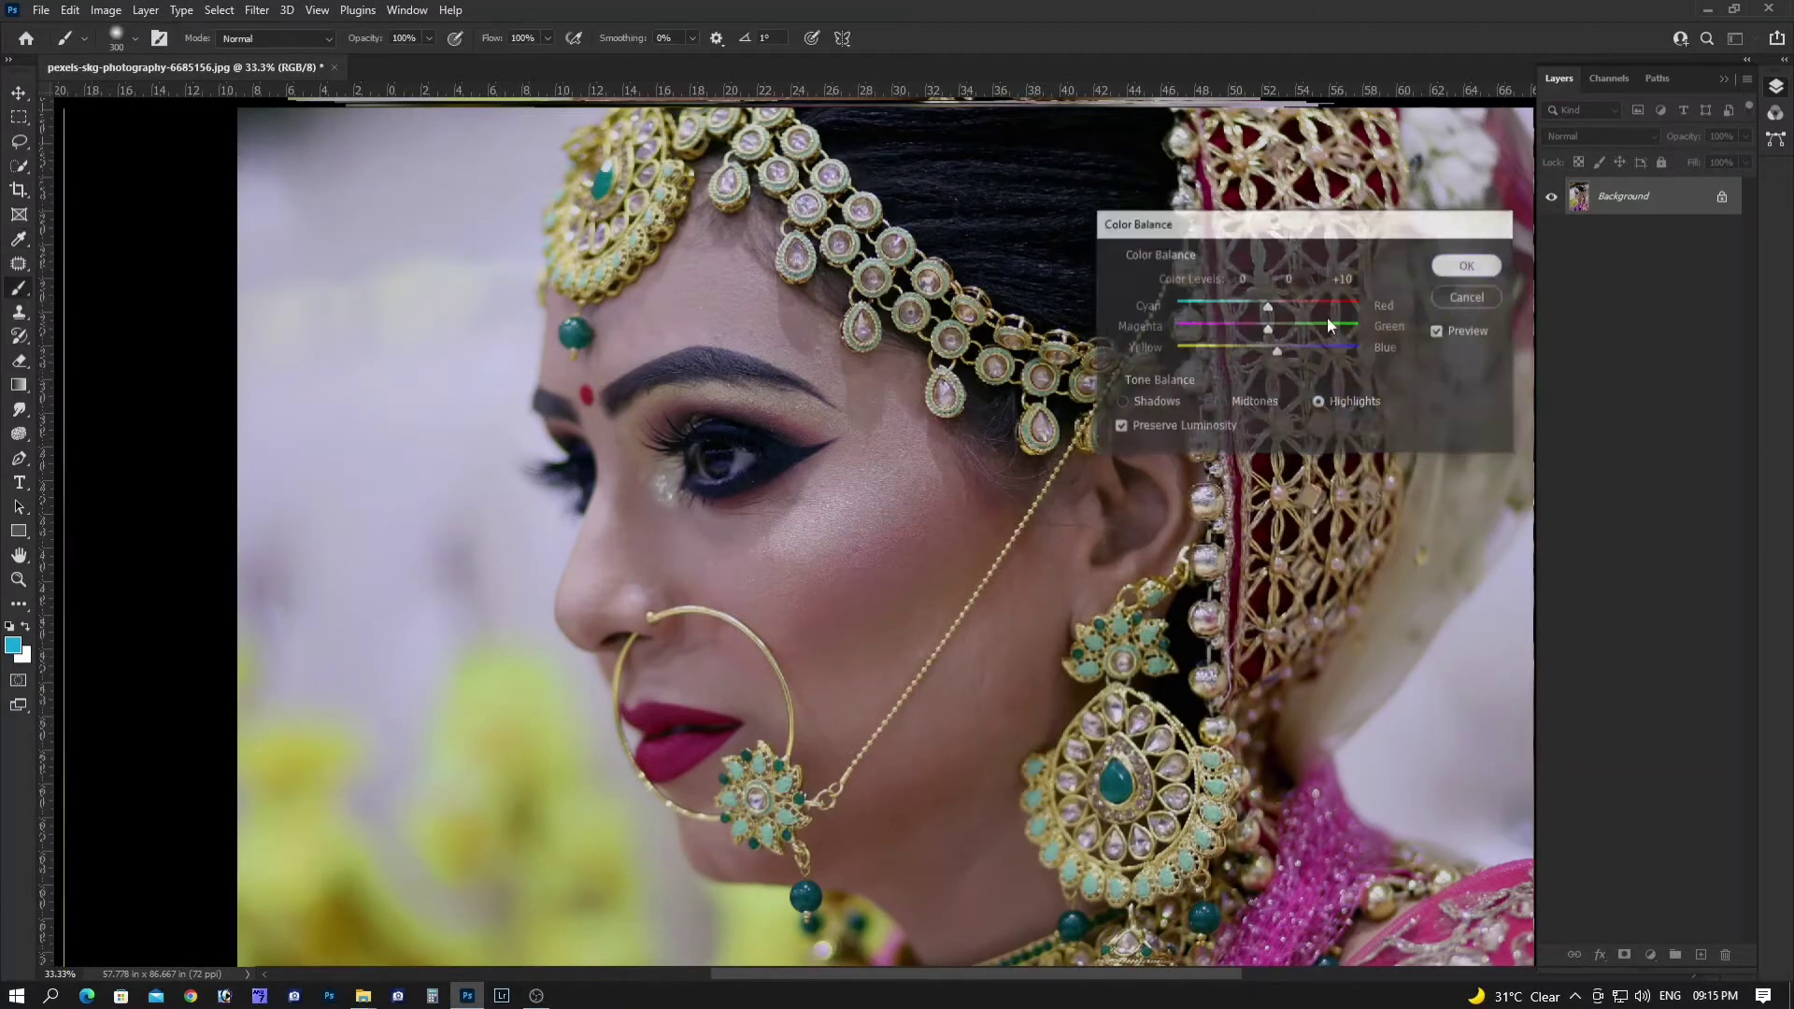
scroll(880, 542, up, 2)
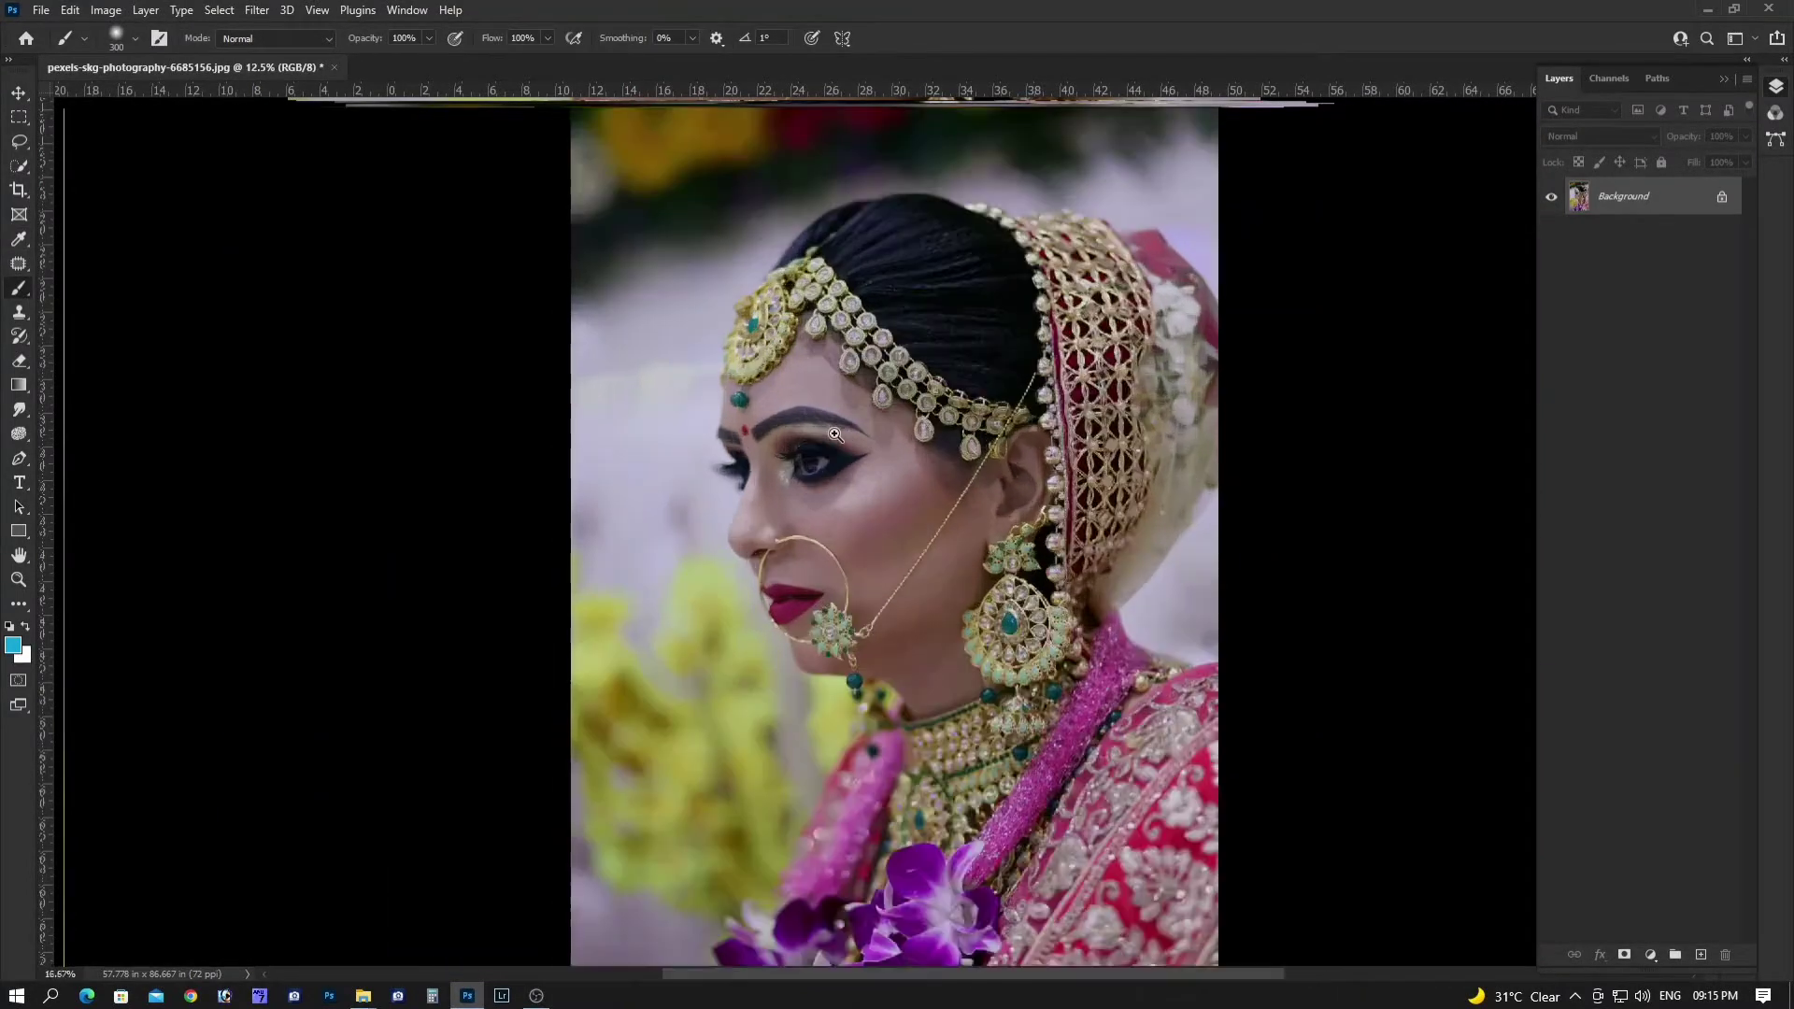
drag(880, 542, 914, 548)
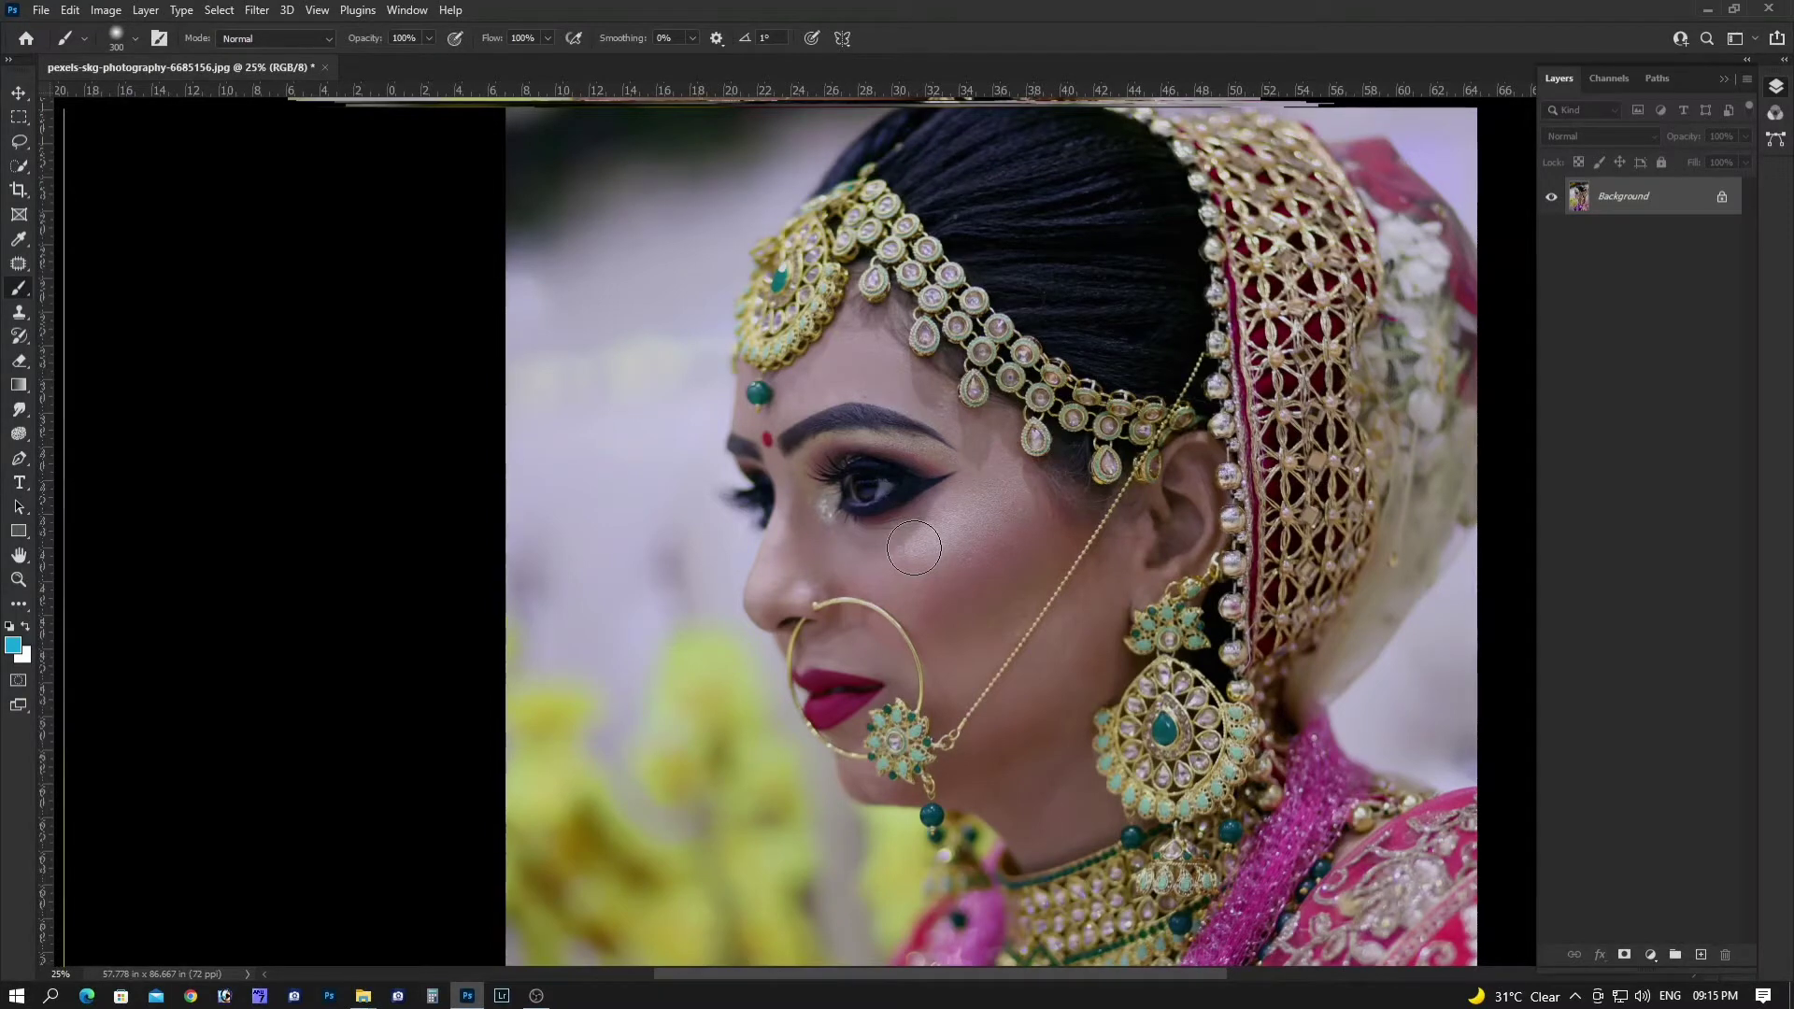
Zoom in on the bride's face
key(ctrl+minus)
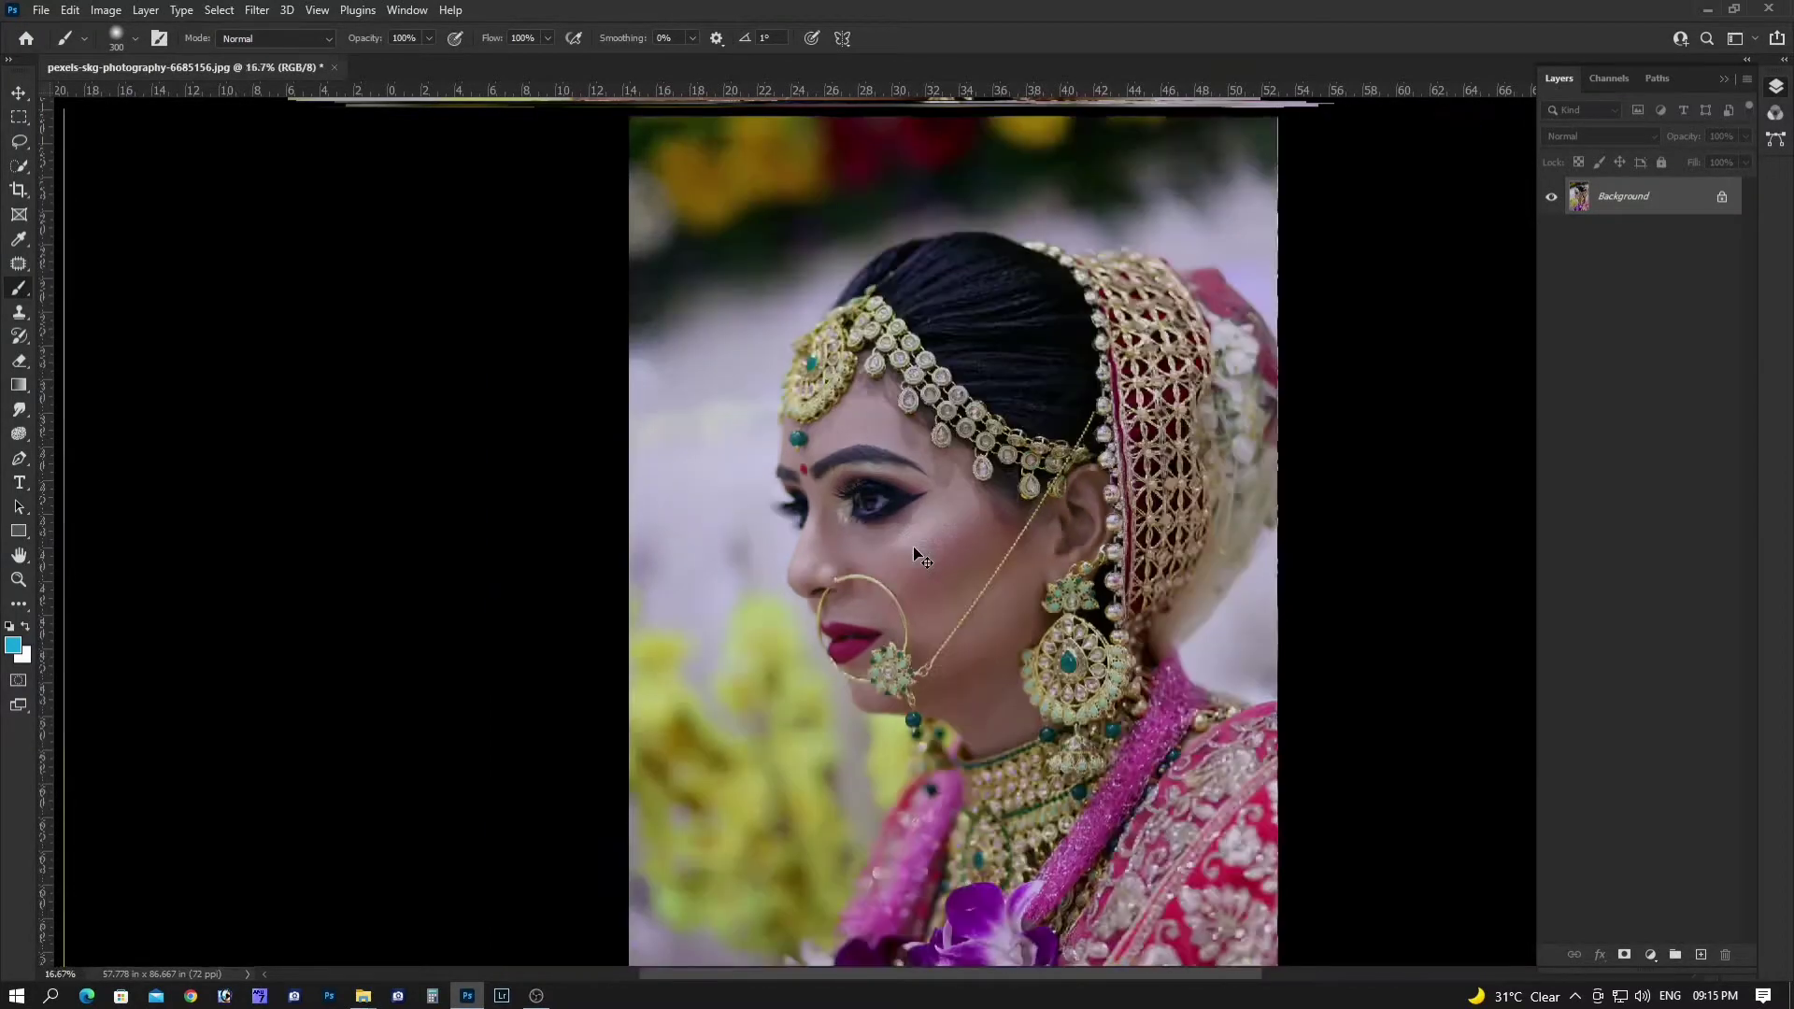
key(ctrl+minus)
key(ctrl+plus)
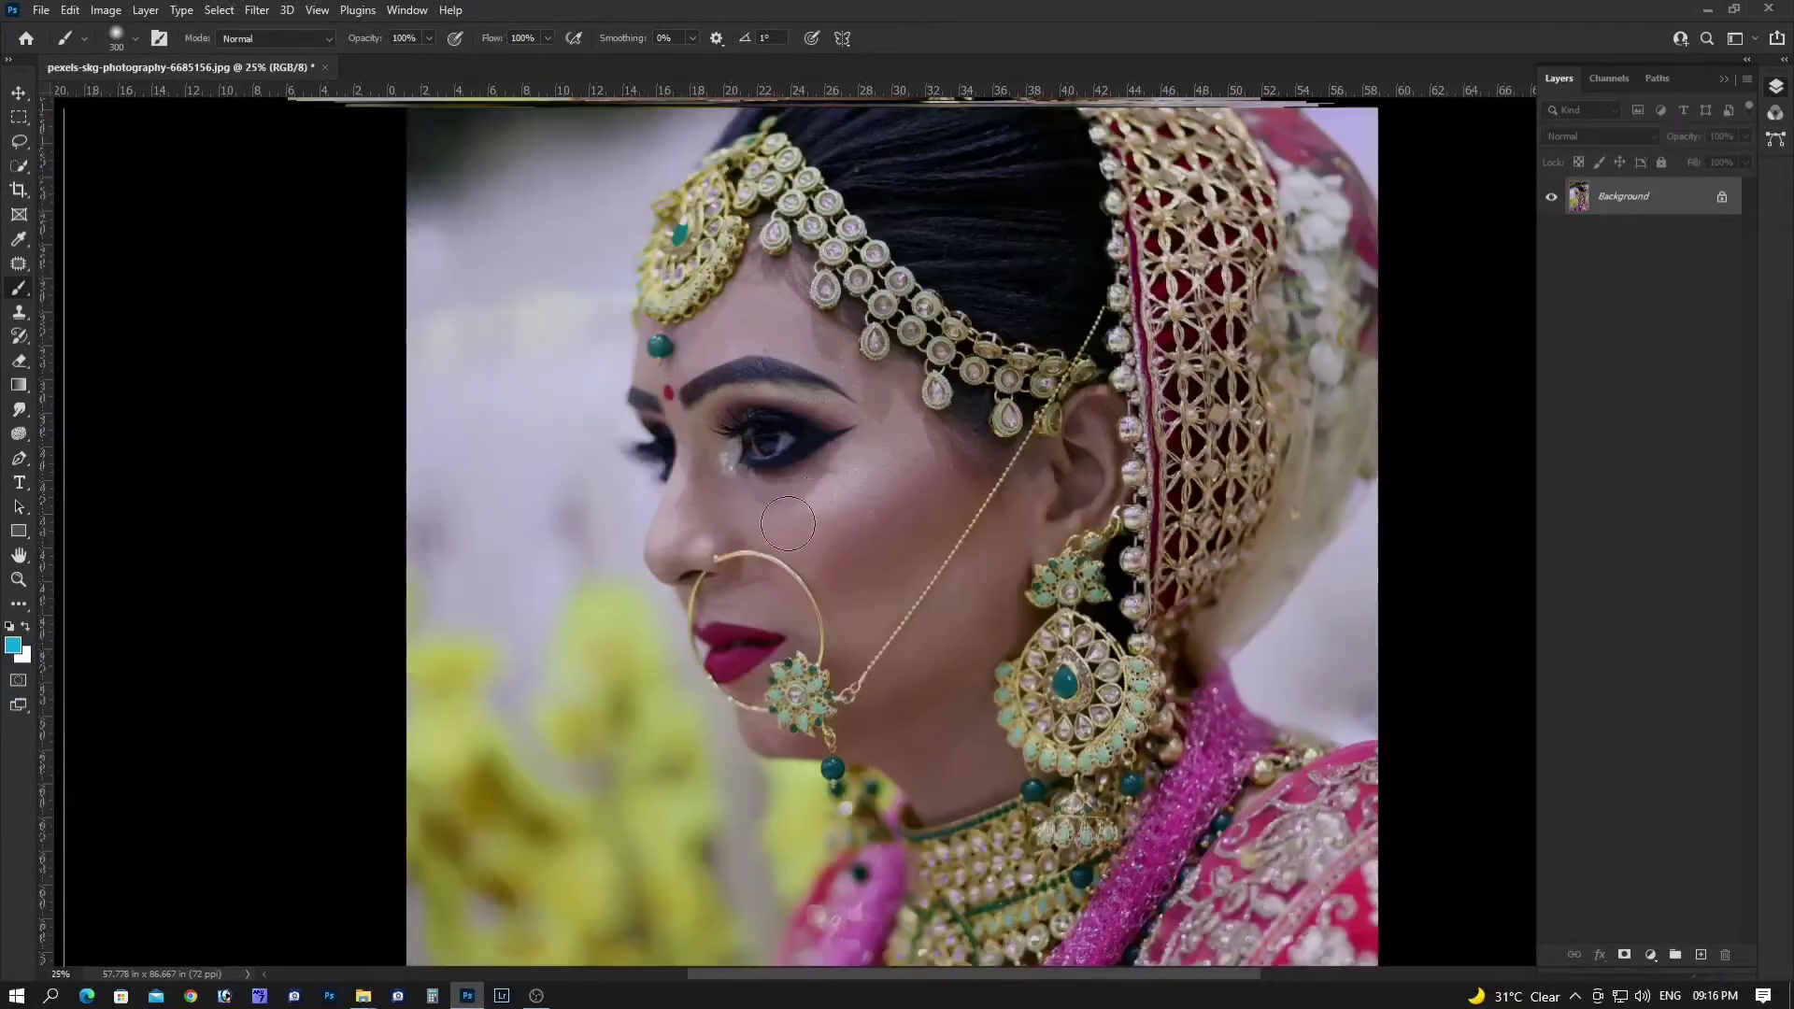
scroll(988, 549, down, 3)
scroll(935, 457, down, 3)
scroll(934, 457, up, 5)
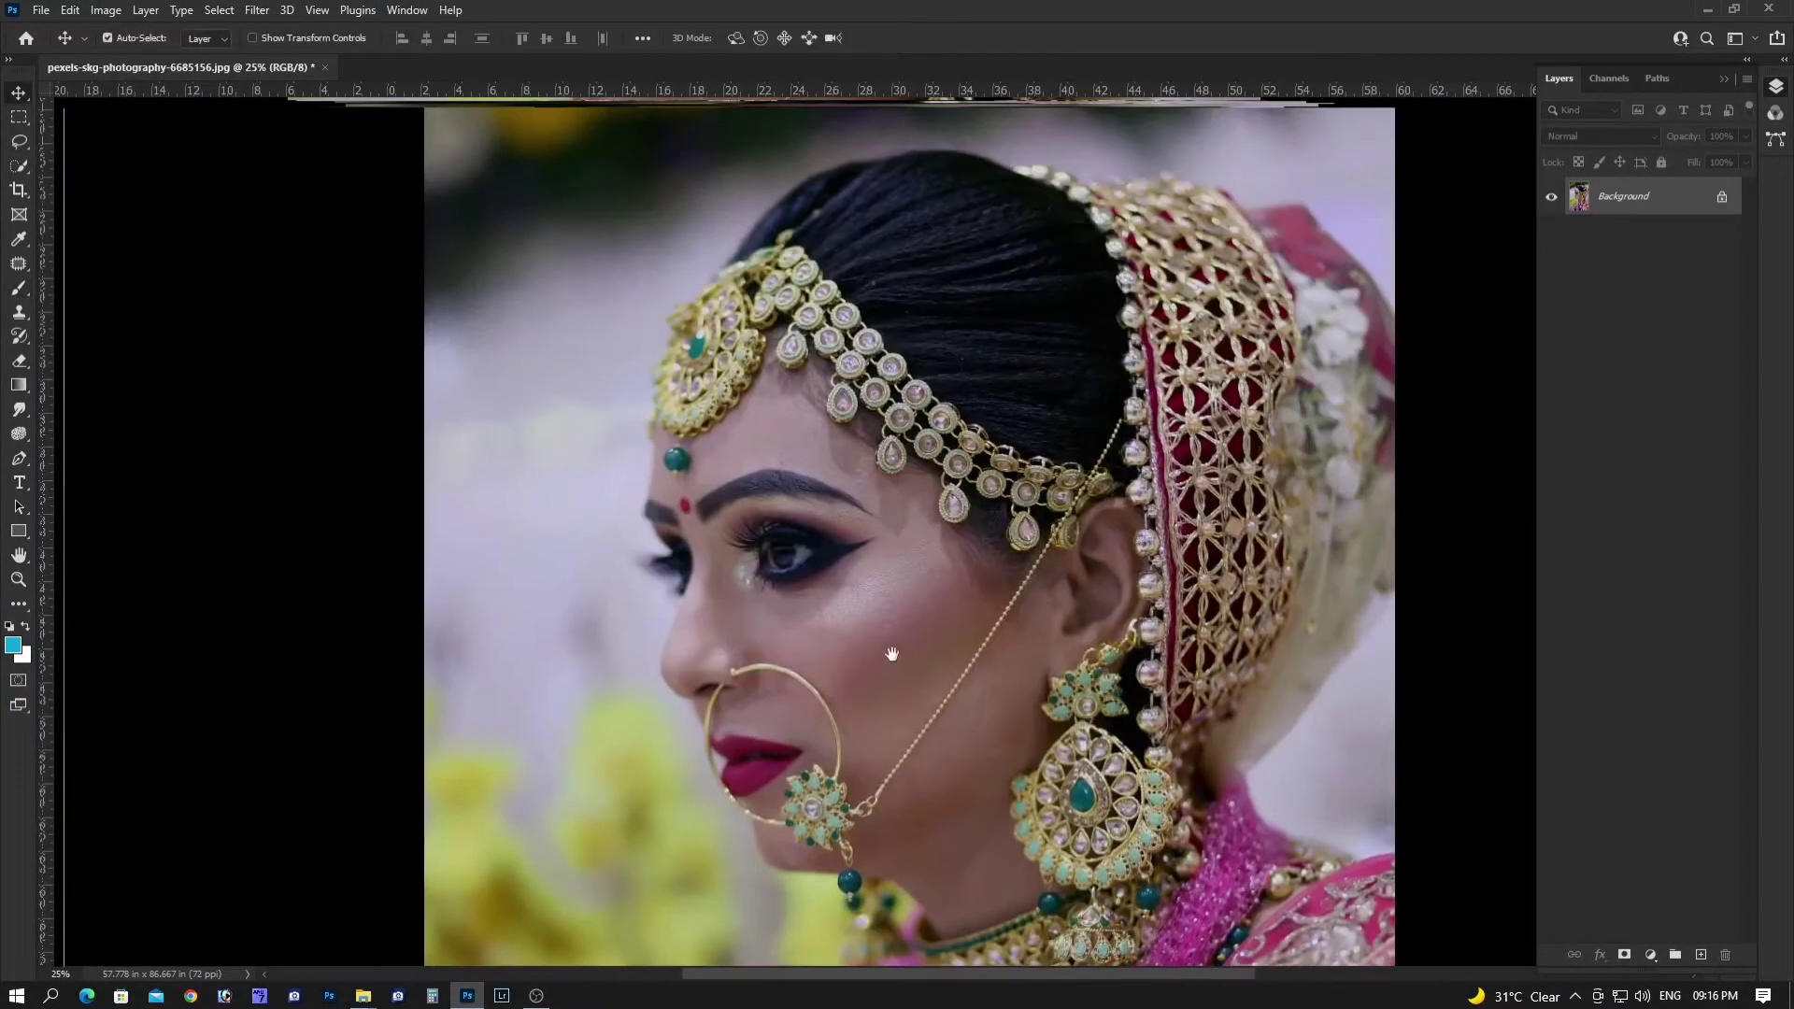
key(ctrl+plus)
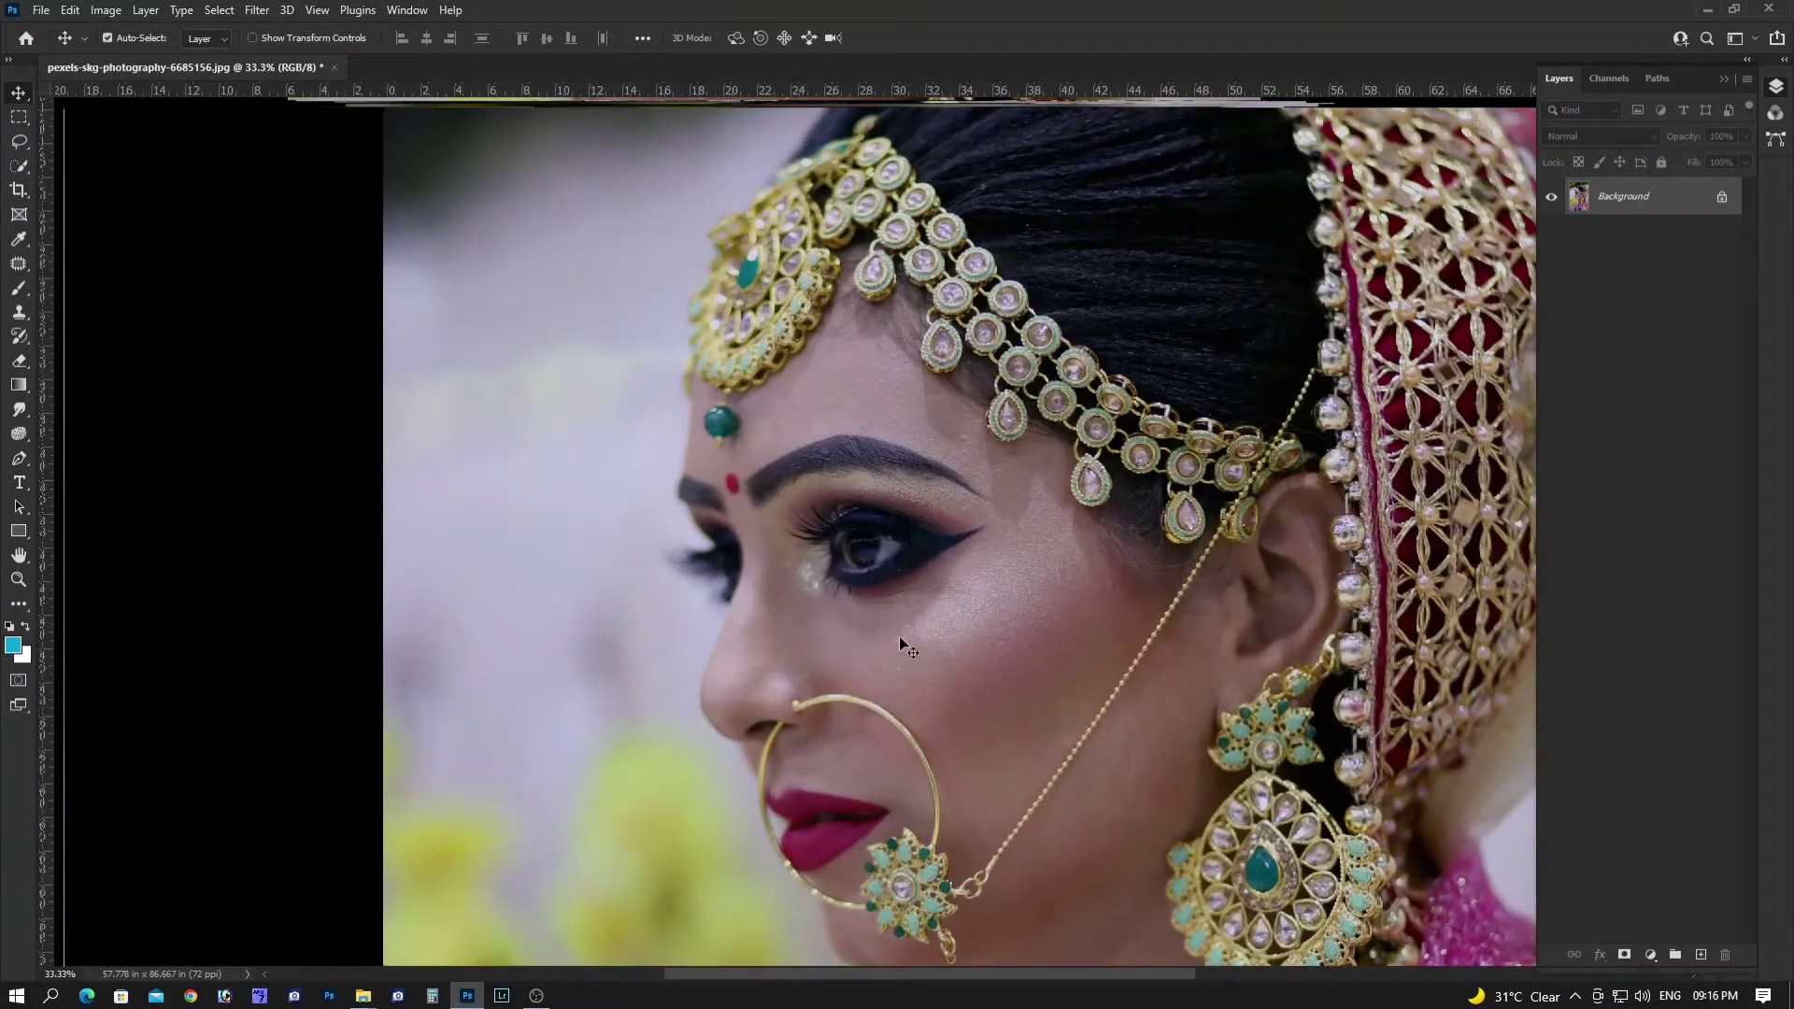
Paint the eye corner and brow crease in Quick Mask with a smaller brush, then convert to a selection
key(q)
key(b)
key(d)
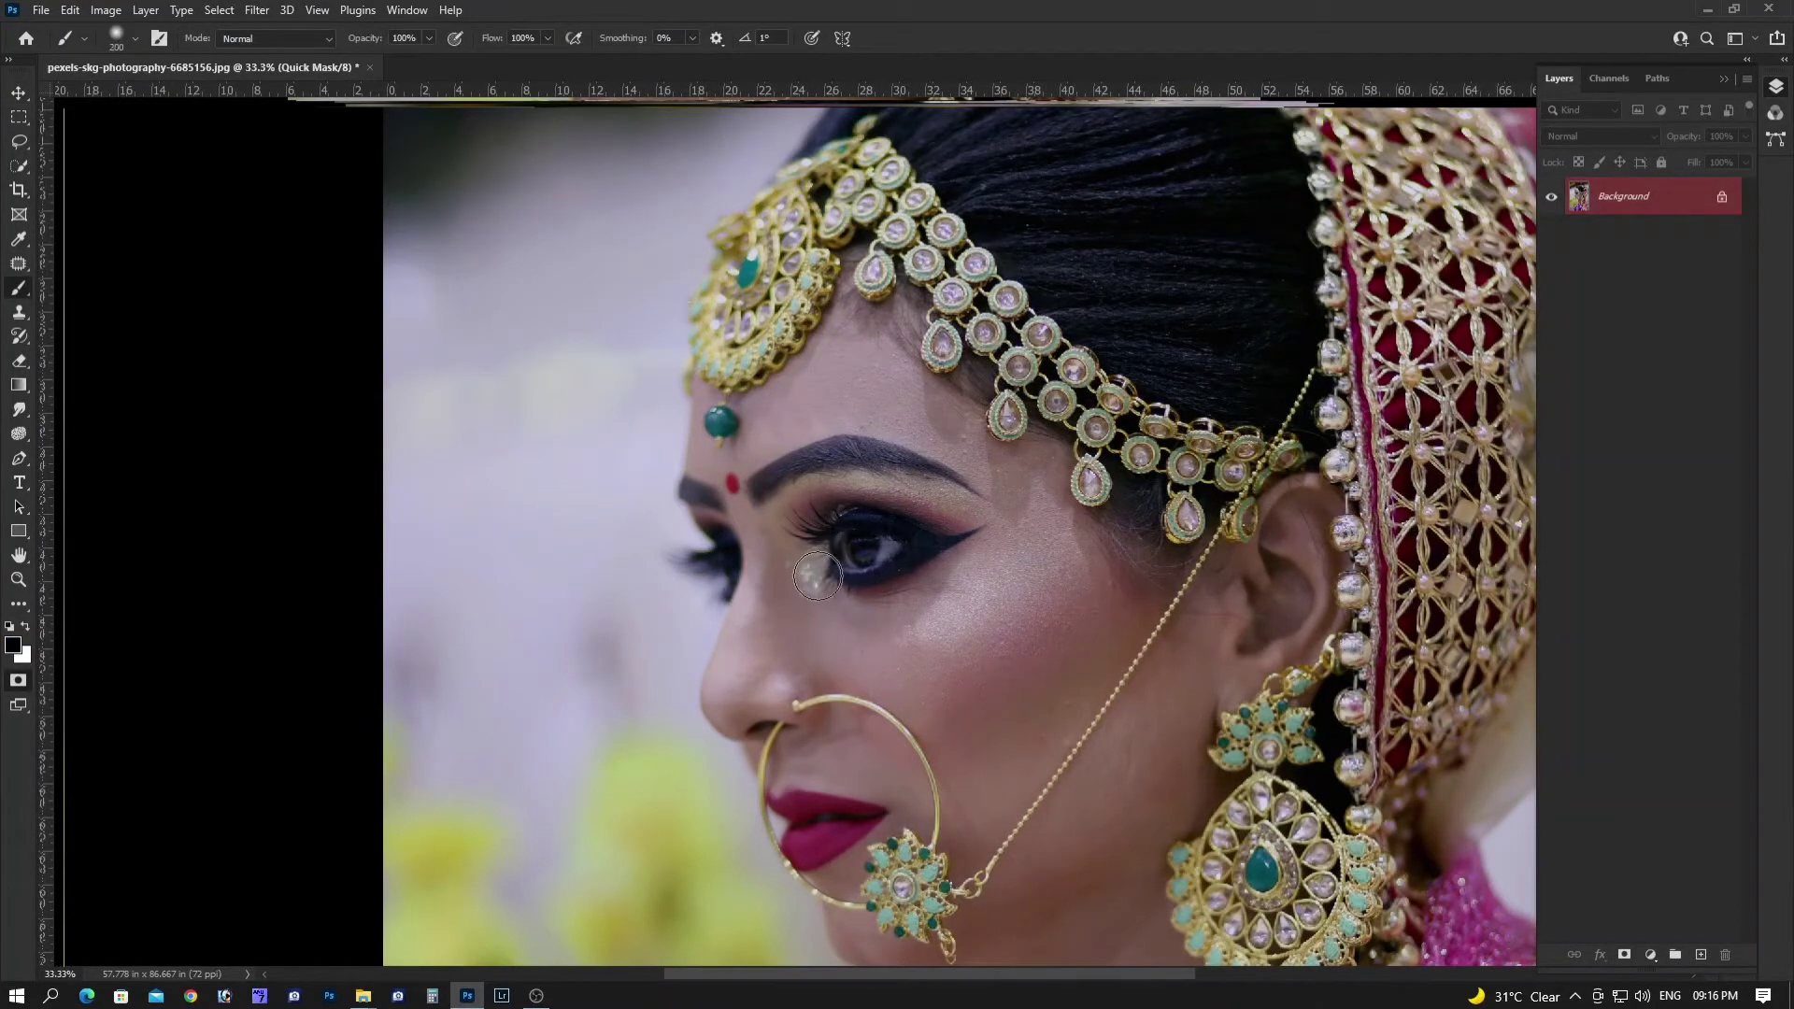
key(bracketleft)
ctrl+click(812, 494)
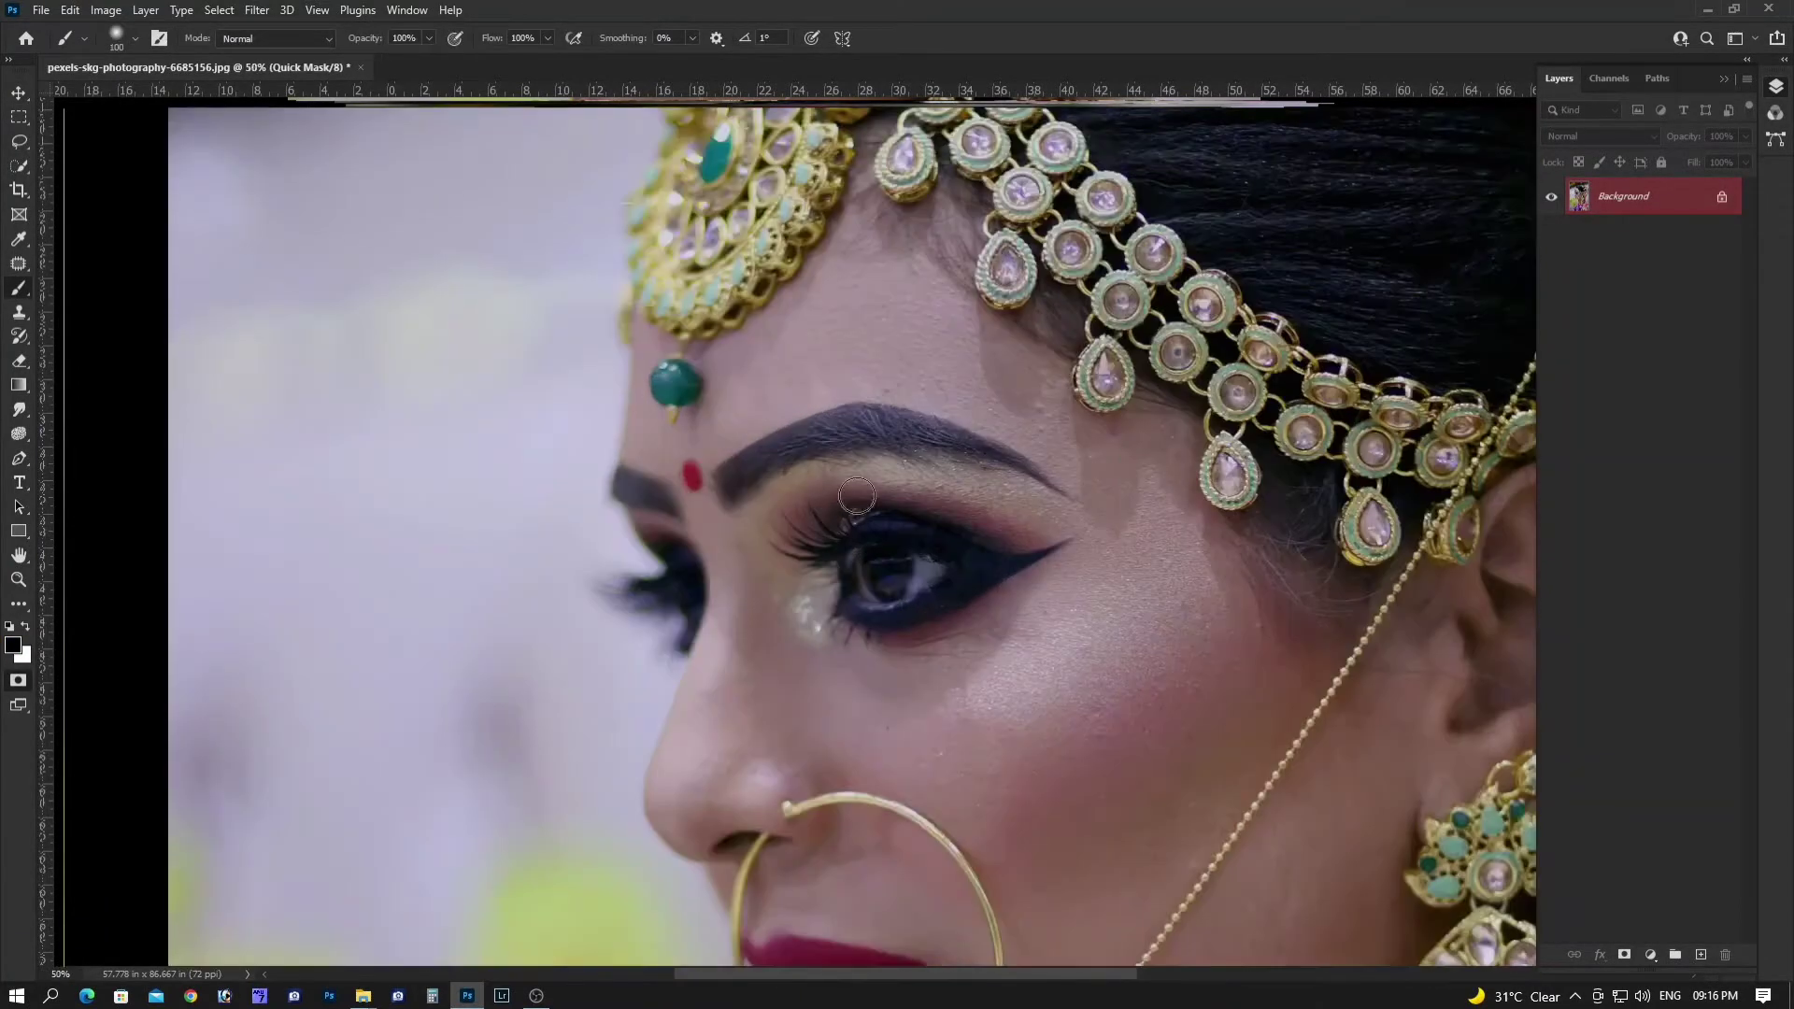
ctrl+click(826, 515)
drag(803, 607, 808, 668)
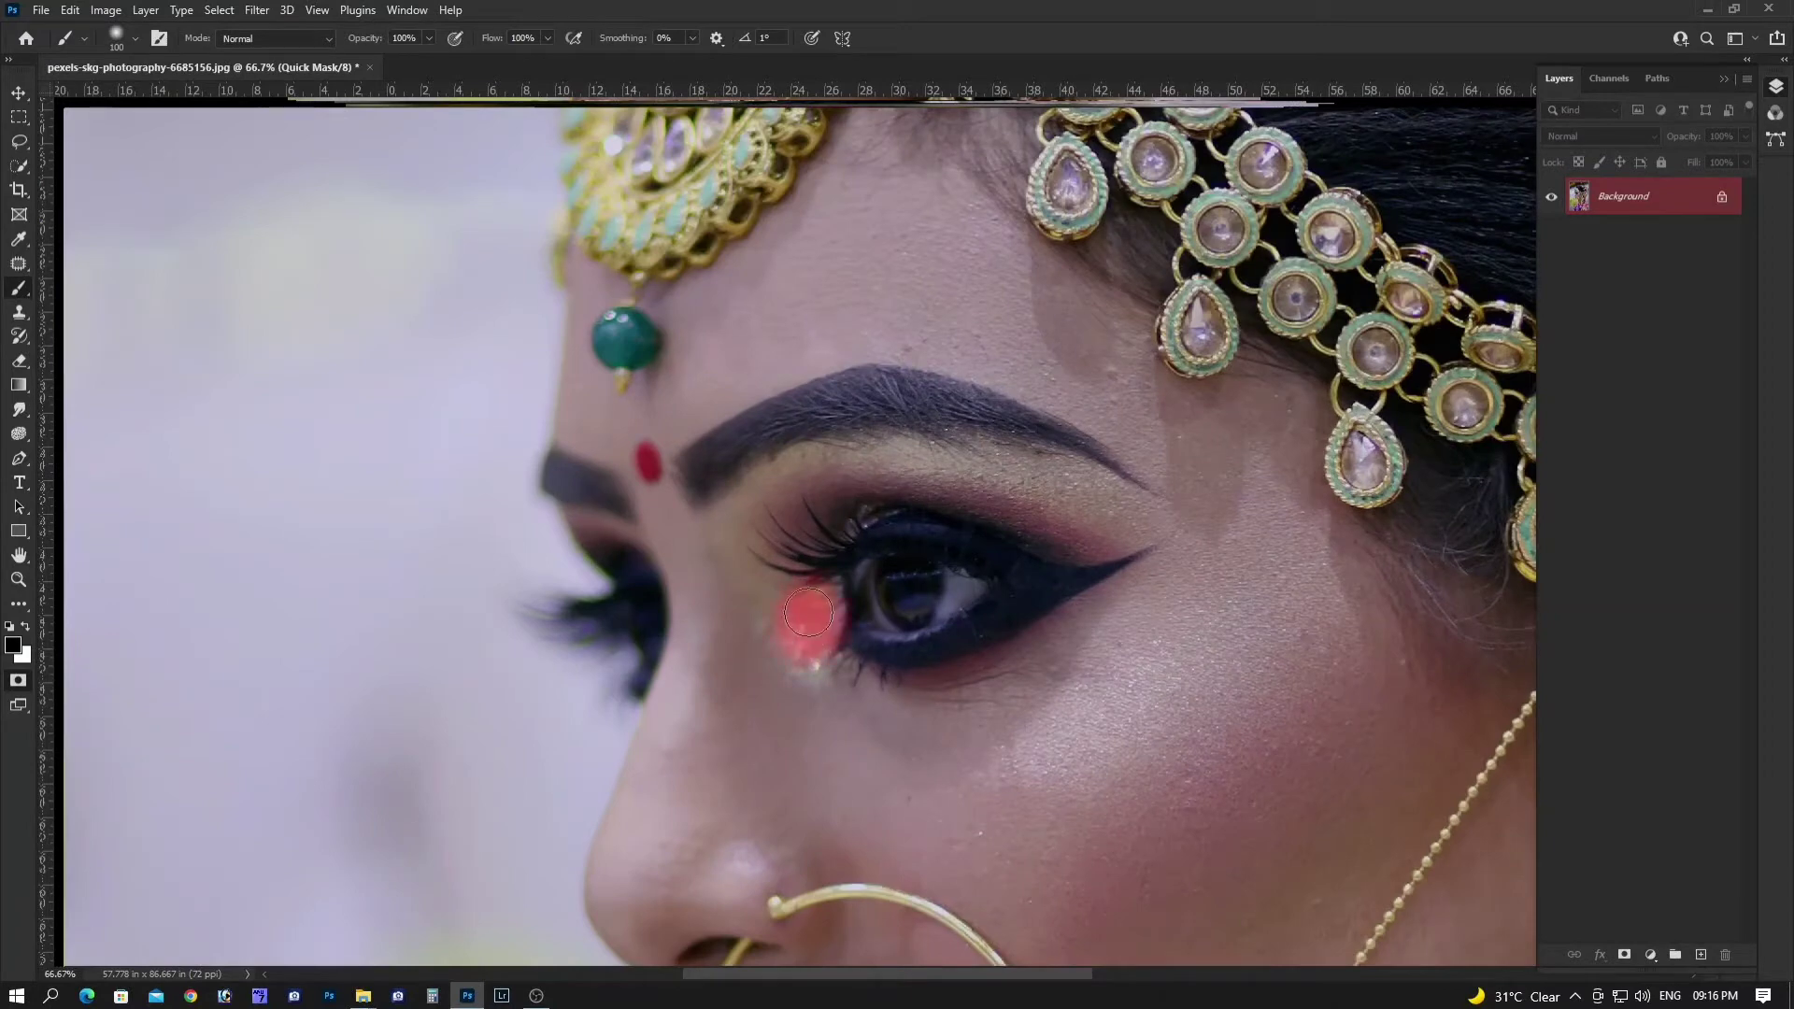
mouse_move(755, 584)
mouse_down()
mouse_move(1087, 492)
mouse_move(808, 462)
mouse_move(762, 532)
mouse_up()
key(q)
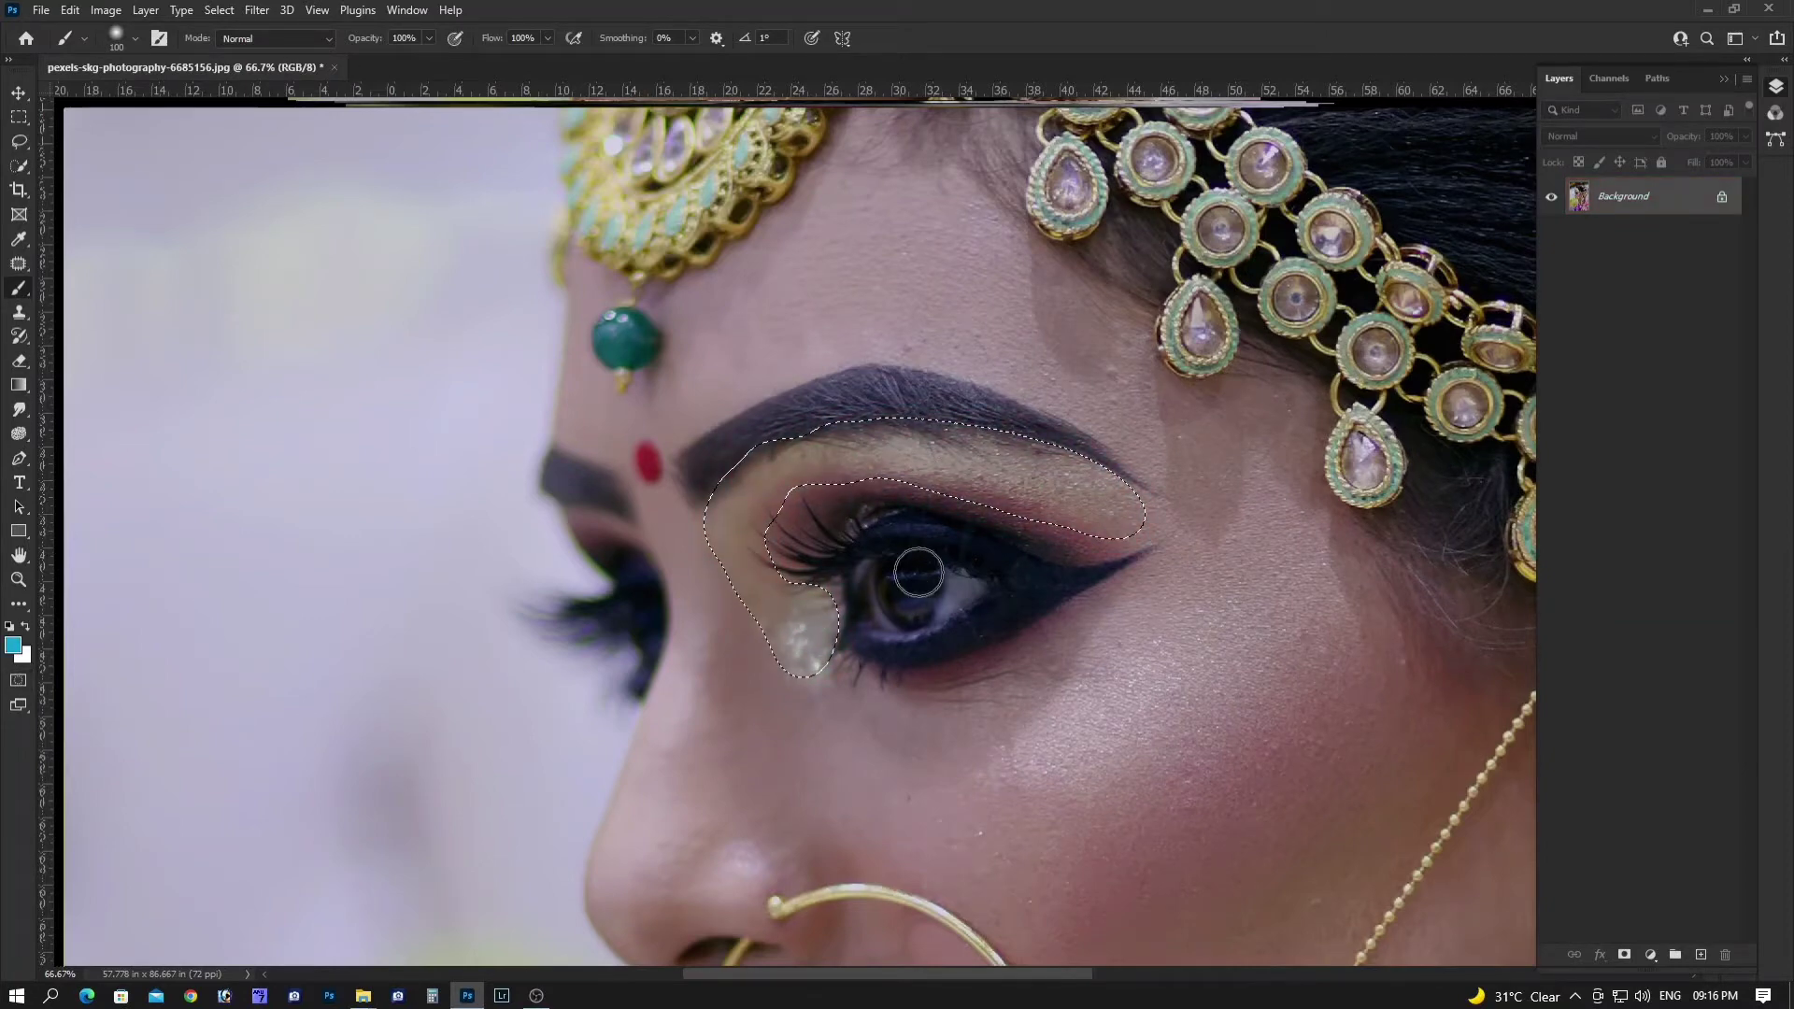
Feather the eye selection by 12 pixels
key(shift+F6)
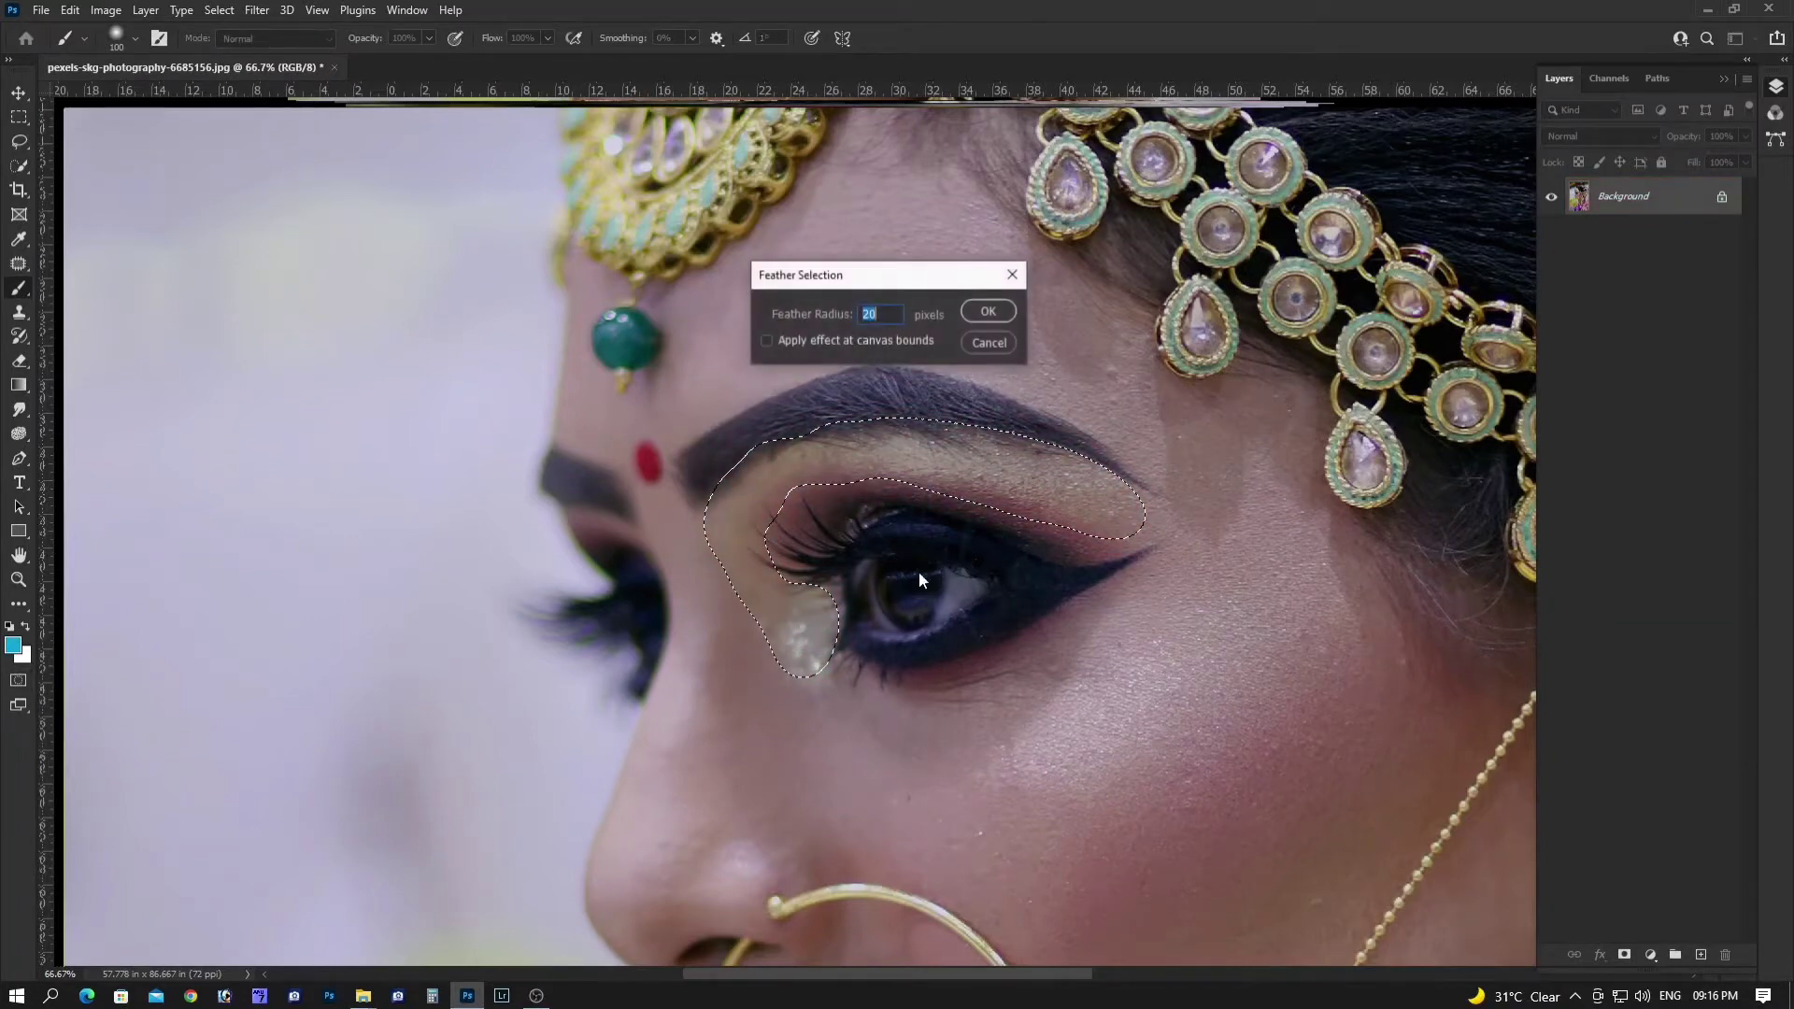
text(12)
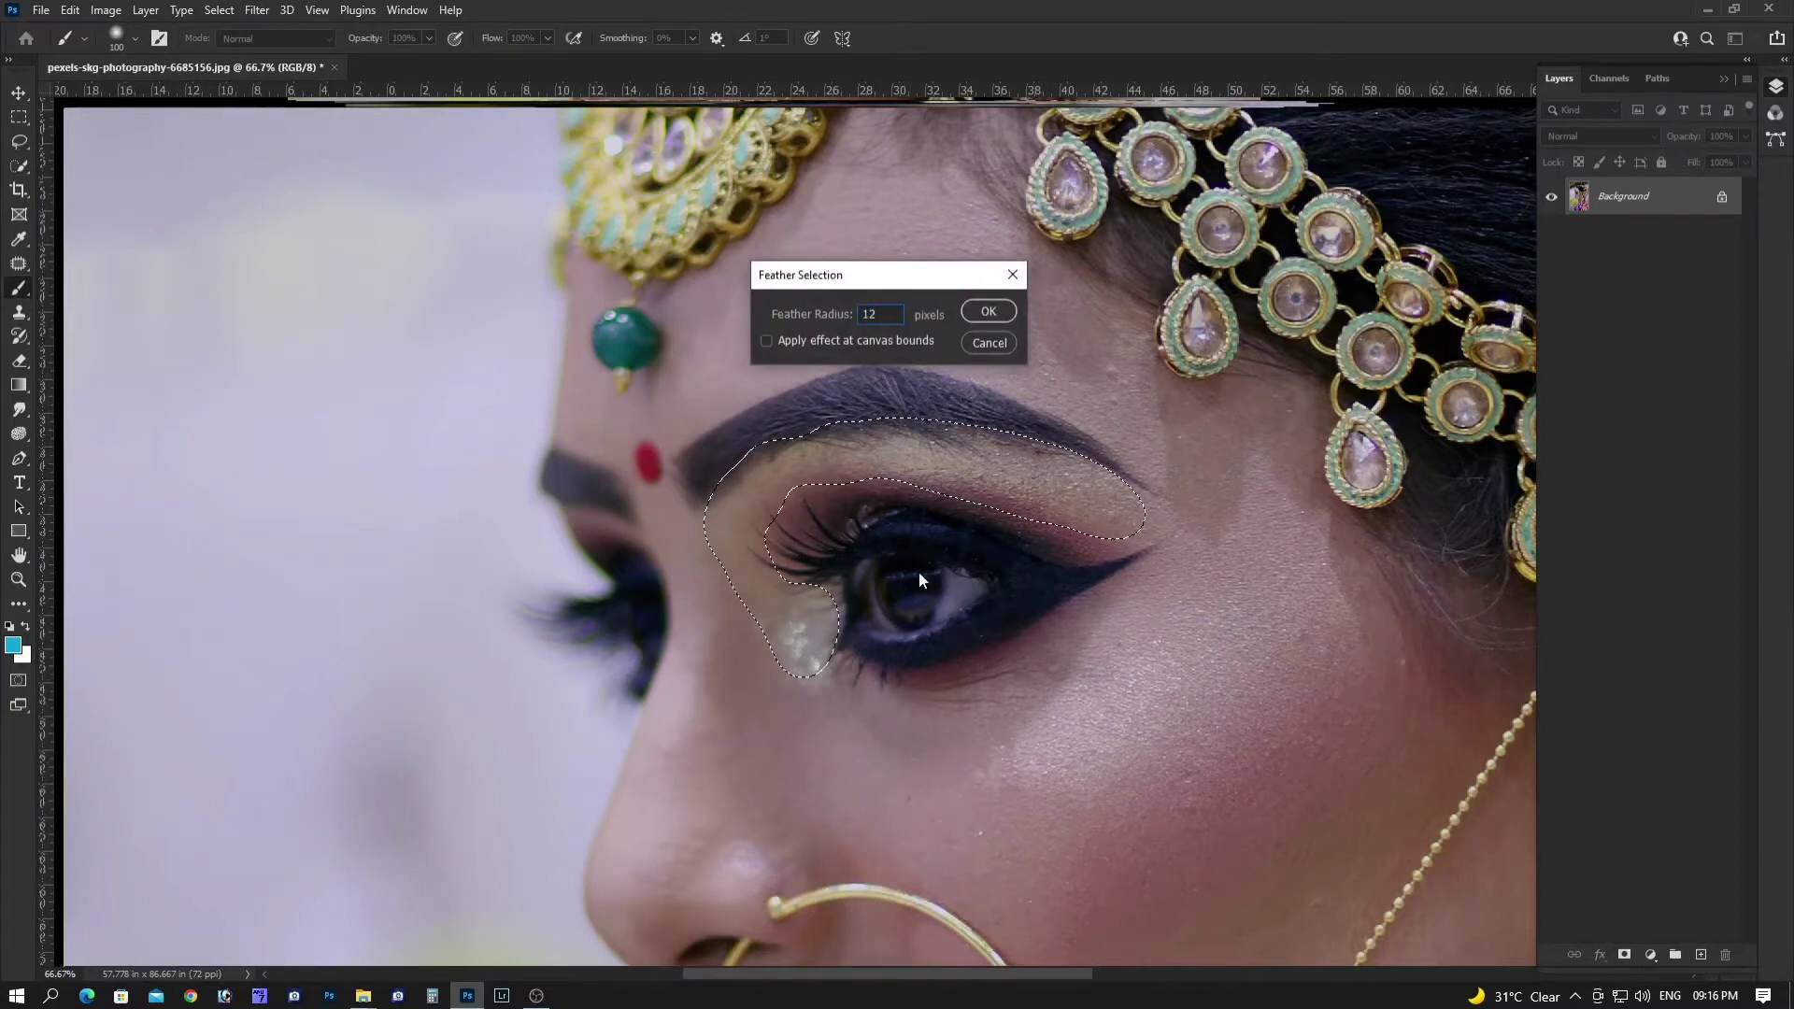
key(Return)
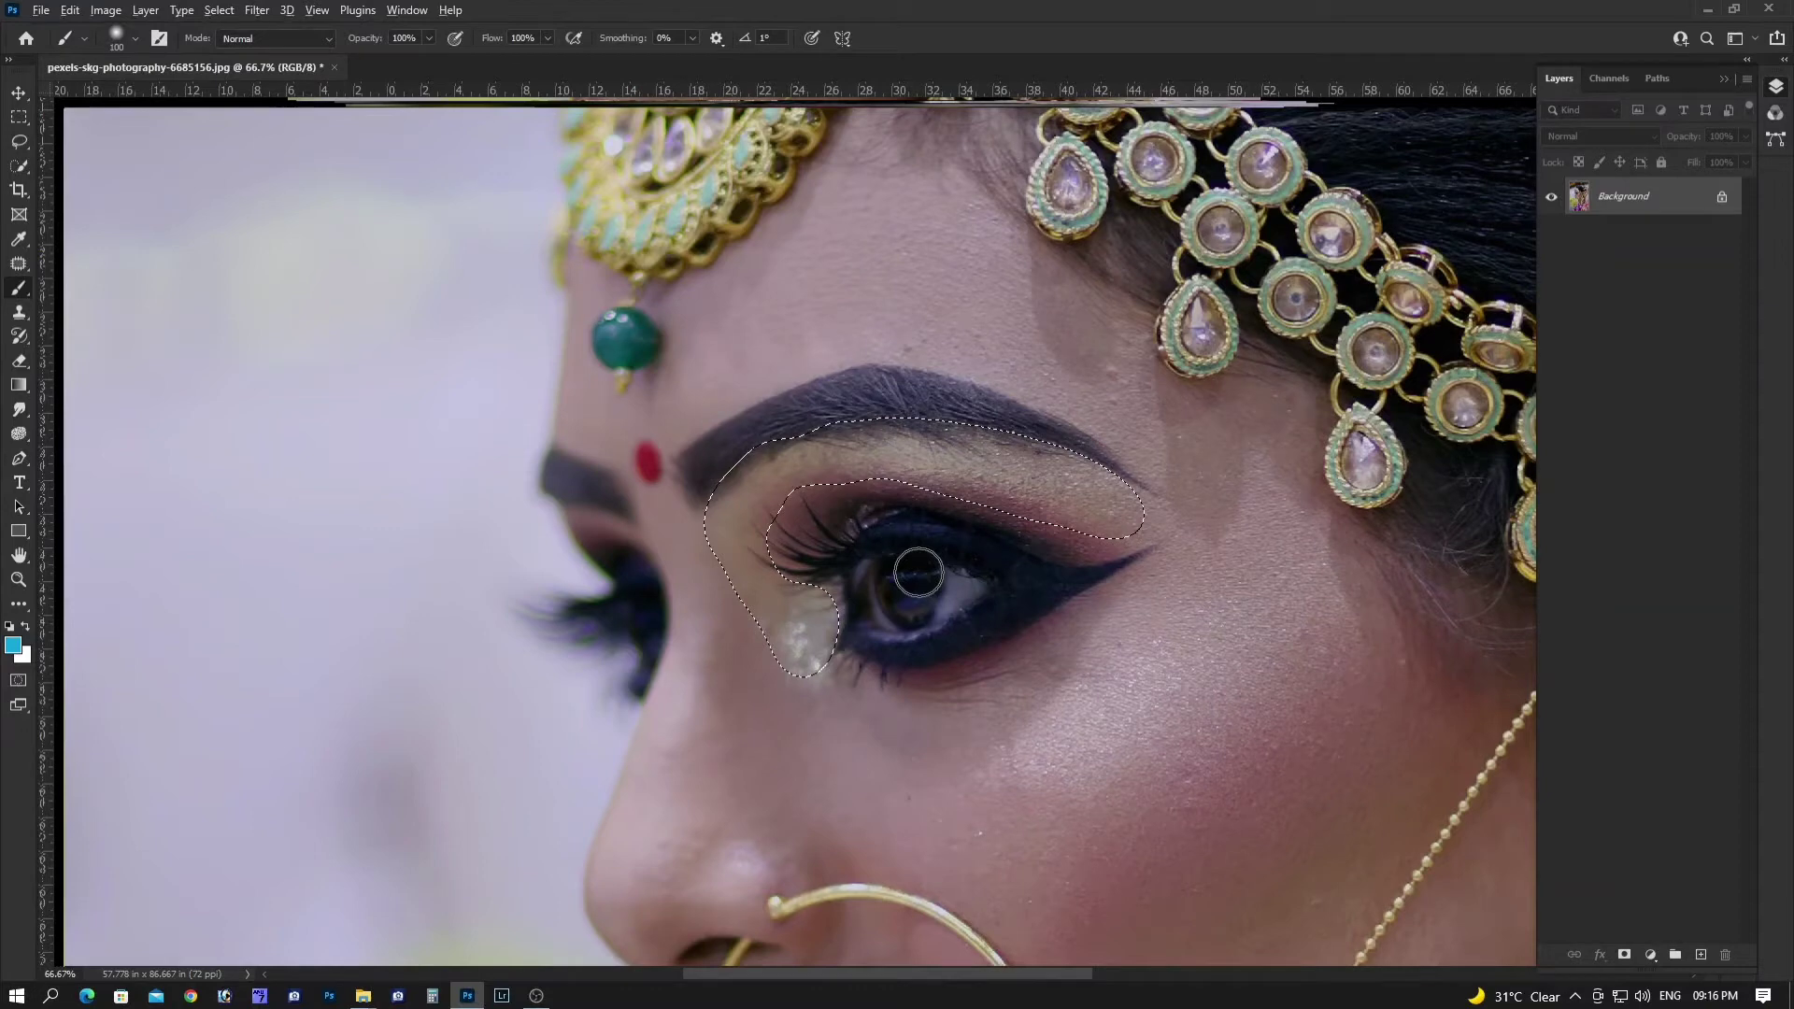
key(alt+i)
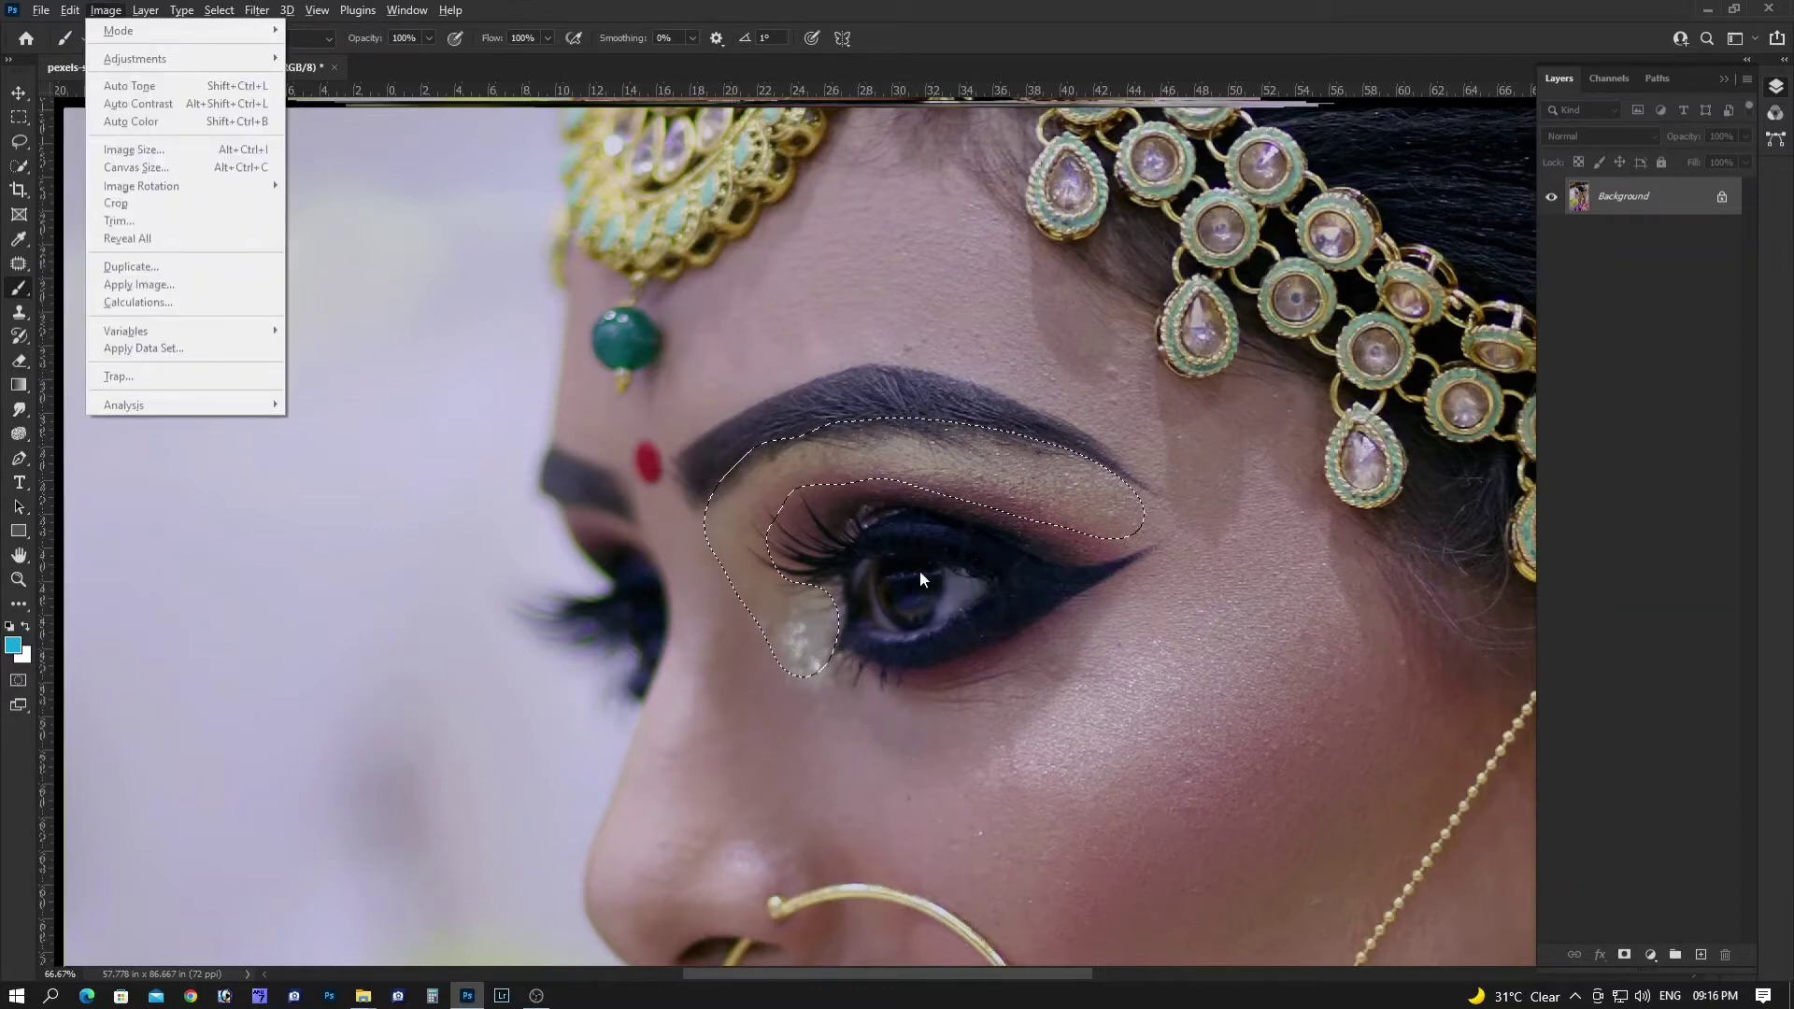
Zoom to the eye and bring up Selective Color for the selection
key(Escape)
key(ctrl+plus)
key(alt+i)
key(j)
key(s)
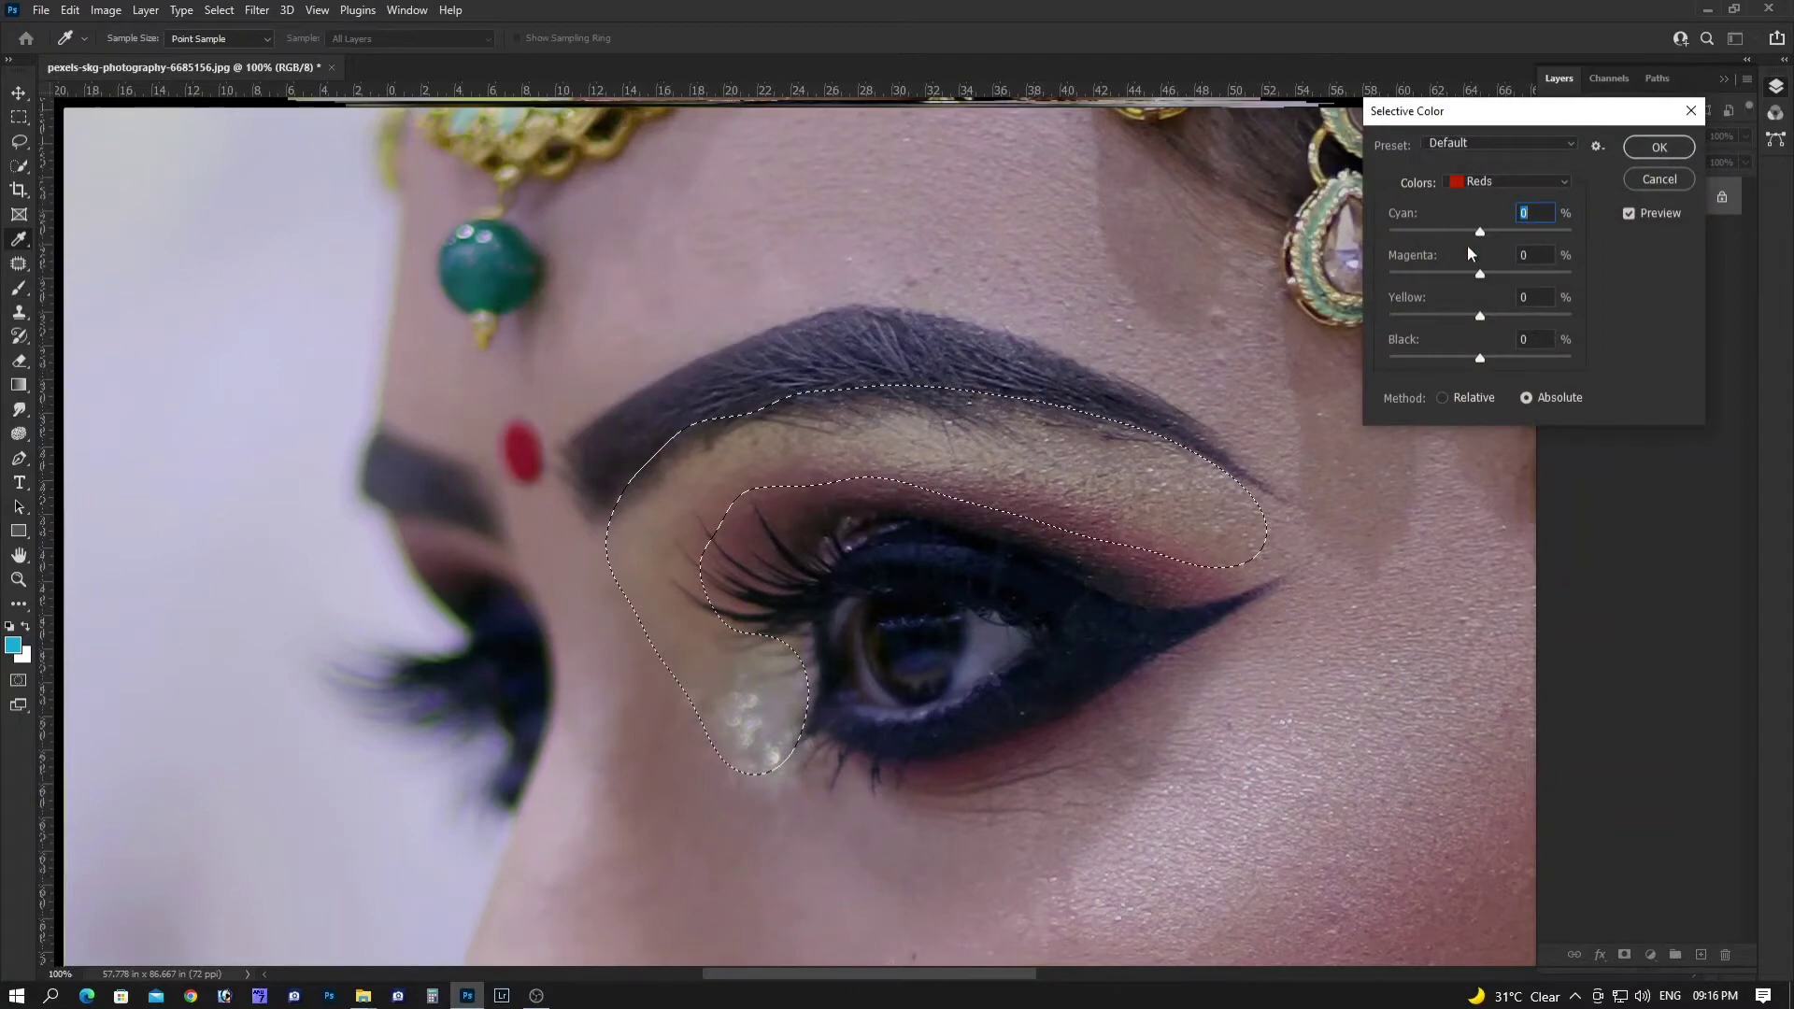
click(105, 10)
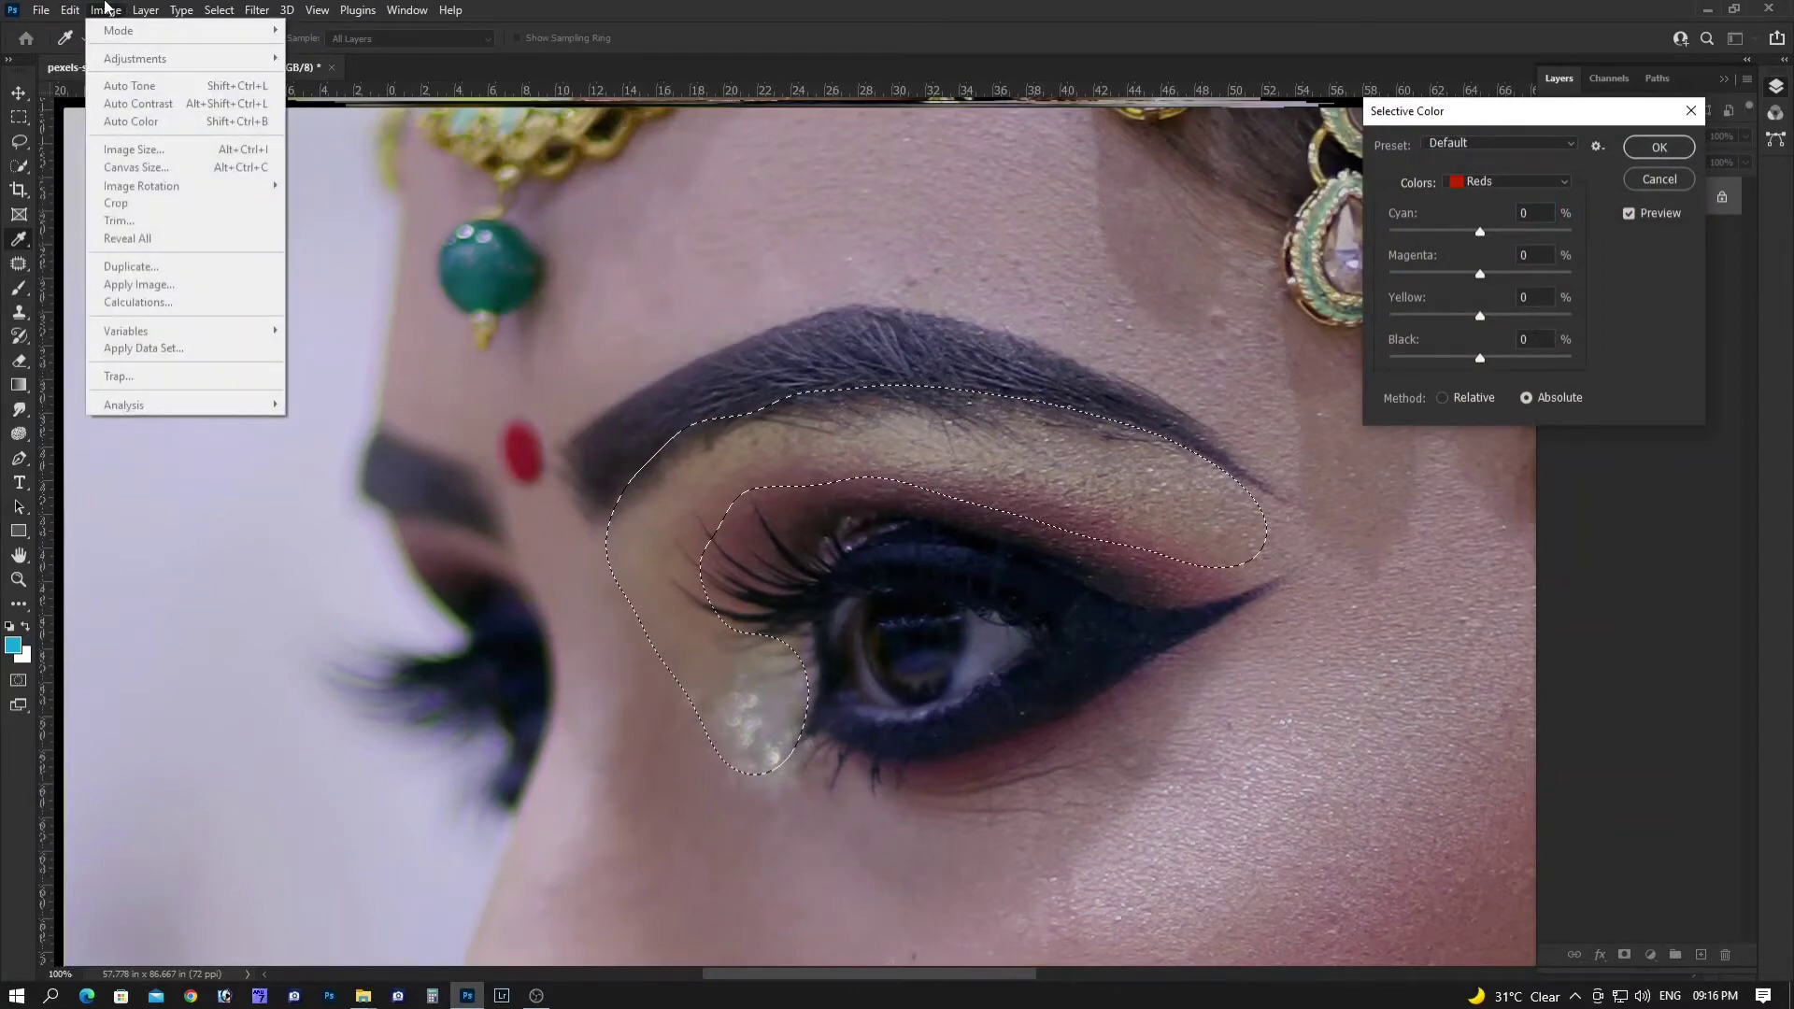
click(70, 9)
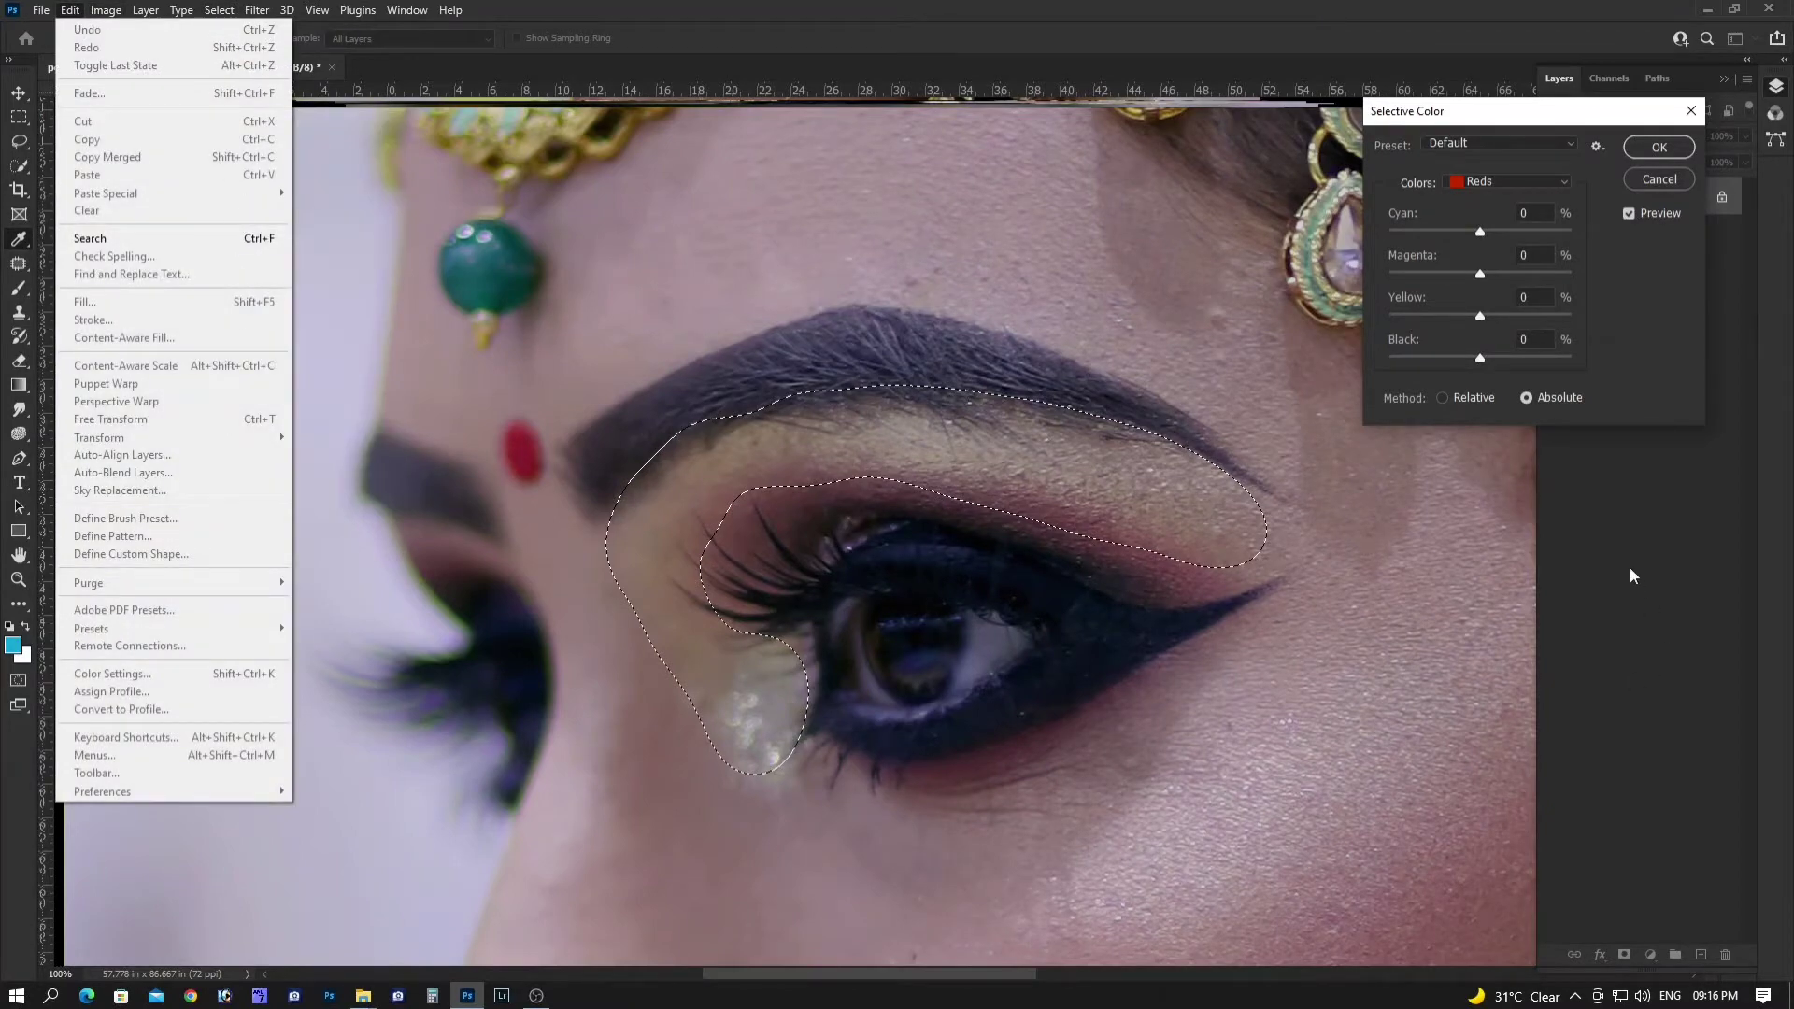
click(1516, 183)
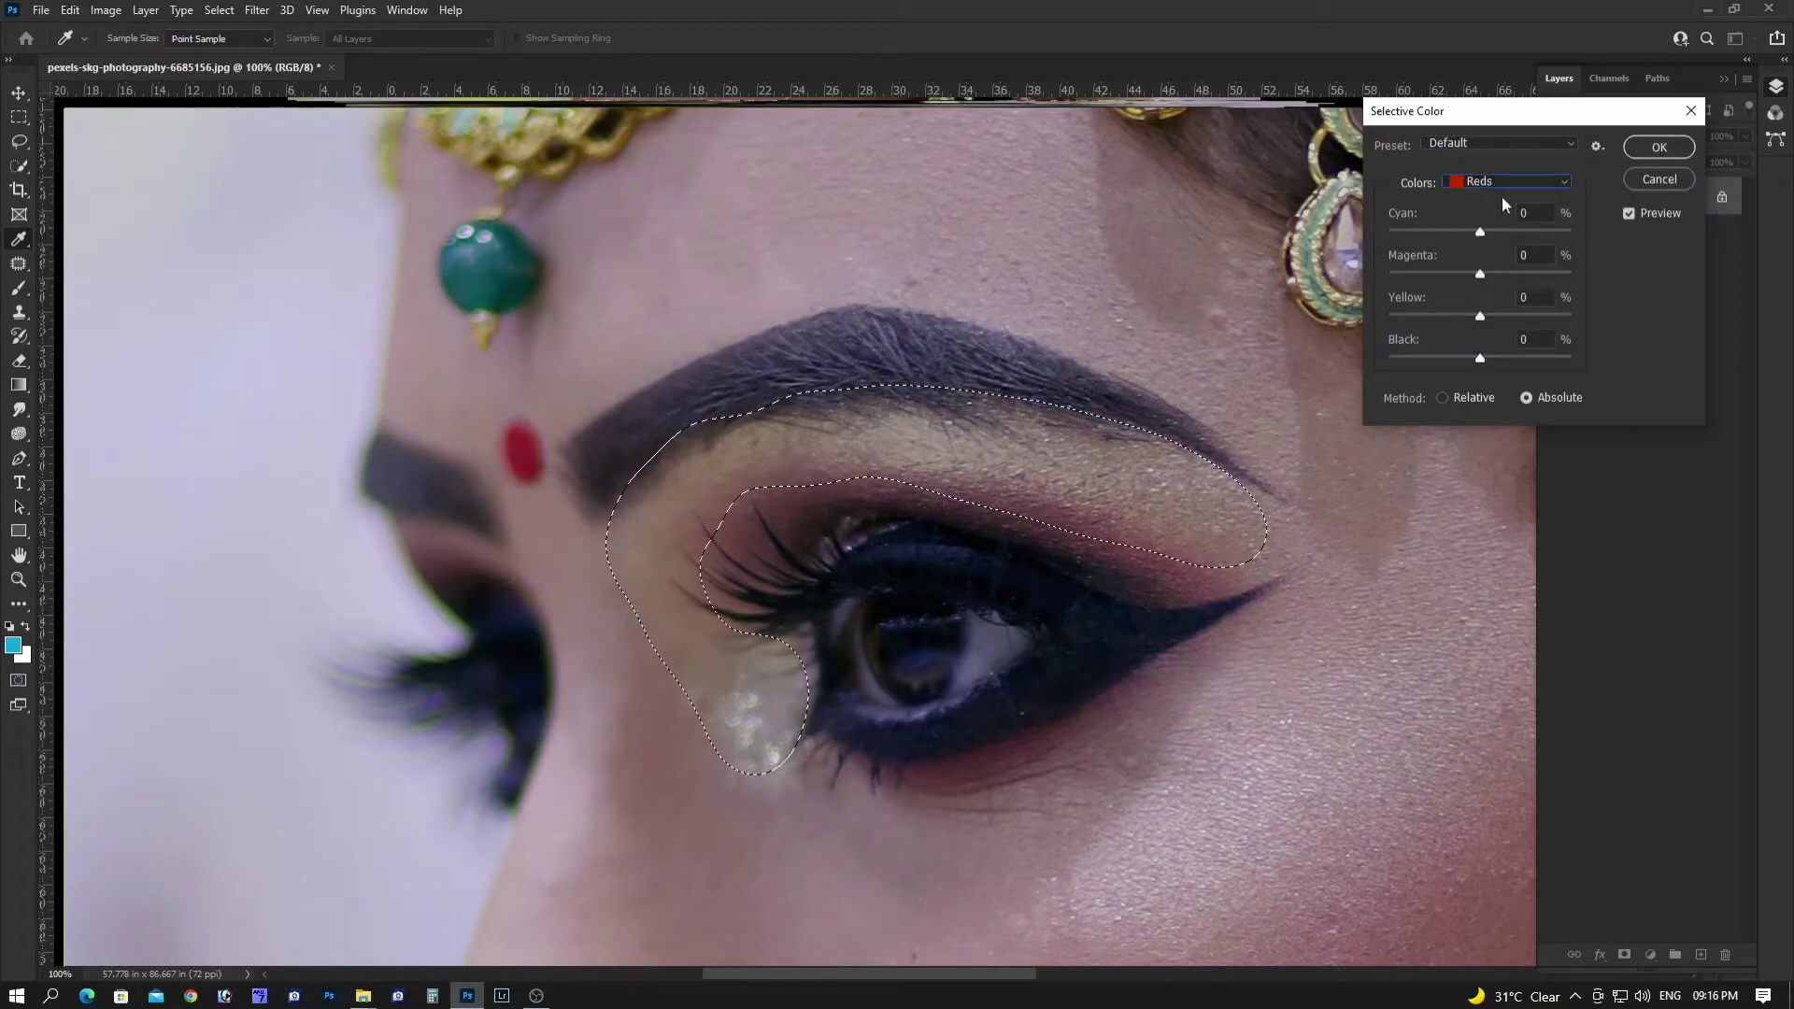
Adjust the Reds: less cyan and magenta, more yellow and black
drag(1480, 232, 1473, 231)
click(1493, 182)
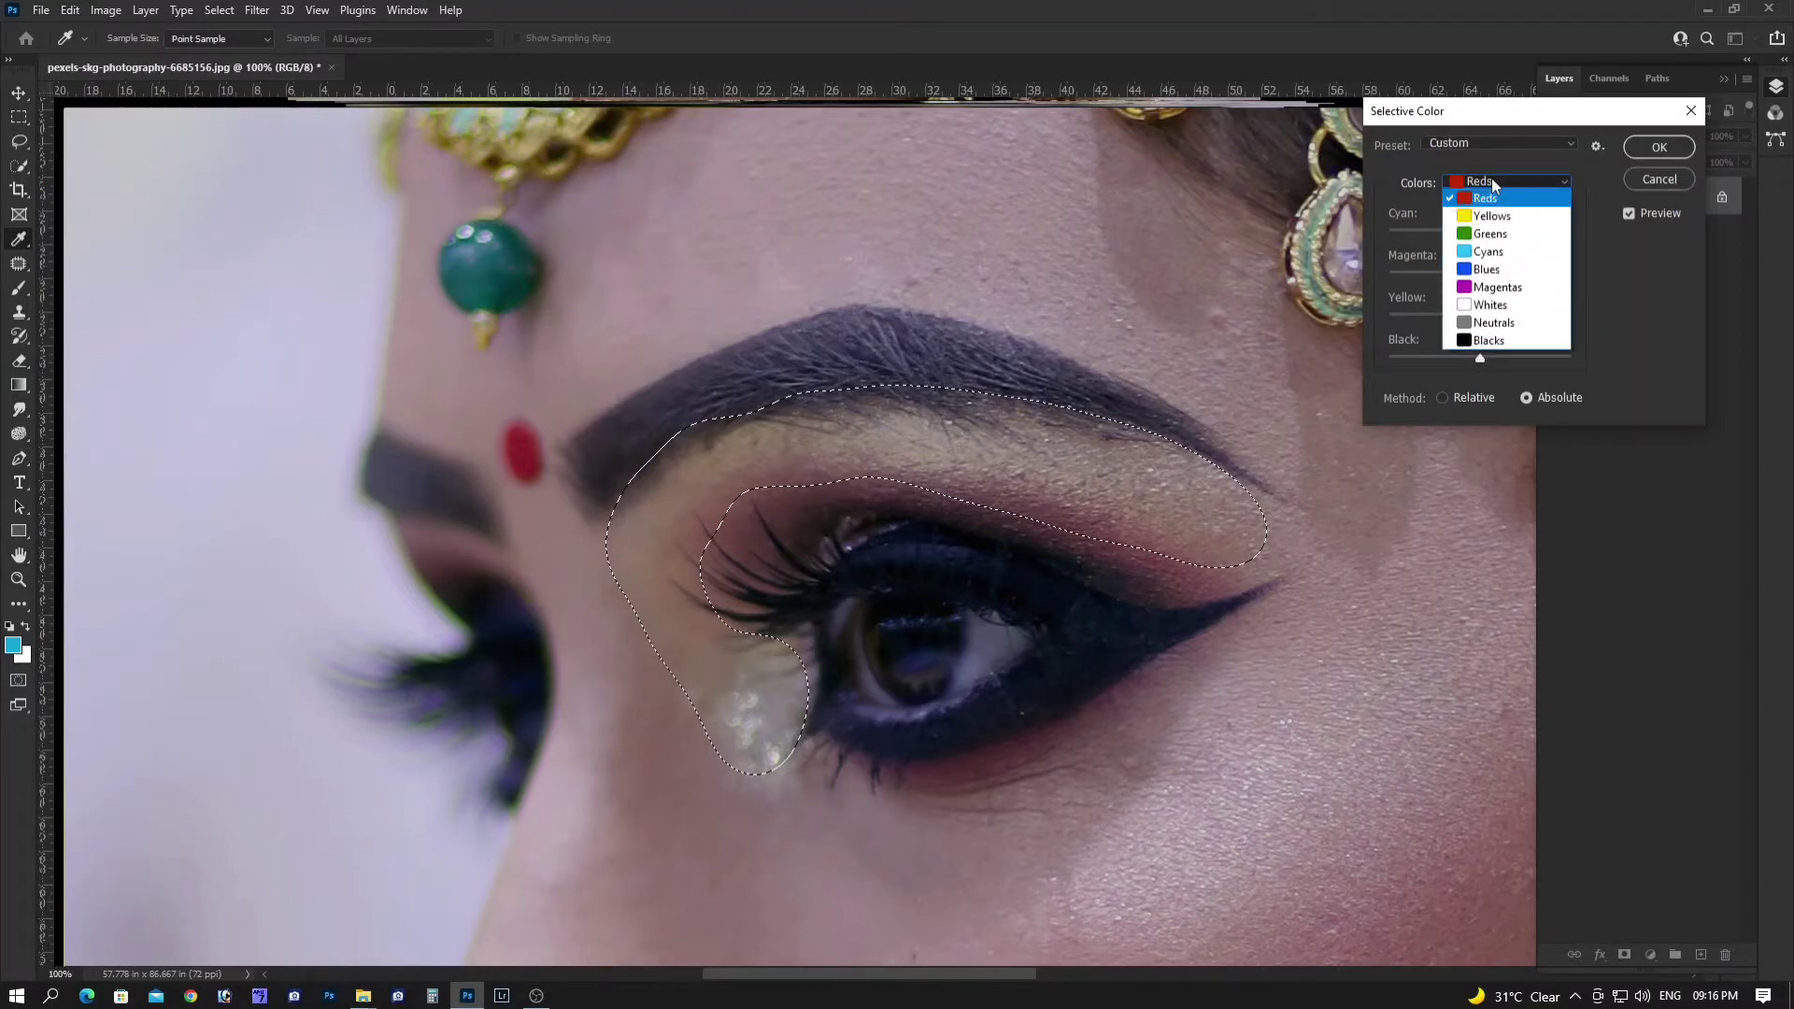
click(1492, 180)
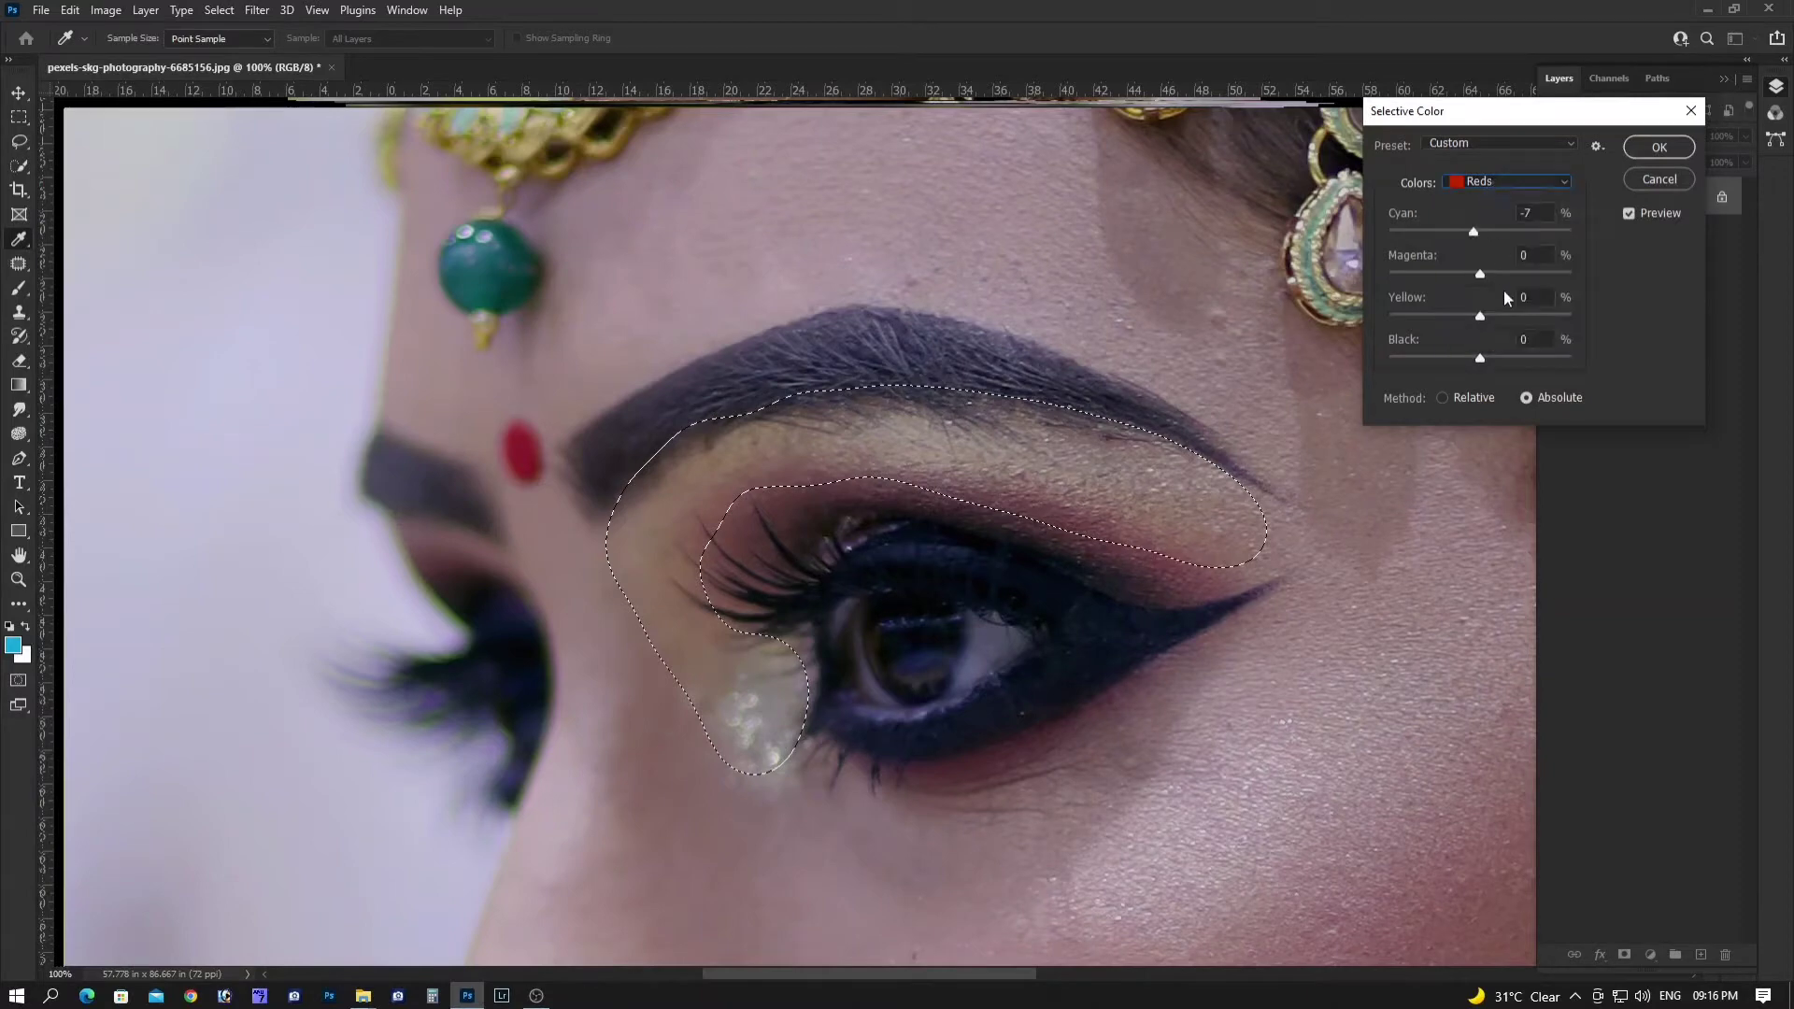
drag(1480, 318, 1498, 274)
drag(1506, 277, 1496, 276)
drag(1496, 277, 1495, 276)
drag(1489, 363, 1488, 363)
Adjust the Neutrals: less cyan and yellow, a slight magenta tweak, a touch of black
click(1485, 182)
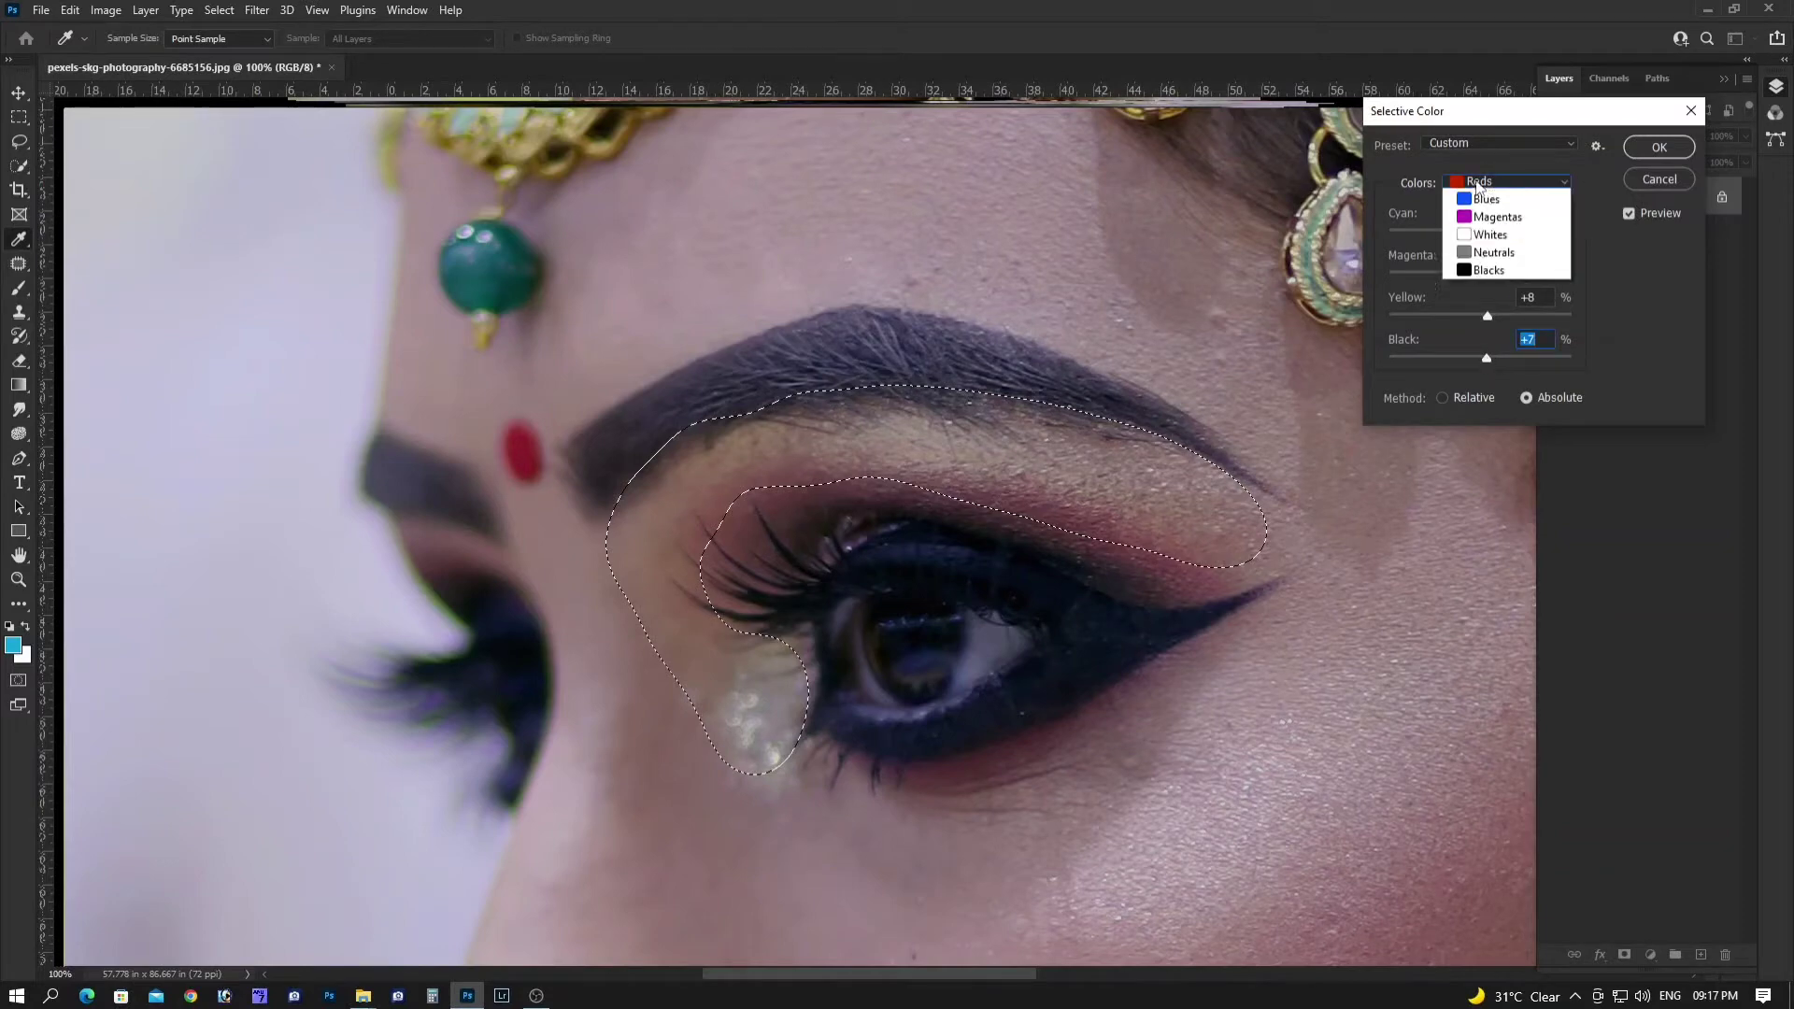
click(1477, 182)
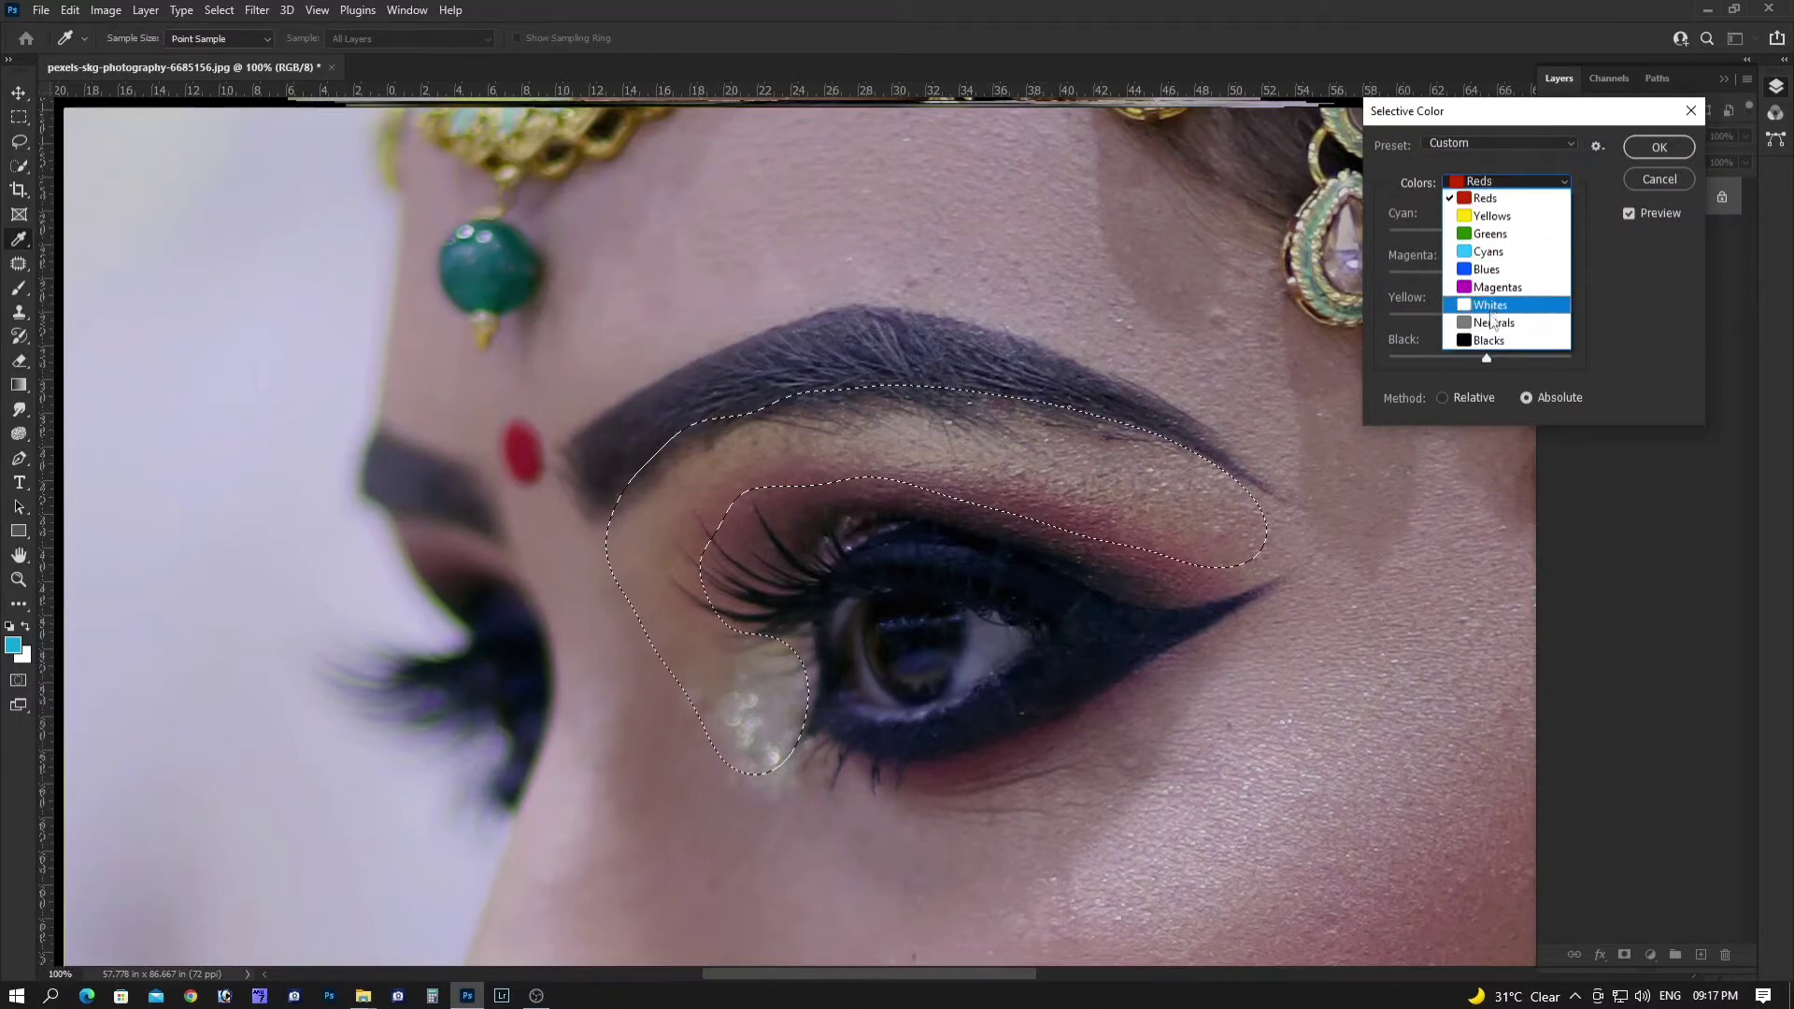
click(1493, 322)
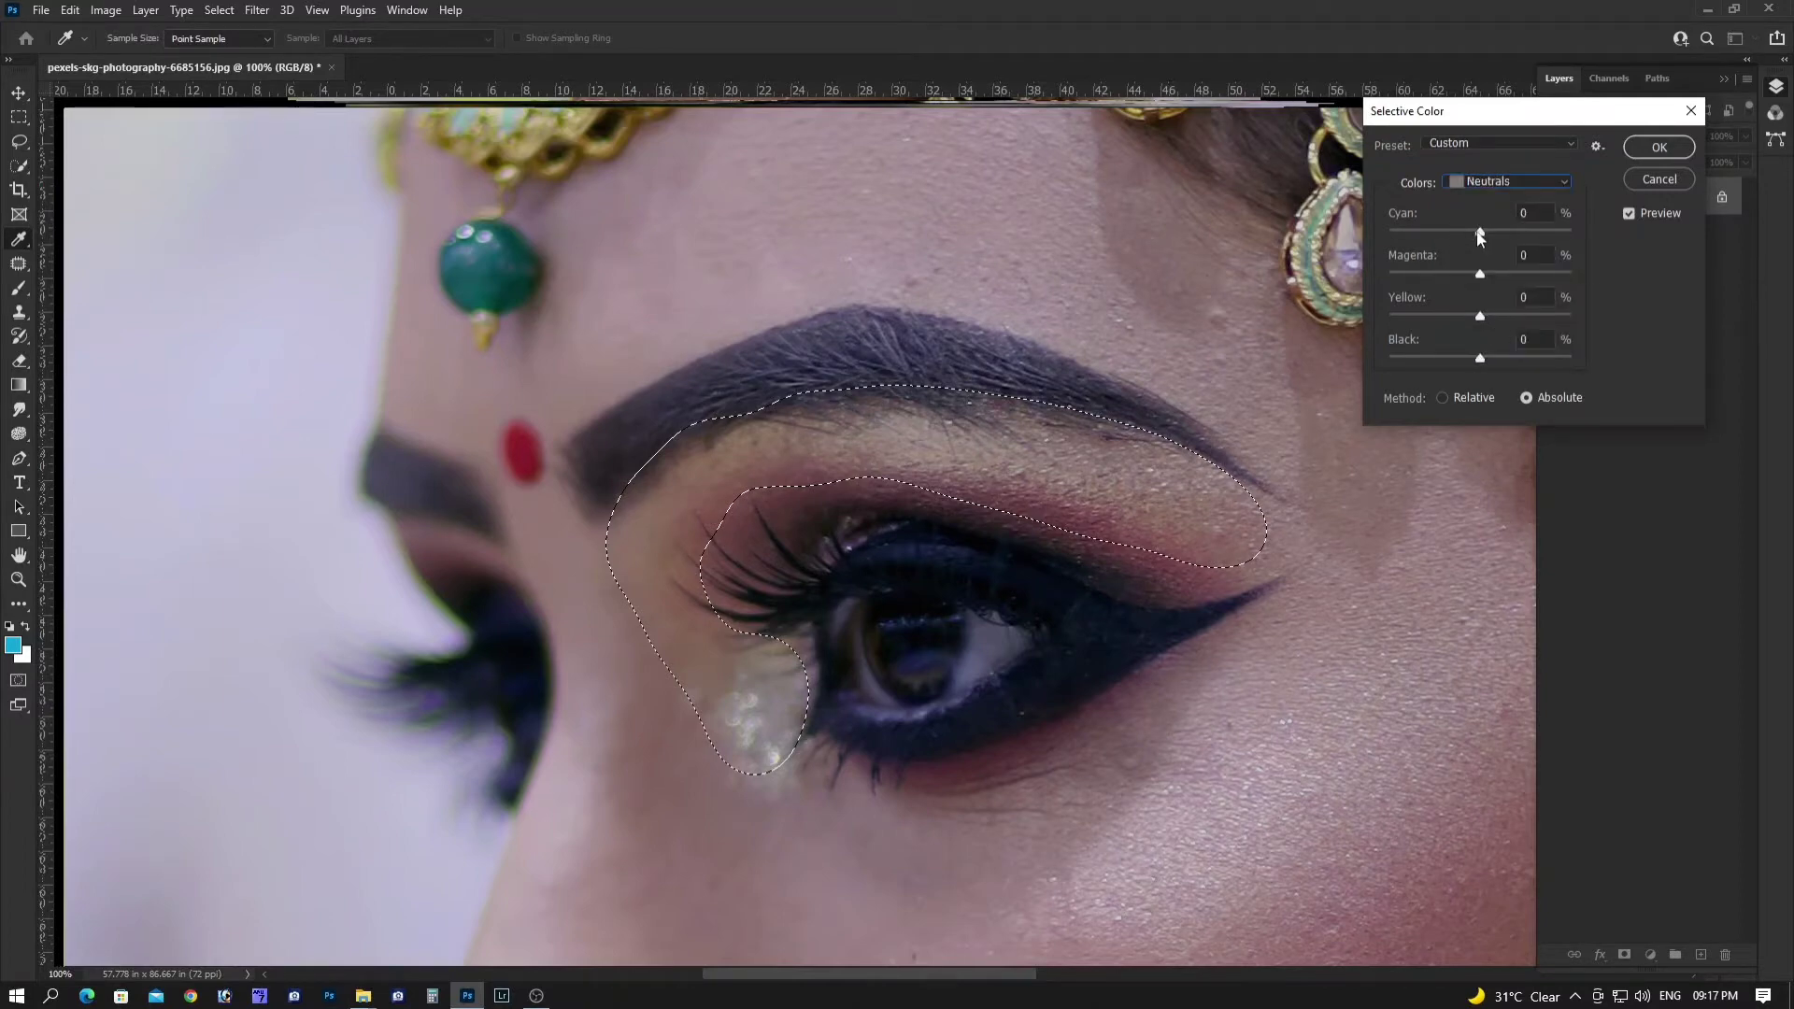
drag(1480, 231, 1480, 234)
drag(1481, 315, 1485, 275)
drag(1485, 276, 1483, 279)
click(1481, 272)
drag(1480, 357, 1483, 357)
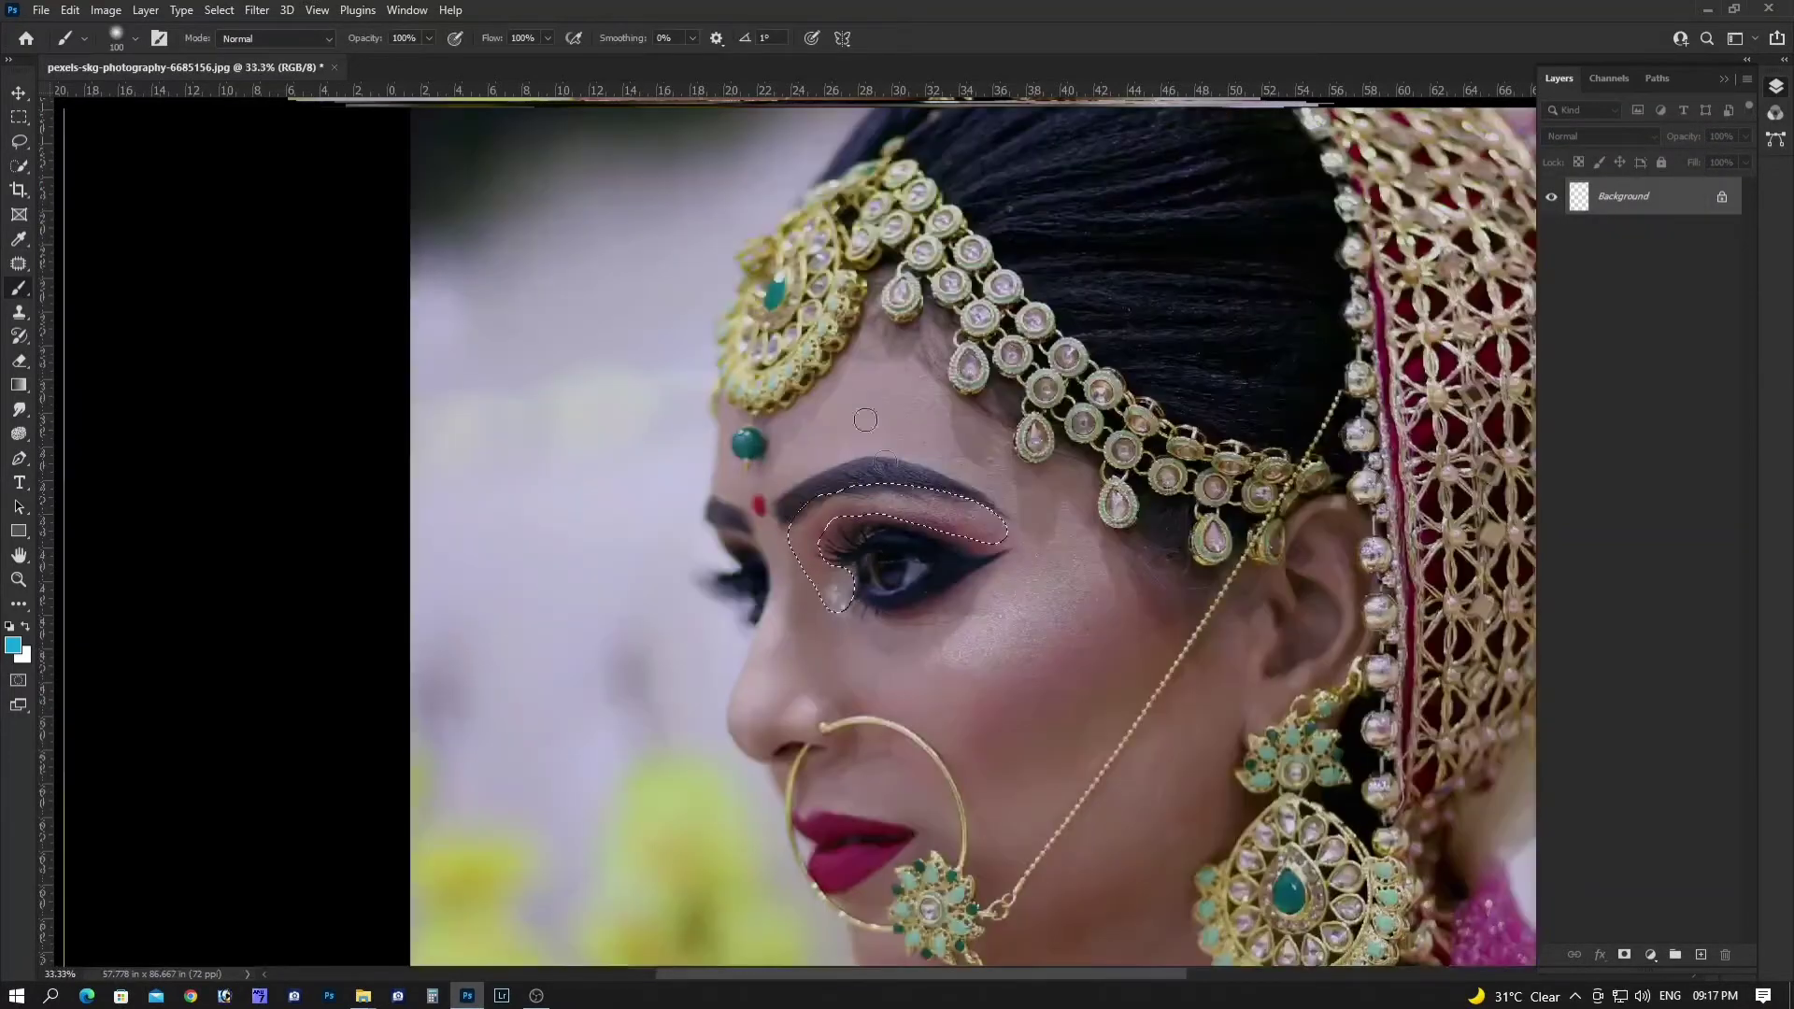
Deselect, switch to the Move tool and scroll around the portrait
key(ctrl+d)
key(v)
scroll(1028, 654, down, 1)
scroll(1073, 624, down, 1)
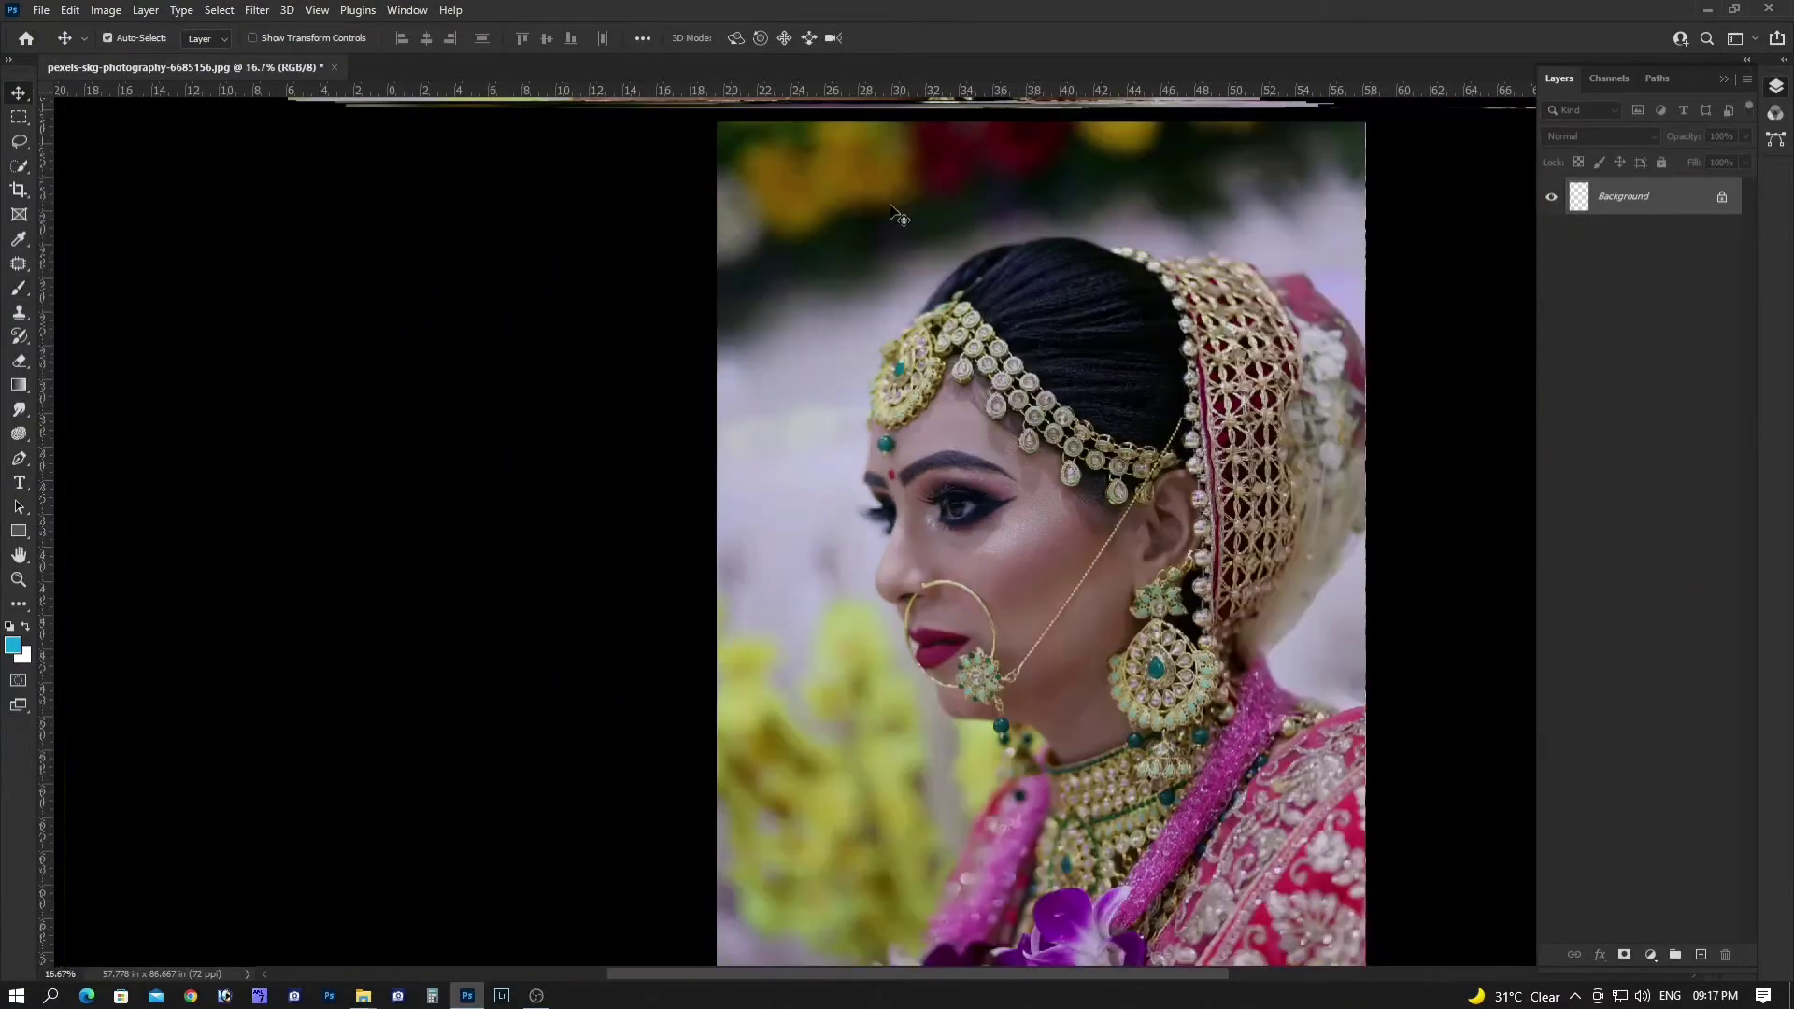
scroll(1083, 668, up, 2)
scroll(1091, 675, up, 1)
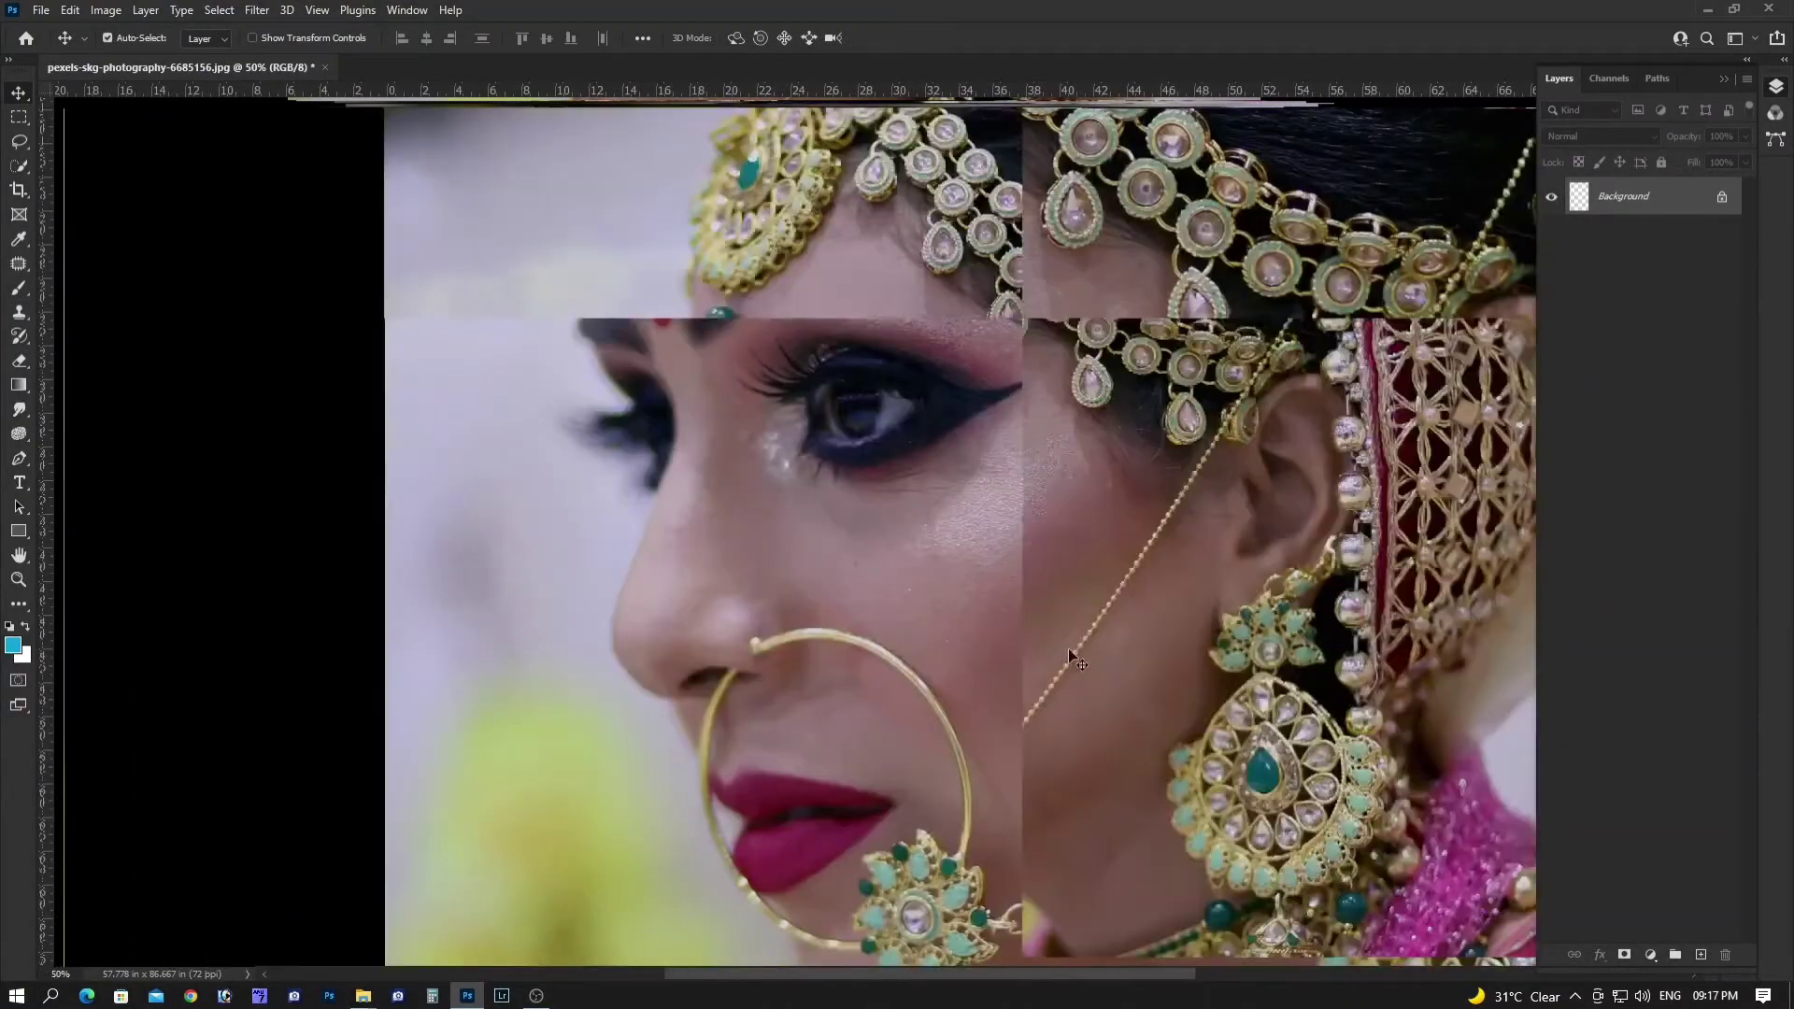
scroll(1073, 644, down, 2)
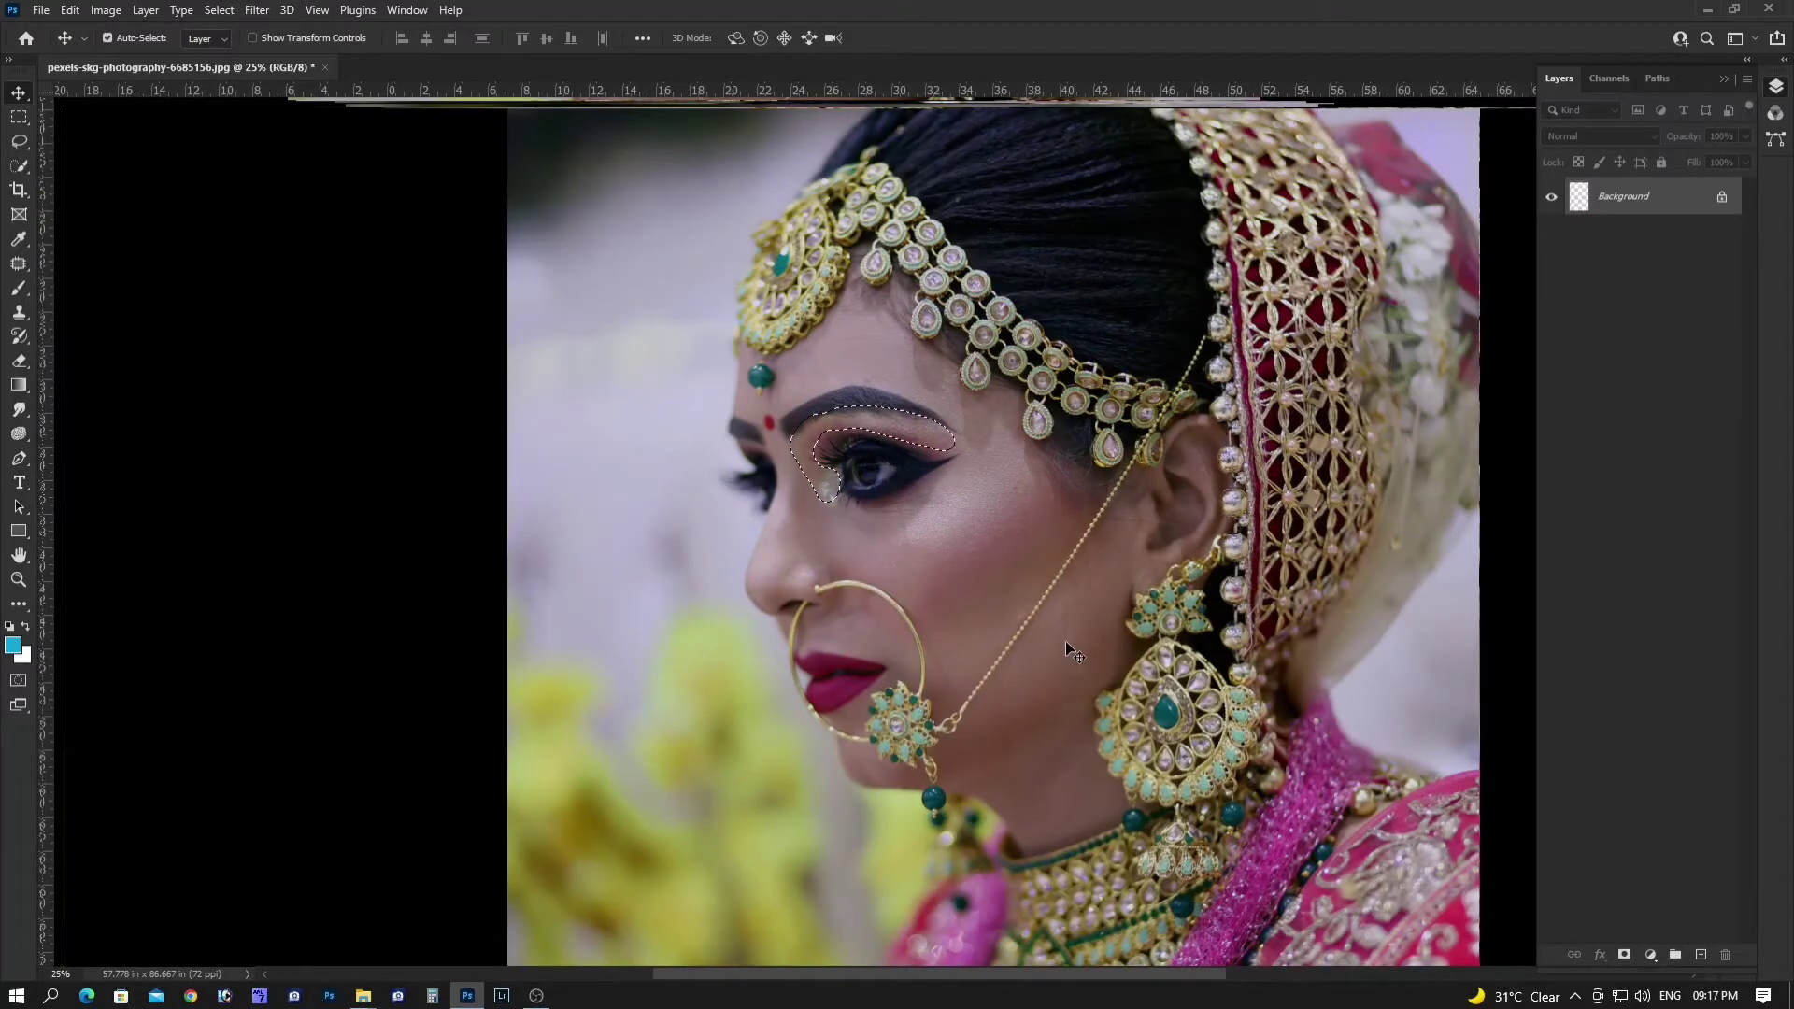
Compare the eye adjustment before and after by reverting and stepping through undo/redo
key(ctrl+d)
key(F12)
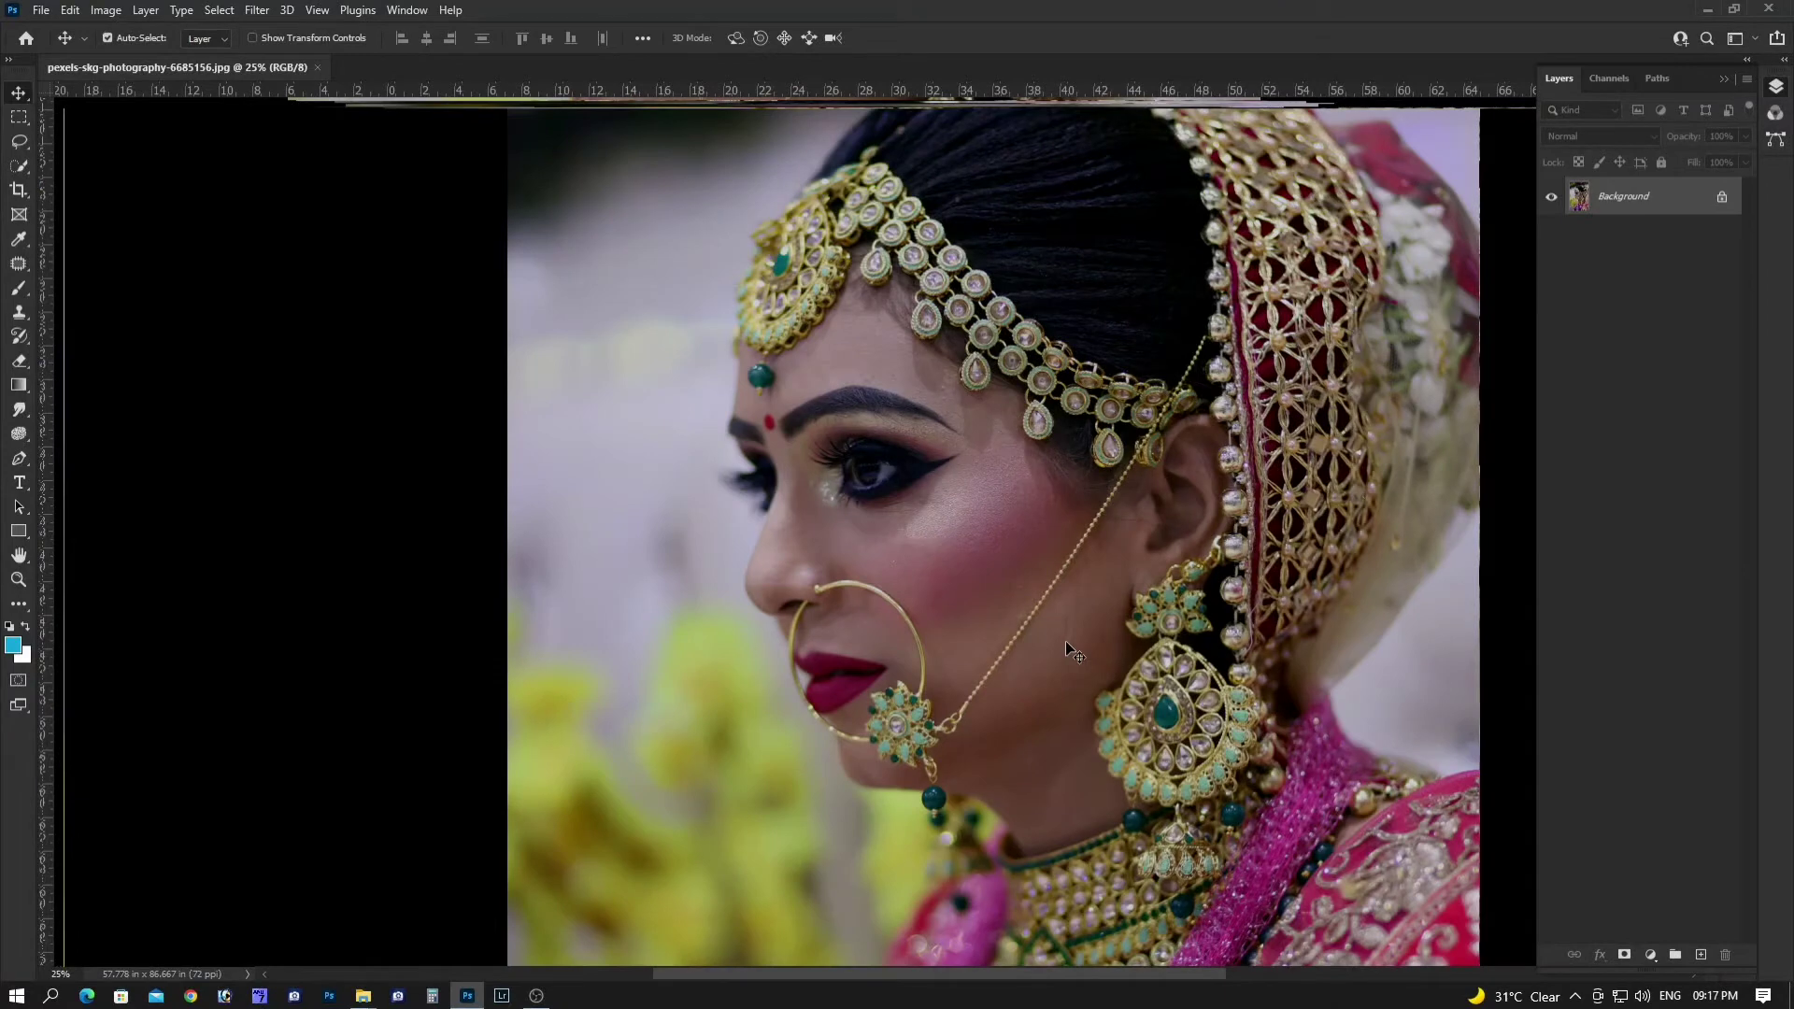
key(ctrl+z)
key(ctrl+z)
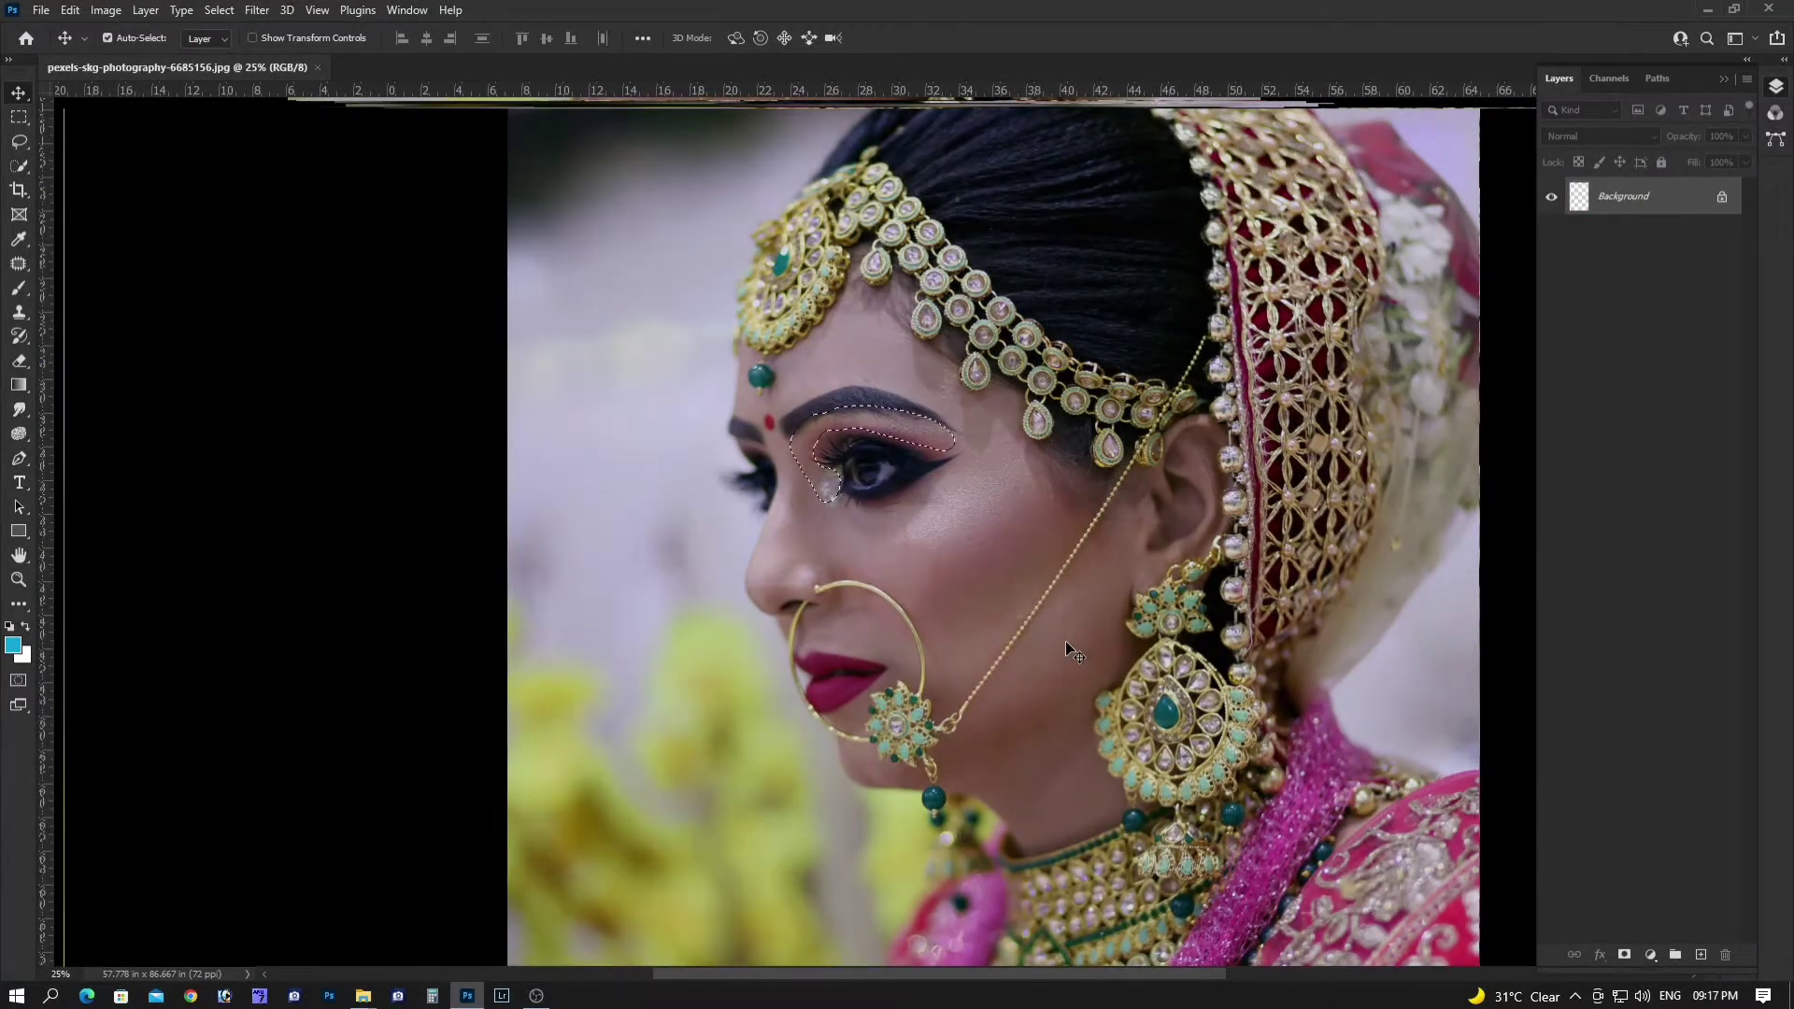
key(ctrl+shift+z)
key(ctrl+shift+z)
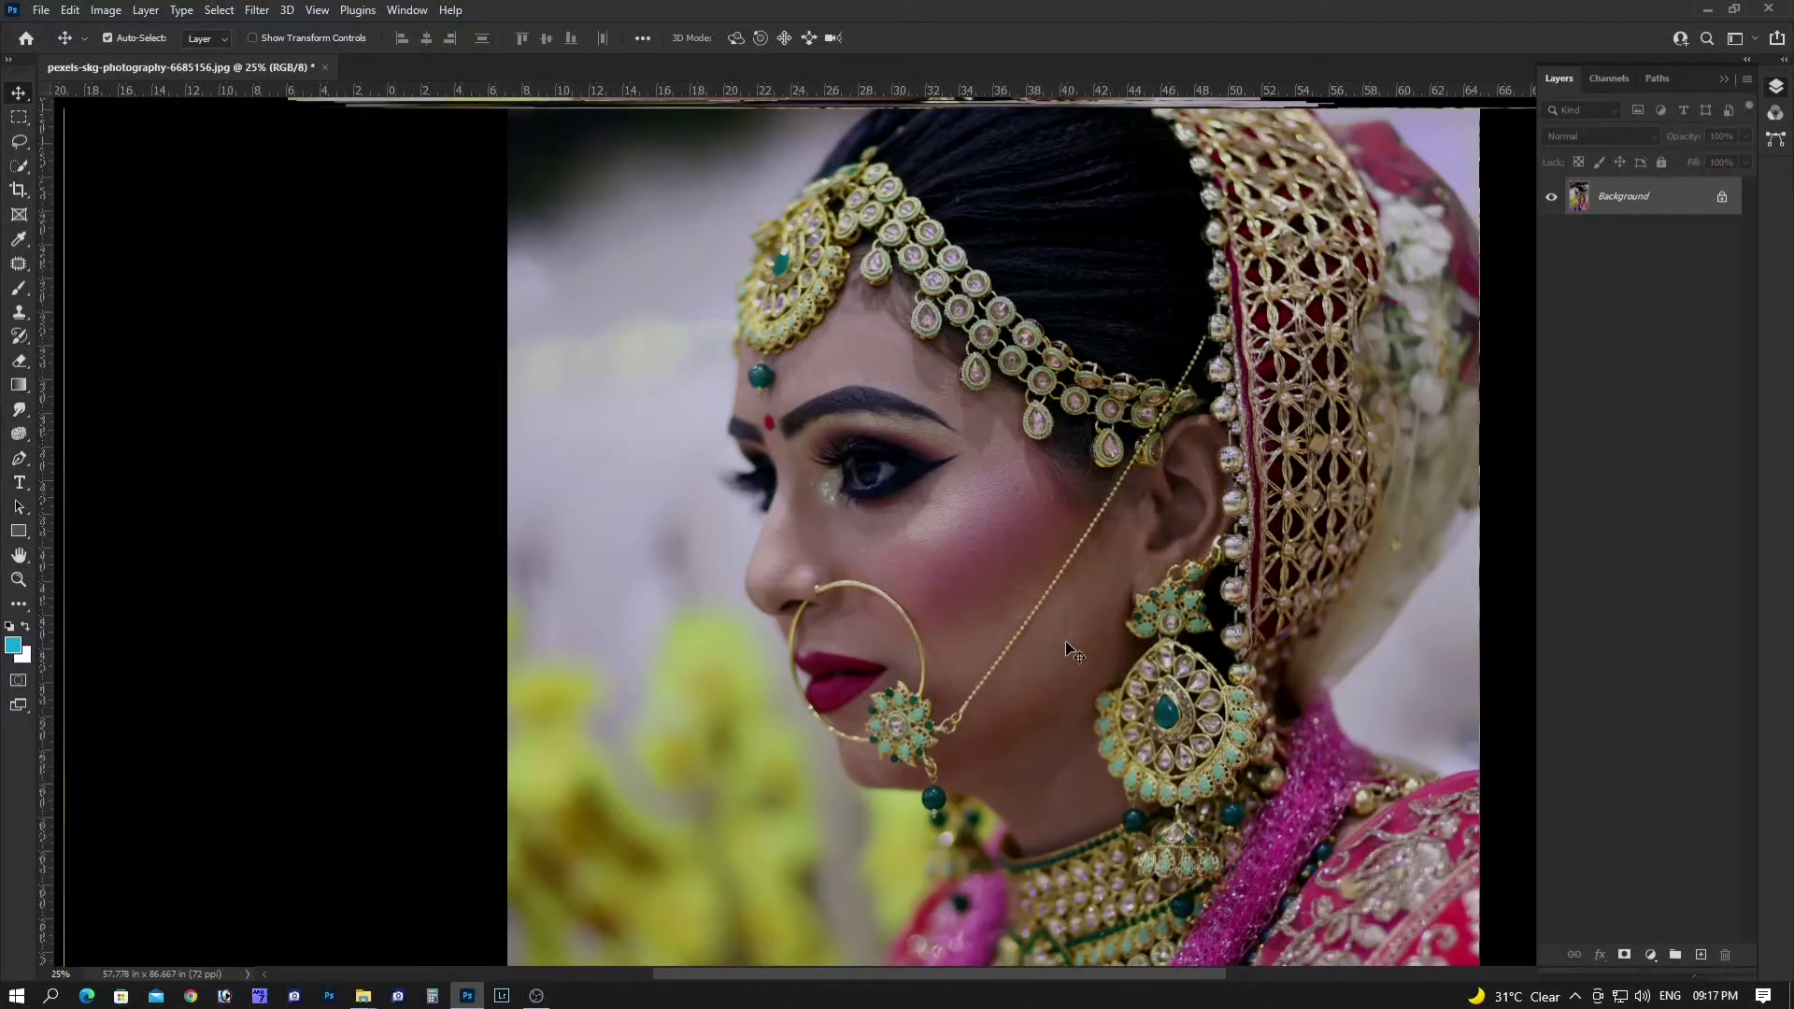
key(ctrl+z)
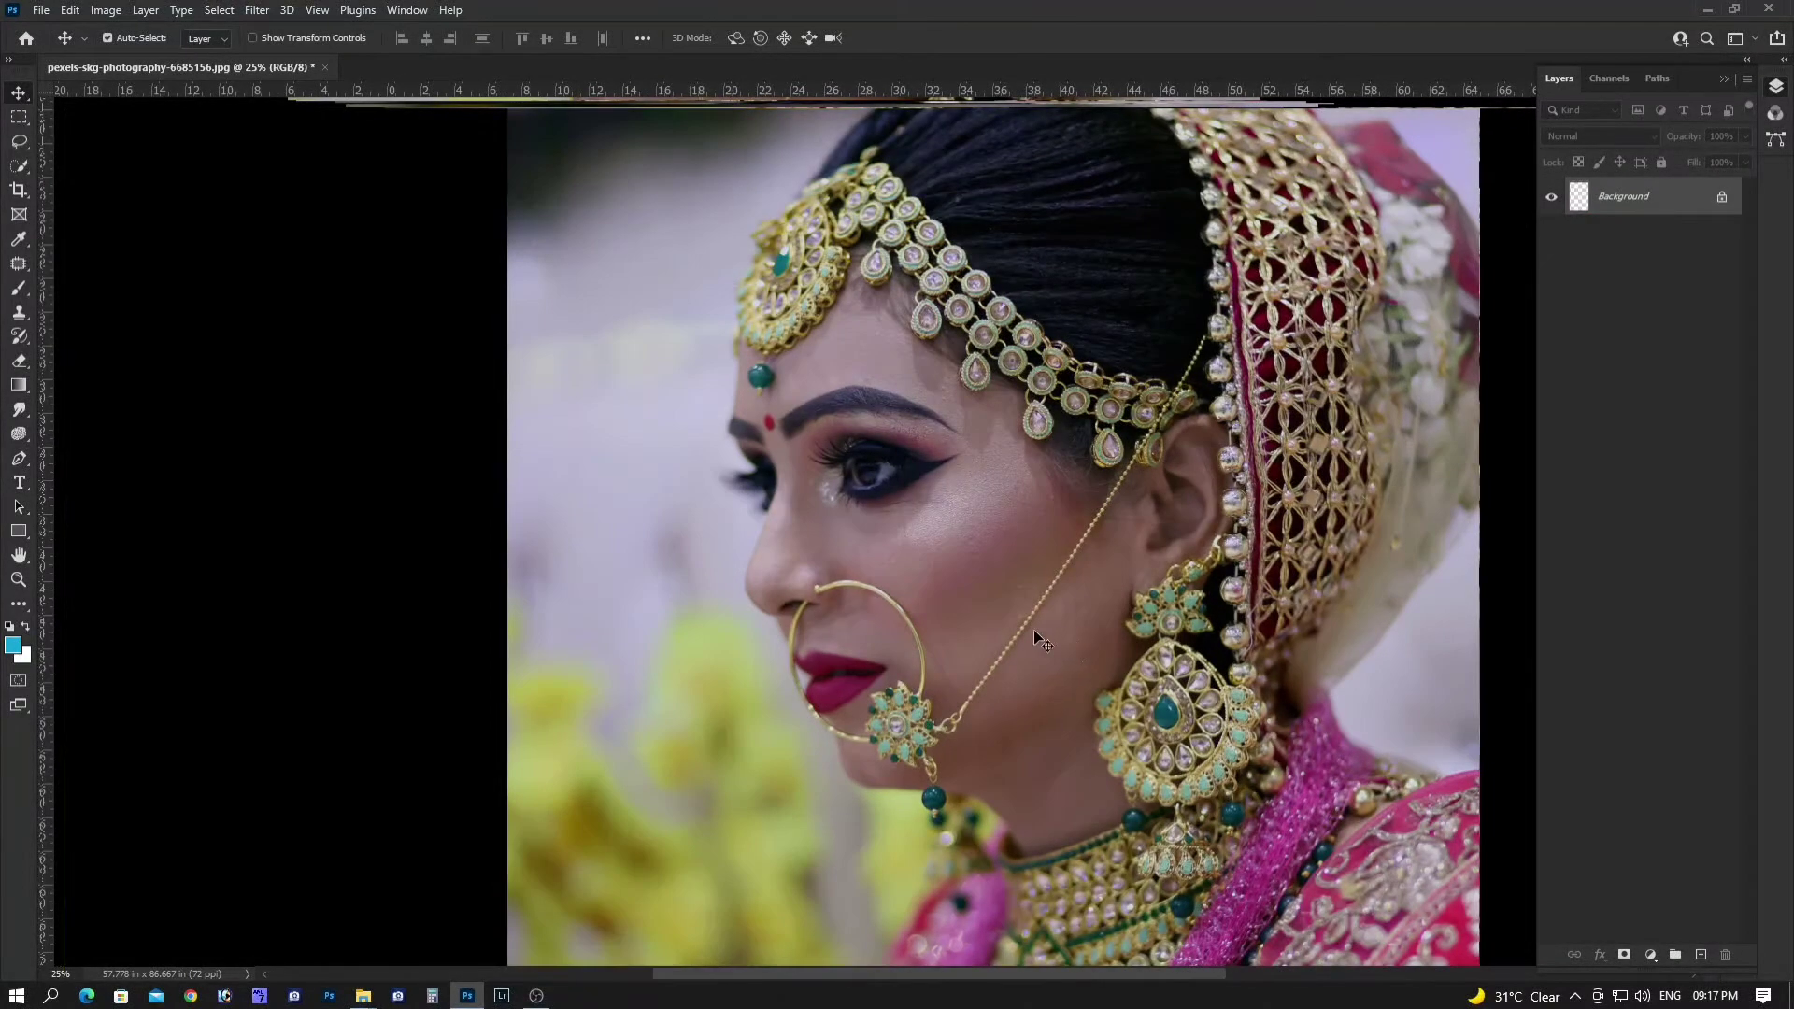
key(ctrl+minus)
key(ctrl+z)
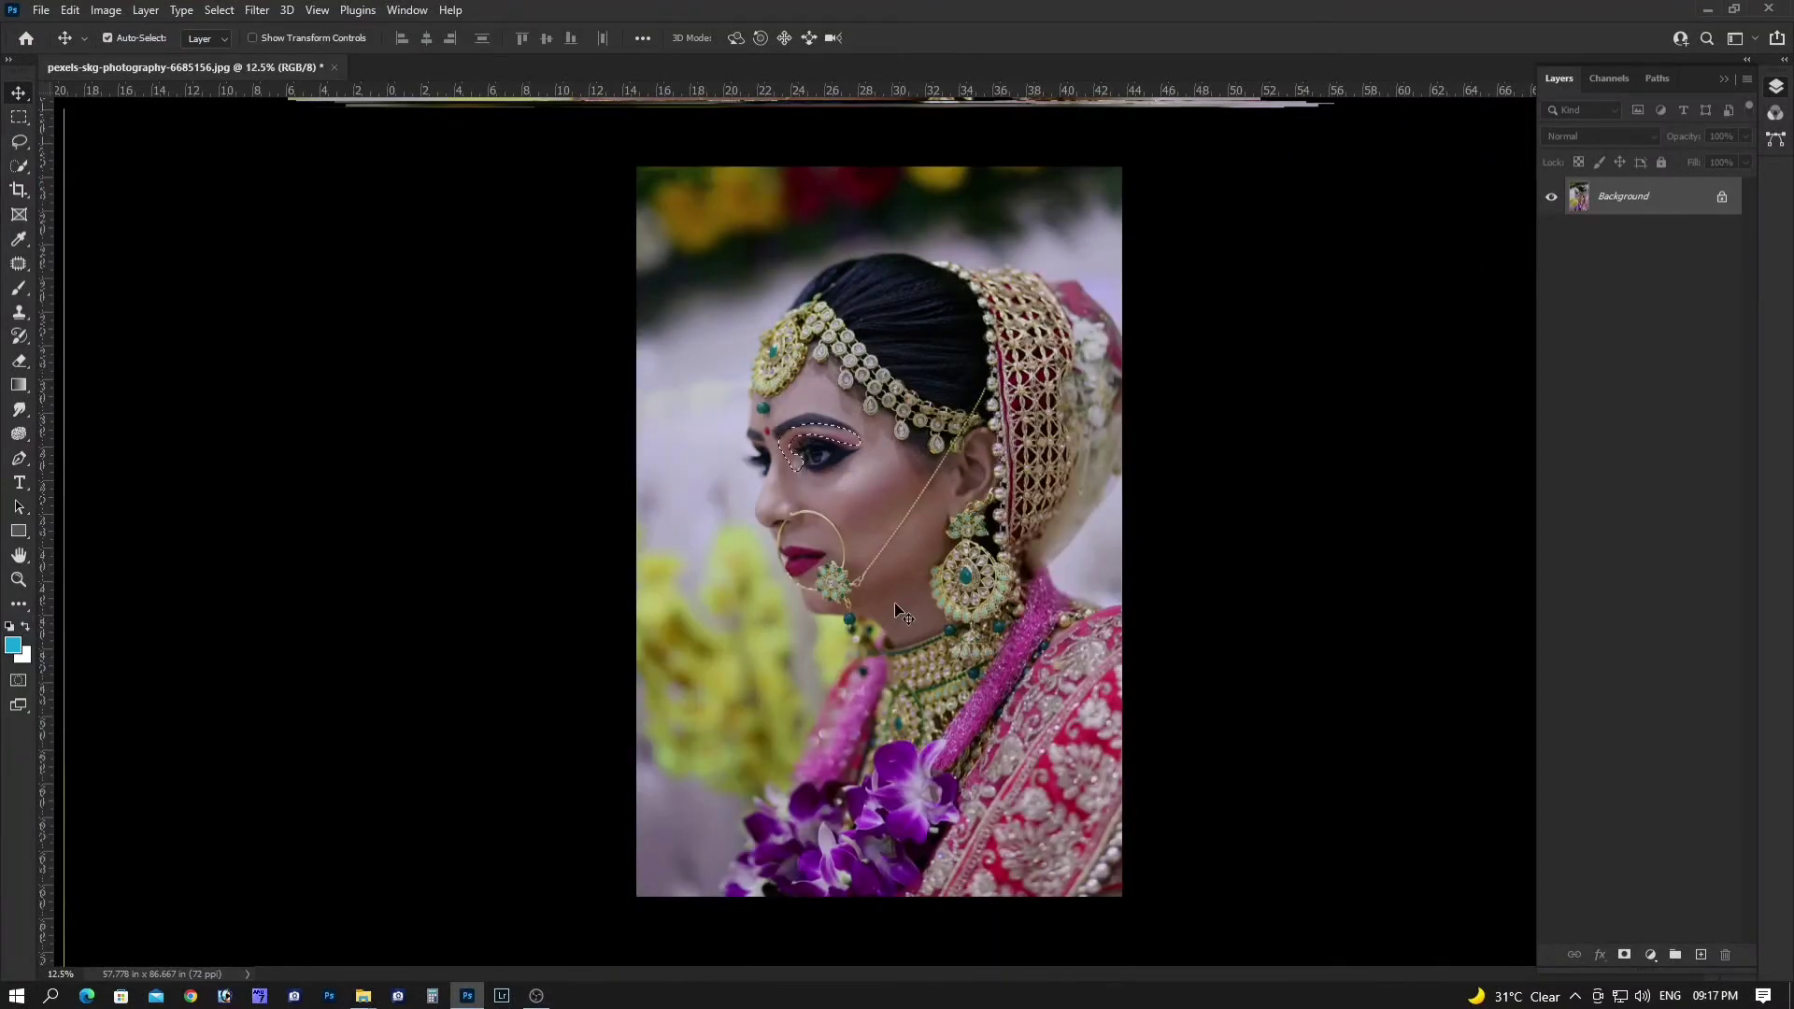
key(ctrl+d)
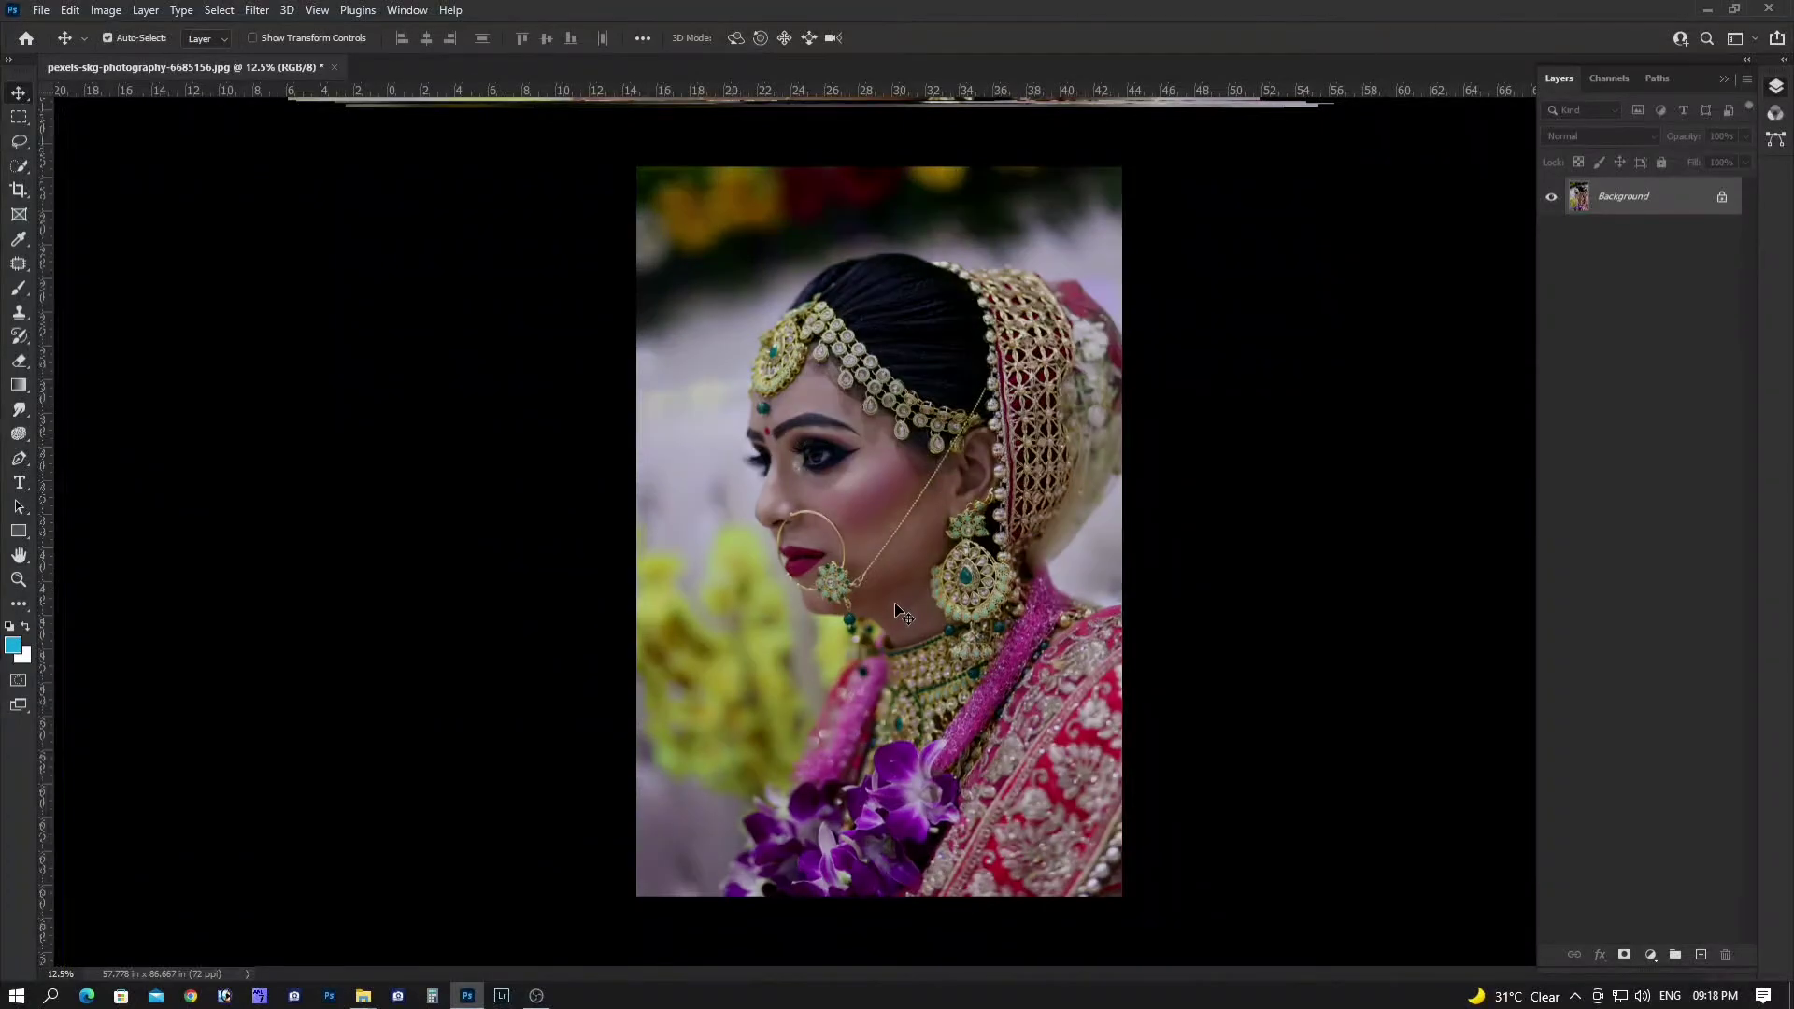
key(ctrl+z)
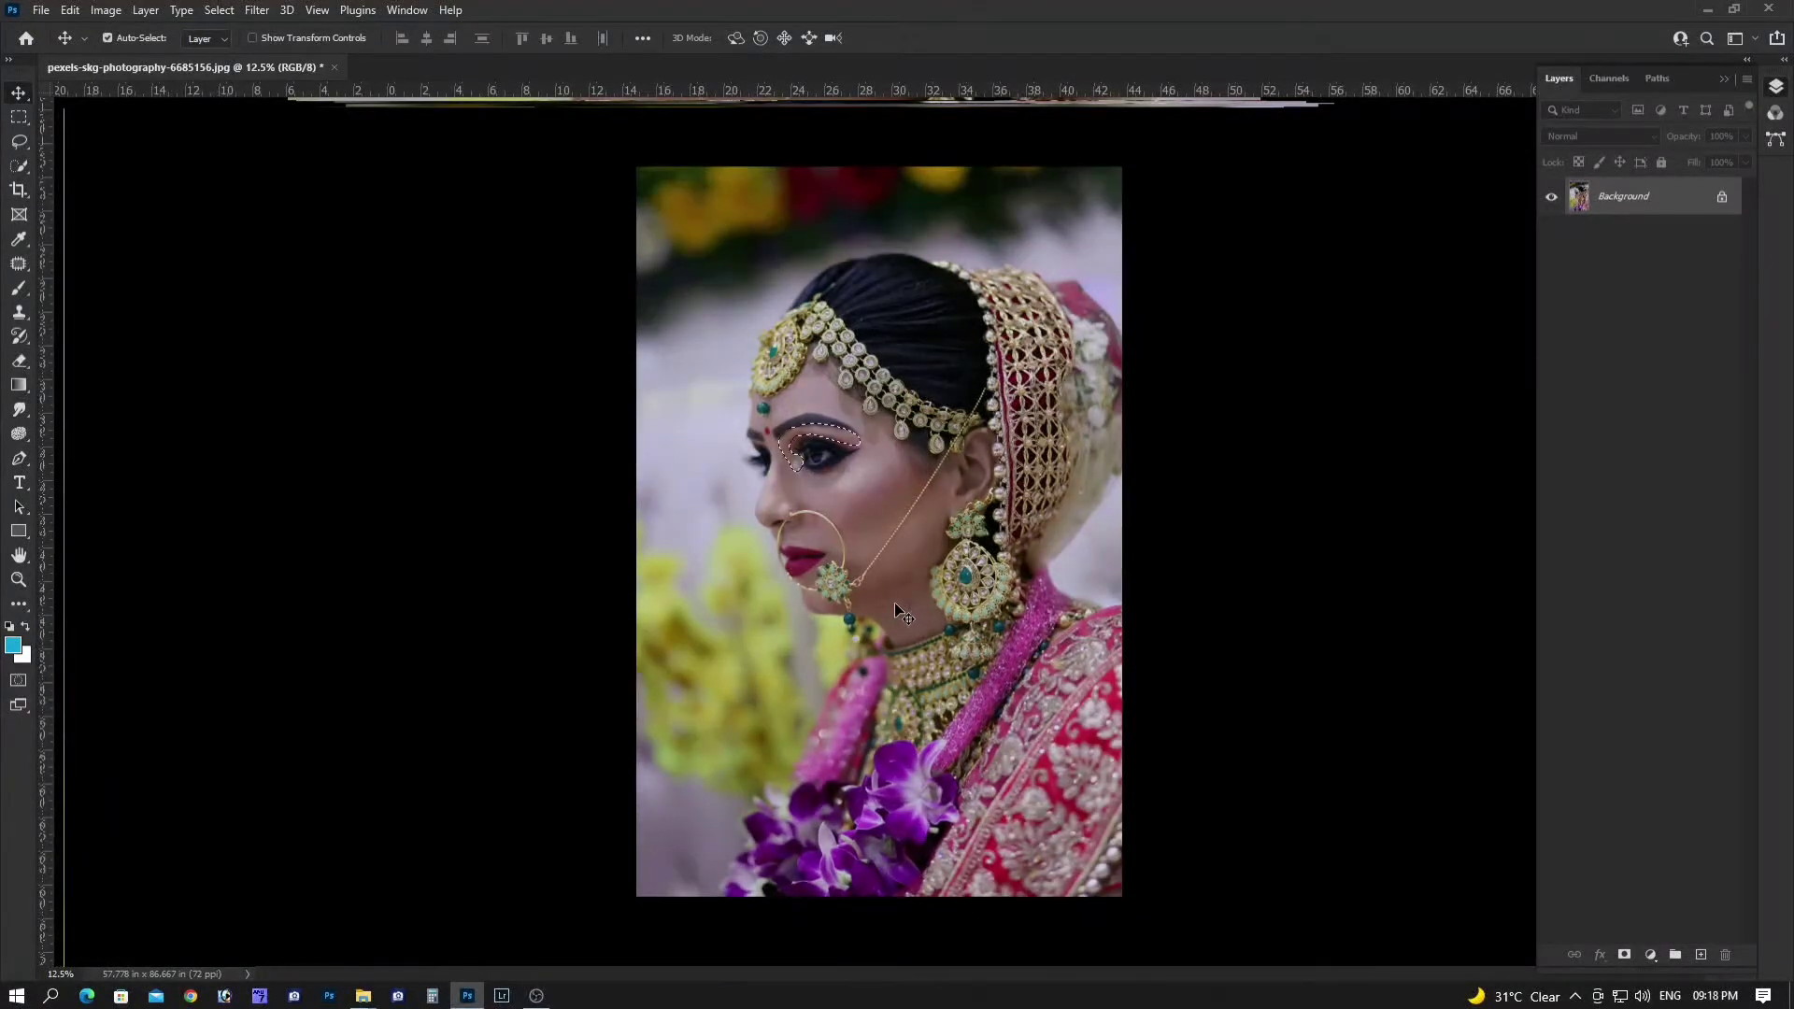
Revert the photo once more and undo the revert so the colour edits remain
mouse_move(895, 612)
mouse_down()
mouse_move(923, 579)
mouse_move(1056, 586)
mouse_up()
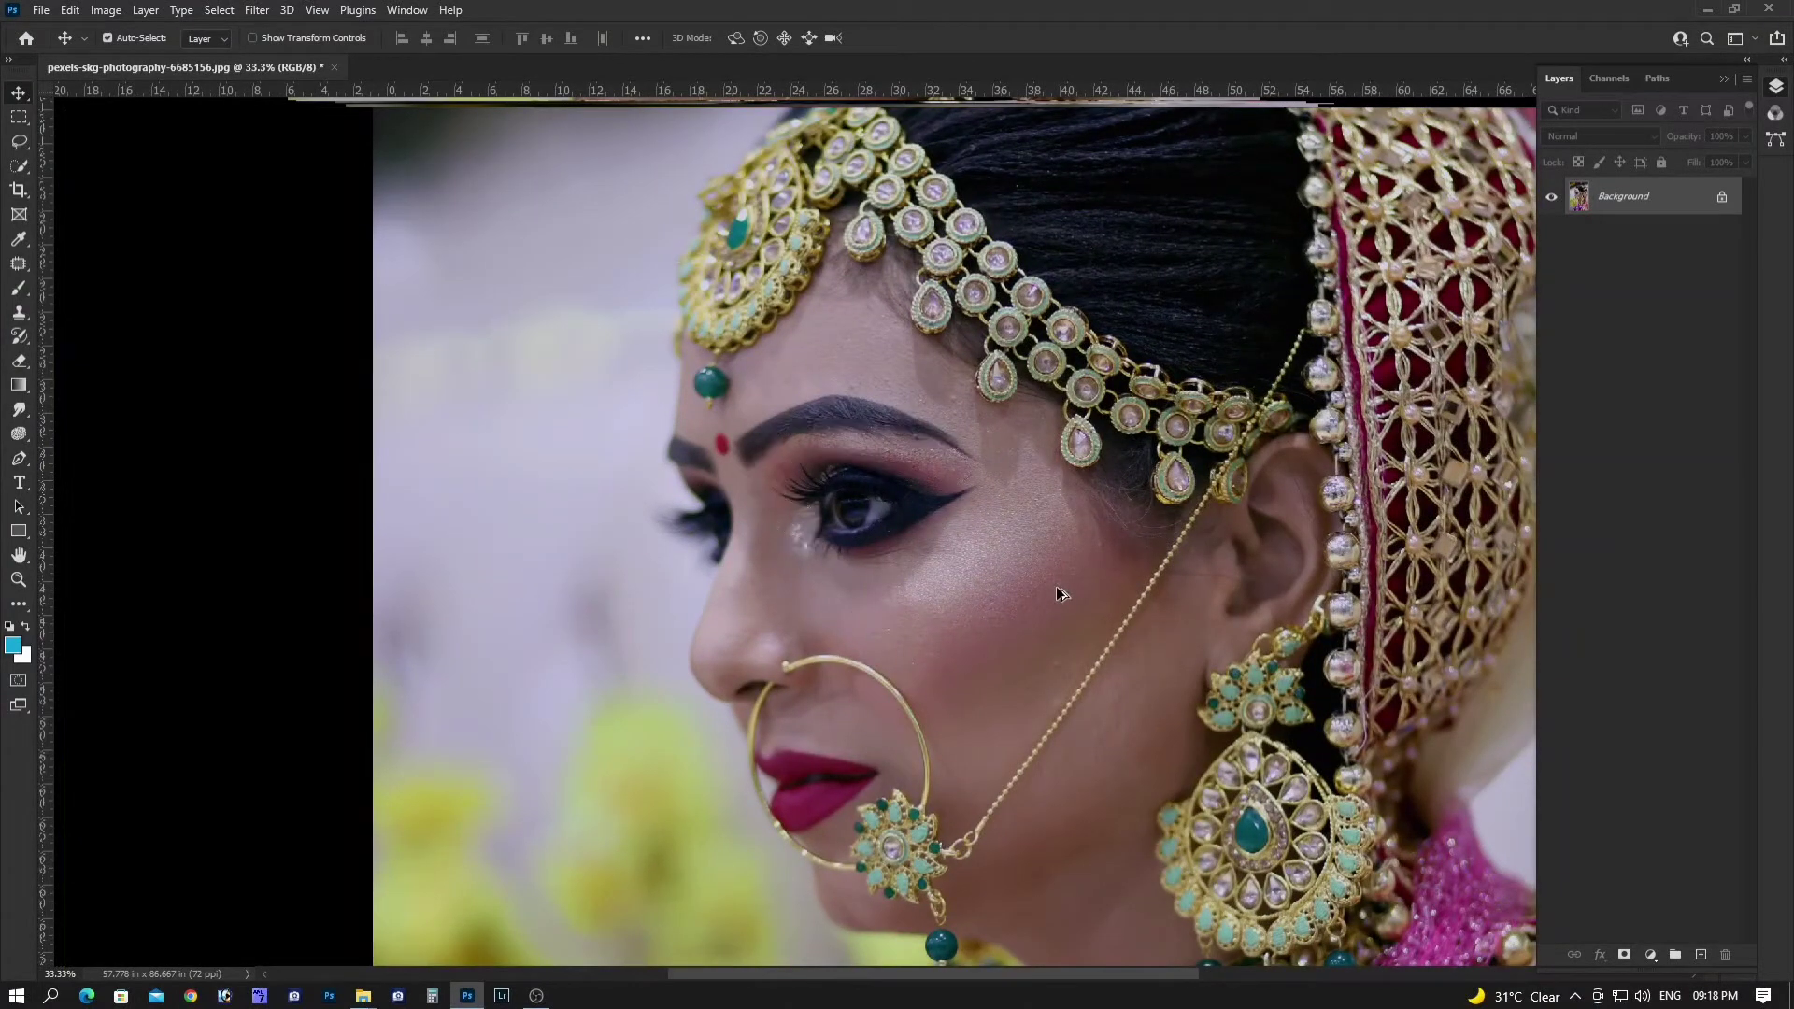
key(ctrl+d)
key(F12)
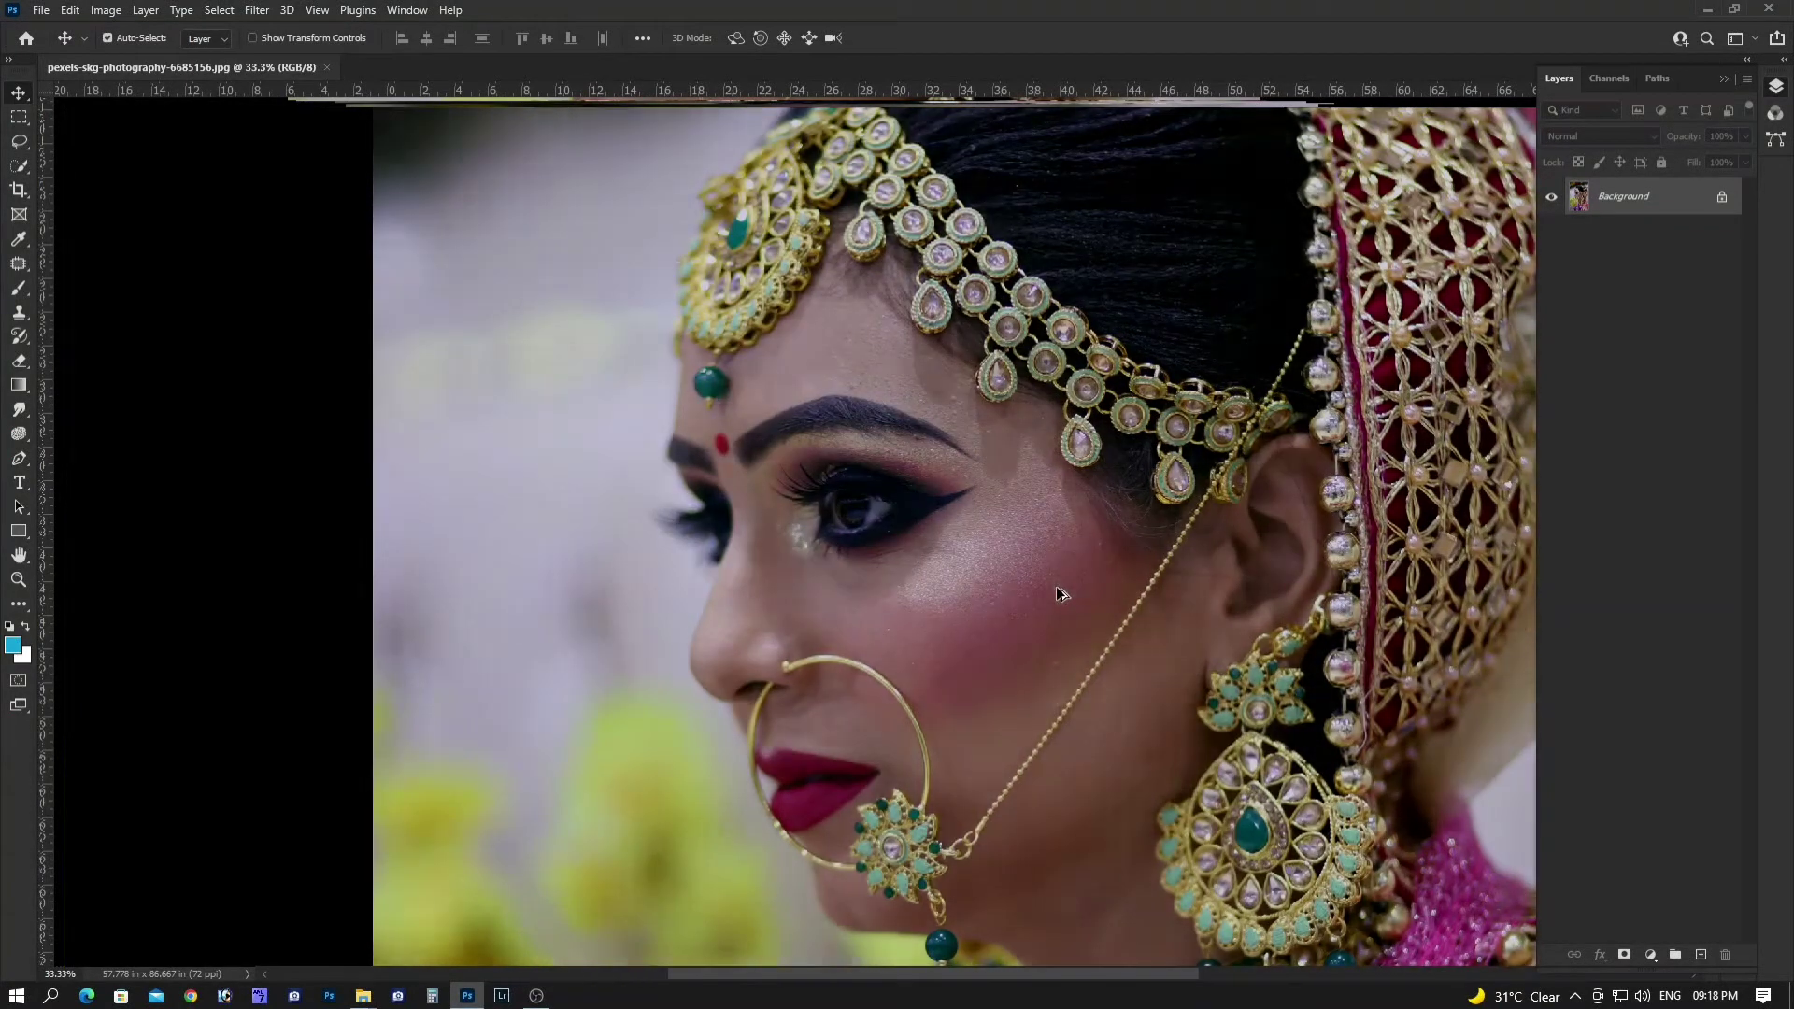
key(ctrl+z)
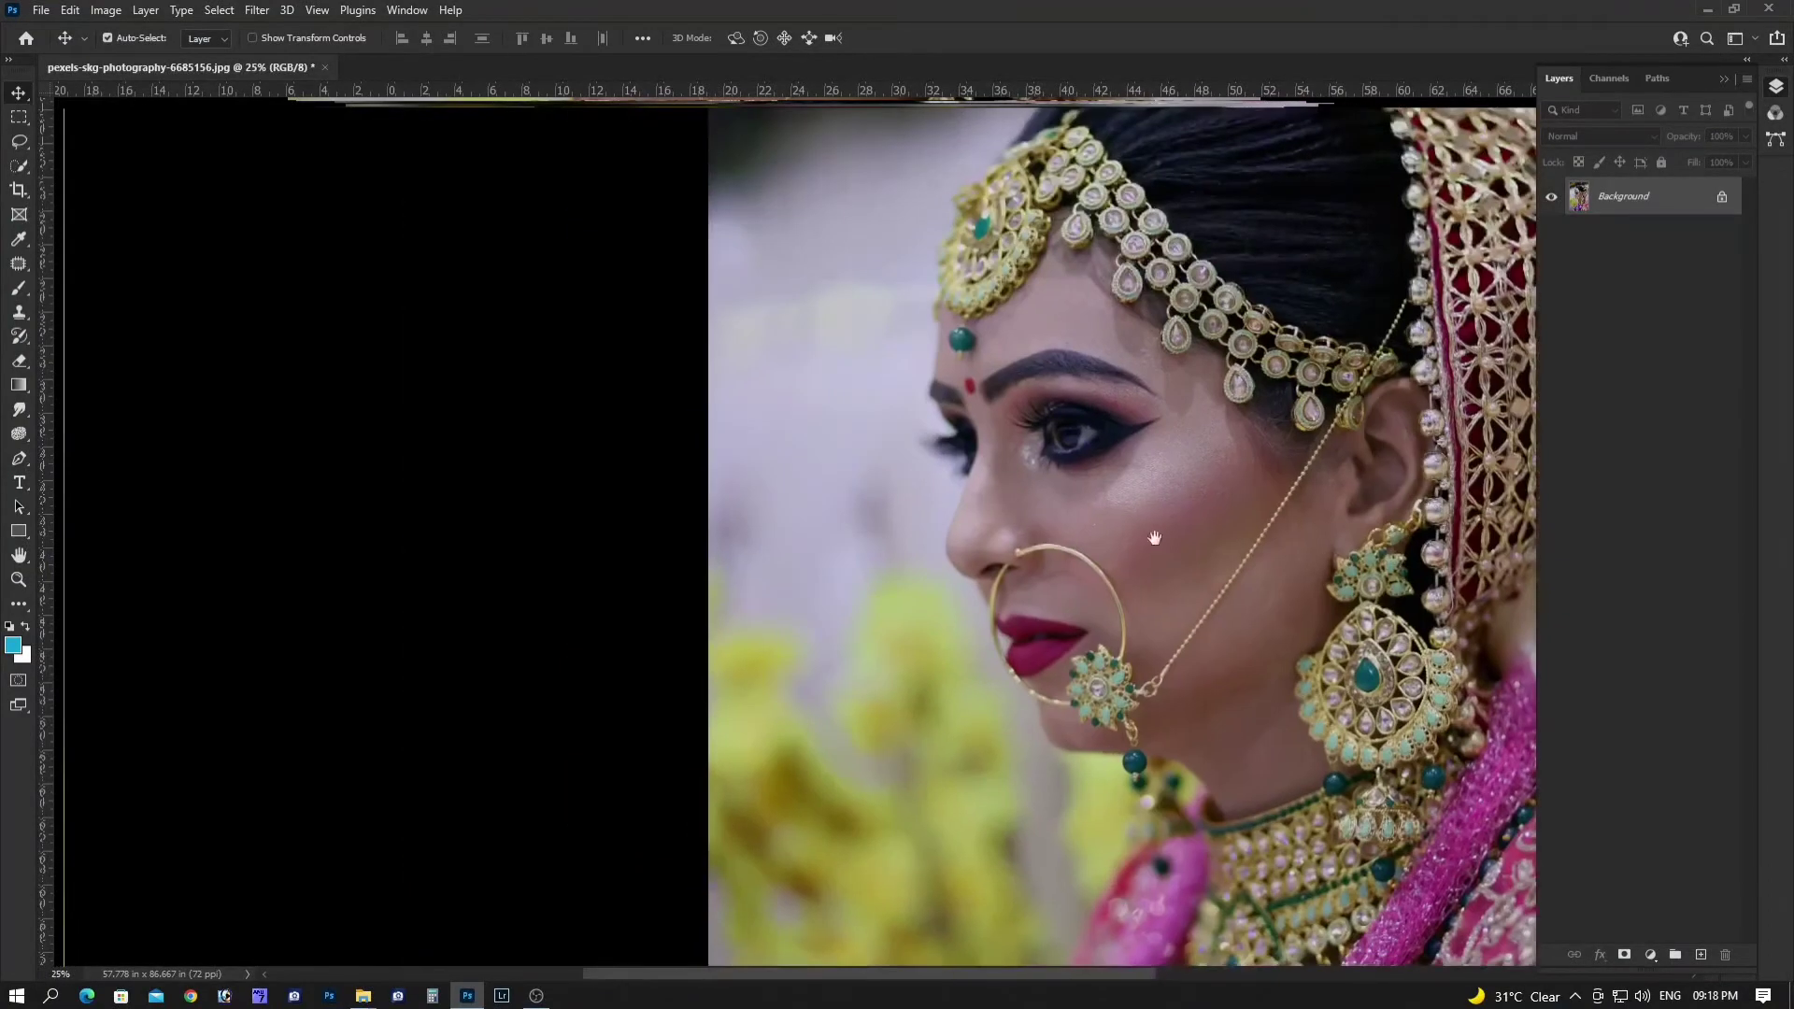
Quick-select the bride's cheek, forehead, lips, chin and neck skin
drag(1155, 538, 1025, 508)
key(w)
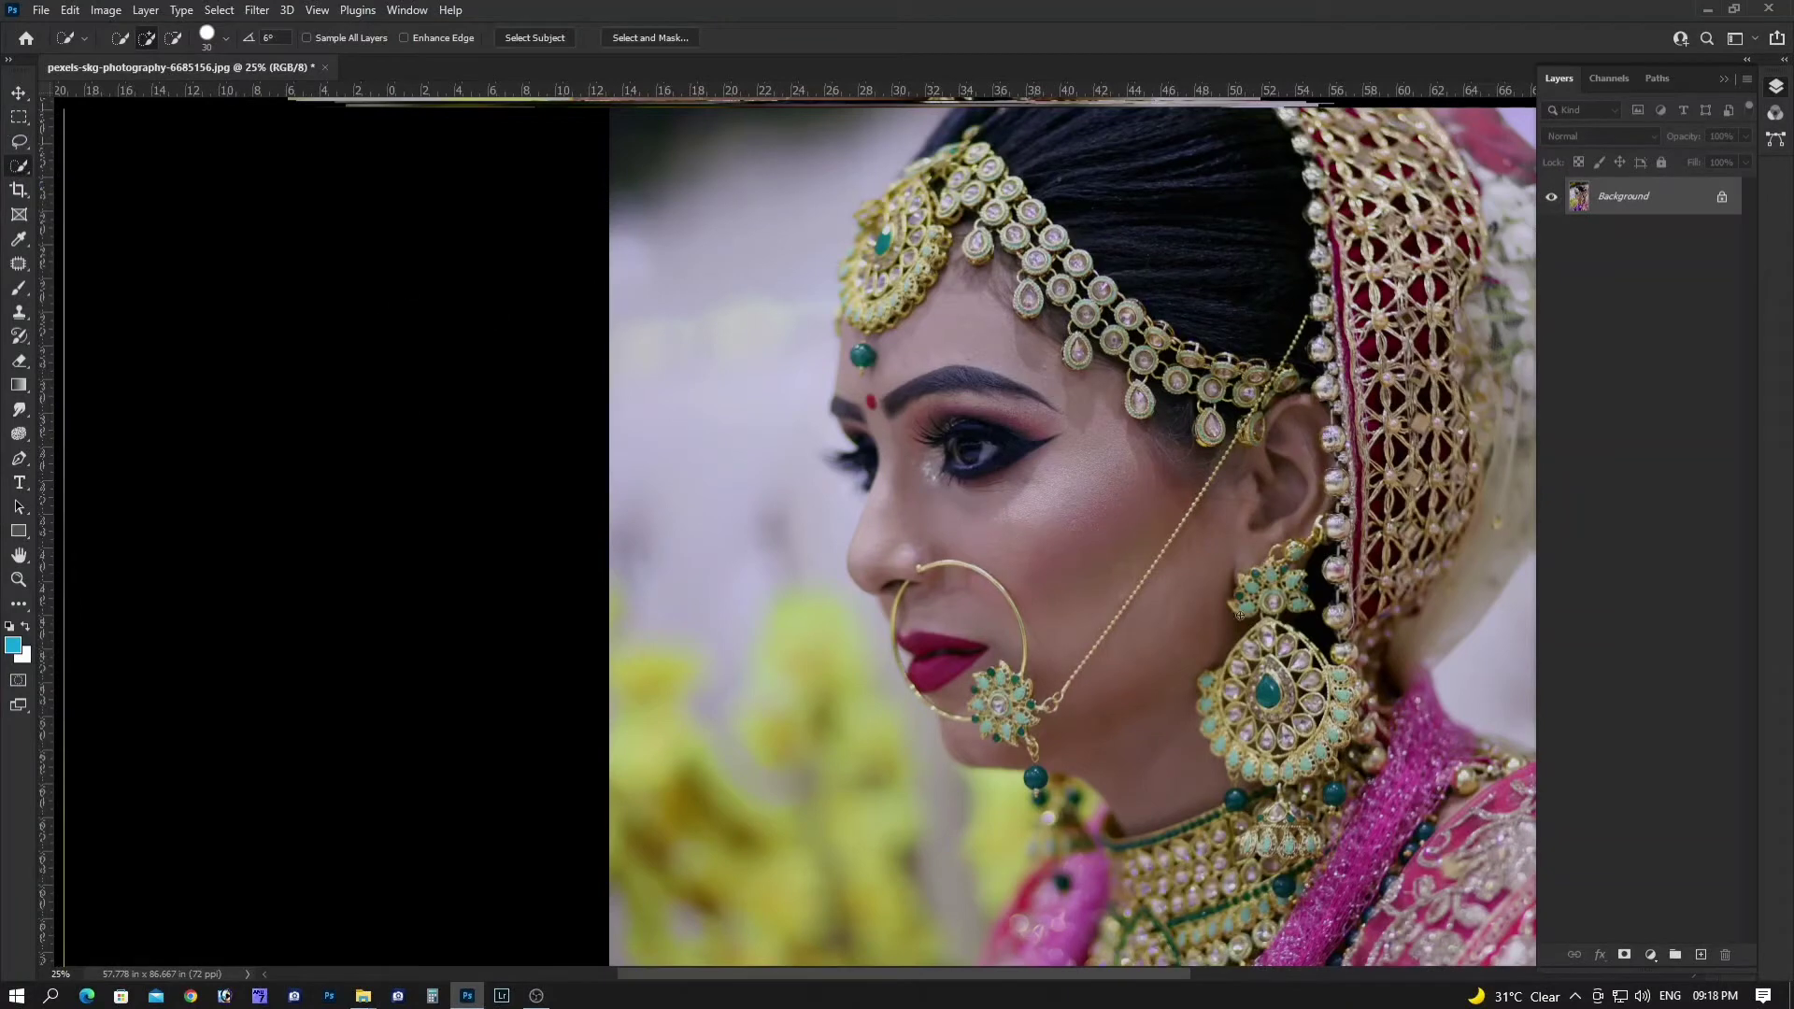
drag(1084, 654, 960, 476)
drag(950, 340, 1048, 232)
drag(1252, 637, 968, 560)
scroll(968, 557, down, 2)
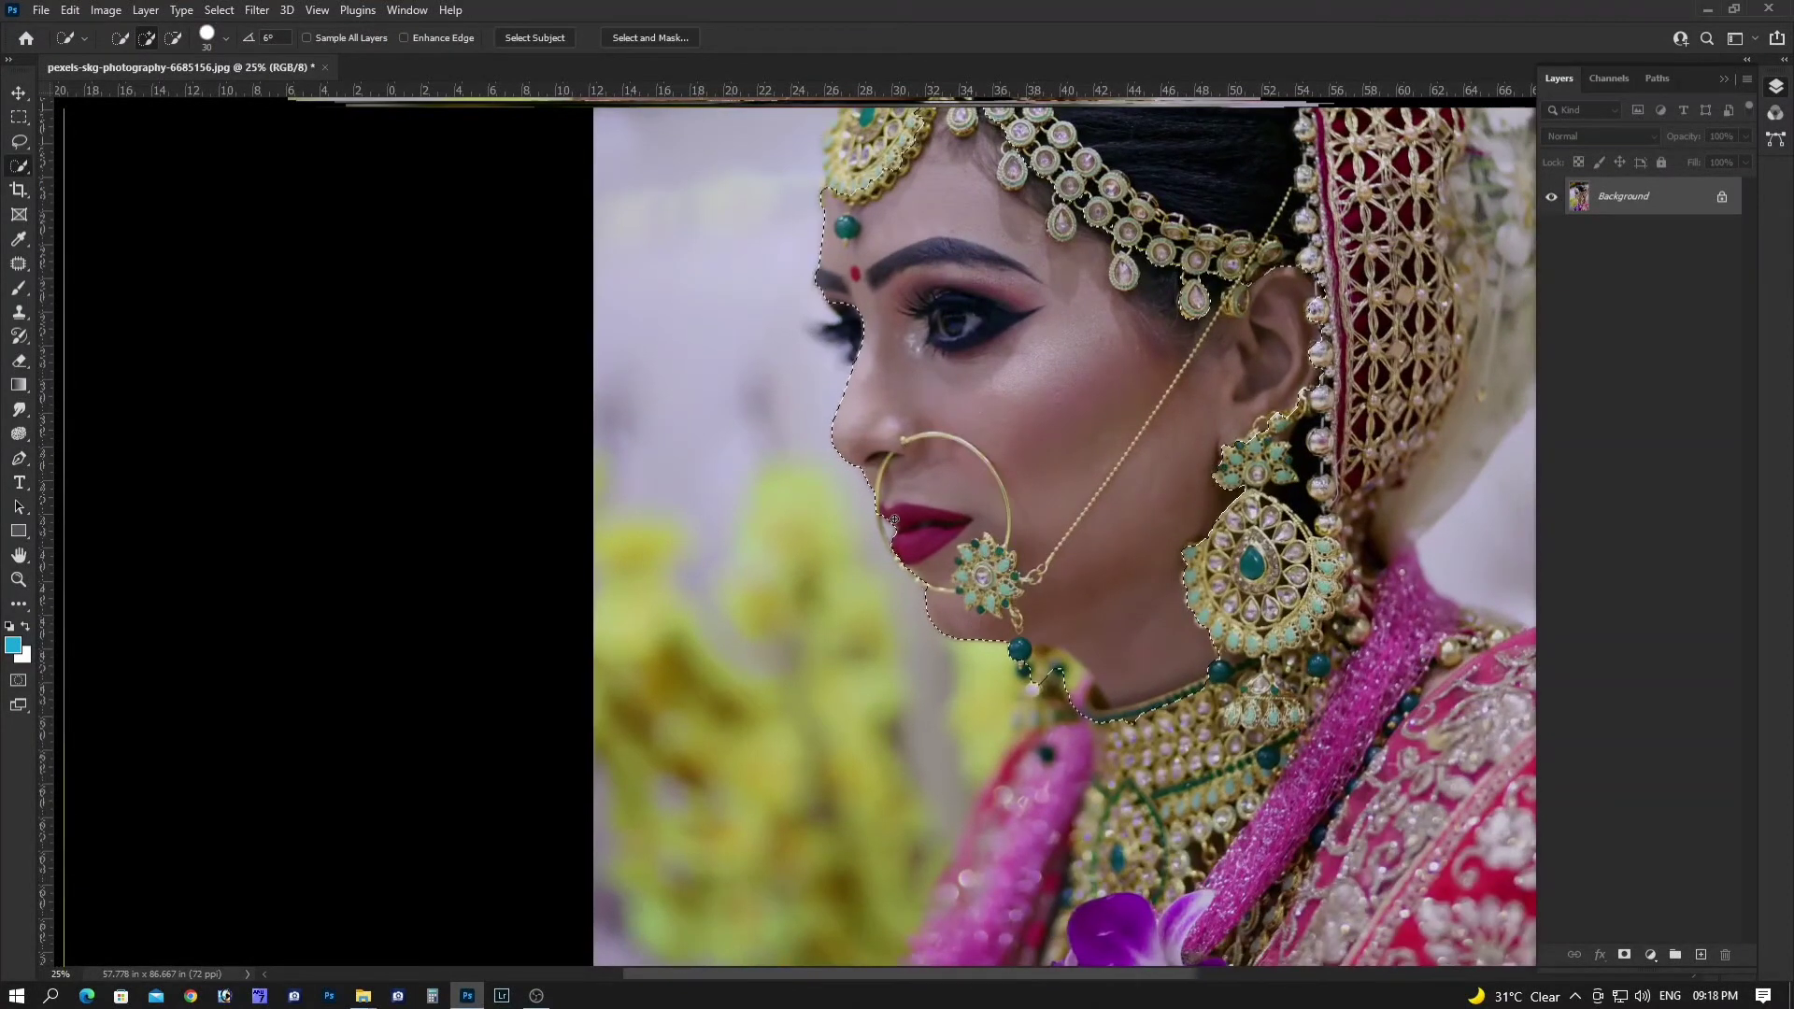
drag(946, 428, 940, 567)
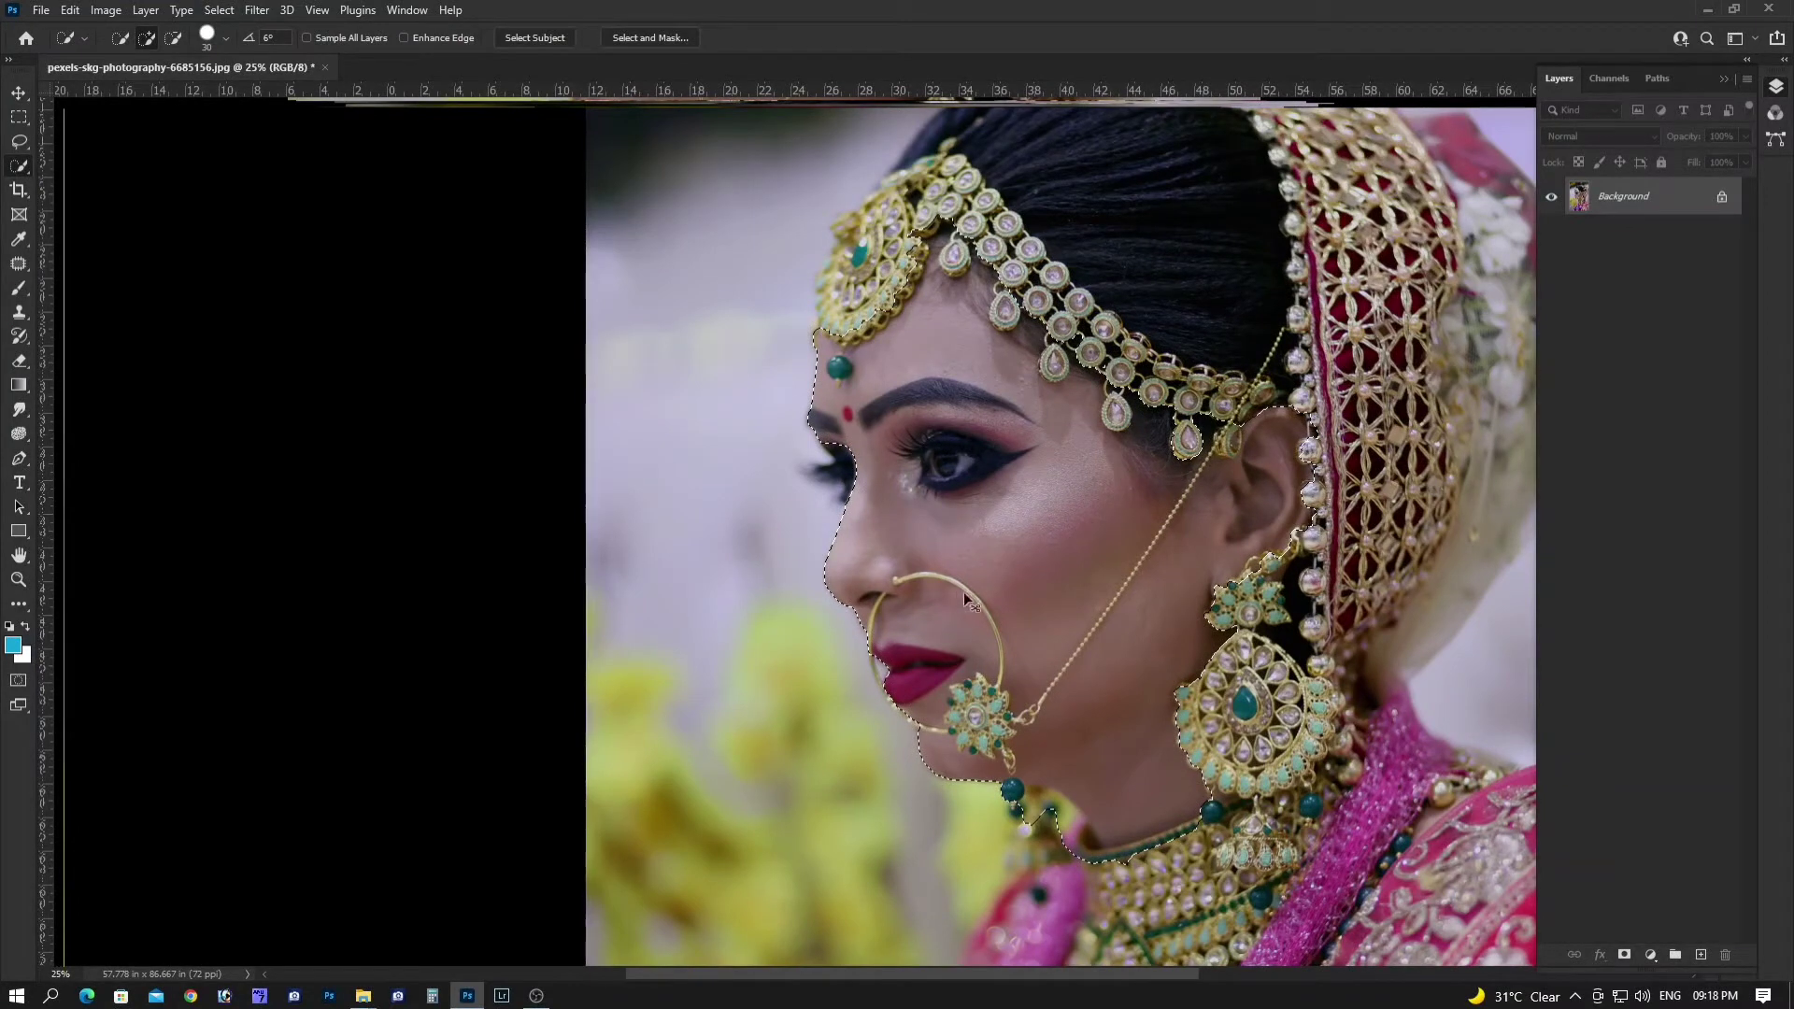
Feather the face selection by 12 pixels and reframe the view
key(shift+F6)
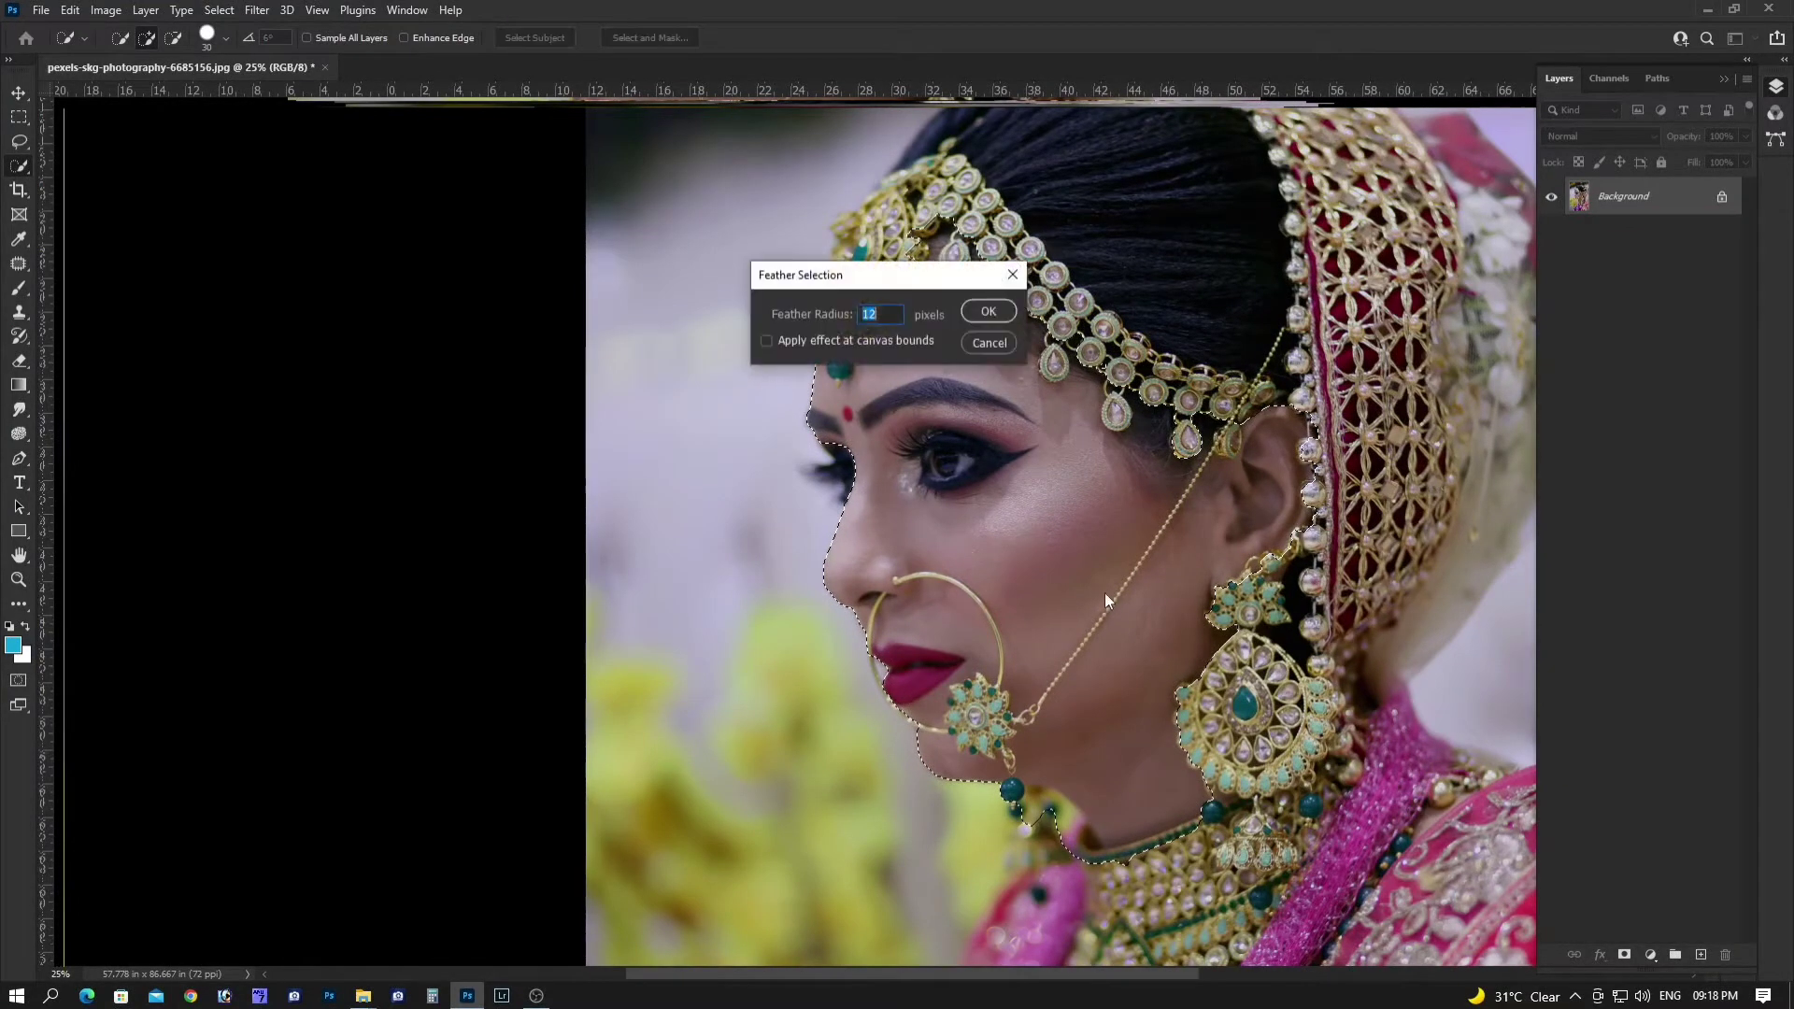
key(Return)
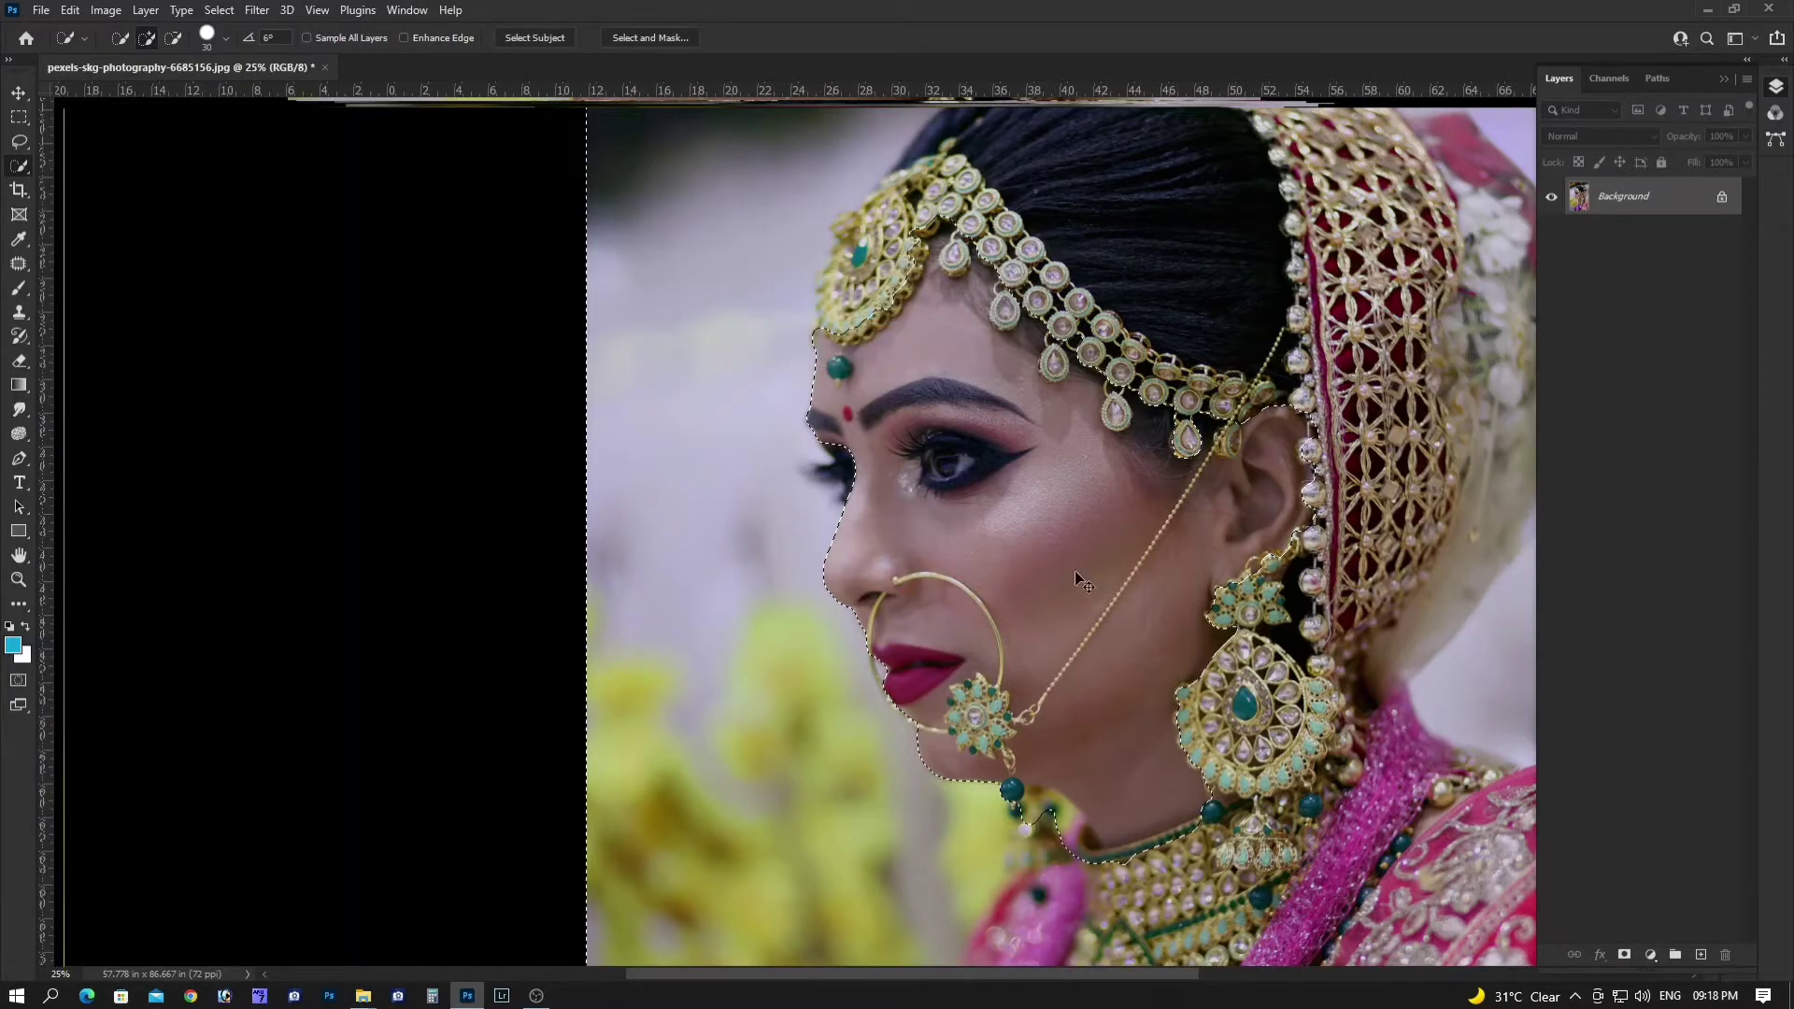
mouse_move(1075, 570)
mouse_down()
mouse_move(942, 631)
mouse_move(978, 525)
mouse_up()
drag(1000, 624, 1101, 675)
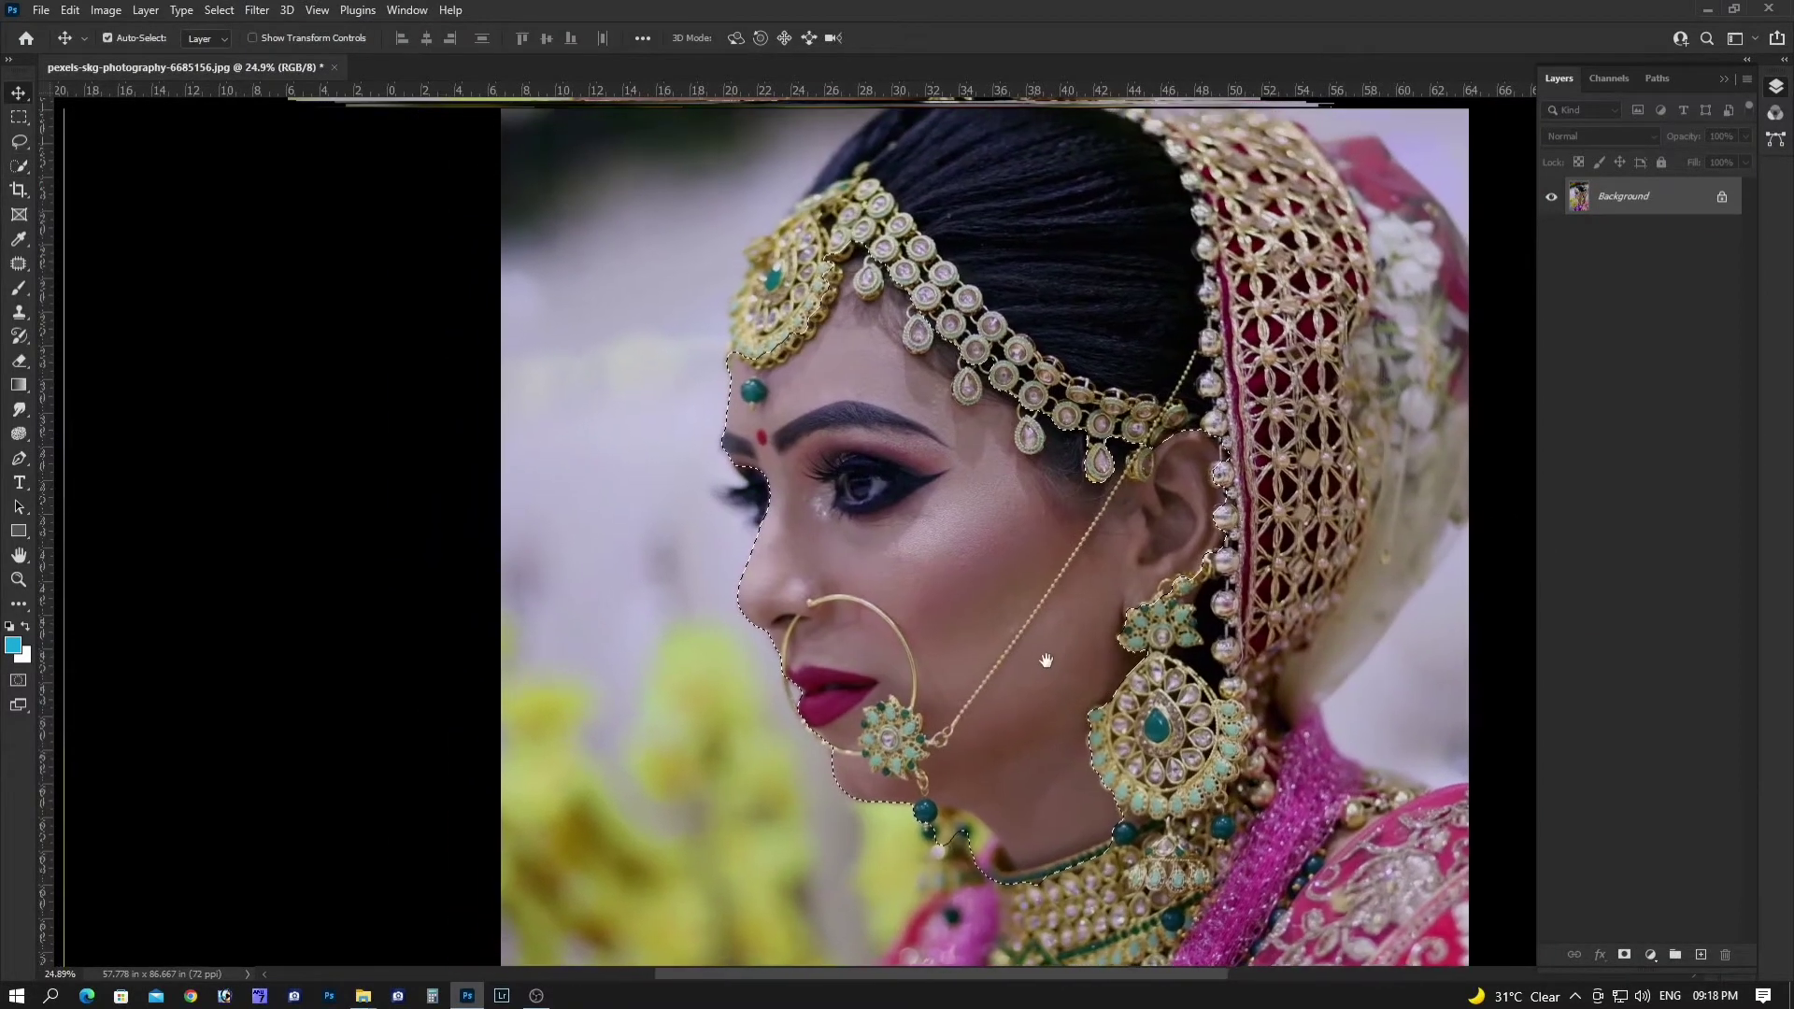
With the Lasso, add an area along the headpiece's left edge to the face selection
key(l)
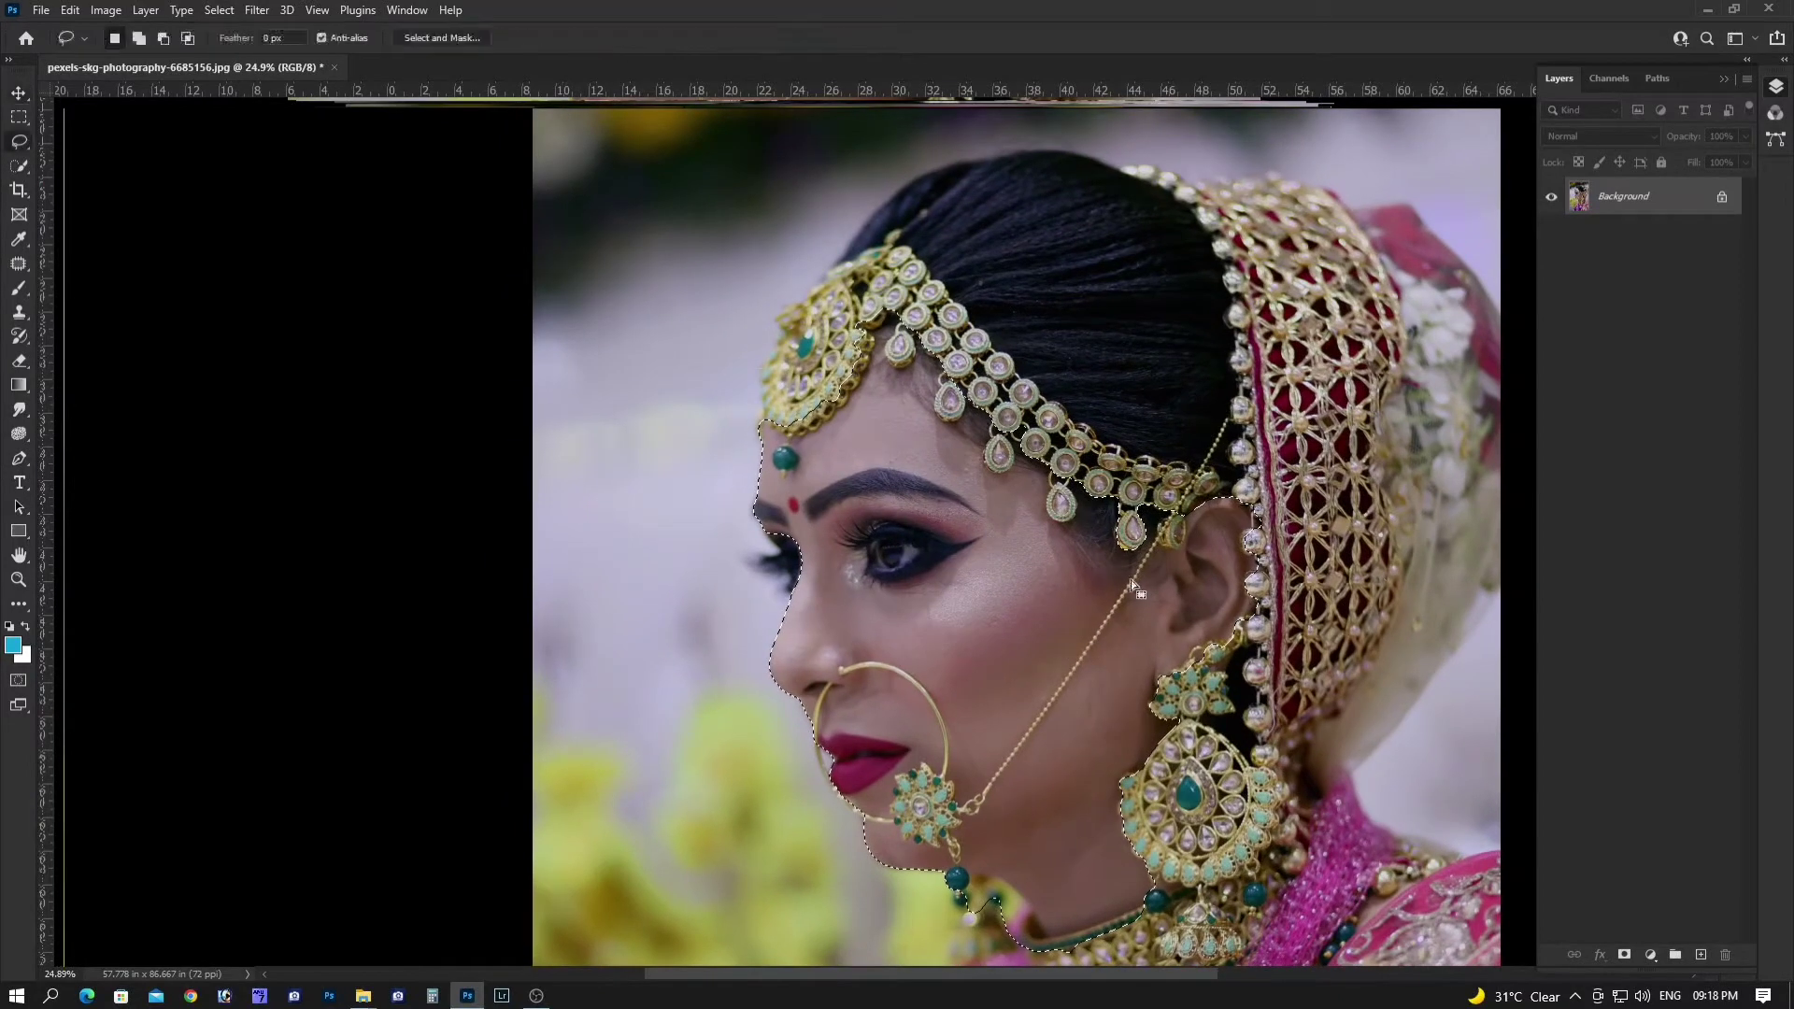
drag(791, 245, 903, 324)
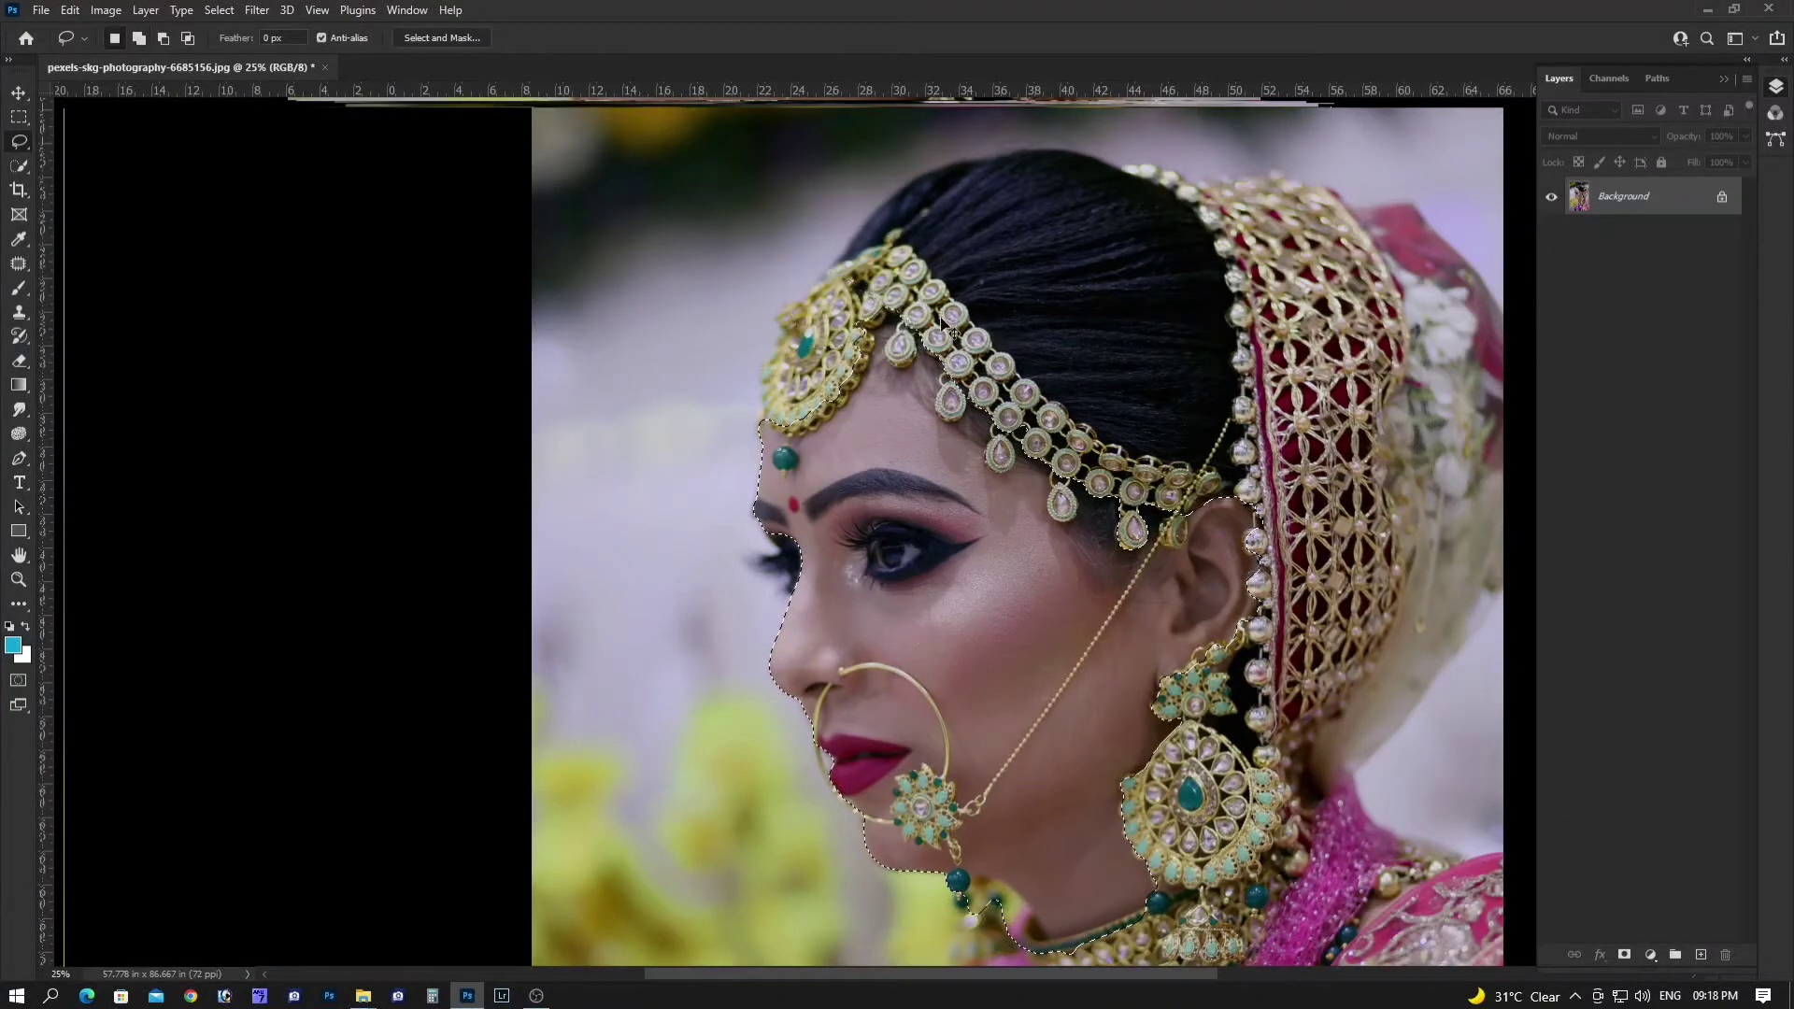
drag(878, 266, 858, 350)
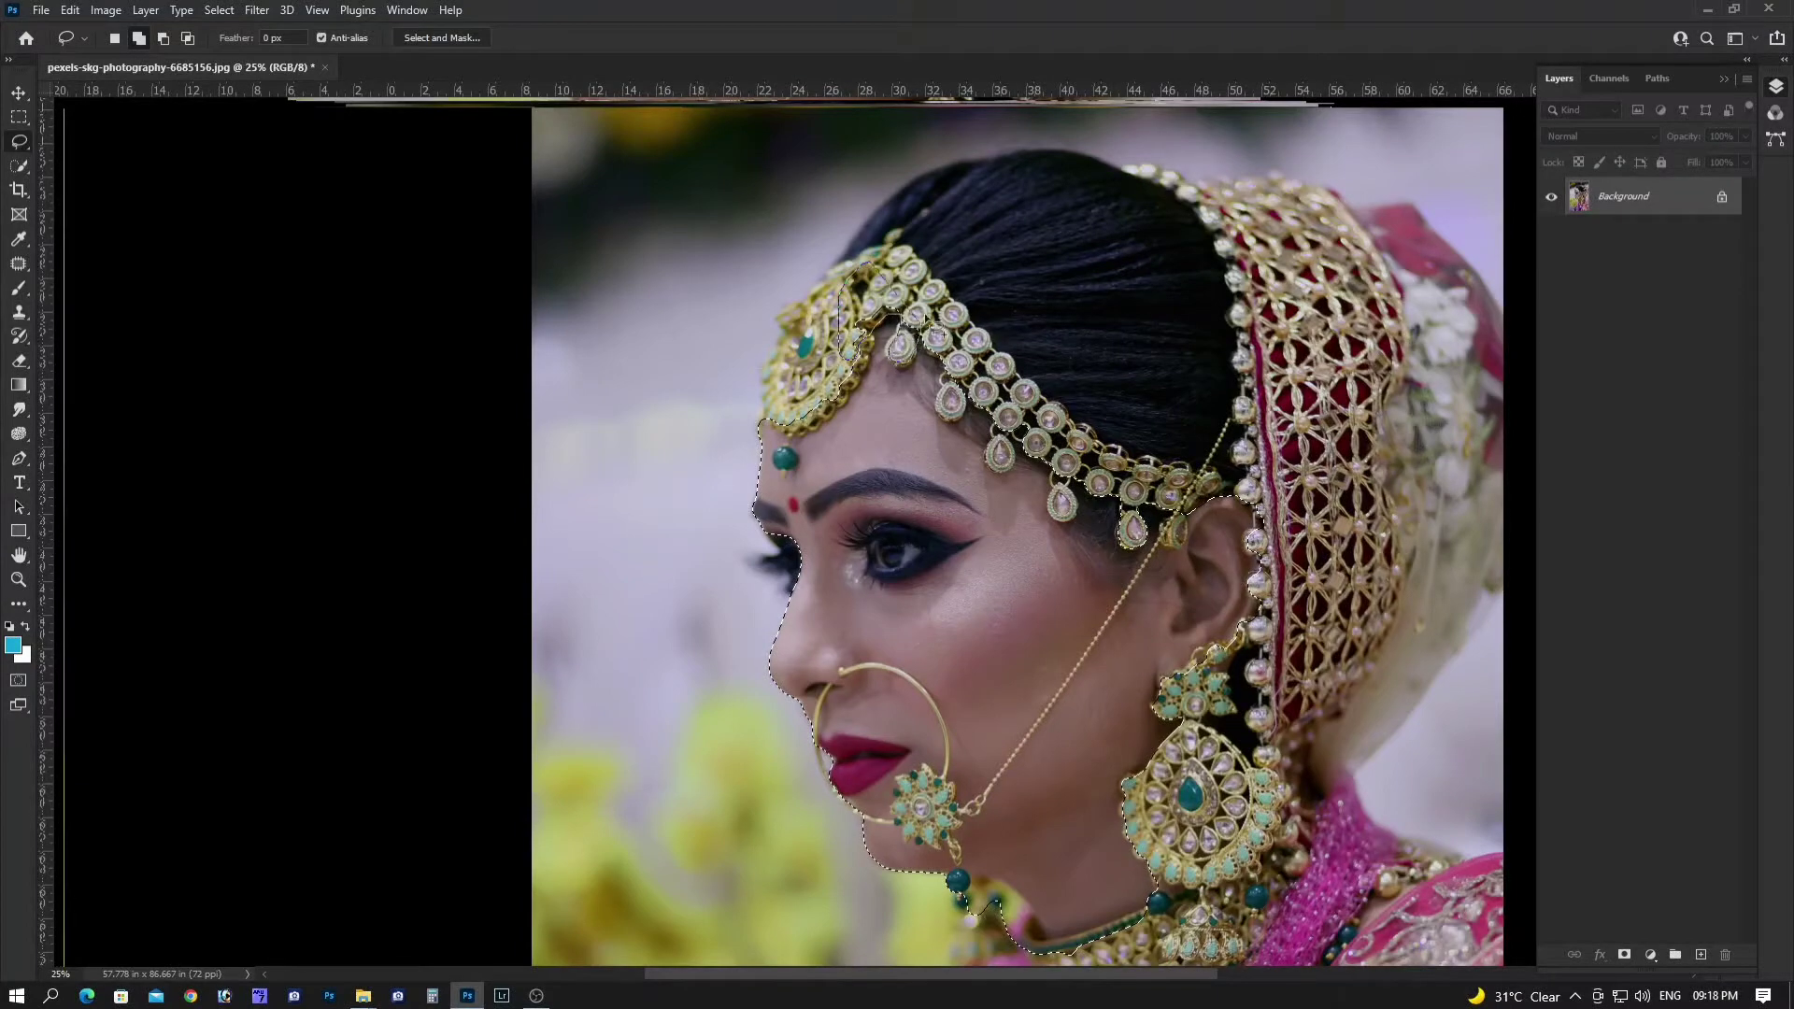
drag(892, 327, 883, 327)
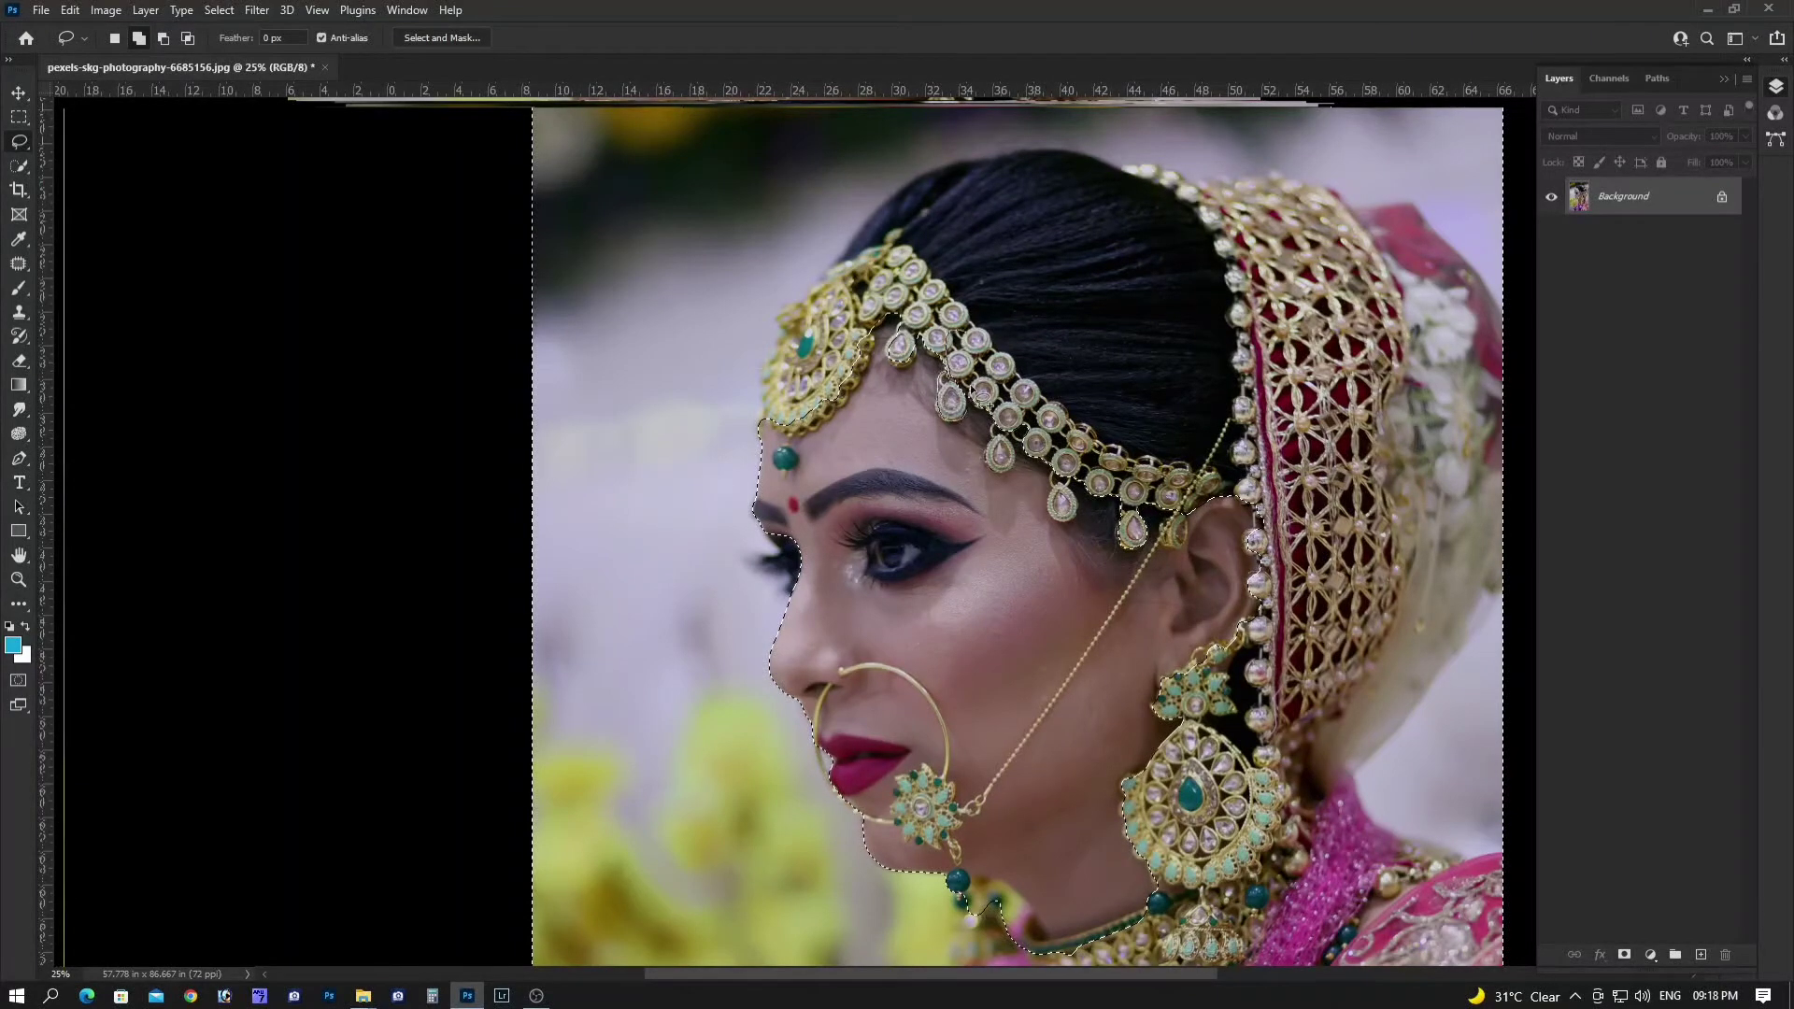
Add lasso areas along the headpiece's lower edge, near the ear and around the nose-ring pendant
mouse_move(990, 417)
mouse_down()
mouse_move(1000, 476)
mouse_move(1100, 482)
mouse_up()
mouse_move(1088, 474)
mouse_down()
mouse_move(1053, 514)
mouse_move(1188, 522)
mouse_up()
drag(1181, 509, 1183, 528)
mouse_move(962, 820)
mouse_down()
mouse_move(925, 783)
mouse_move(892, 827)
mouse_move(866, 827)
mouse_move(977, 808)
mouse_up()
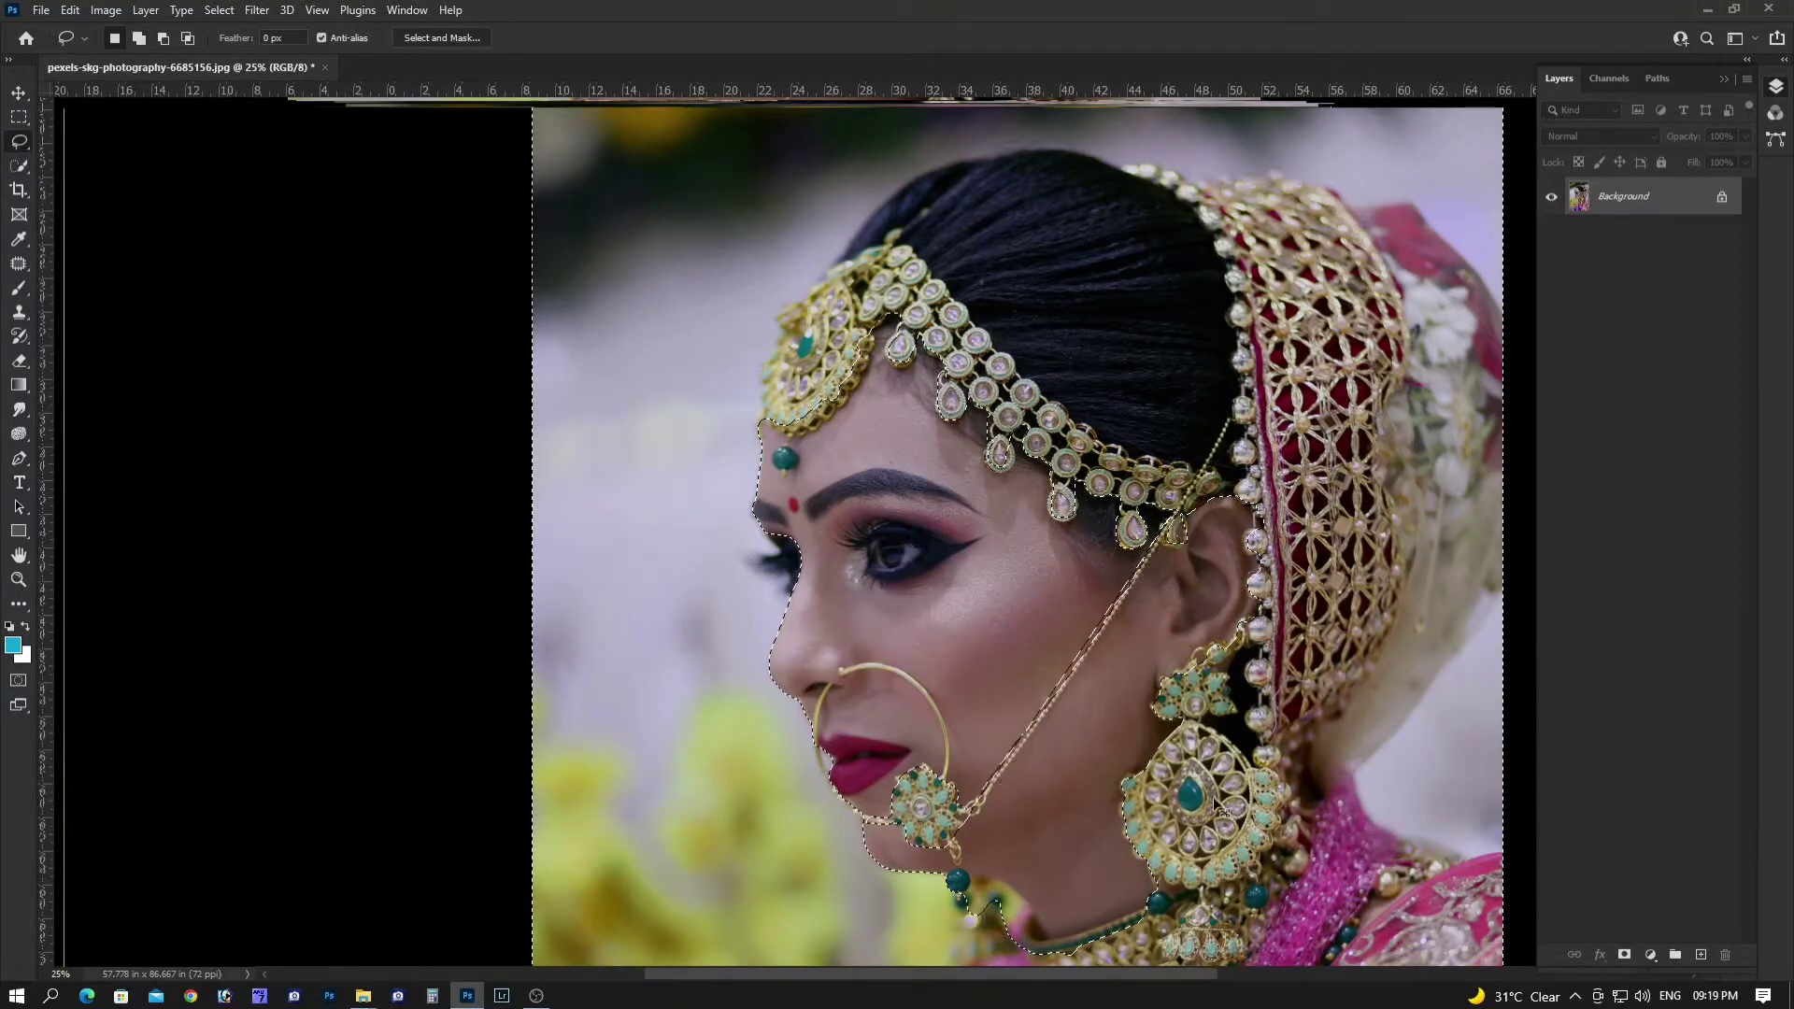
mouse_move(1164, 721)
mouse_down()
mouse_move(1181, 698)
mouse_move(1157, 525)
mouse_up()
scroll(1192, 495, down, 2)
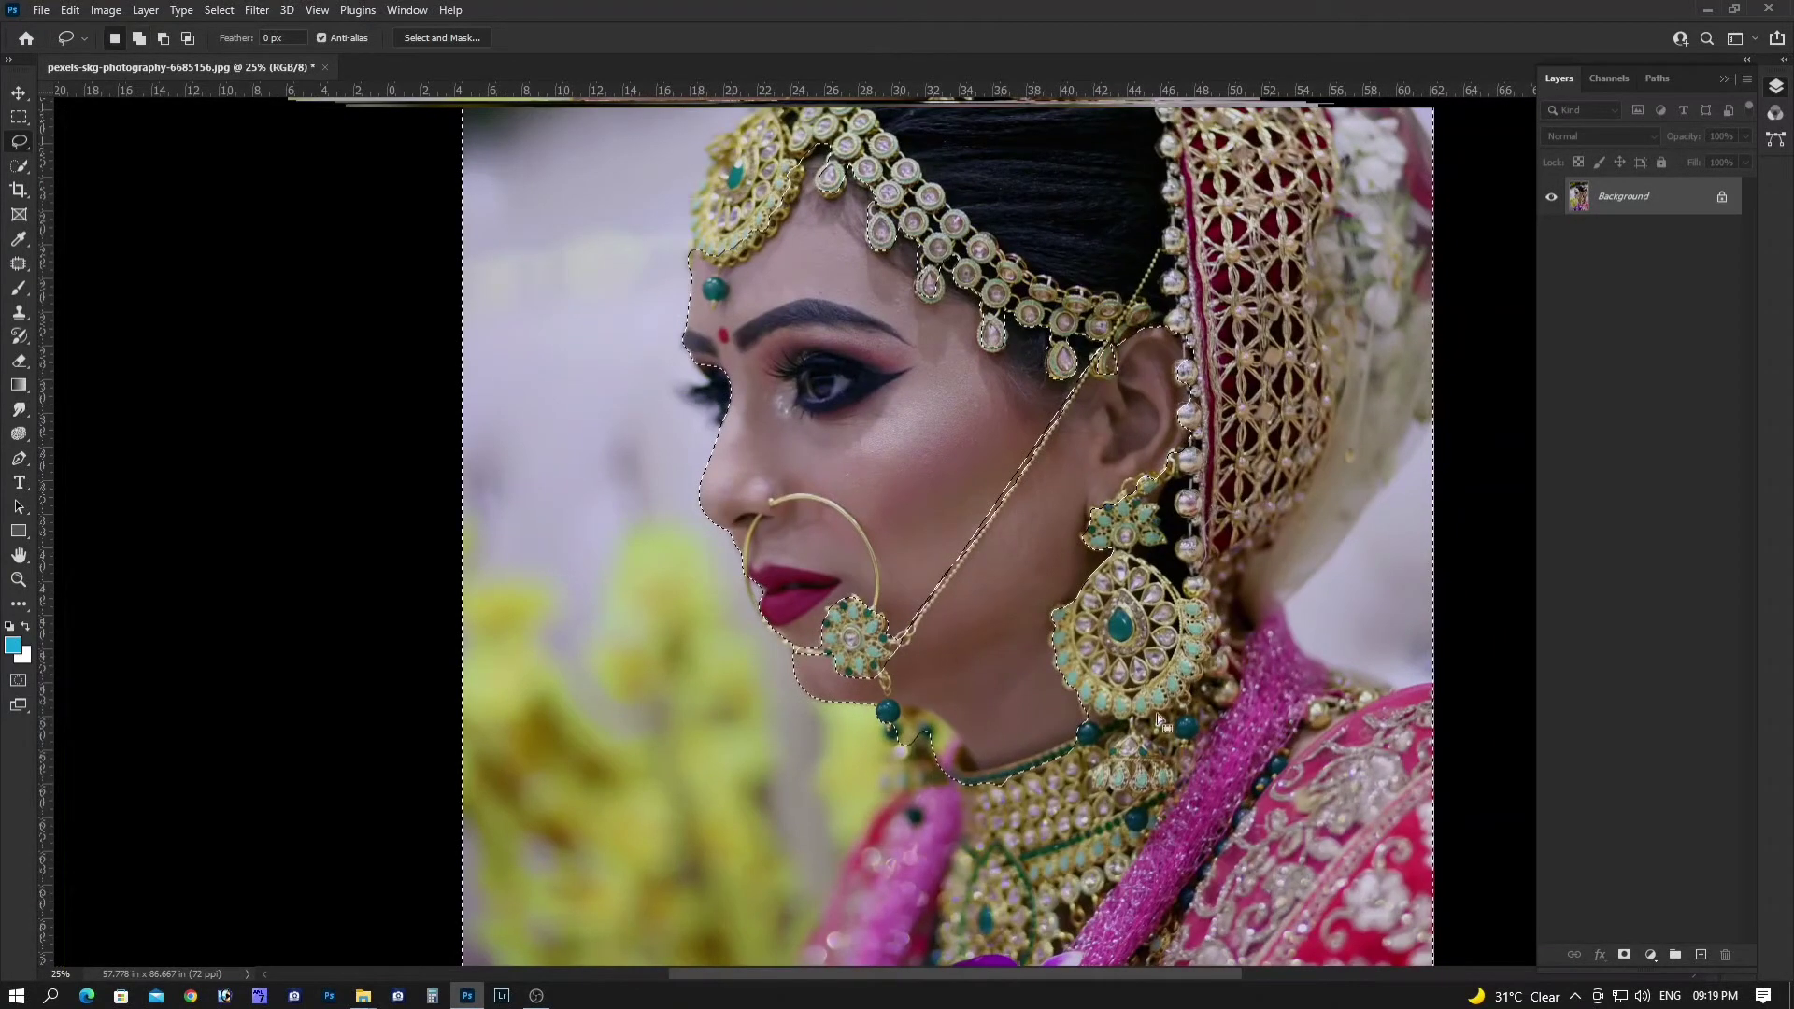
scroll(1028, 504, down, 2)
scroll(897, 517, down, 2)
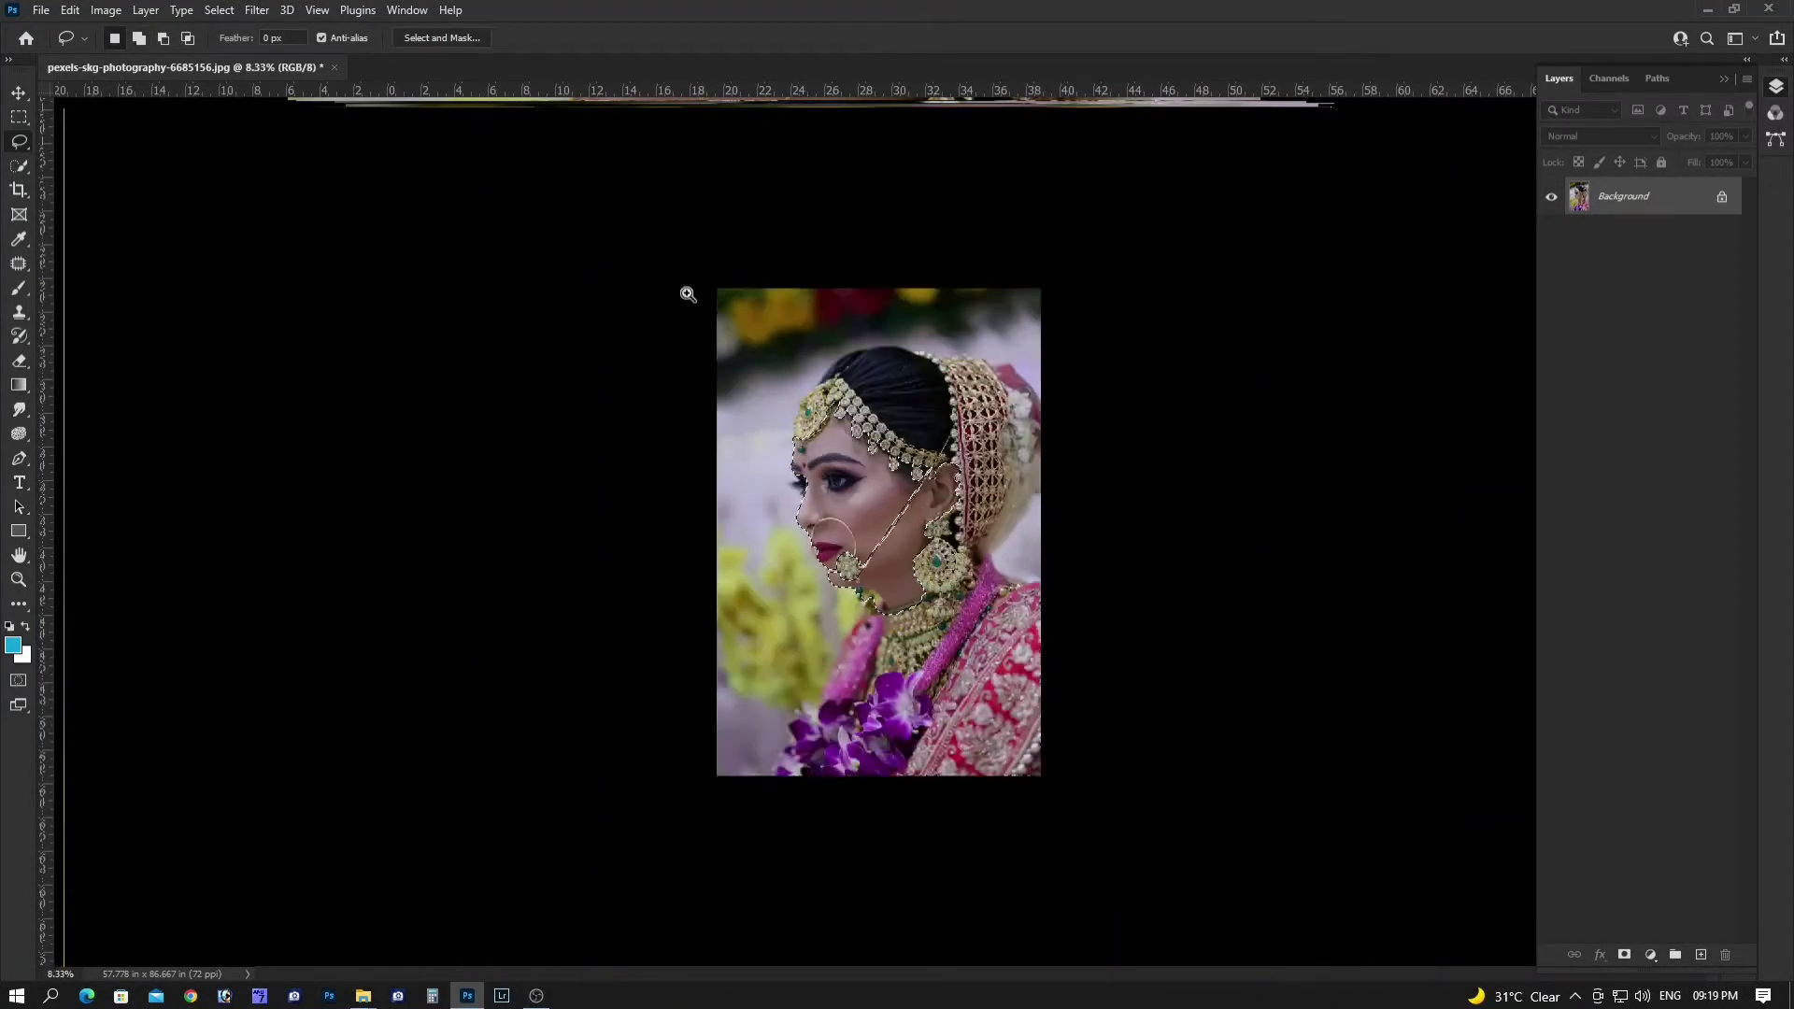
scroll(905, 561, up, 3)
scroll(1067, 681, down, 2)
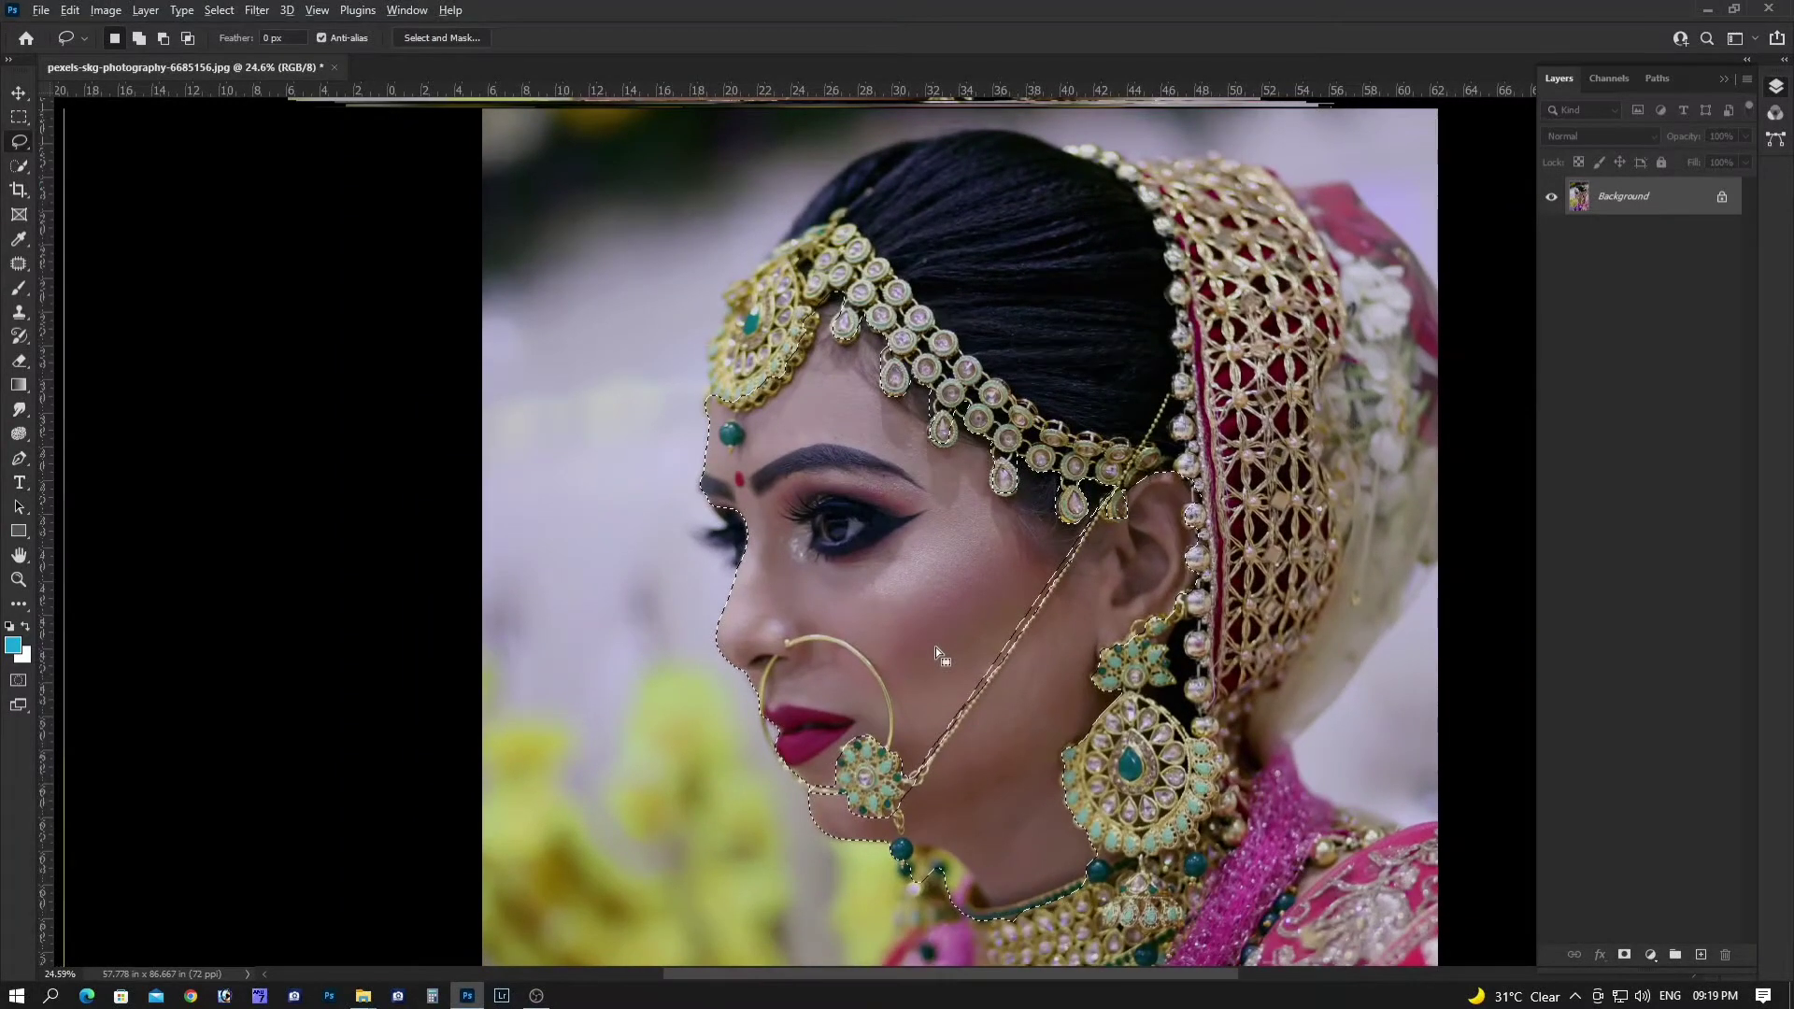
Apply Selective Color to the selection with Neutrals cyan set to -3
key(alt+i)
key(j)
key(s)
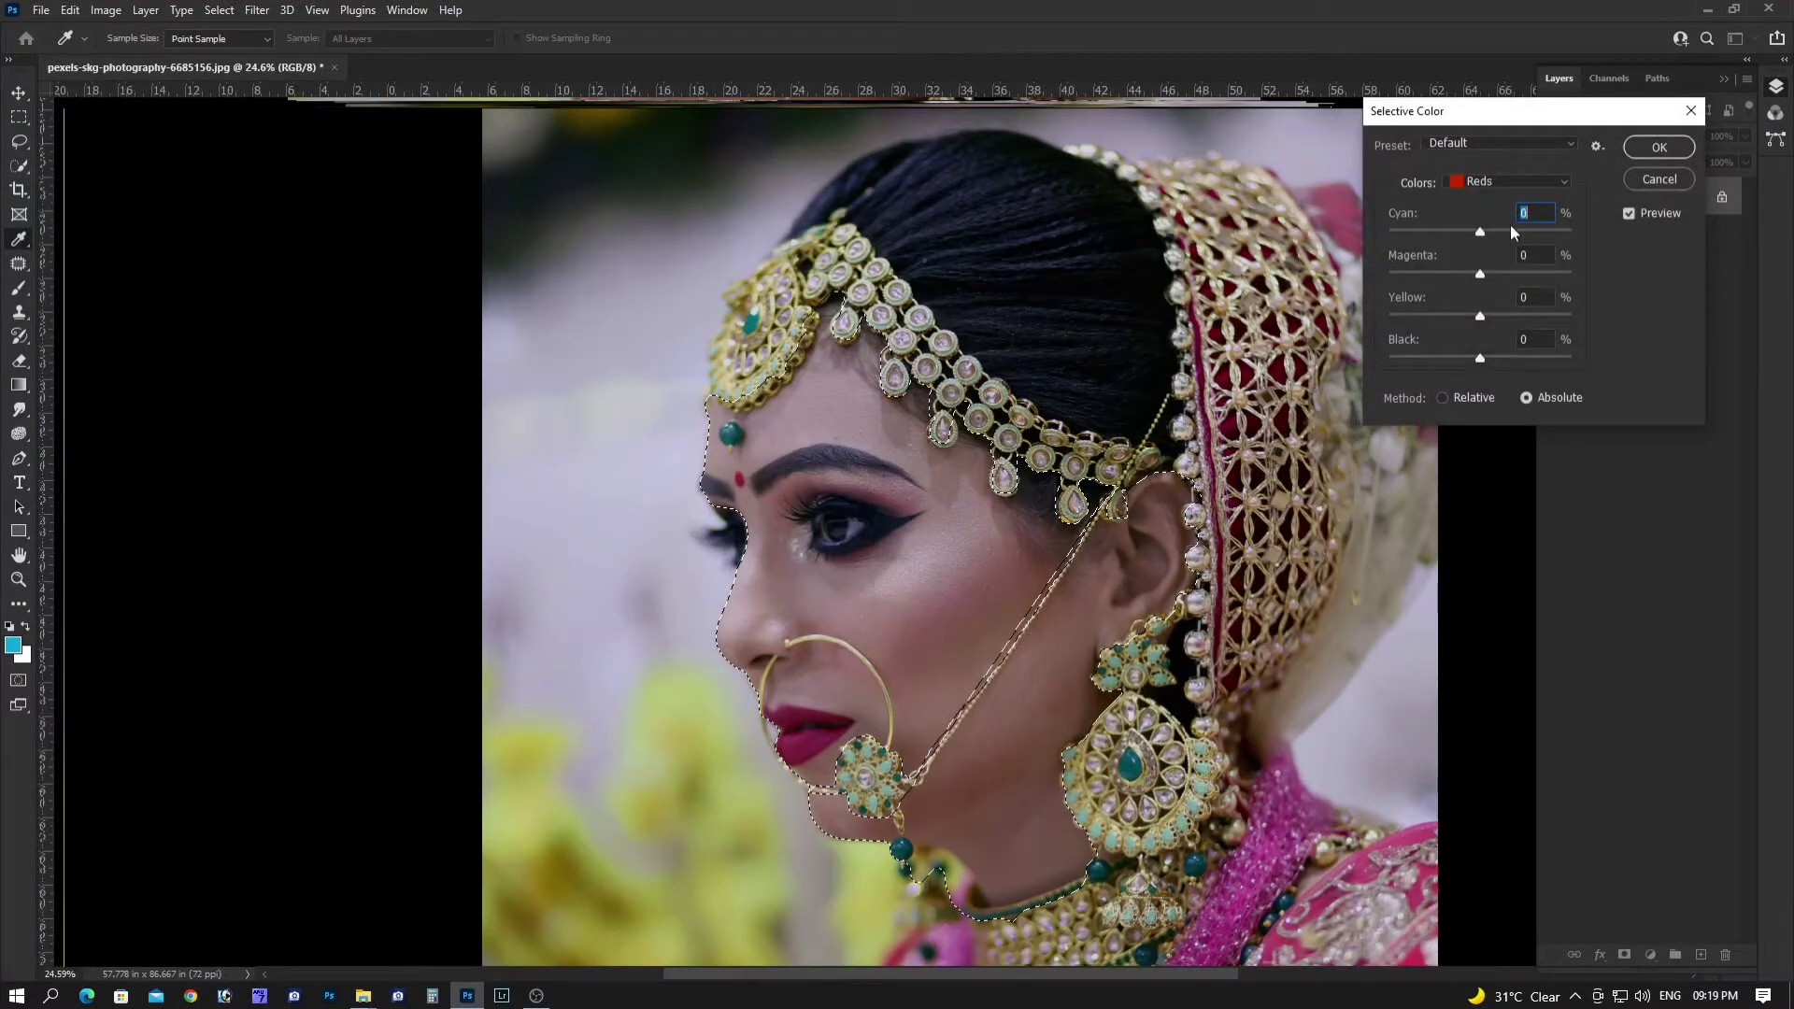
click(1509, 181)
click(1505, 318)
drag(1479, 233, 1476, 232)
click(1659, 148)
scroll(851, 465, down, 3)
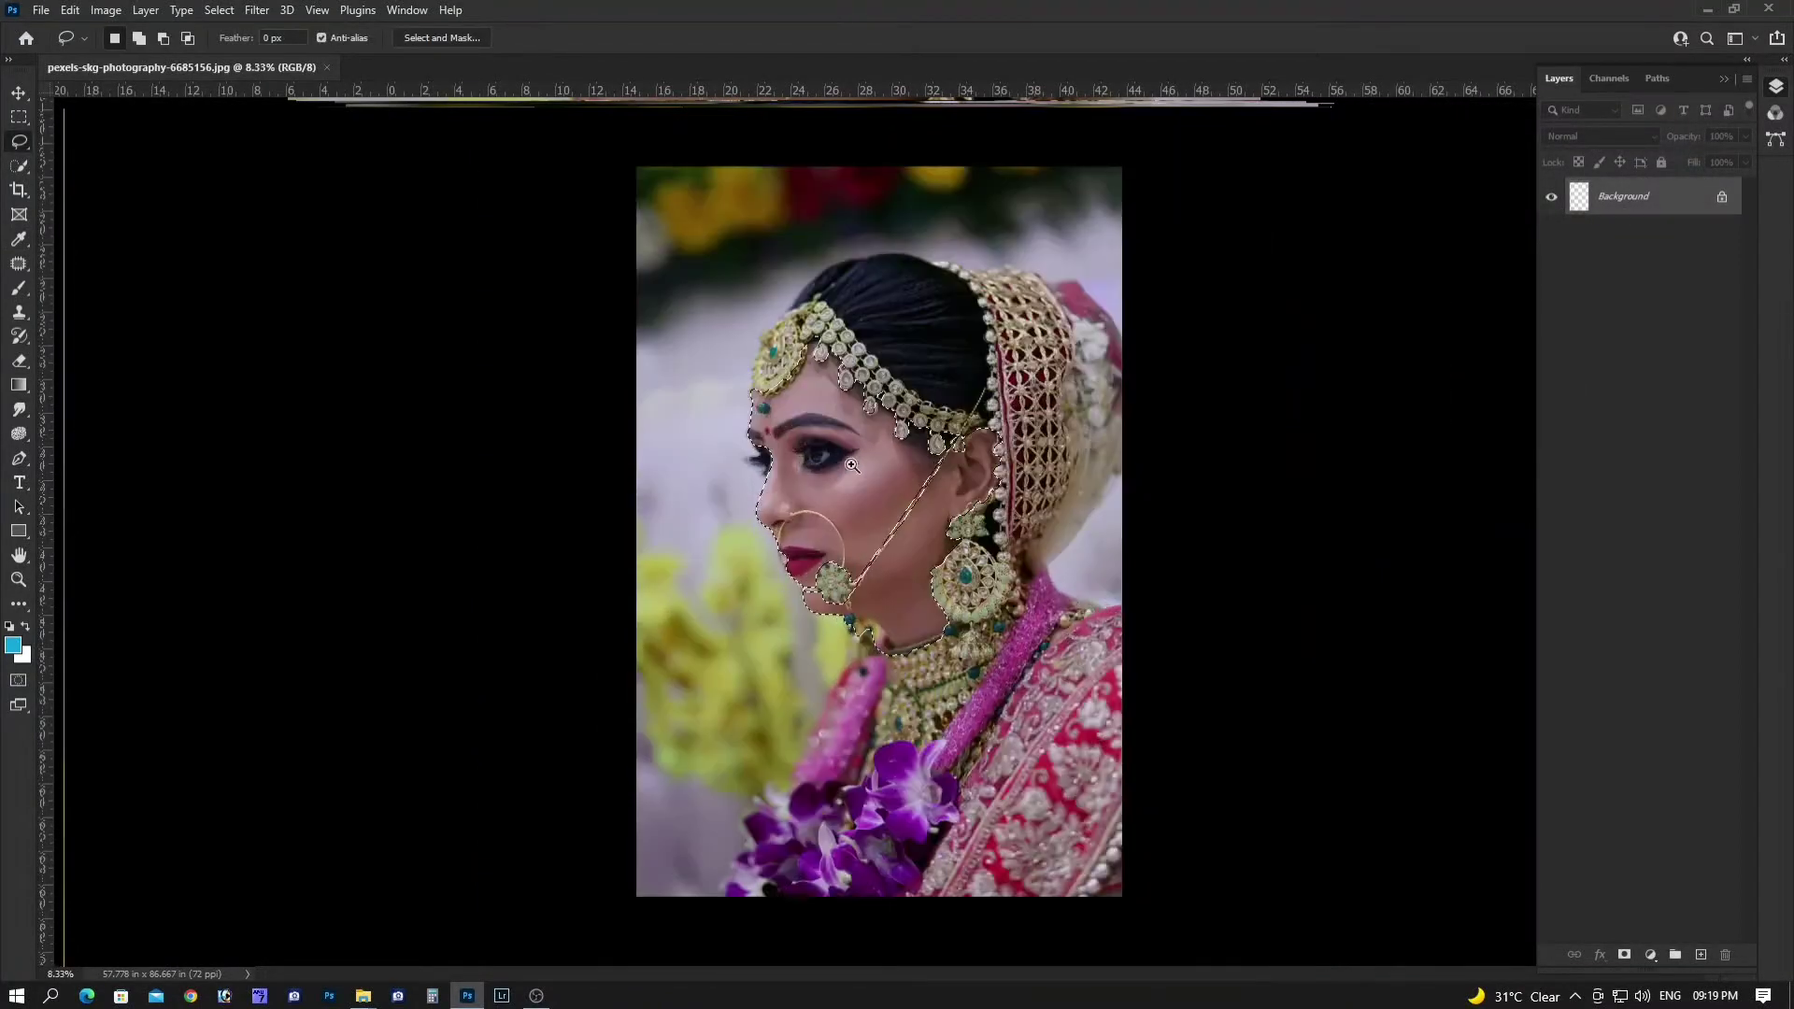
scroll(852, 464, up, 3)
Shift Color Balance highlights +1 toward blue, then deselect and zoom out
key(ctrl+b)
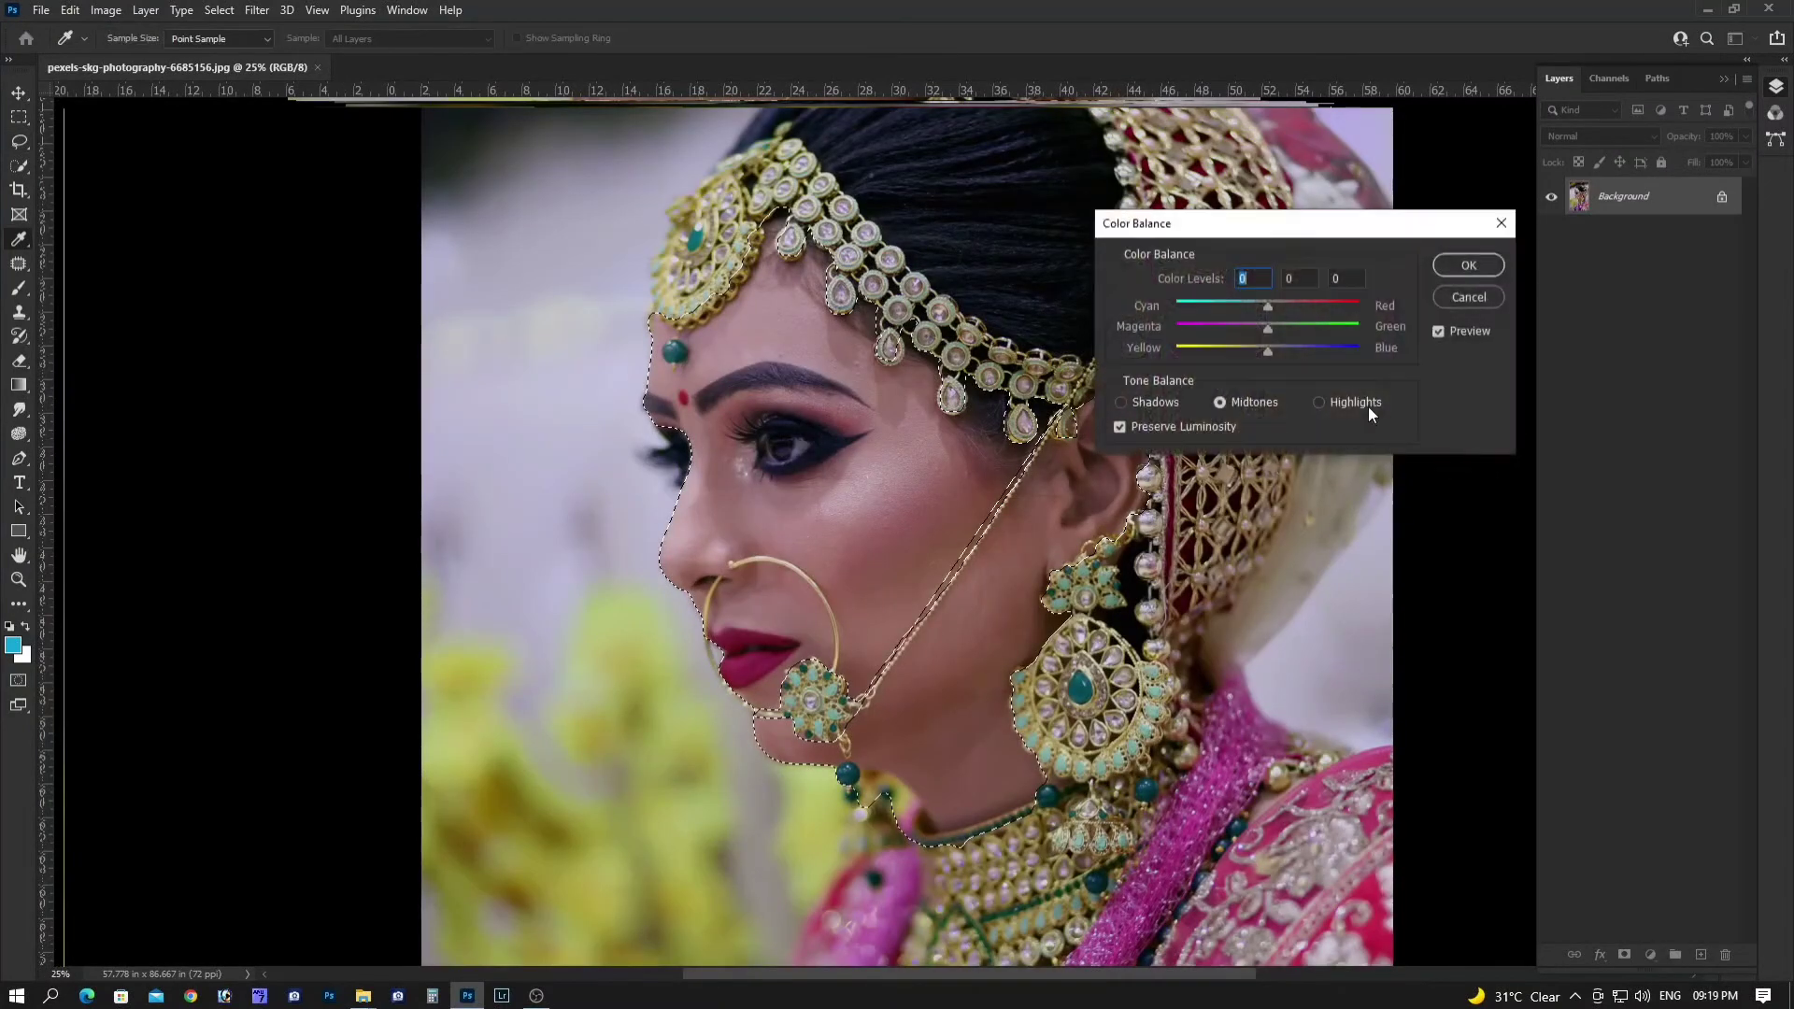
click(1325, 401)
drag(1269, 355, 1272, 358)
click(1468, 266)
key(ctrl+d)
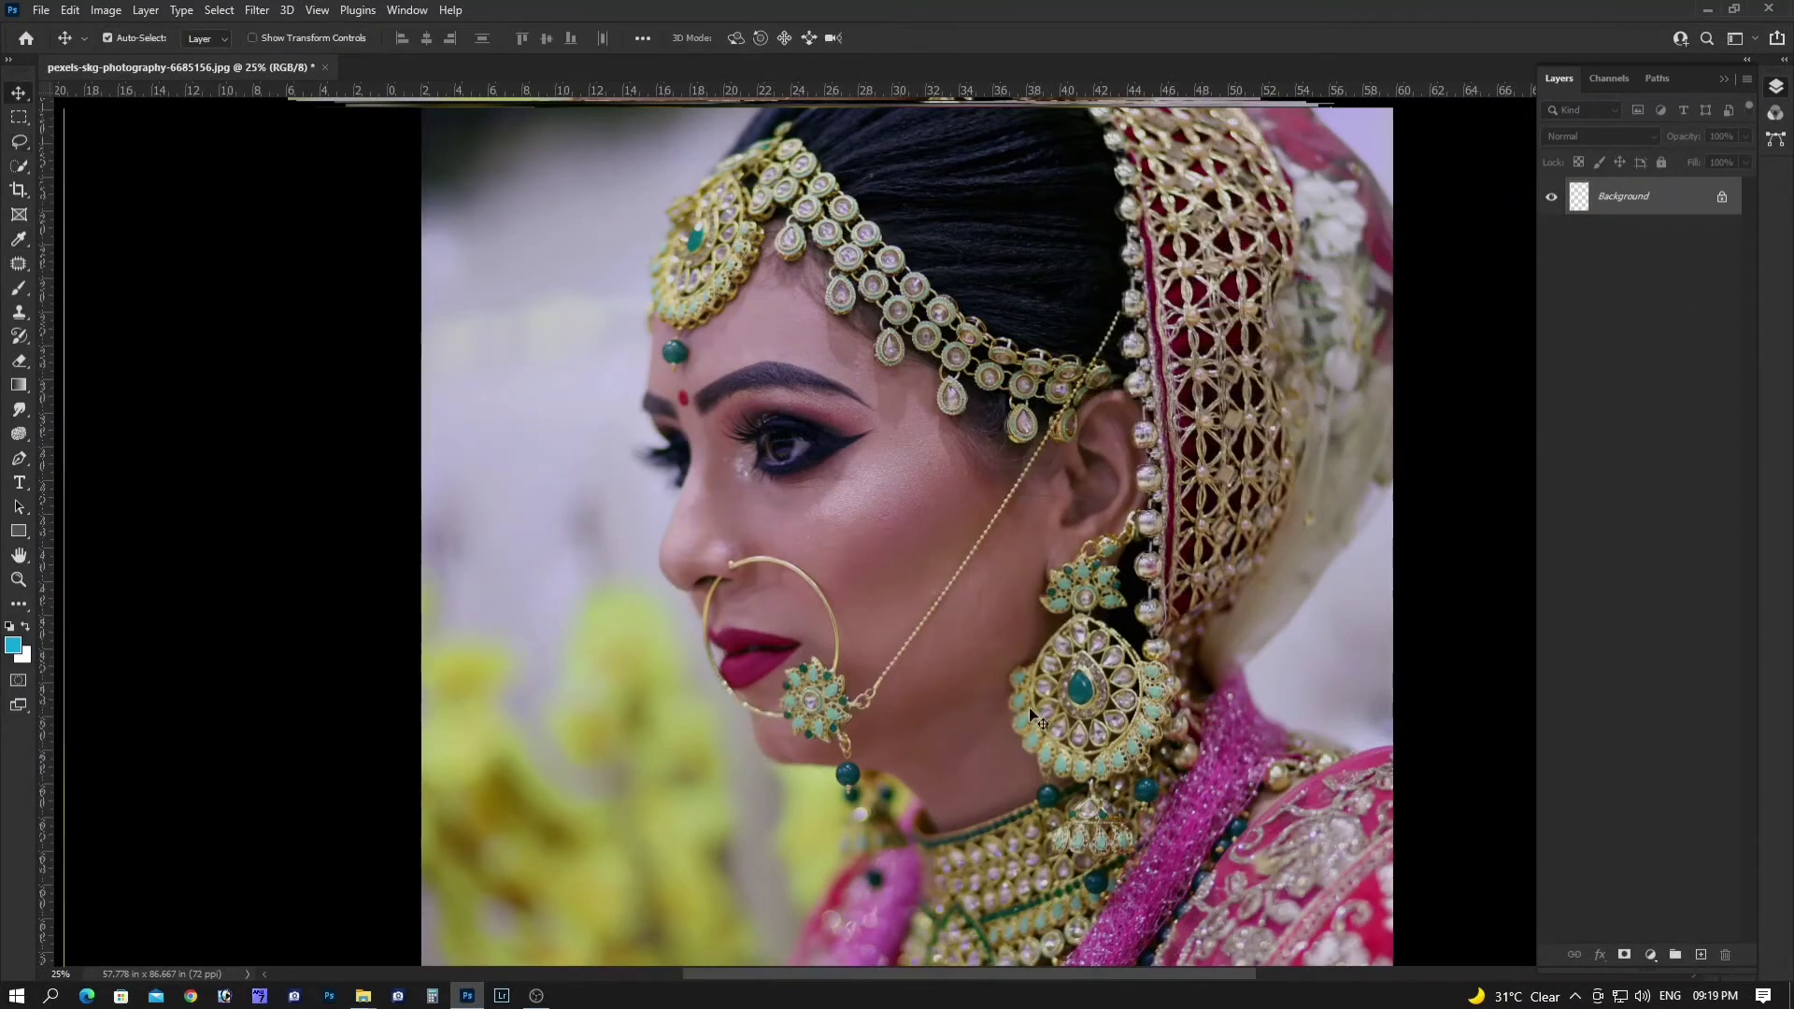
key(ctrl+minus)
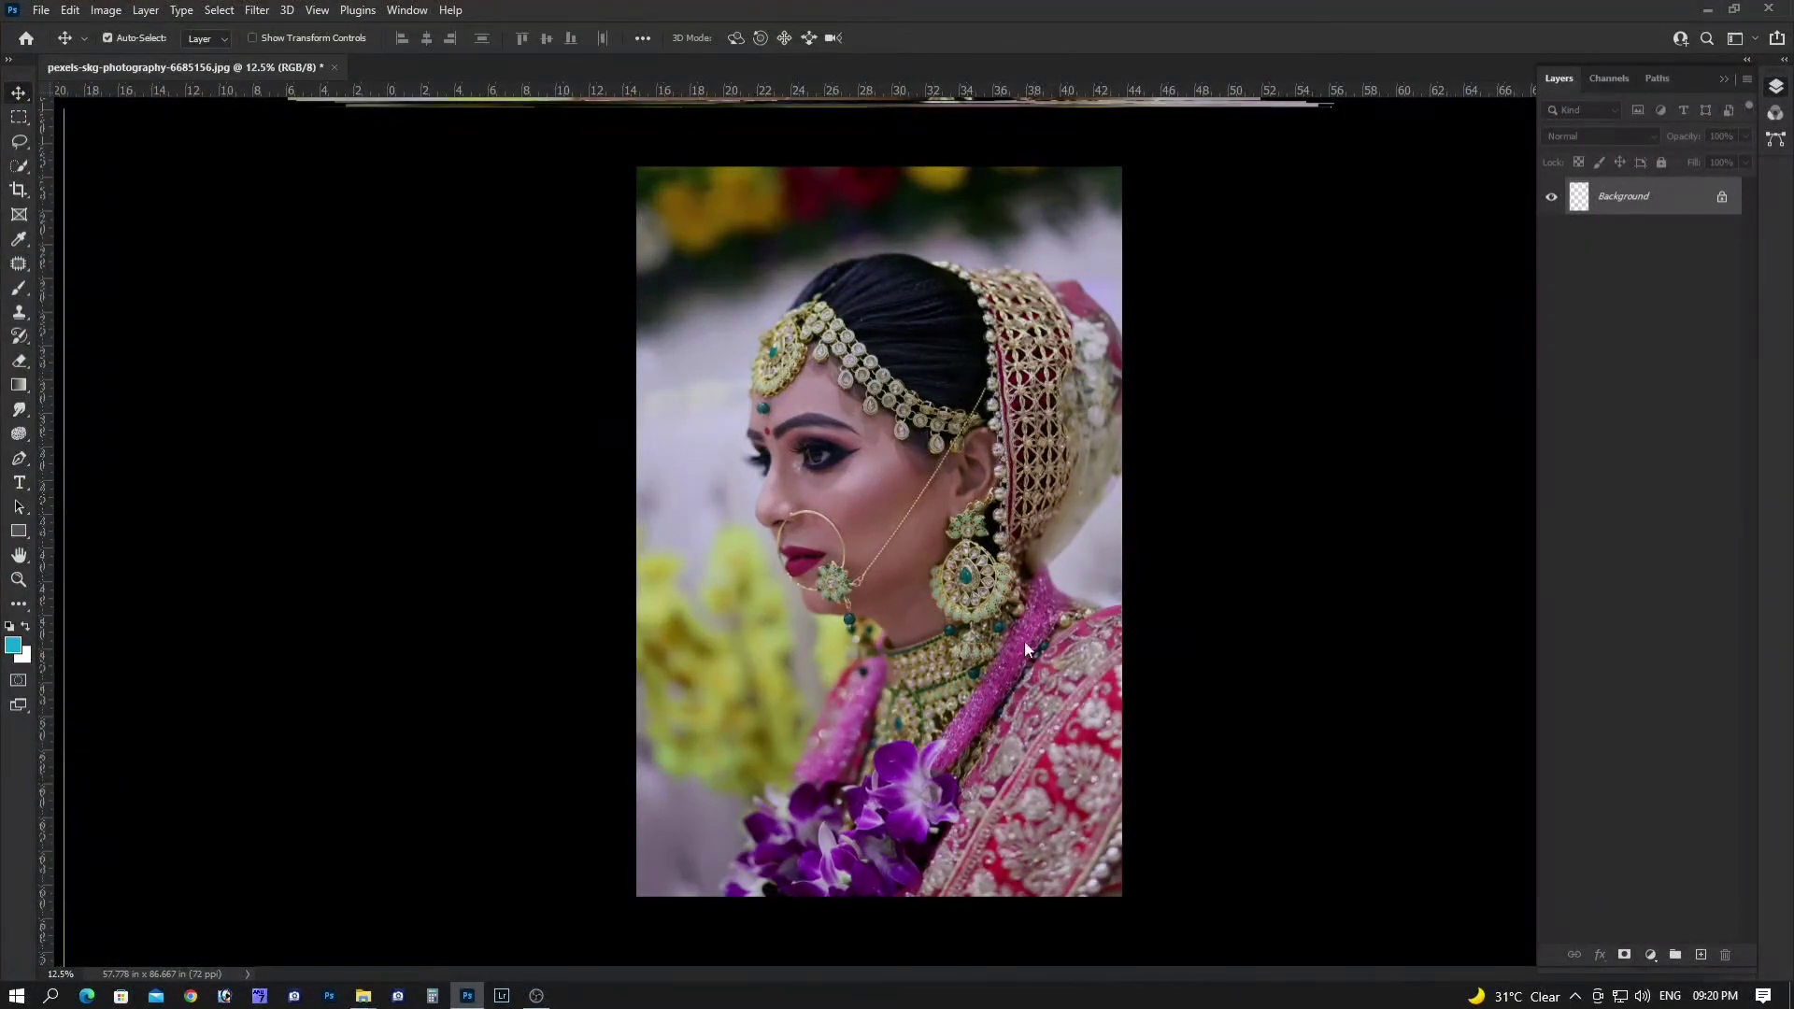
Open the Camera Raw filter and nudge Color Mixer Yellows saturation to +1
key(ctrl+shift+a)
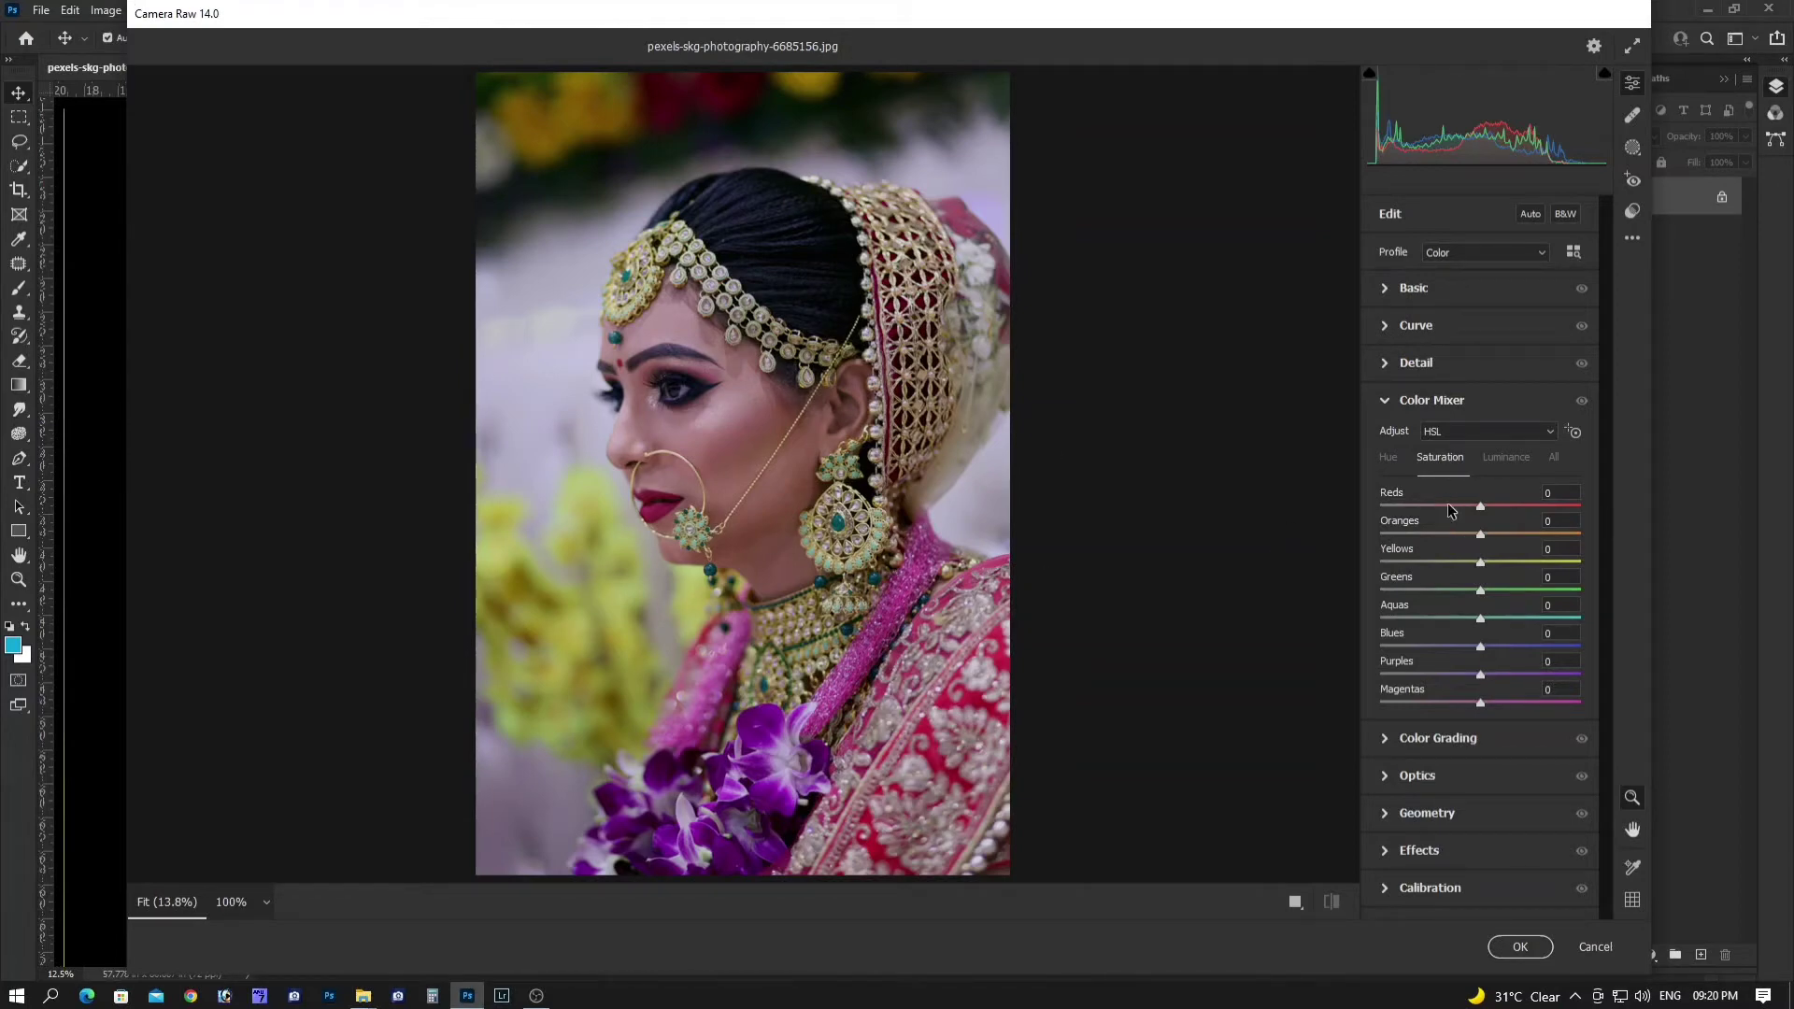
click(1386, 403)
click(1482, 564)
Inspect the preview at full size around the lips, nose ring, eye and headpiece
click(230, 902)
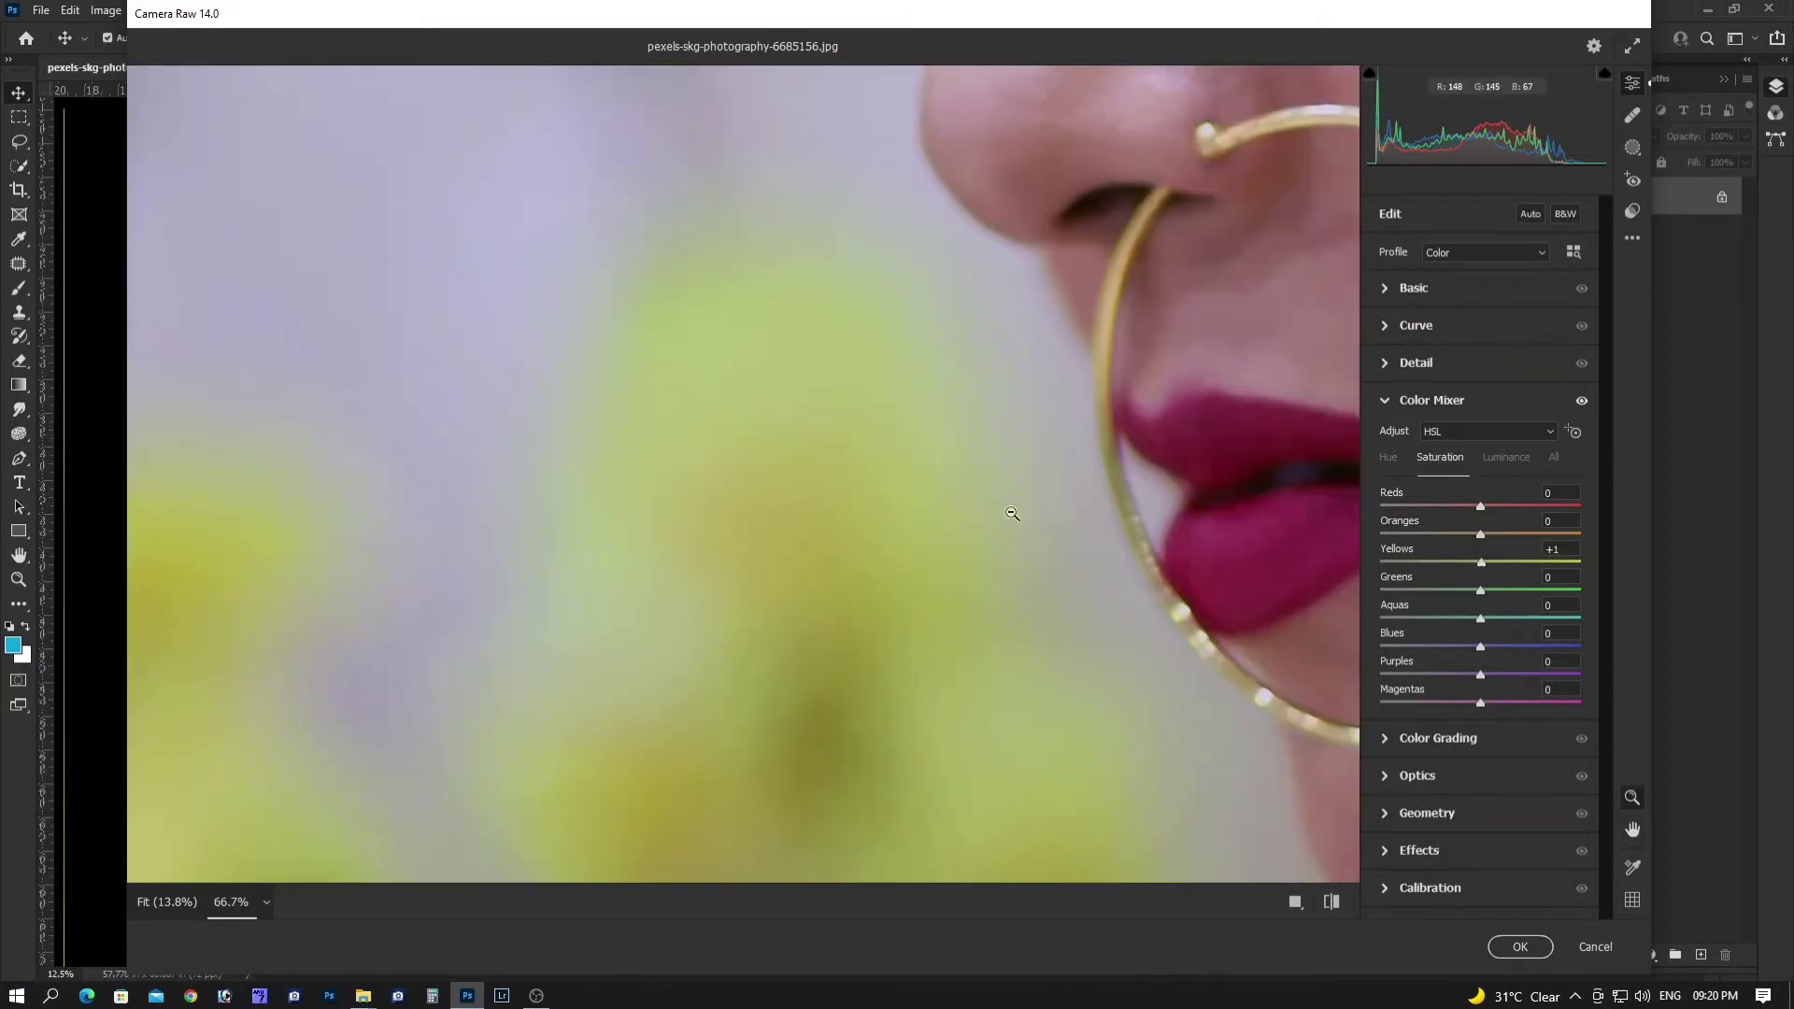
scroll(1009, 513, down, 1)
drag(962, 513, 796, 533)
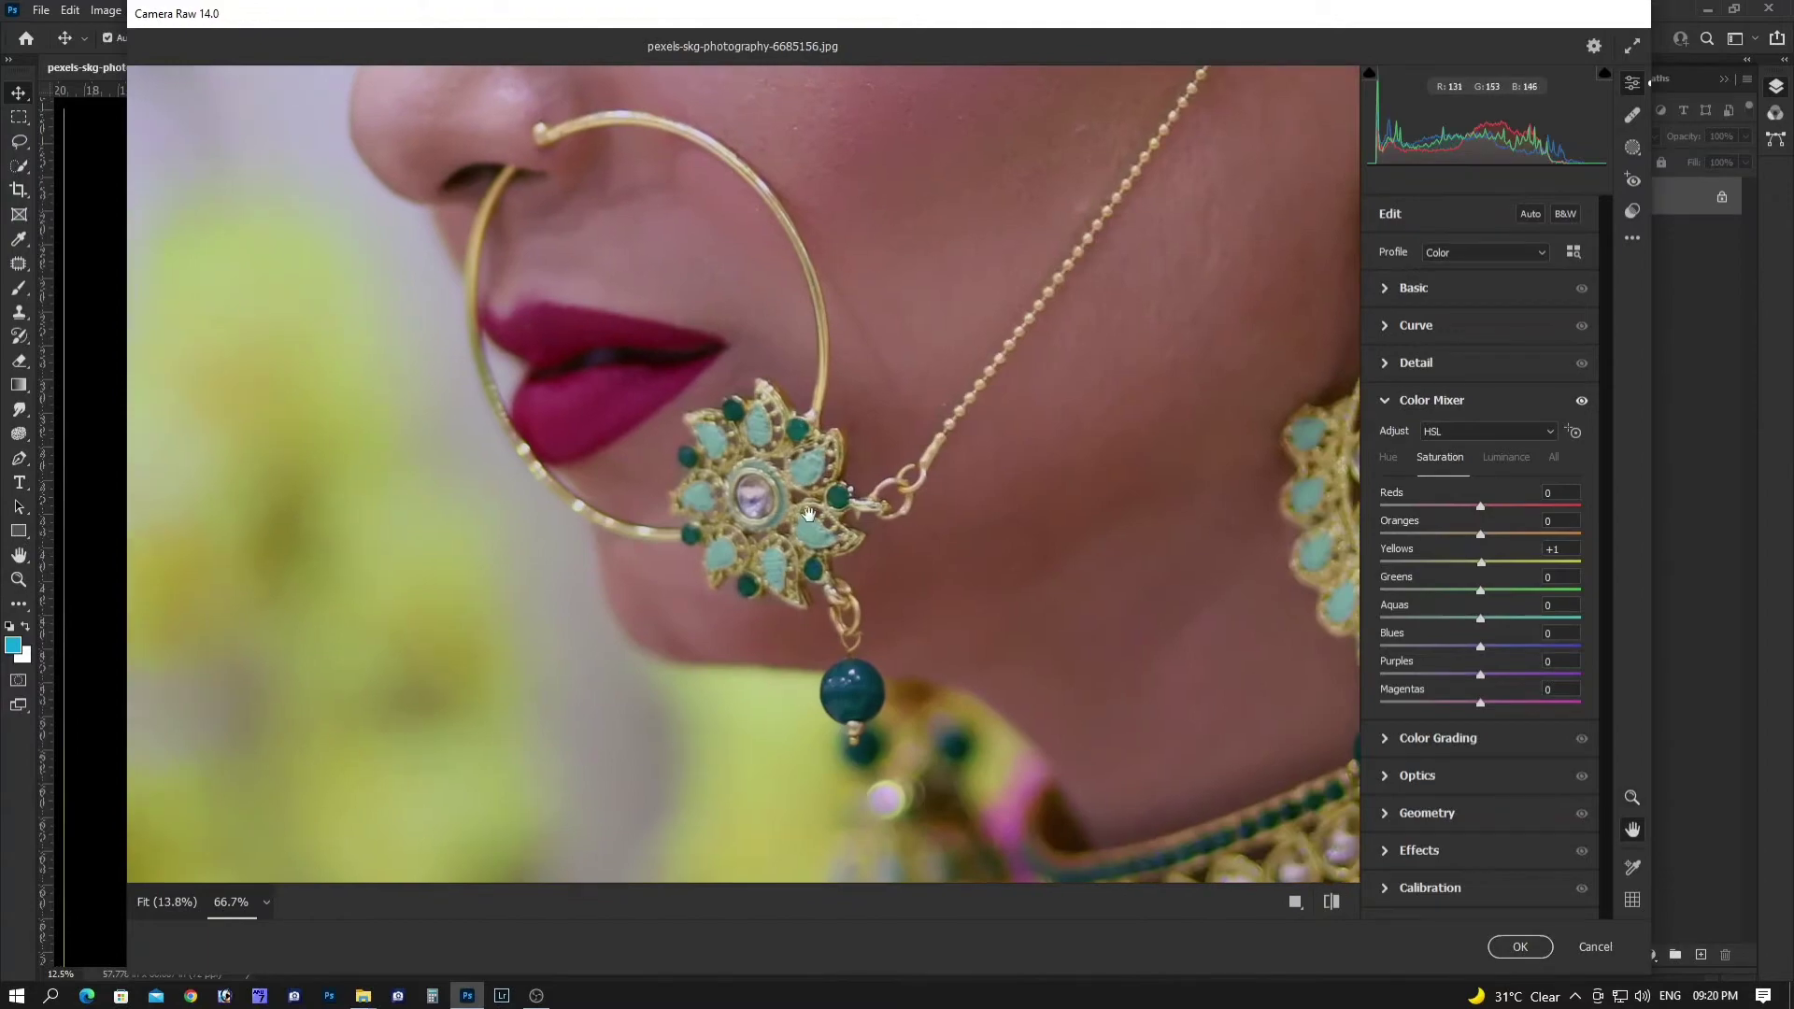
scroll(808, 520, down, 1)
mouse_move(808, 521)
mouse_down()
mouse_move(998, 598)
mouse_move(783, 199)
mouse_up()
drag(710, 94, 783, 512)
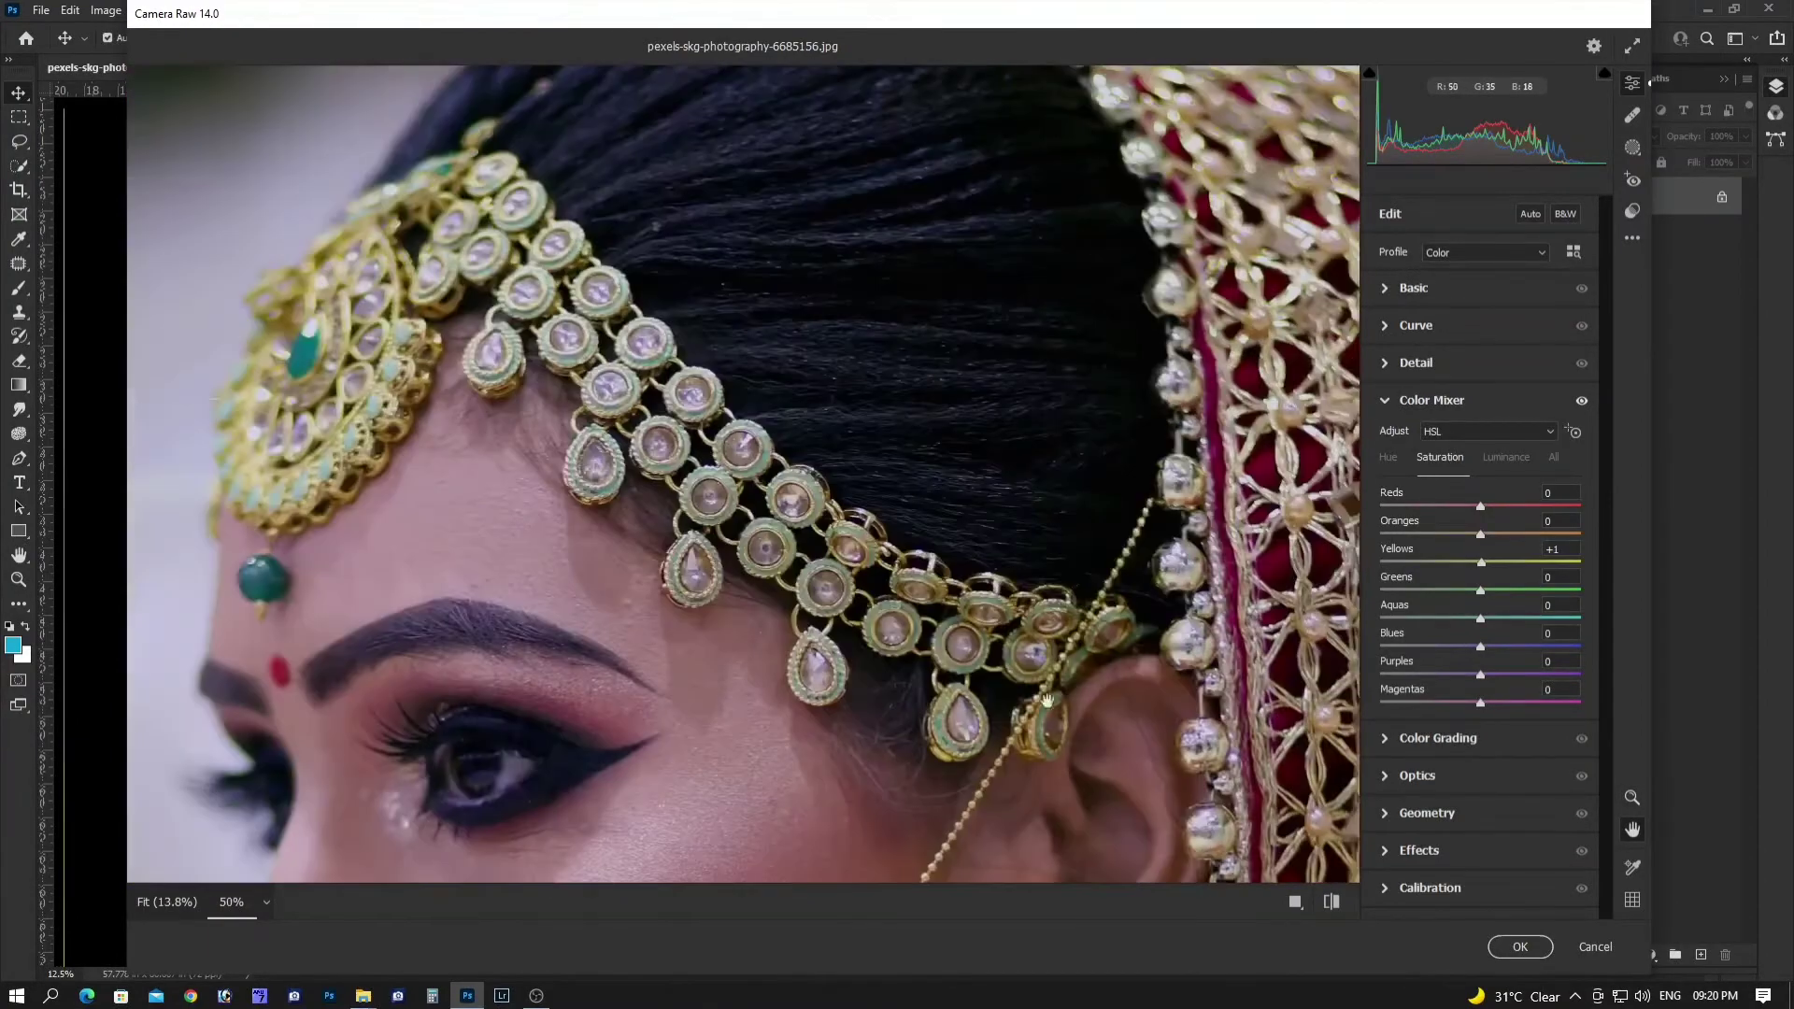
alt+click(782, 513)
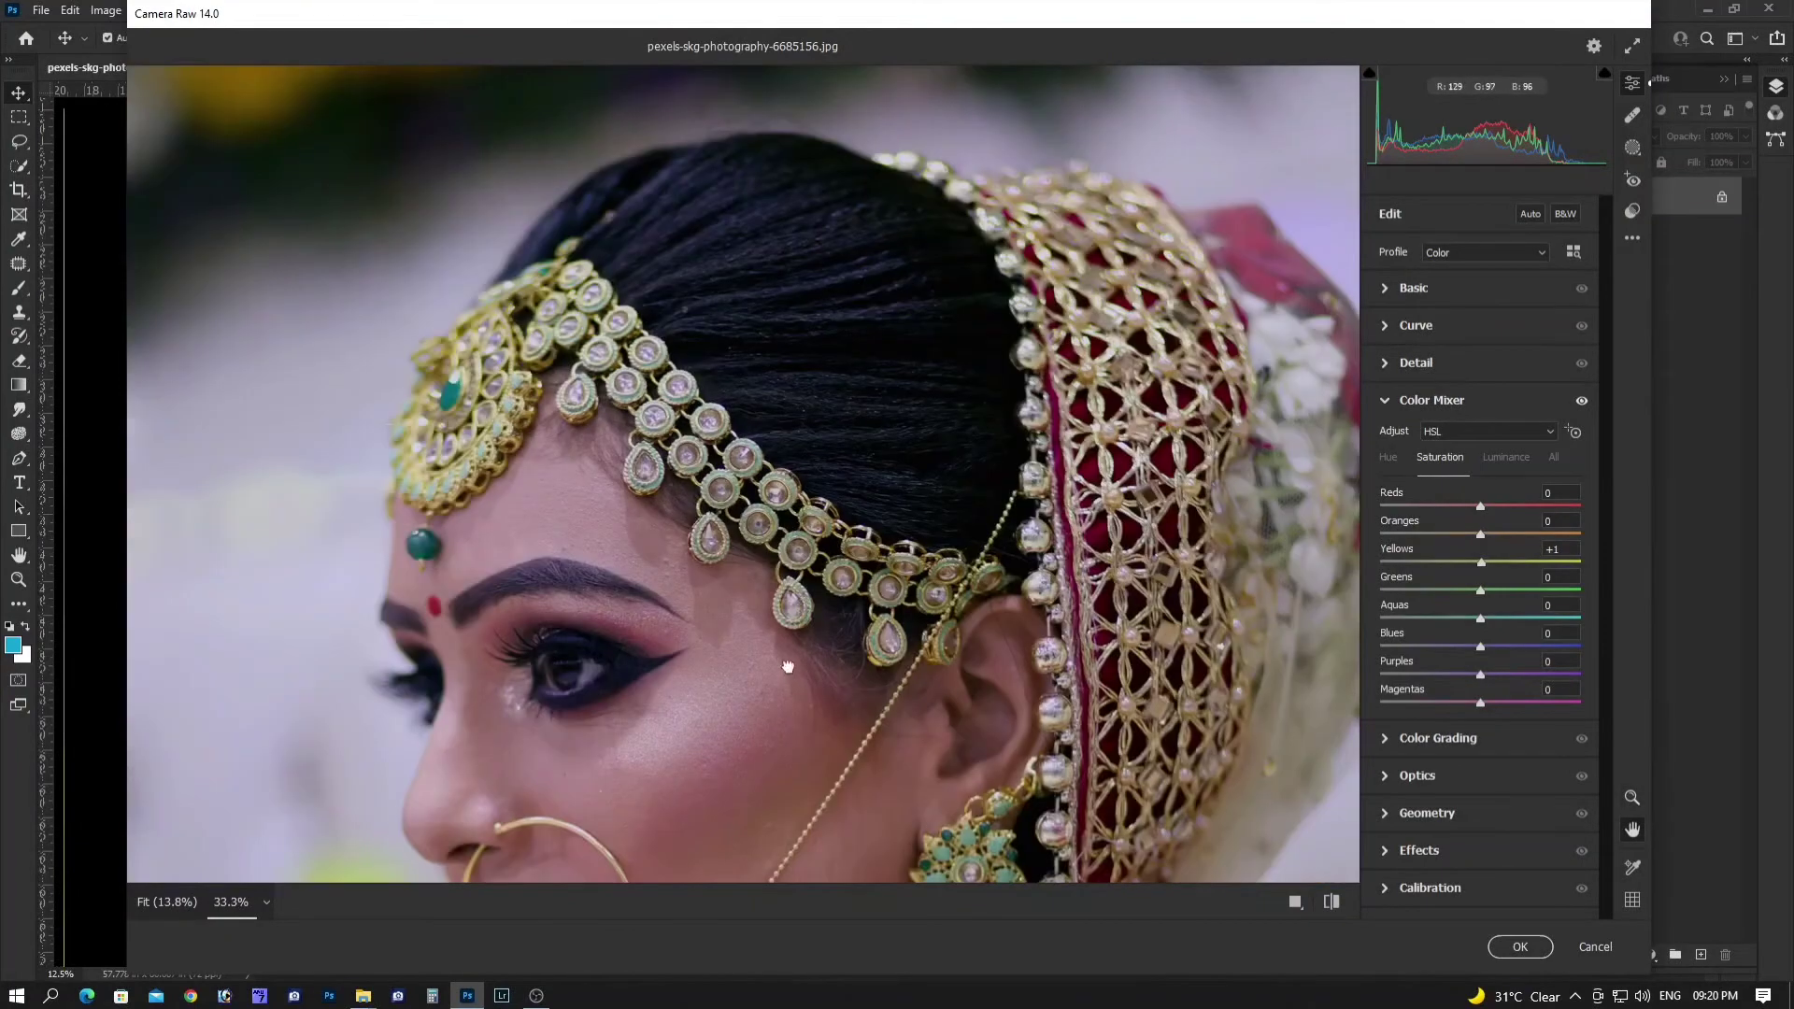
drag(783, 668, 864, 369)
drag(998, 671, 952, 321)
drag(1000, 430, 972, 663)
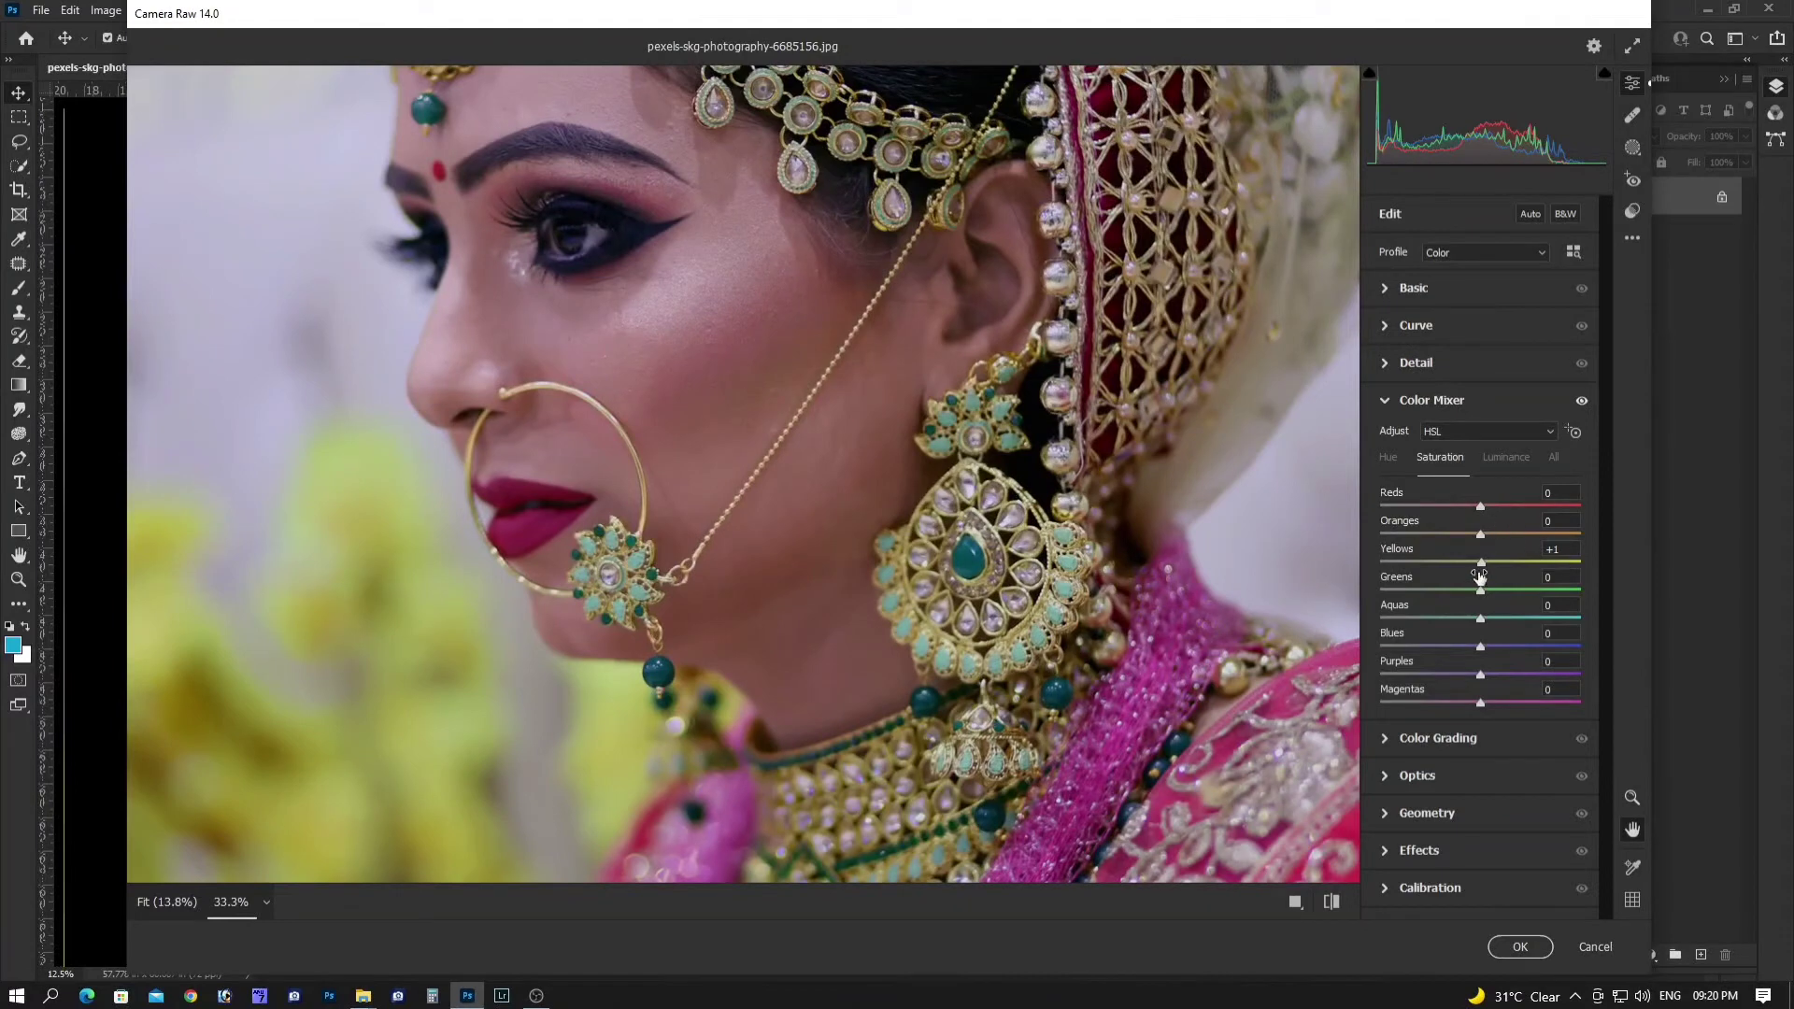
Raise Yellows saturation to +73 and compare before and after
drag(1483, 559, 1557, 566)
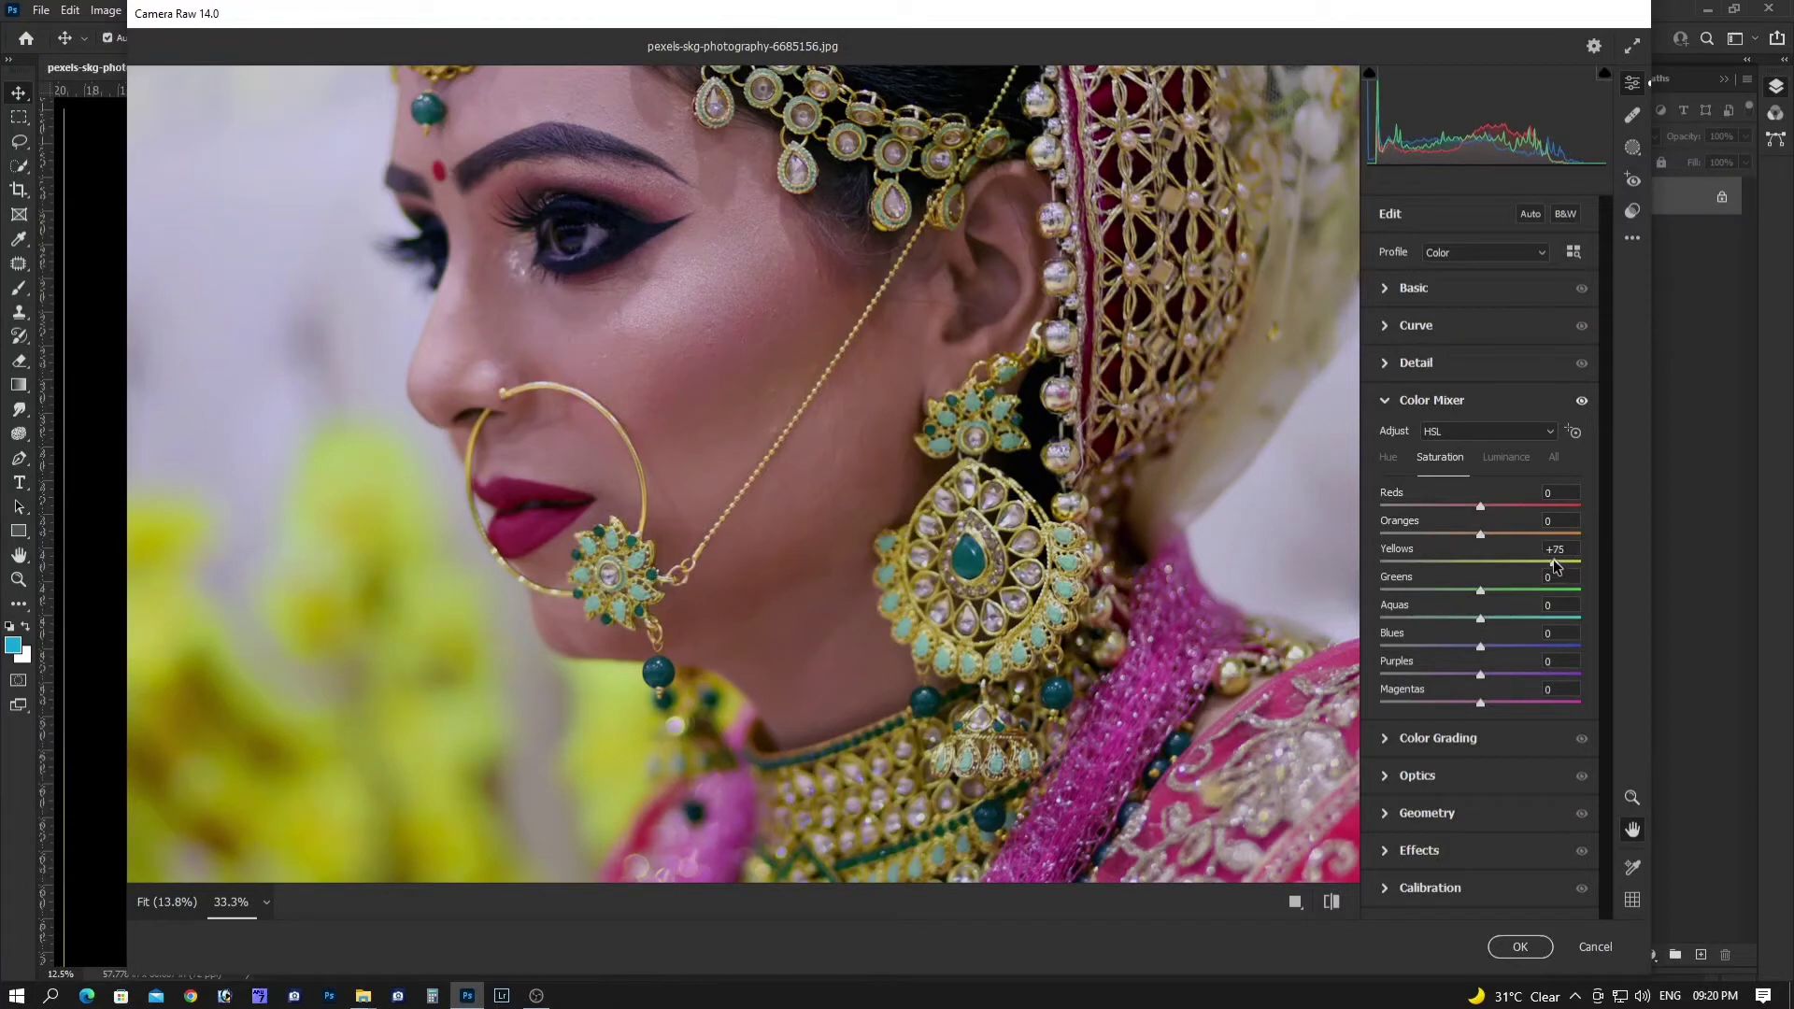
key(ctrl+minus)
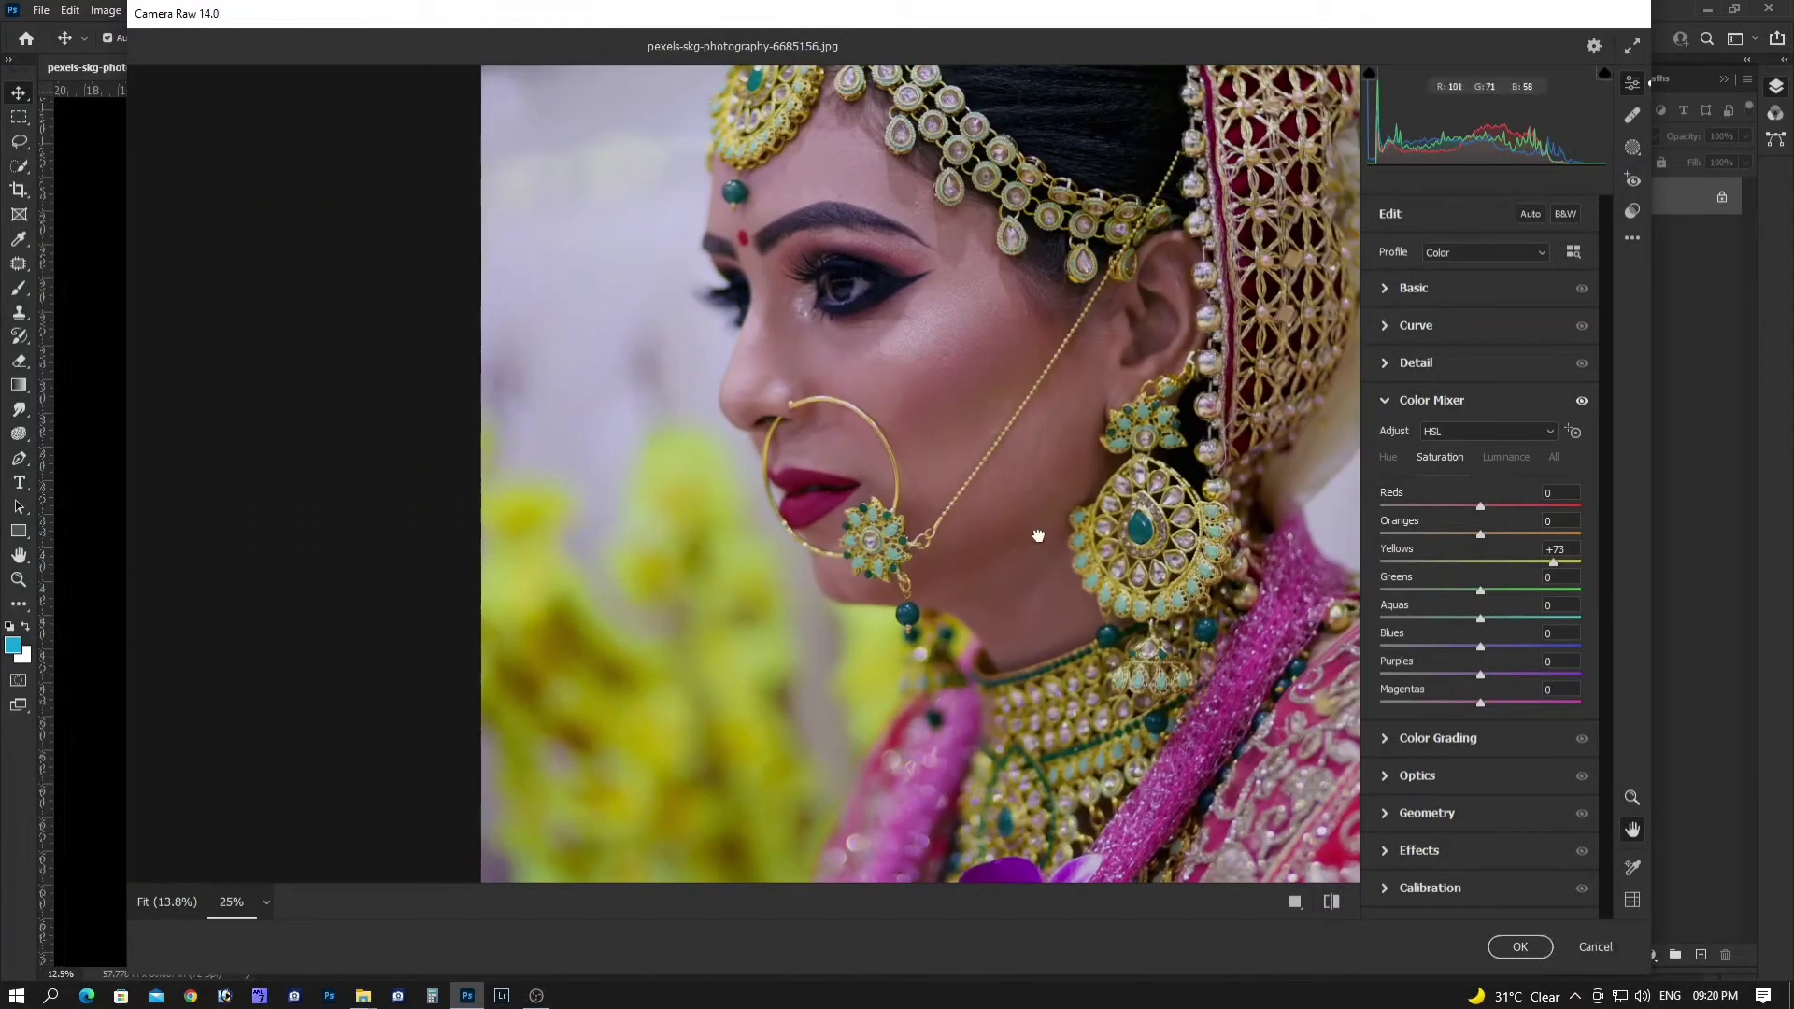
click(1332, 902)
click(1331, 902)
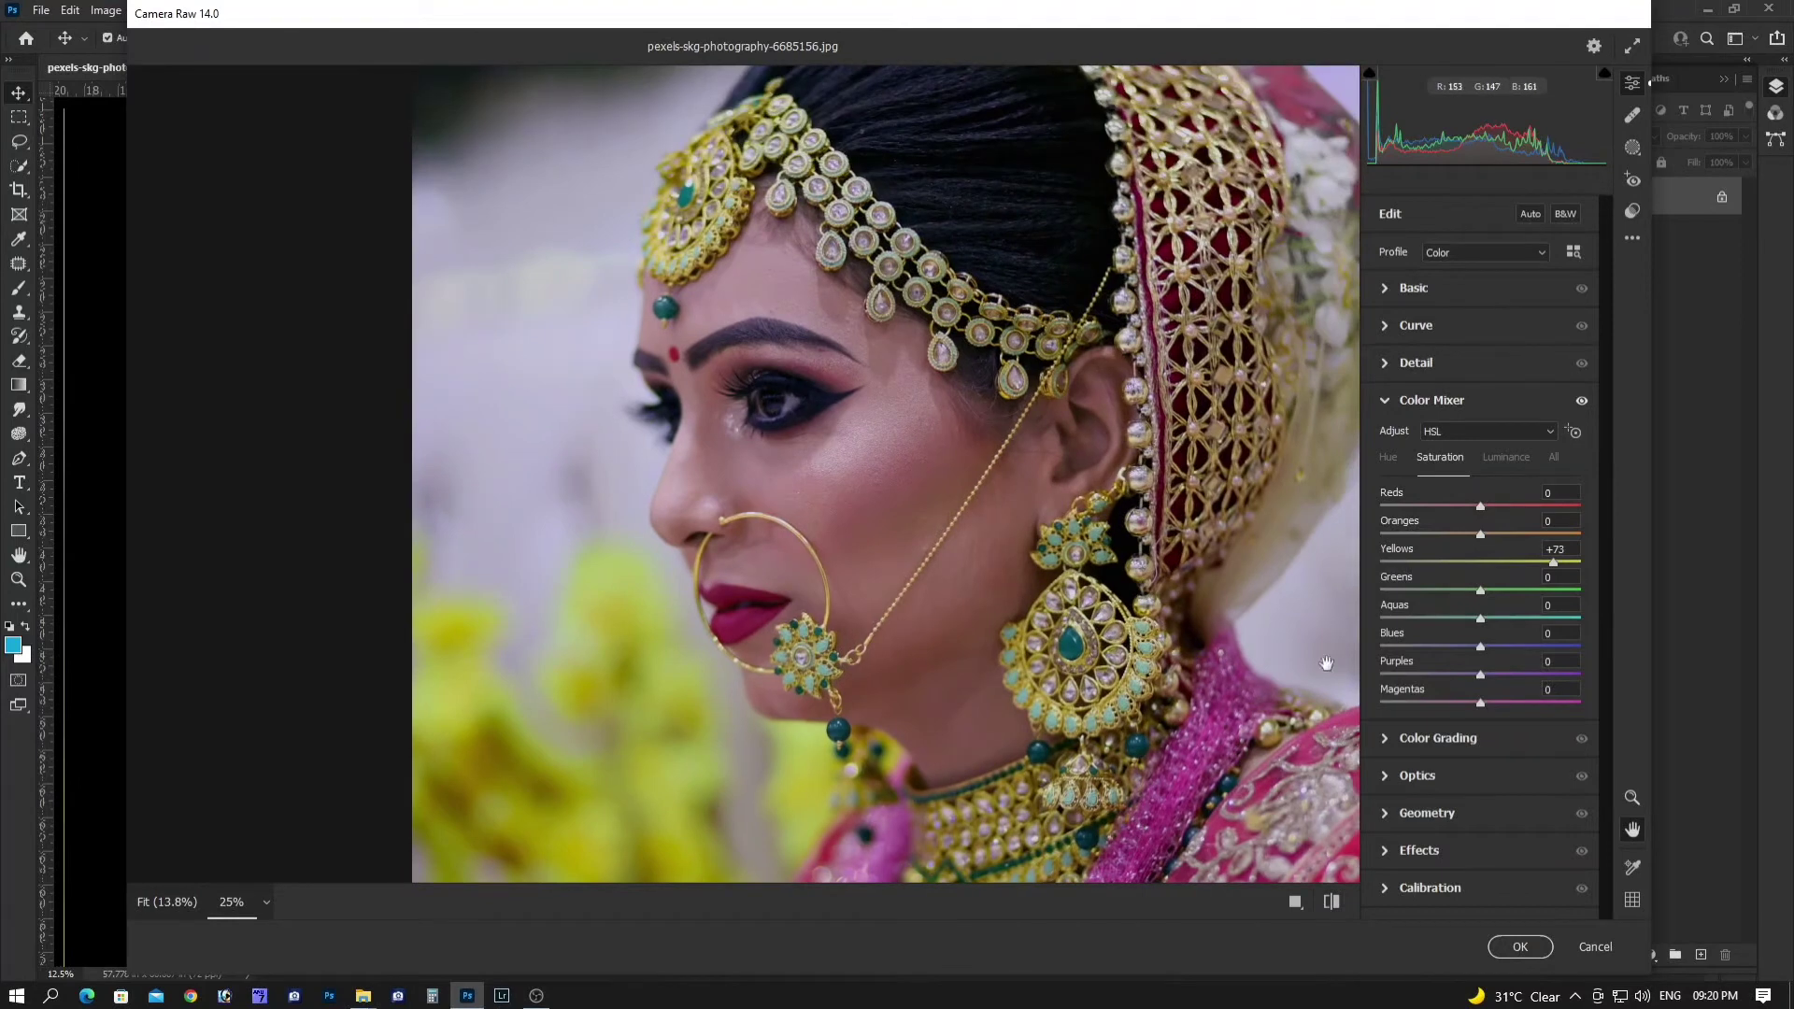
Set Luminance Oranges +16, Purples +17, Magentas +14 and apply the Camera Raw edits
click(1498, 460)
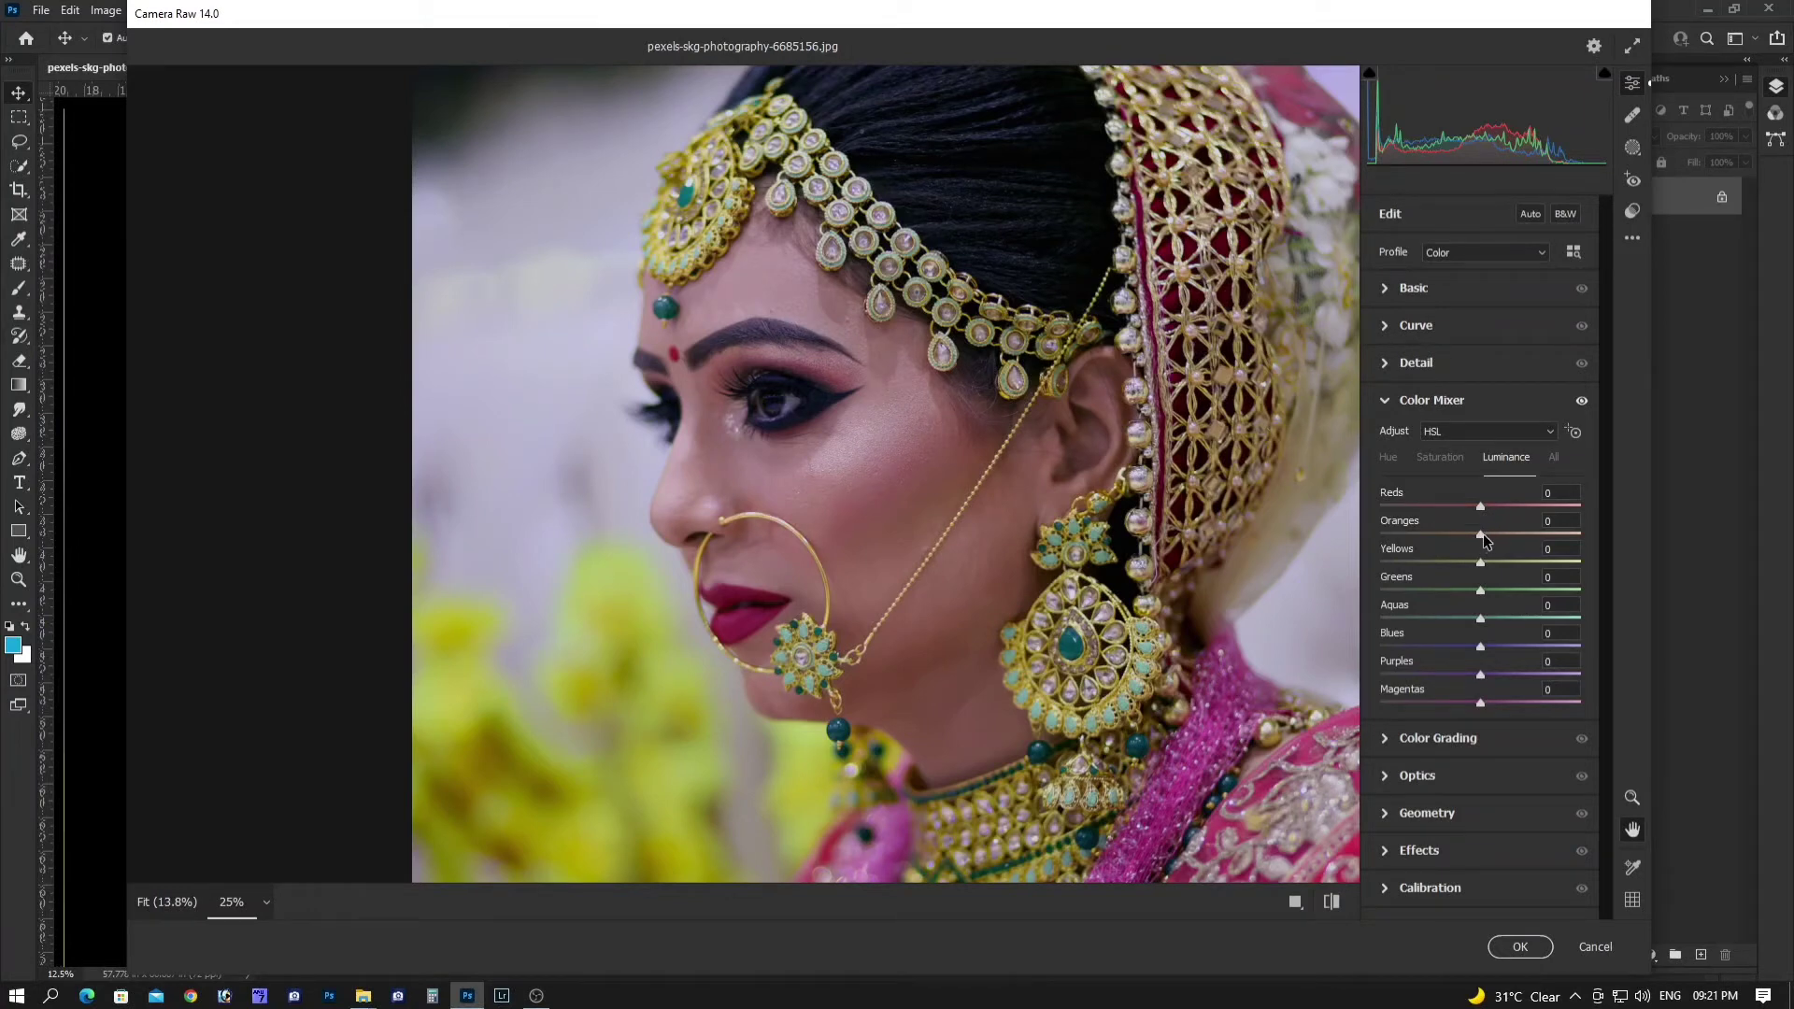
drag(1481, 533, 1485, 525)
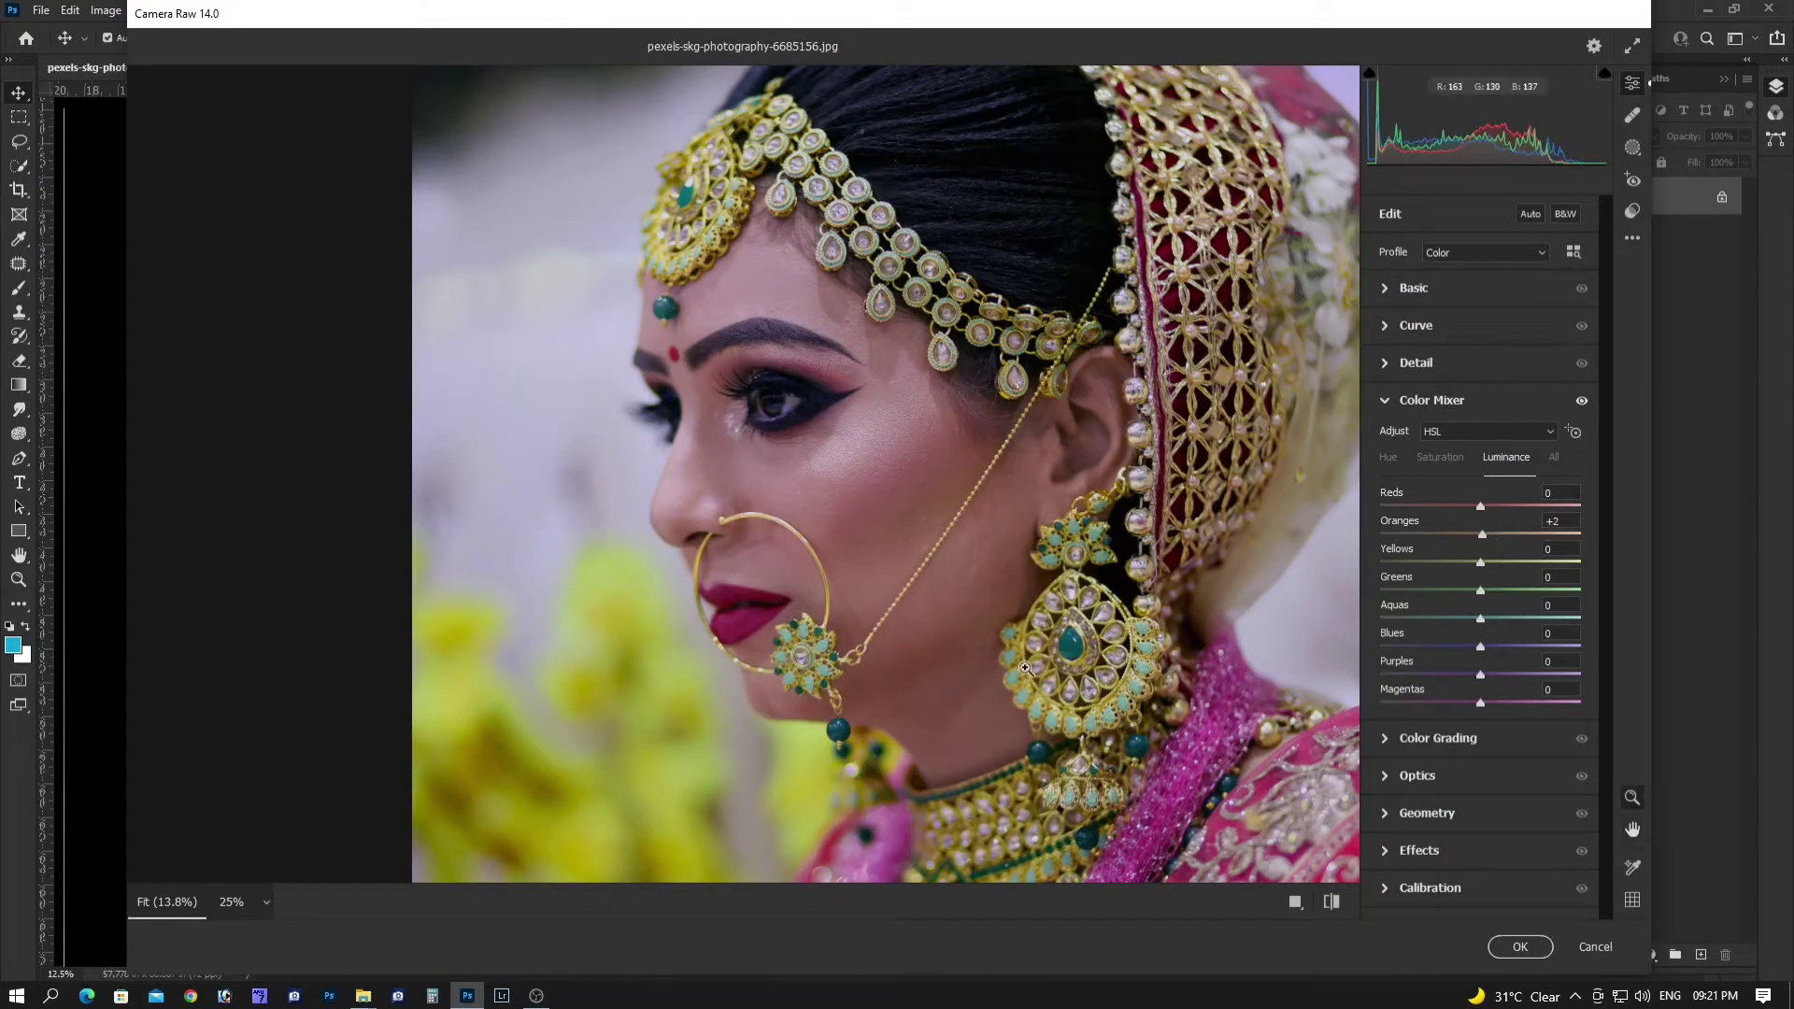
key(ctrl+0)
click(652, 424)
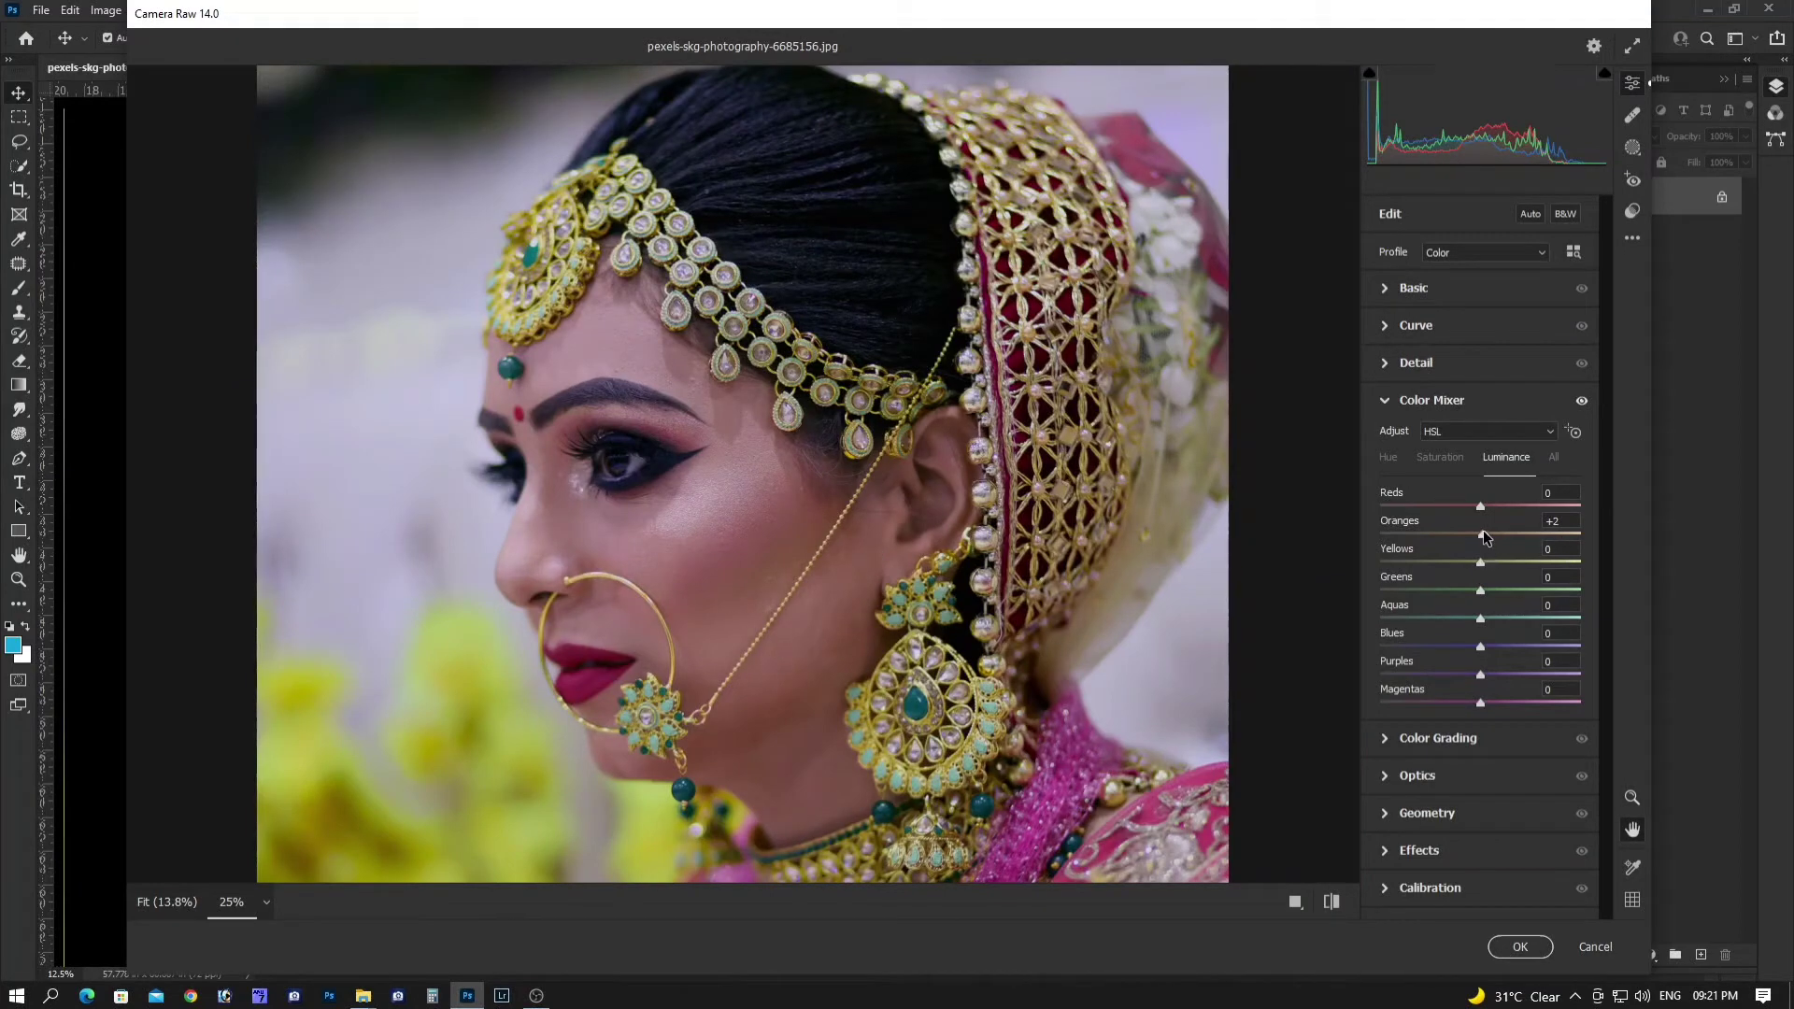
drag(1483, 530, 1501, 533)
drag(1481, 703, 1500, 675)
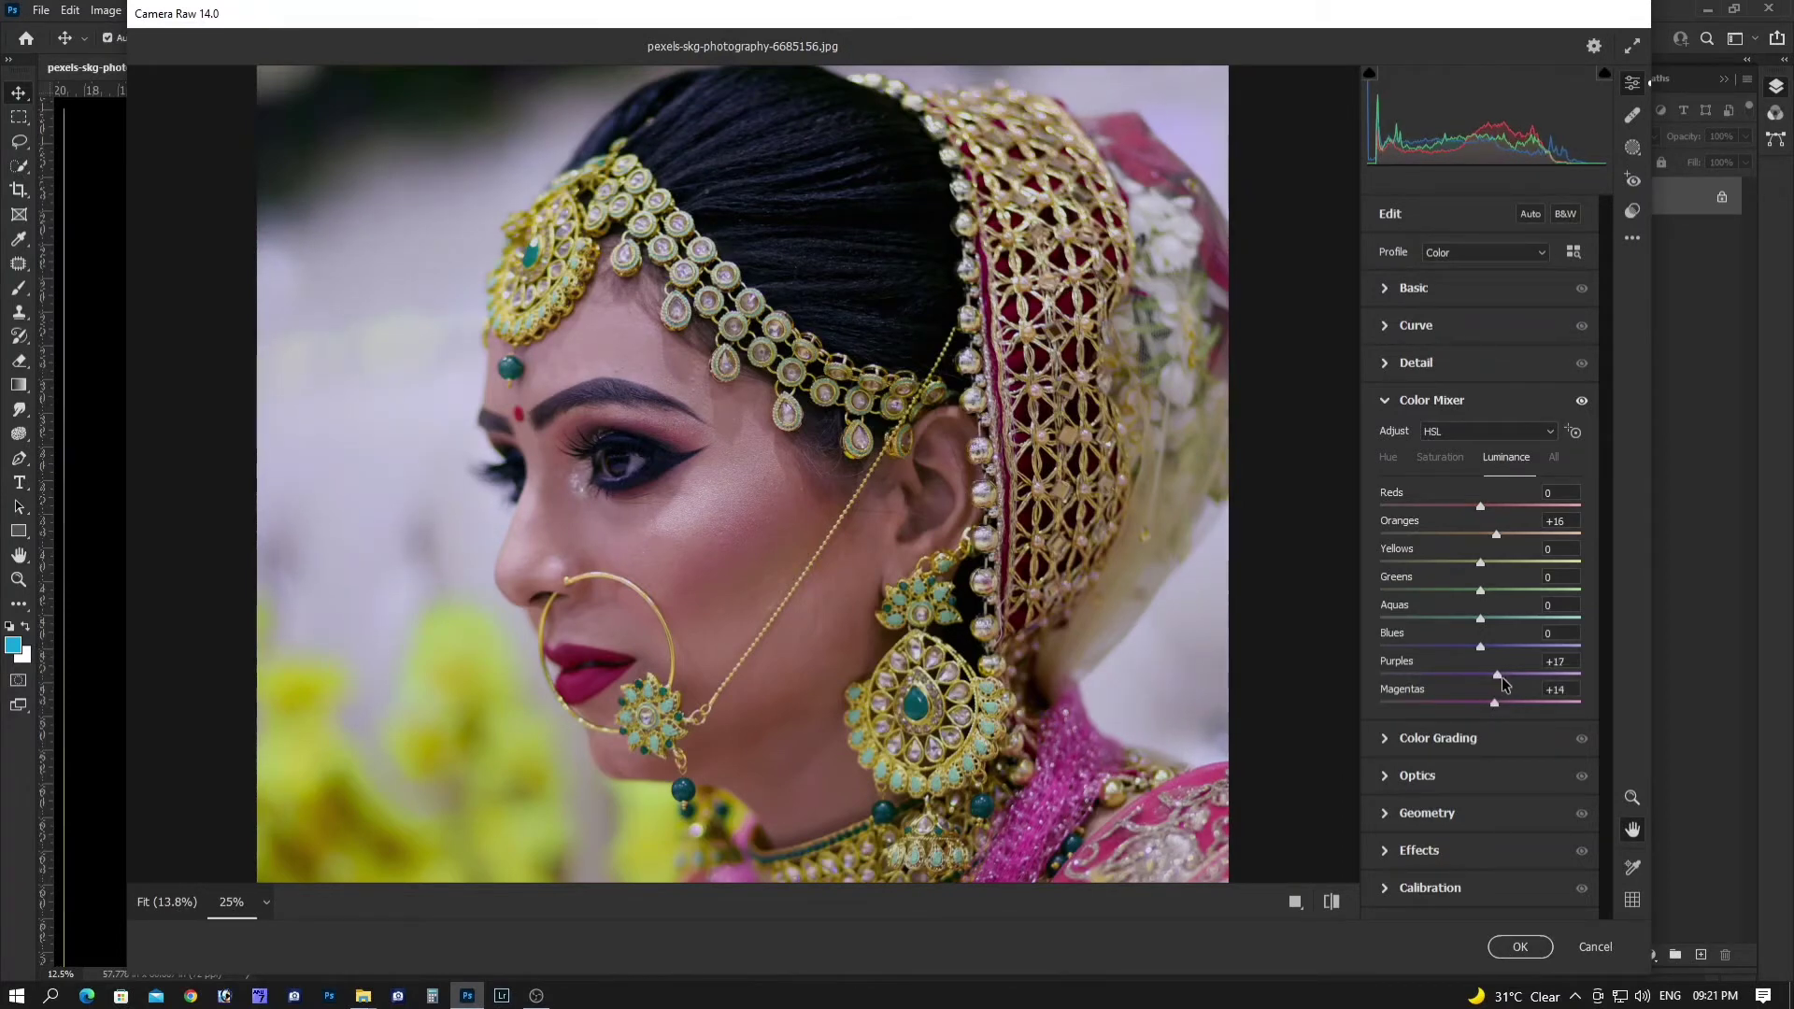
click(1520, 946)
scroll(911, 491, up, 1)
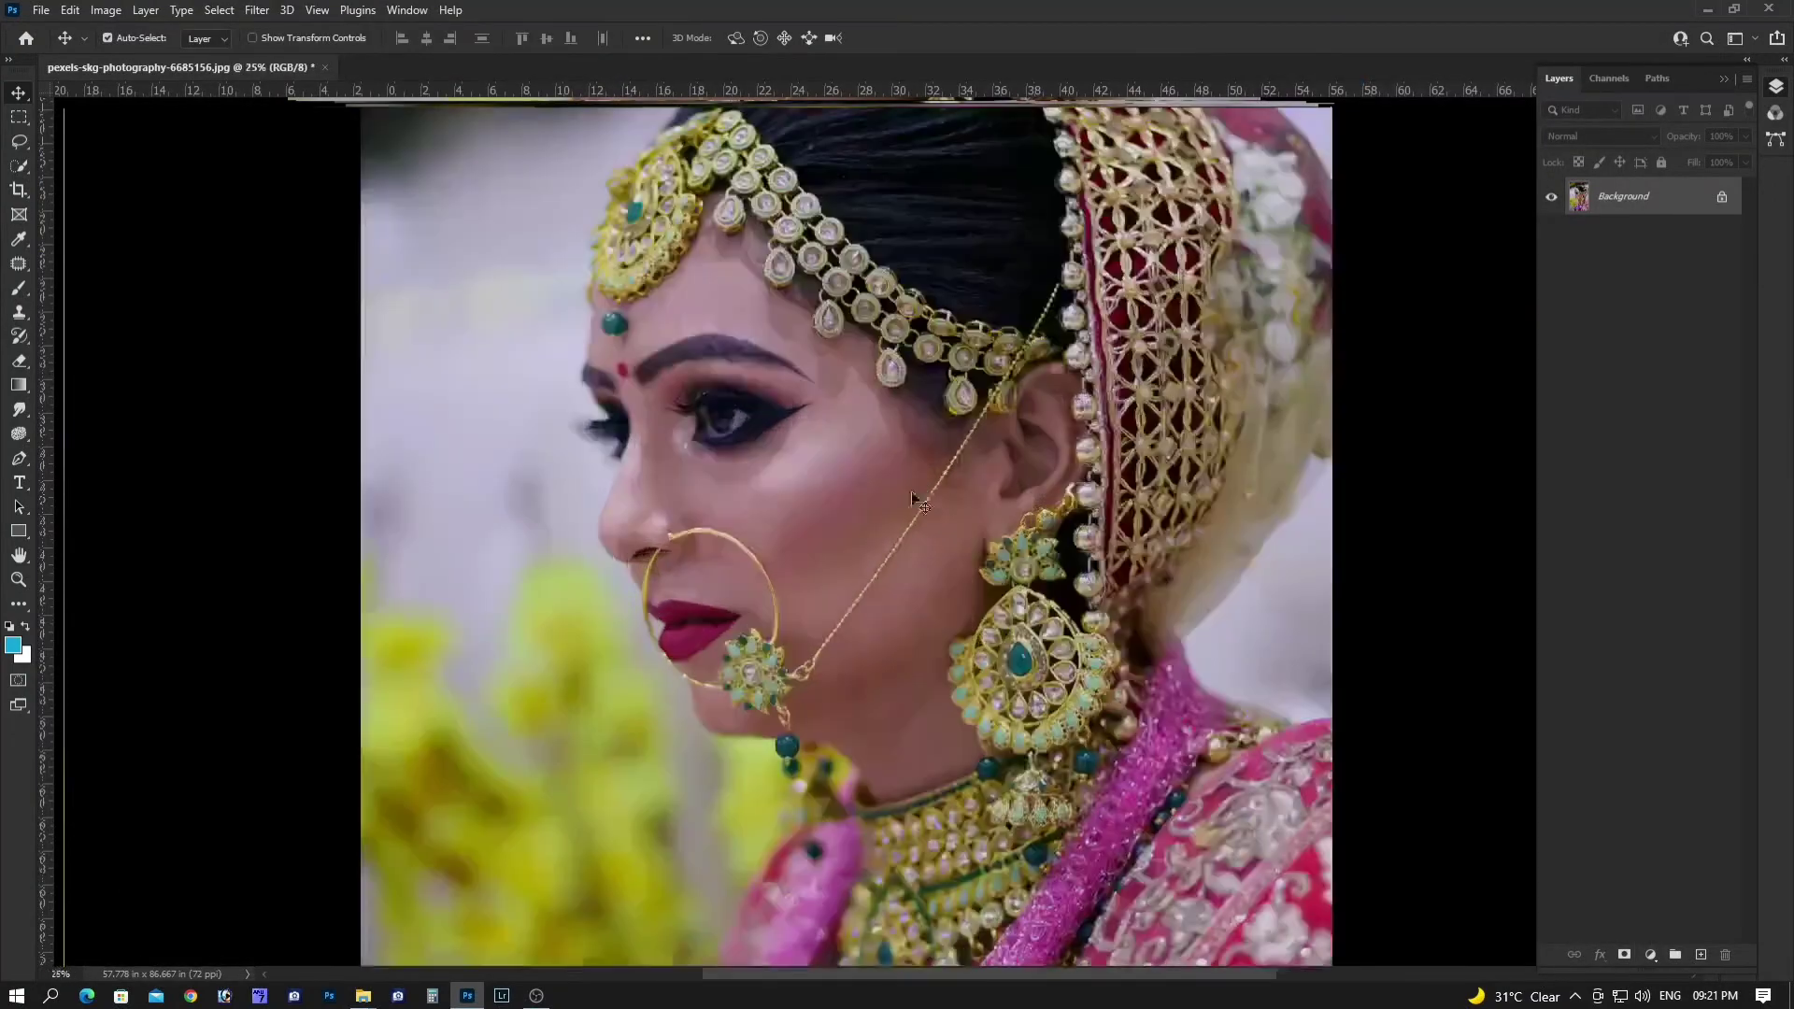
drag(911, 492, 899, 594)
scroll(788, 663, up, 1)
scroll(788, 662, up, 1)
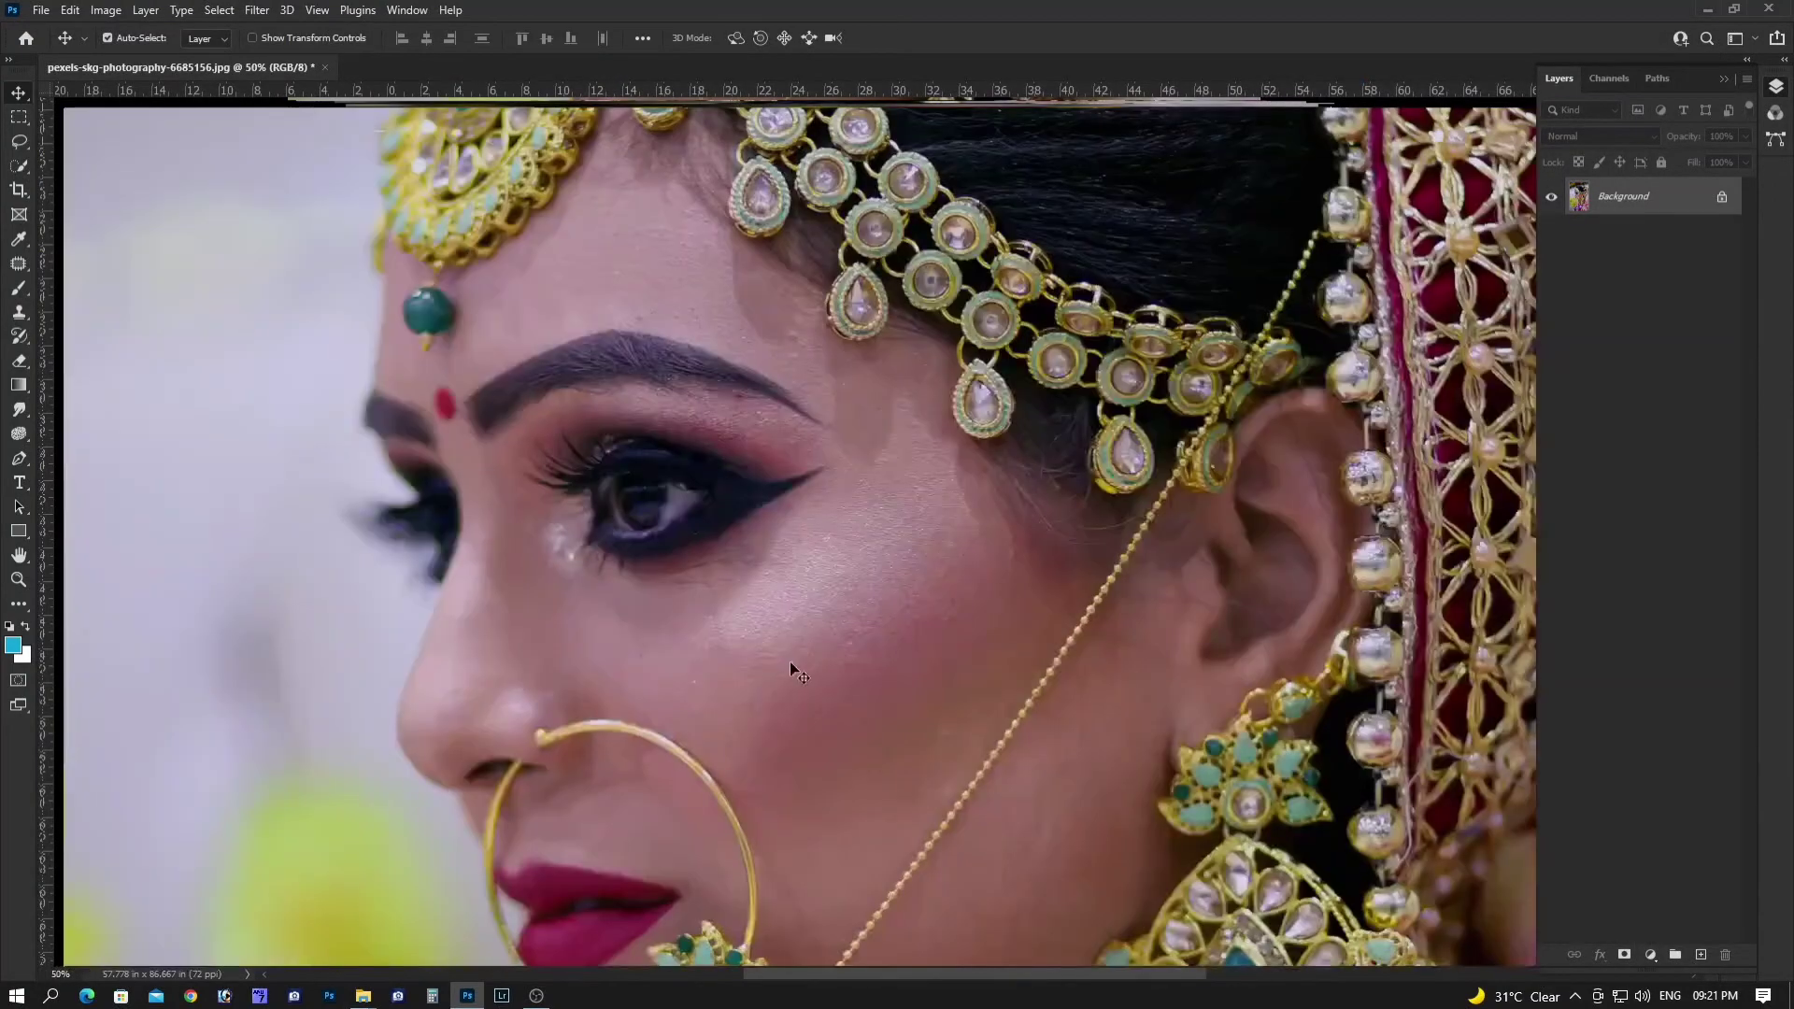
scroll(660, 520, up, 1)
scroll(664, 529, down, 1)
scroll(1074, 545, up, 2)
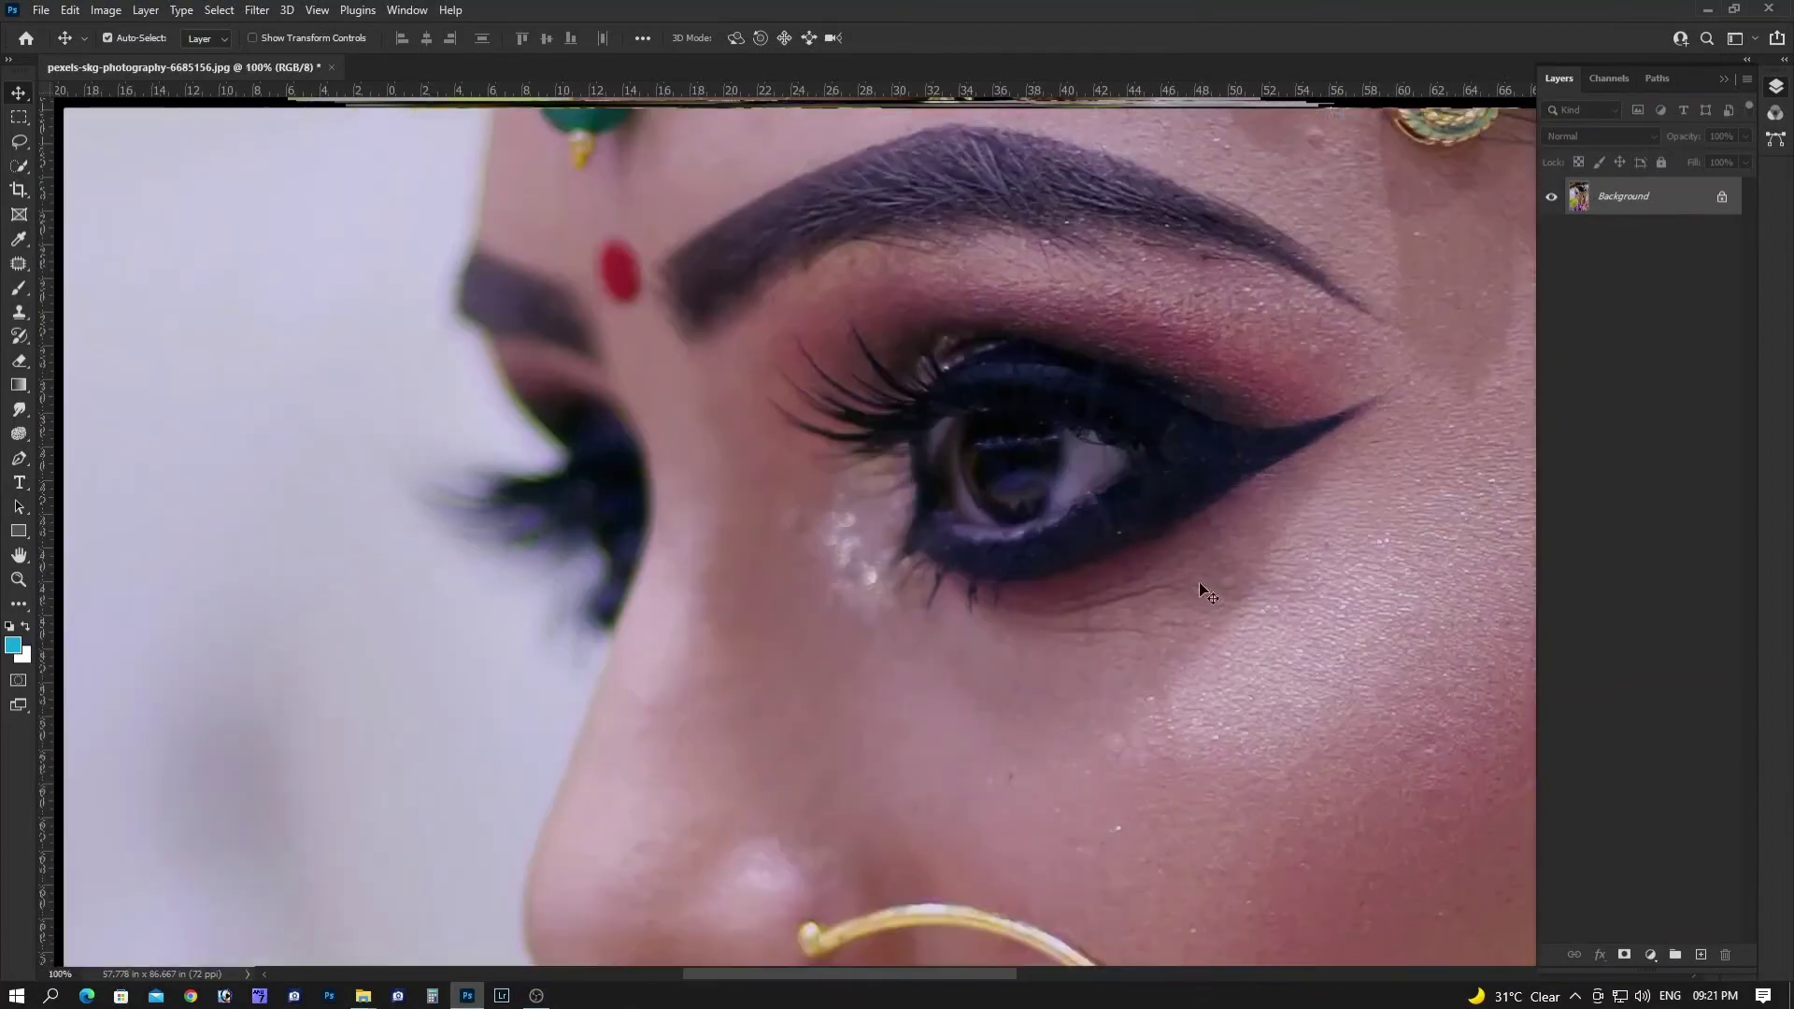
drag(1061, 542, 983, 564)
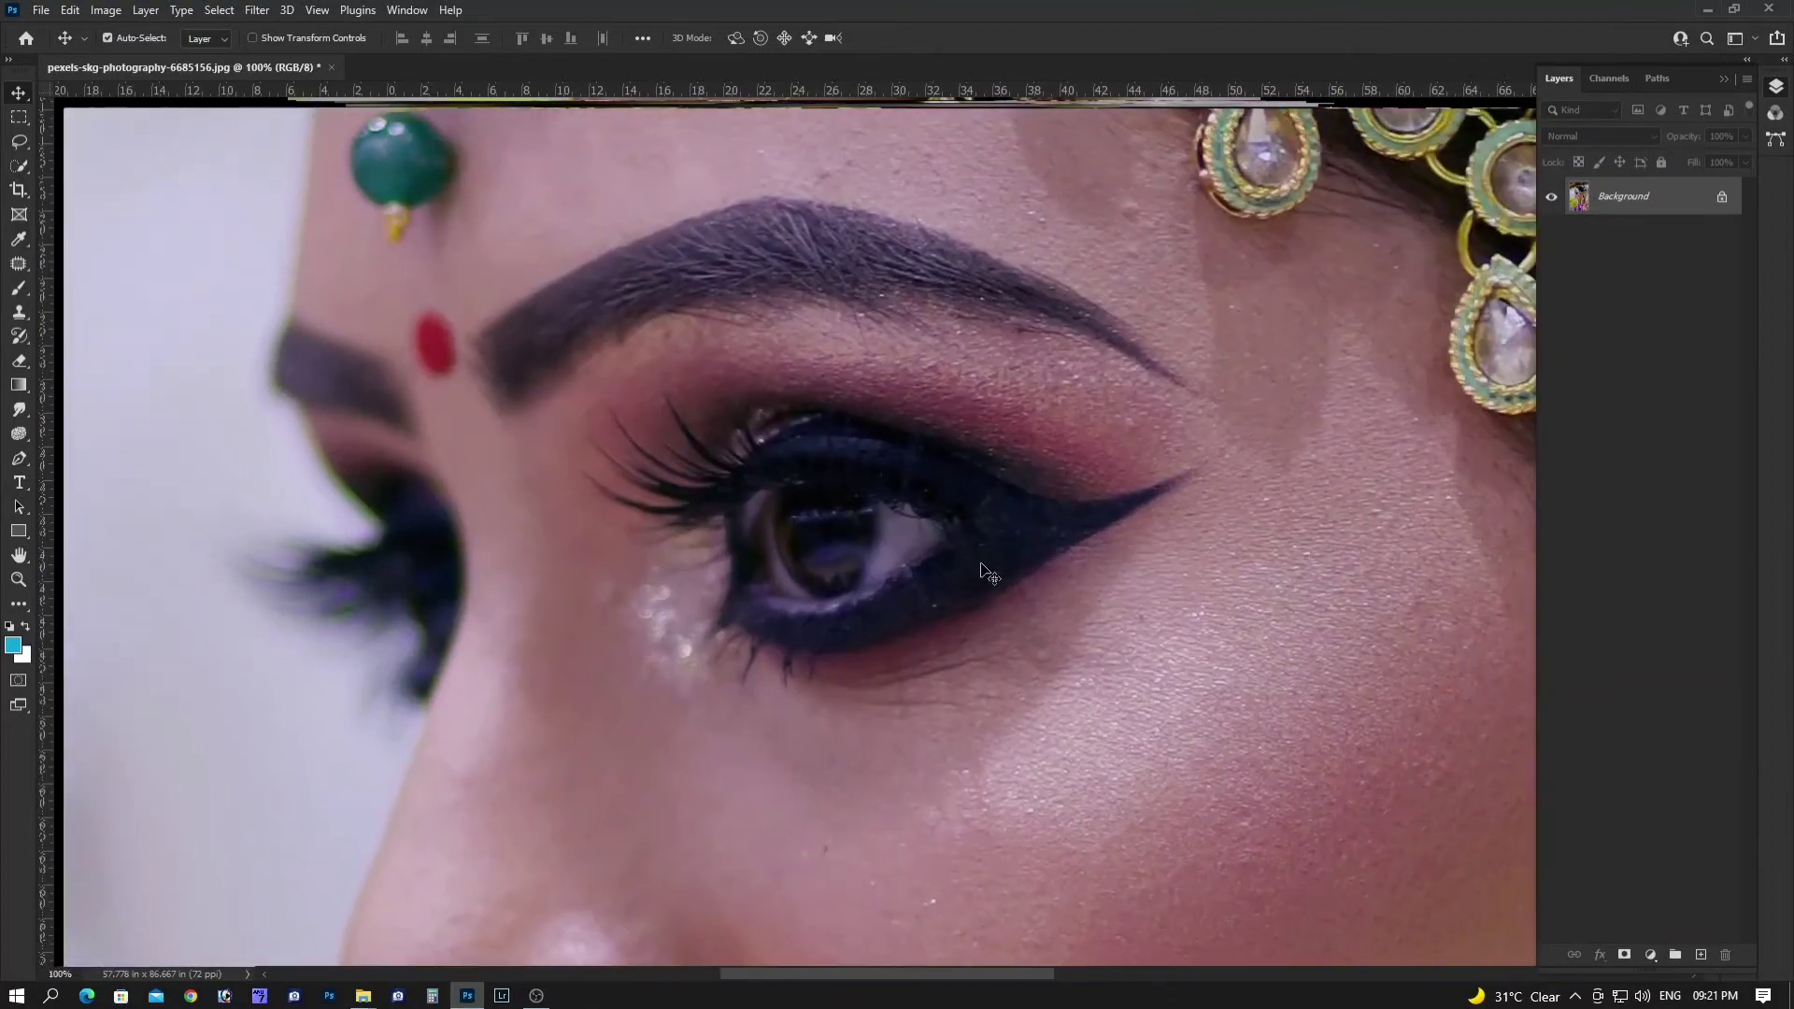
scroll(1073, 620, down, 4)
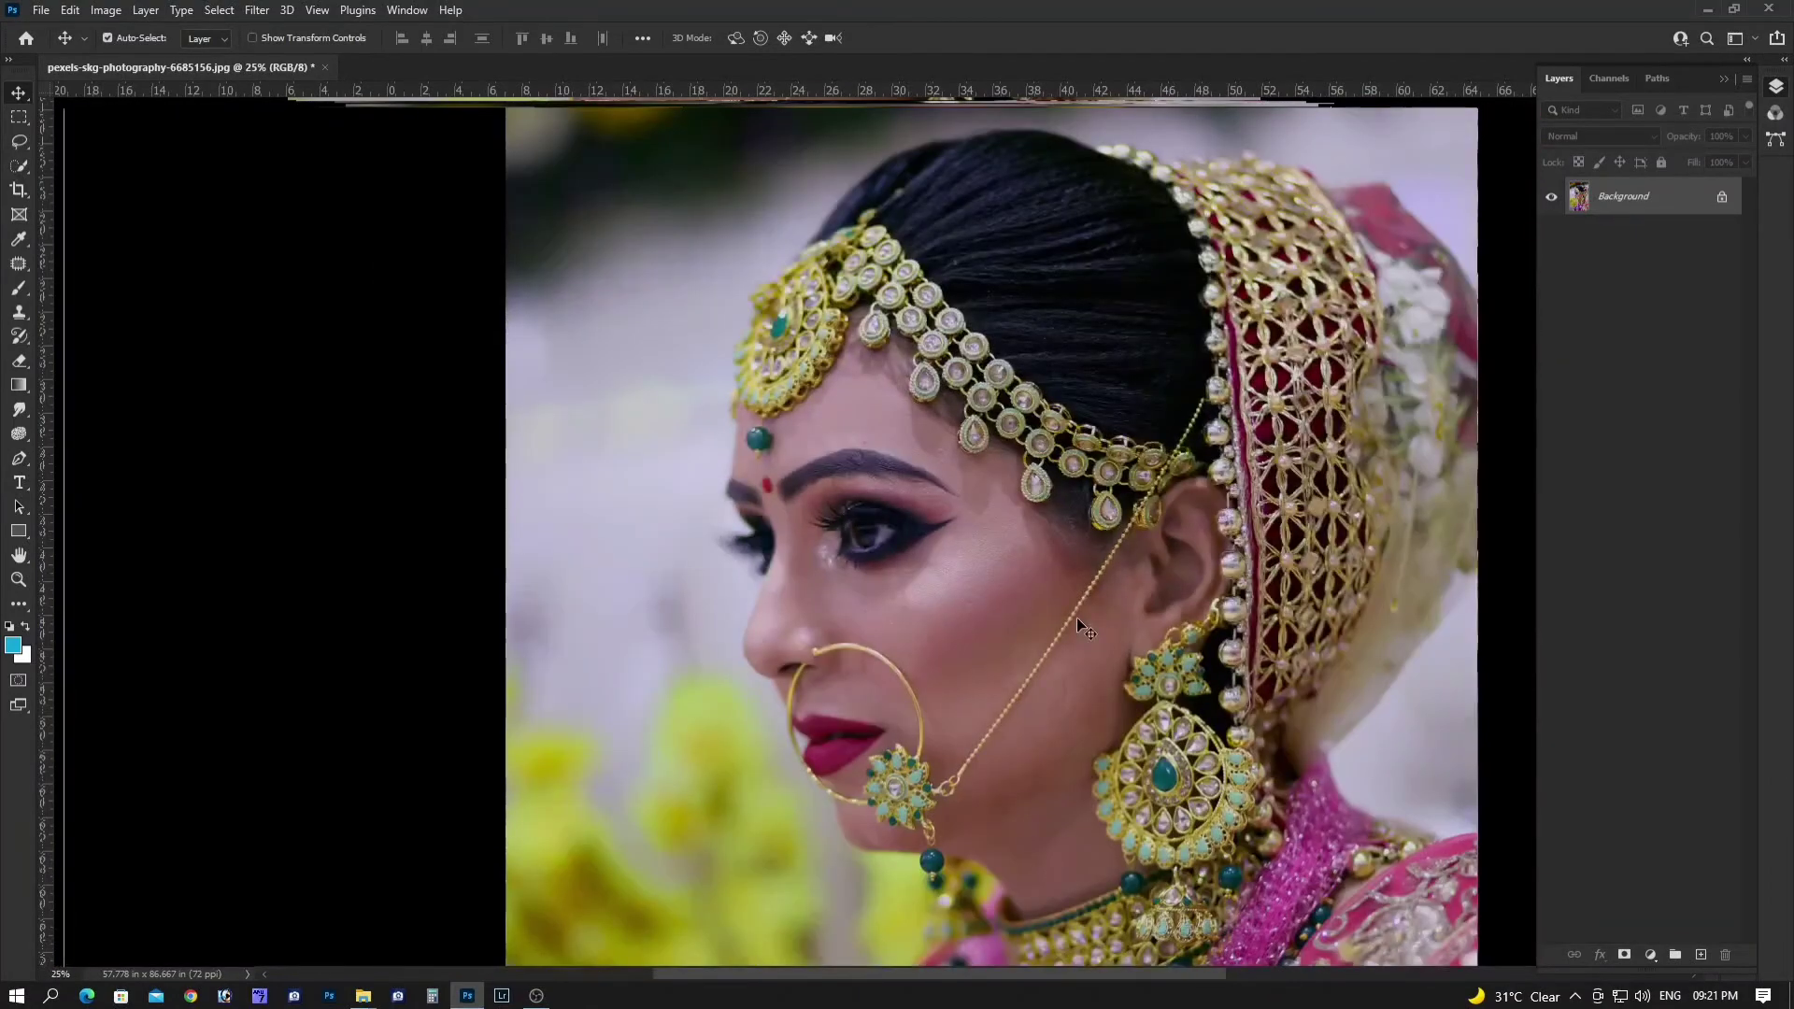
scroll(870, 521, up, 1)
scroll(870, 520, up, 1)
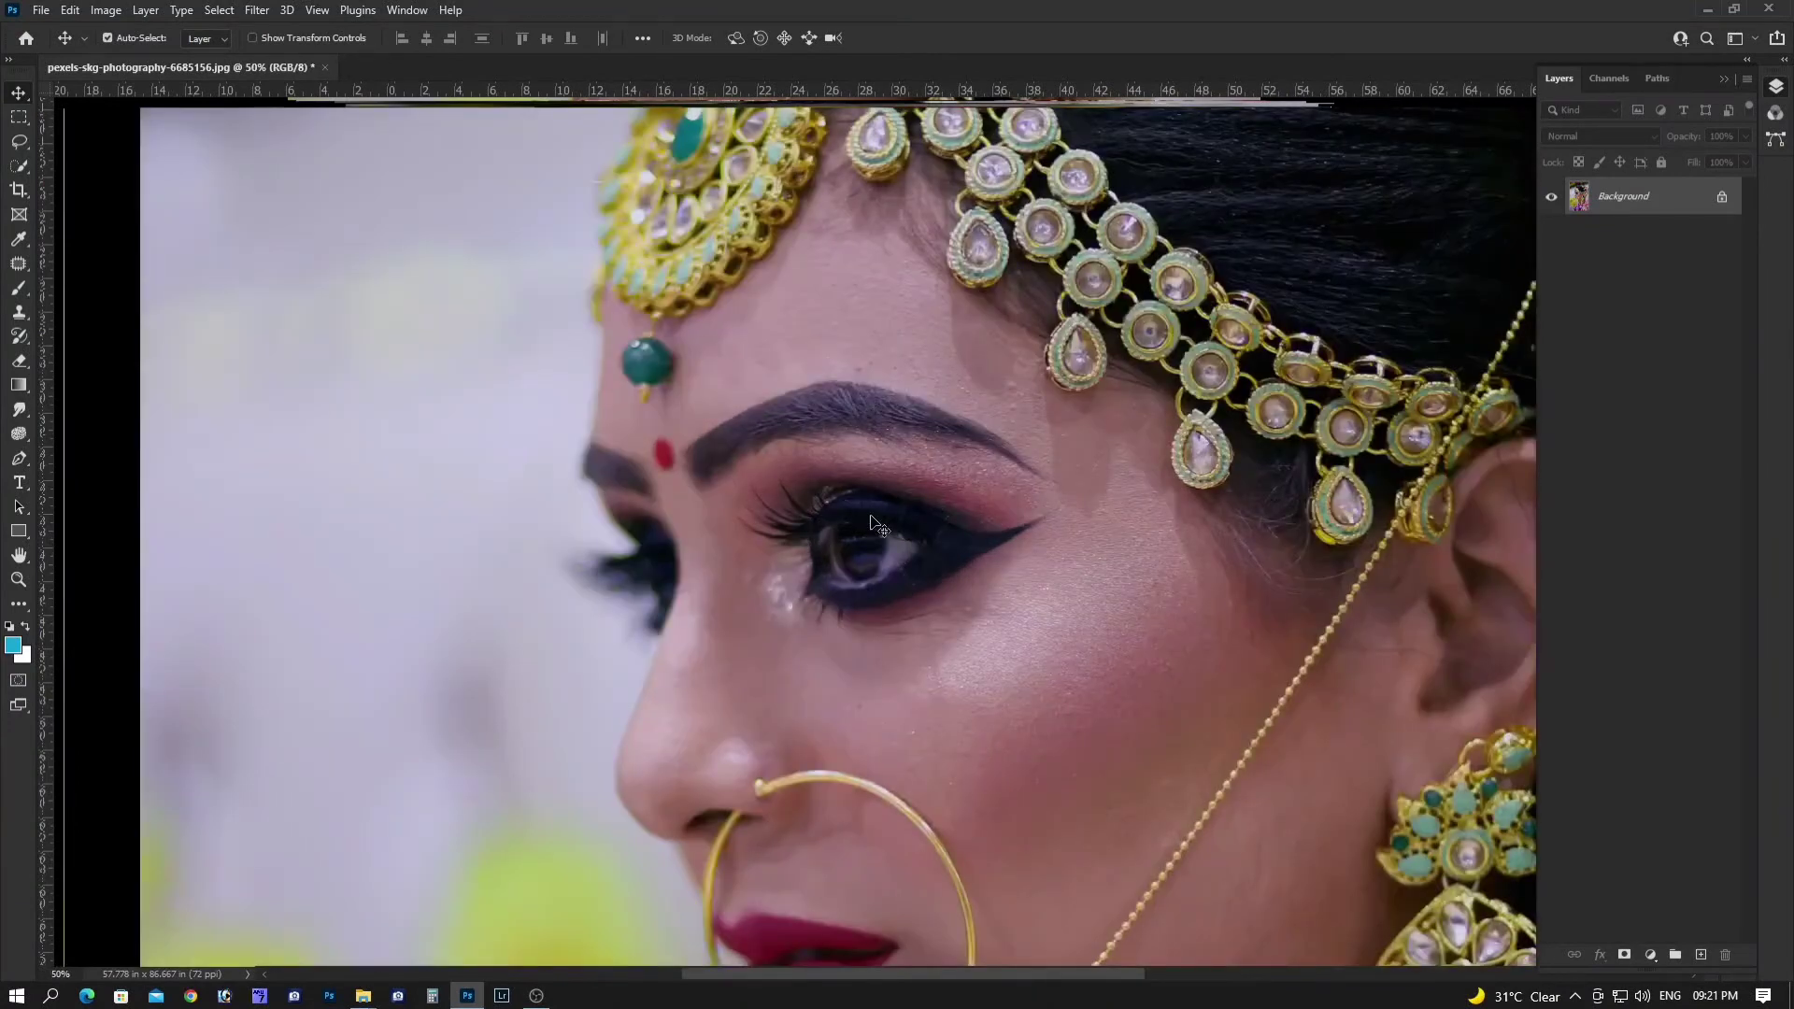
scroll(870, 520, up, 2)
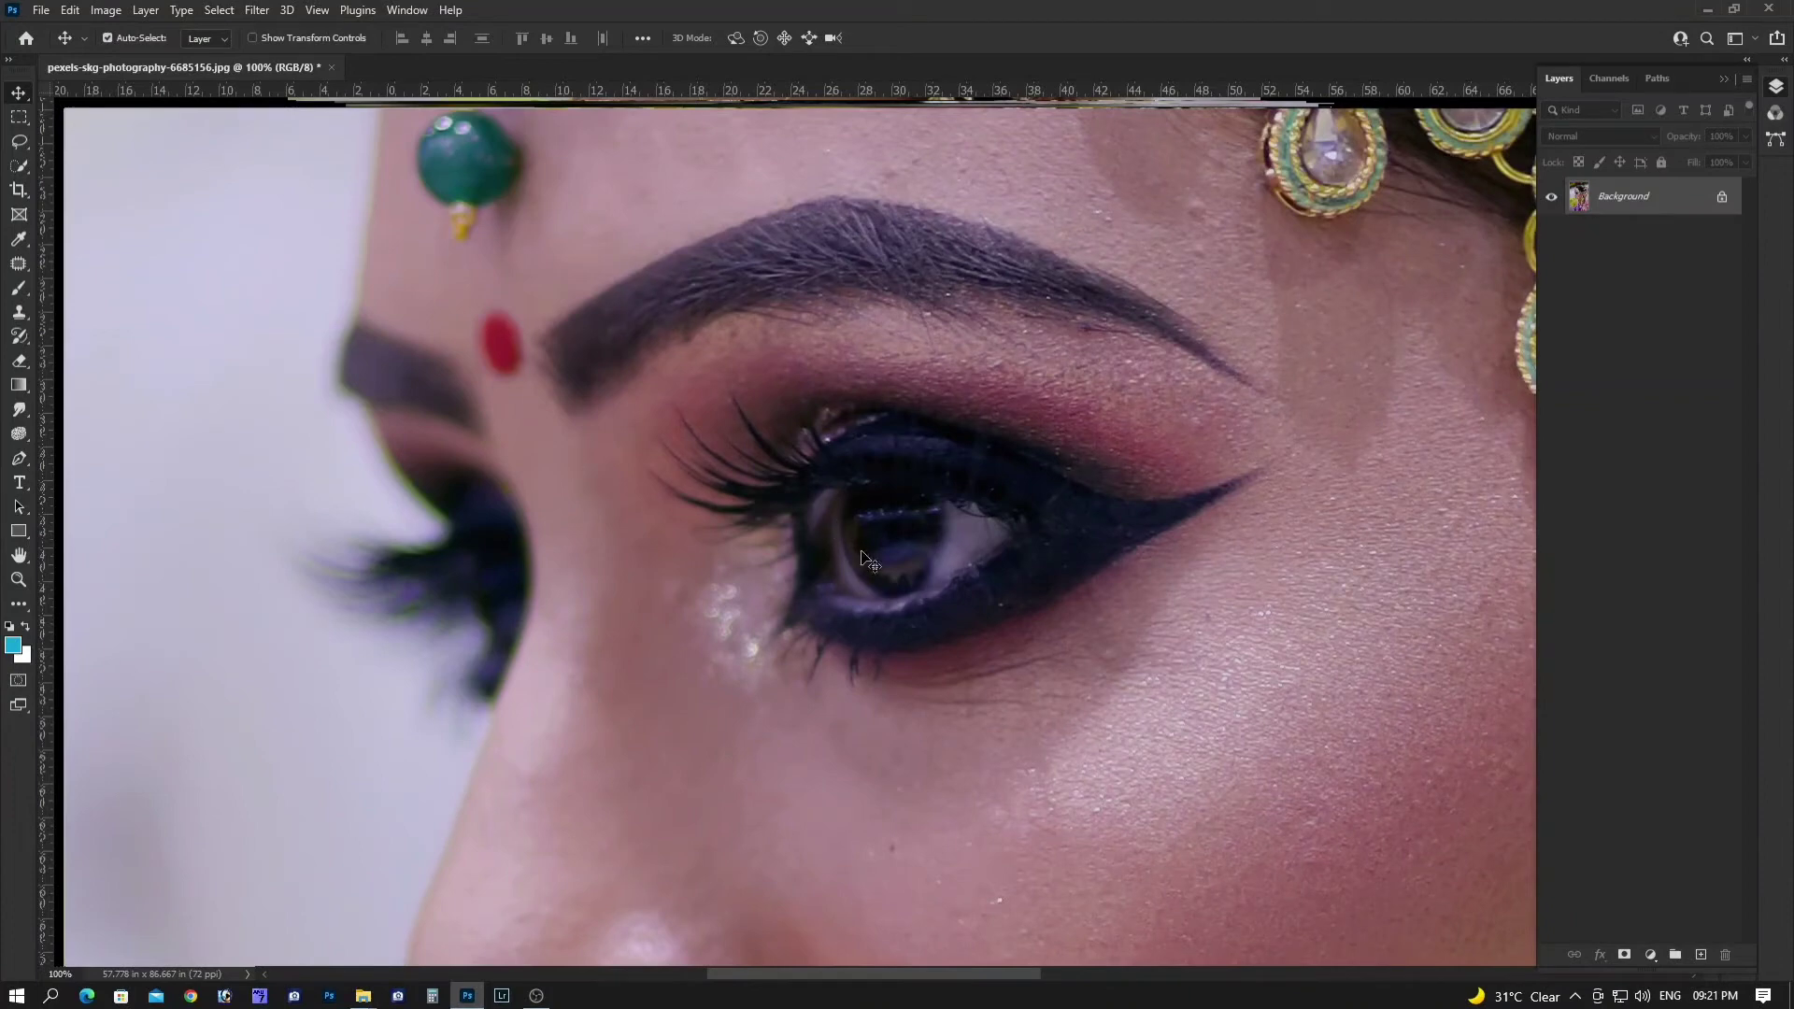
scroll(837, 559, up, 1)
scroll(837, 560, up, 1)
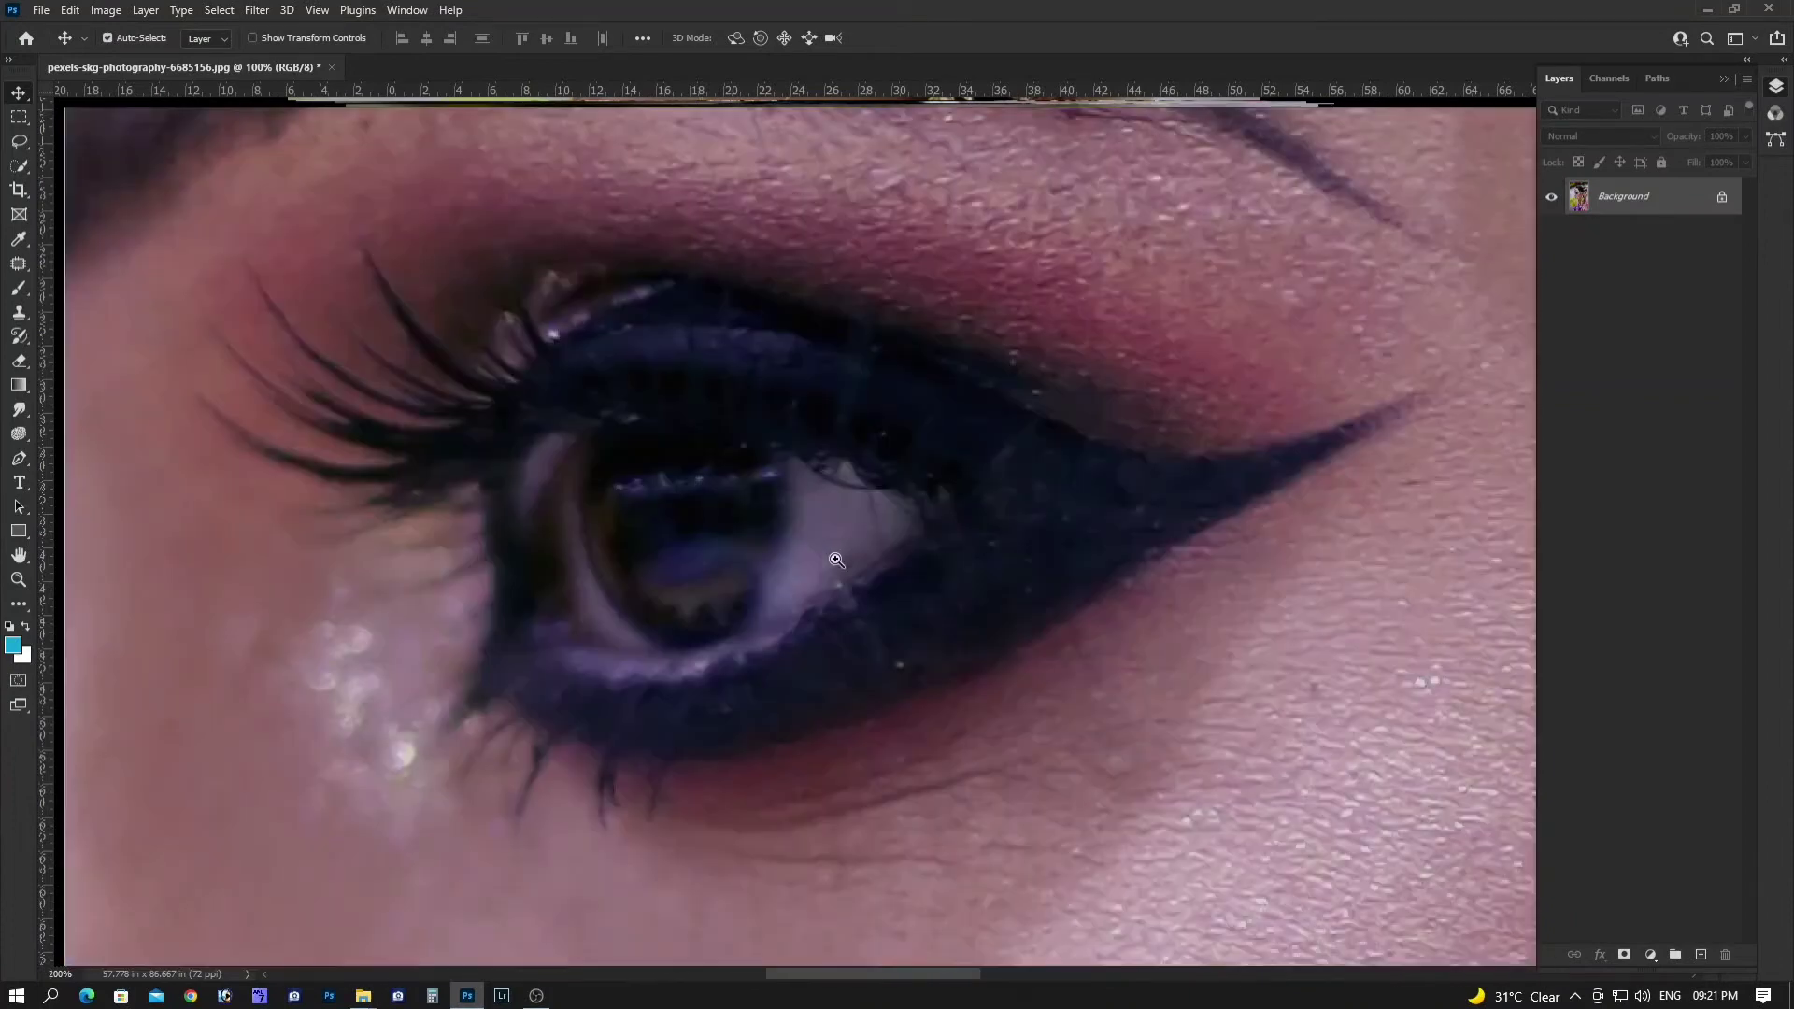
Quick-mask paint the eye white into a selection feathered by 12 pixels
key(q)
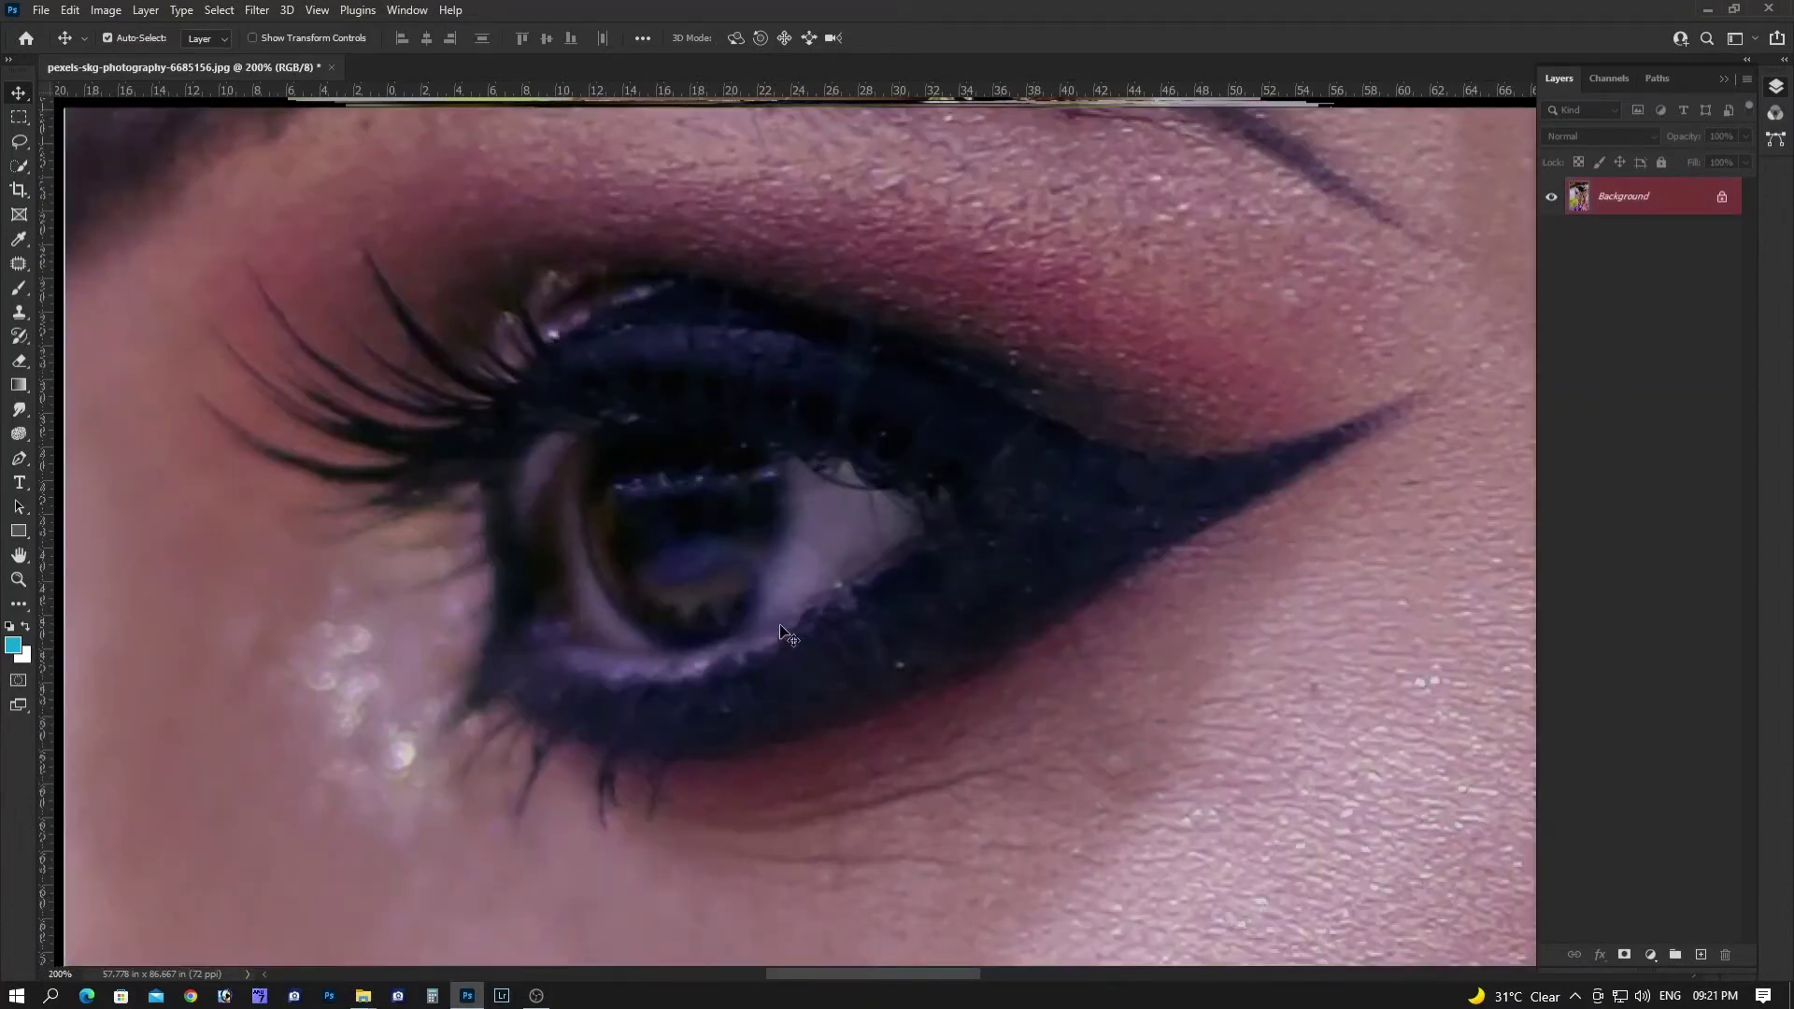
key(b)
mouse_move(575, 420)
mouse_down()
mouse_move(550, 481)
mouse_move(560, 598)
mouse_move(649, 655)
mouse_up()
mouse_move(754, 636)
mouse_down()
mouse_move(780, 625)
mouse_move(803, 439)
mouse_move(864, 538)
mouse_move(841, 580)
mouse_move(897, 513)
mouse_move(838, 515)
mouse_up()
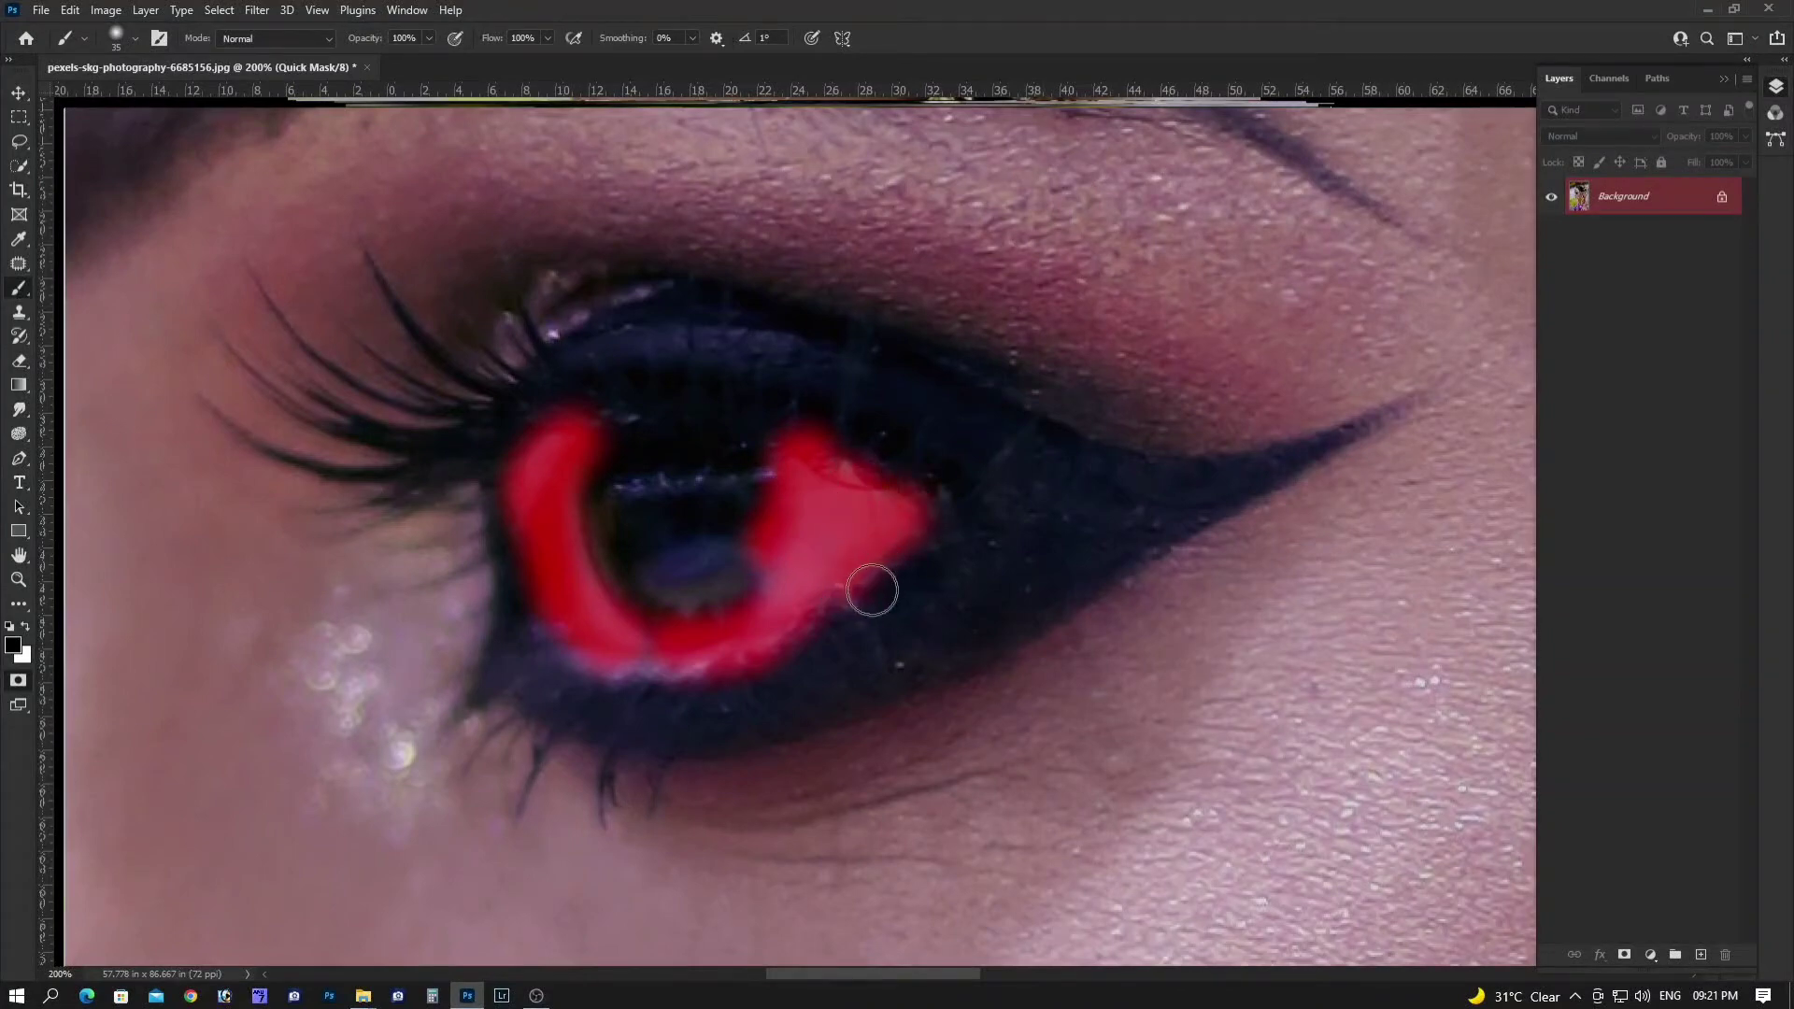
key(q)
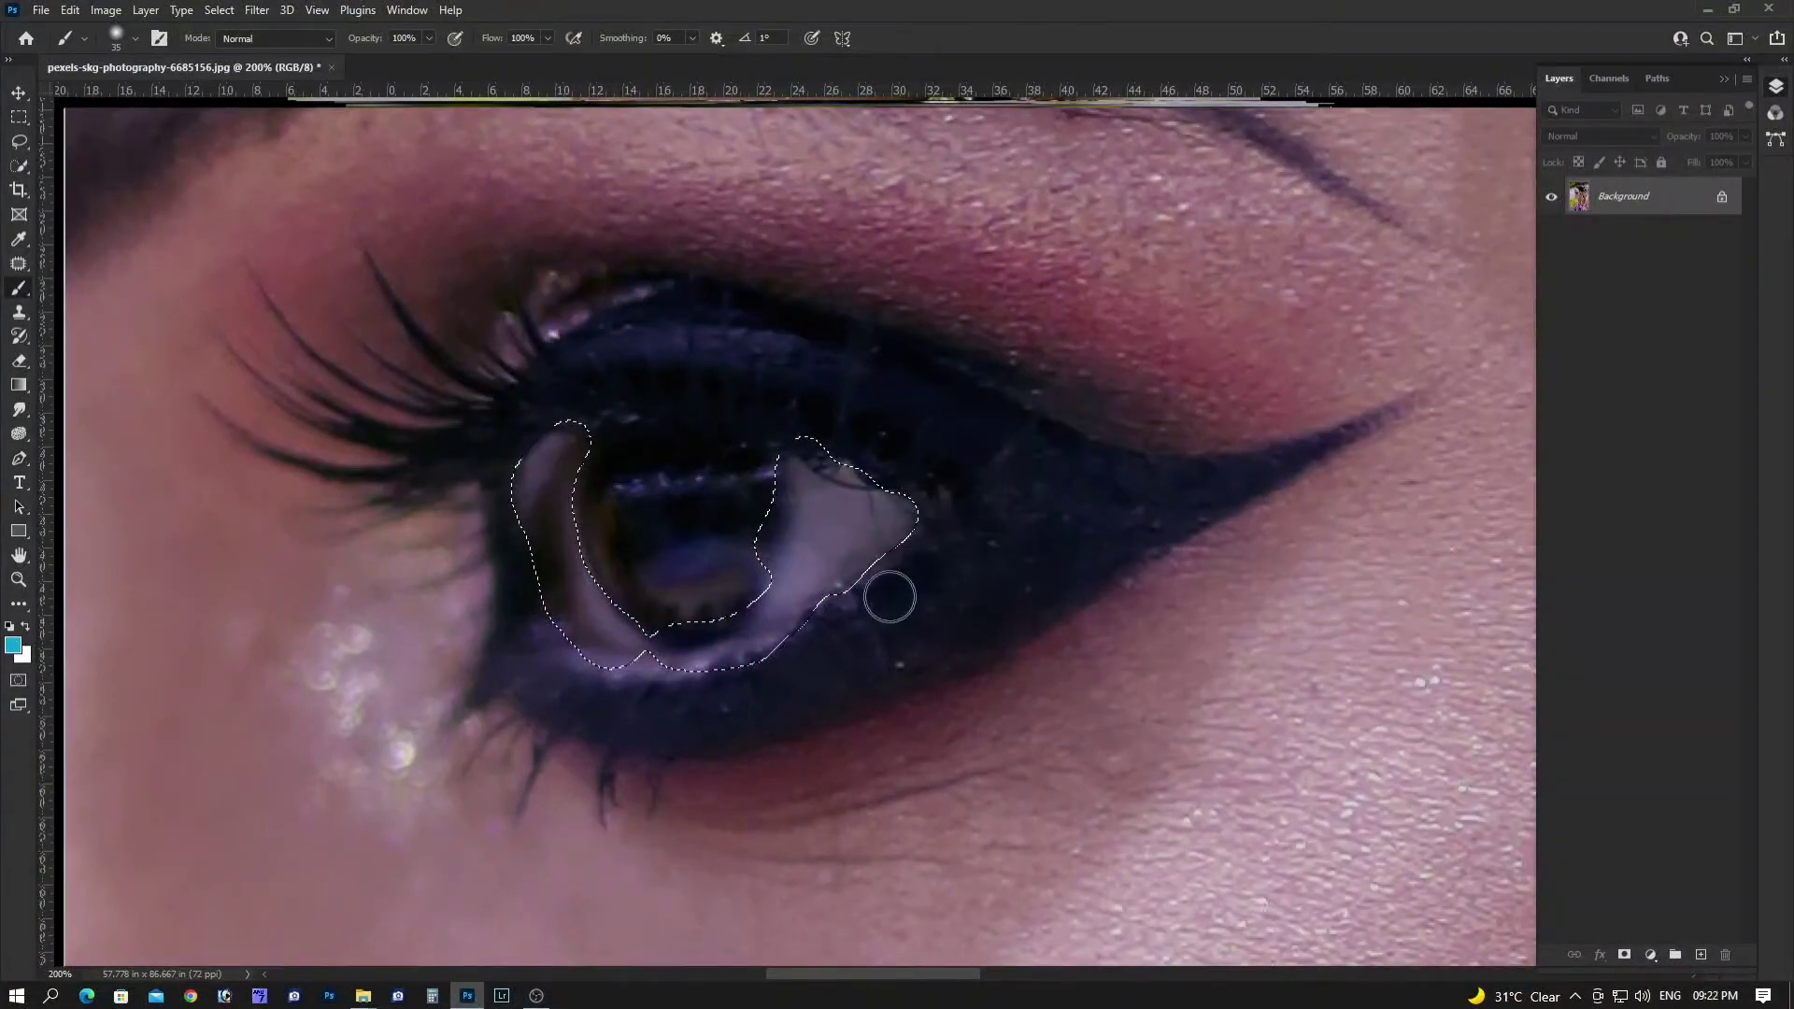
key(shift+F6)
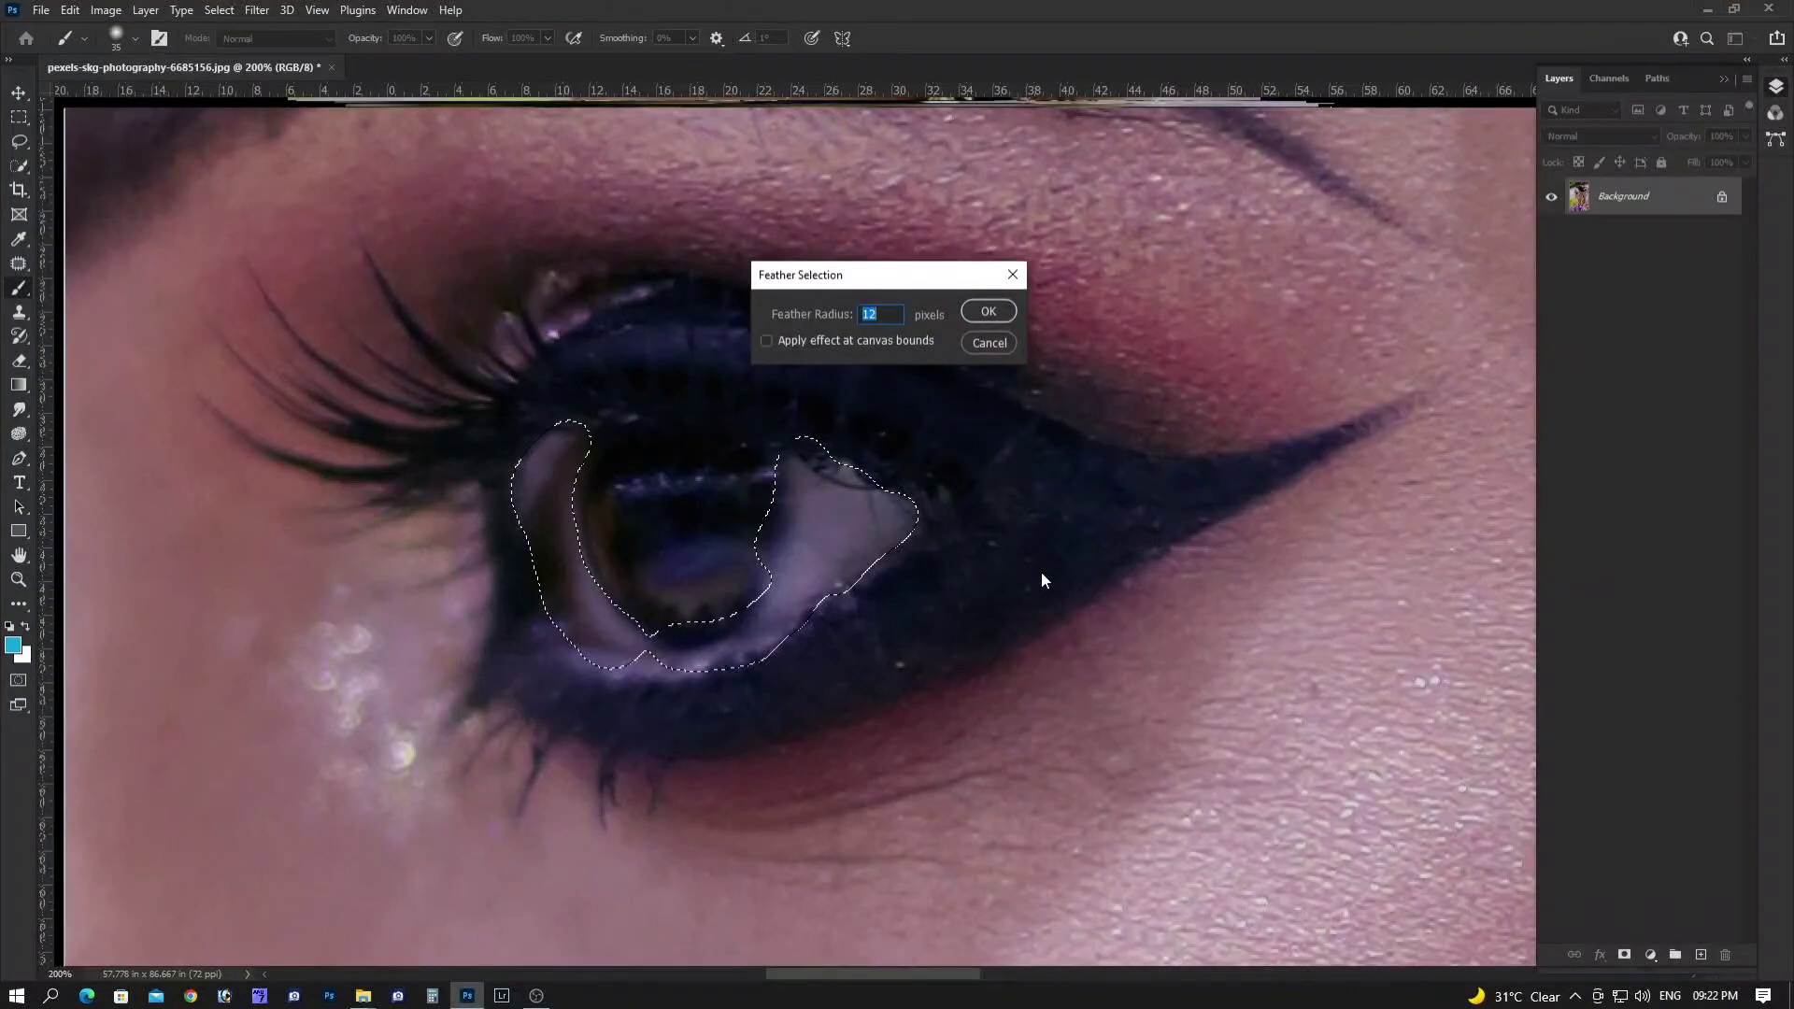
key(Return)
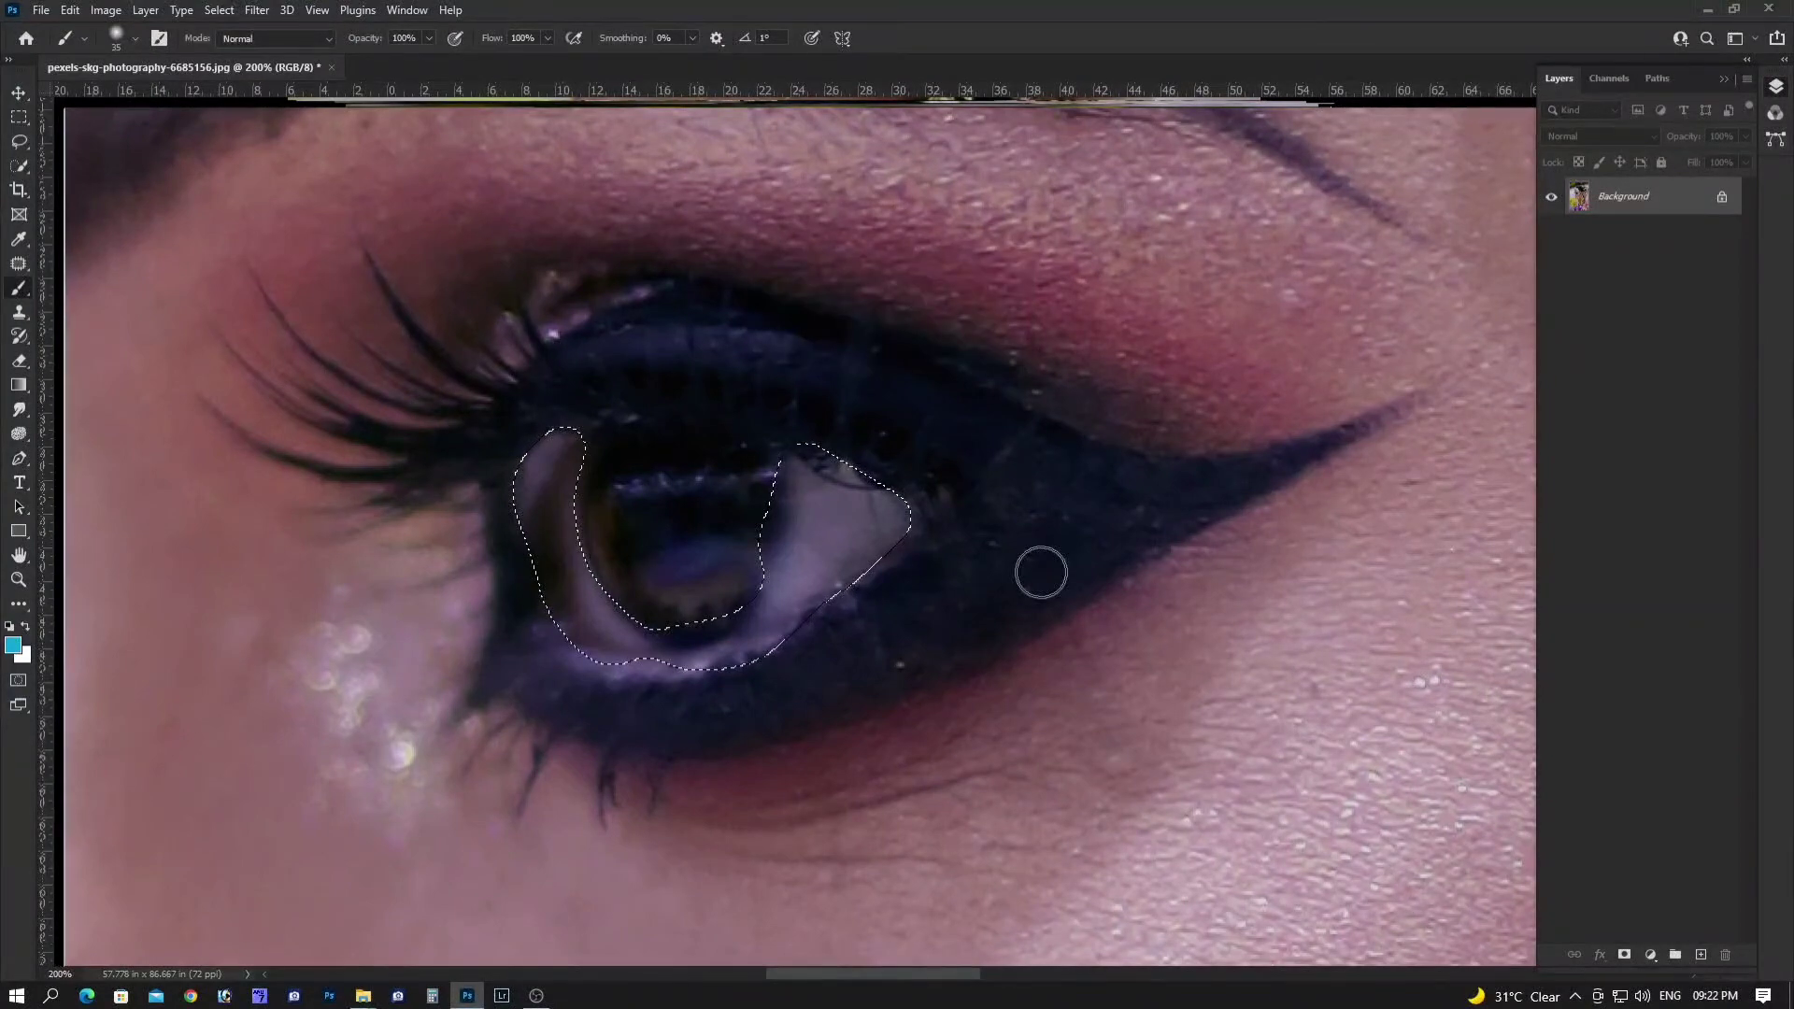
Lower the eye white's Hue/Saturation saturation to about -60
key(ctrl+u)
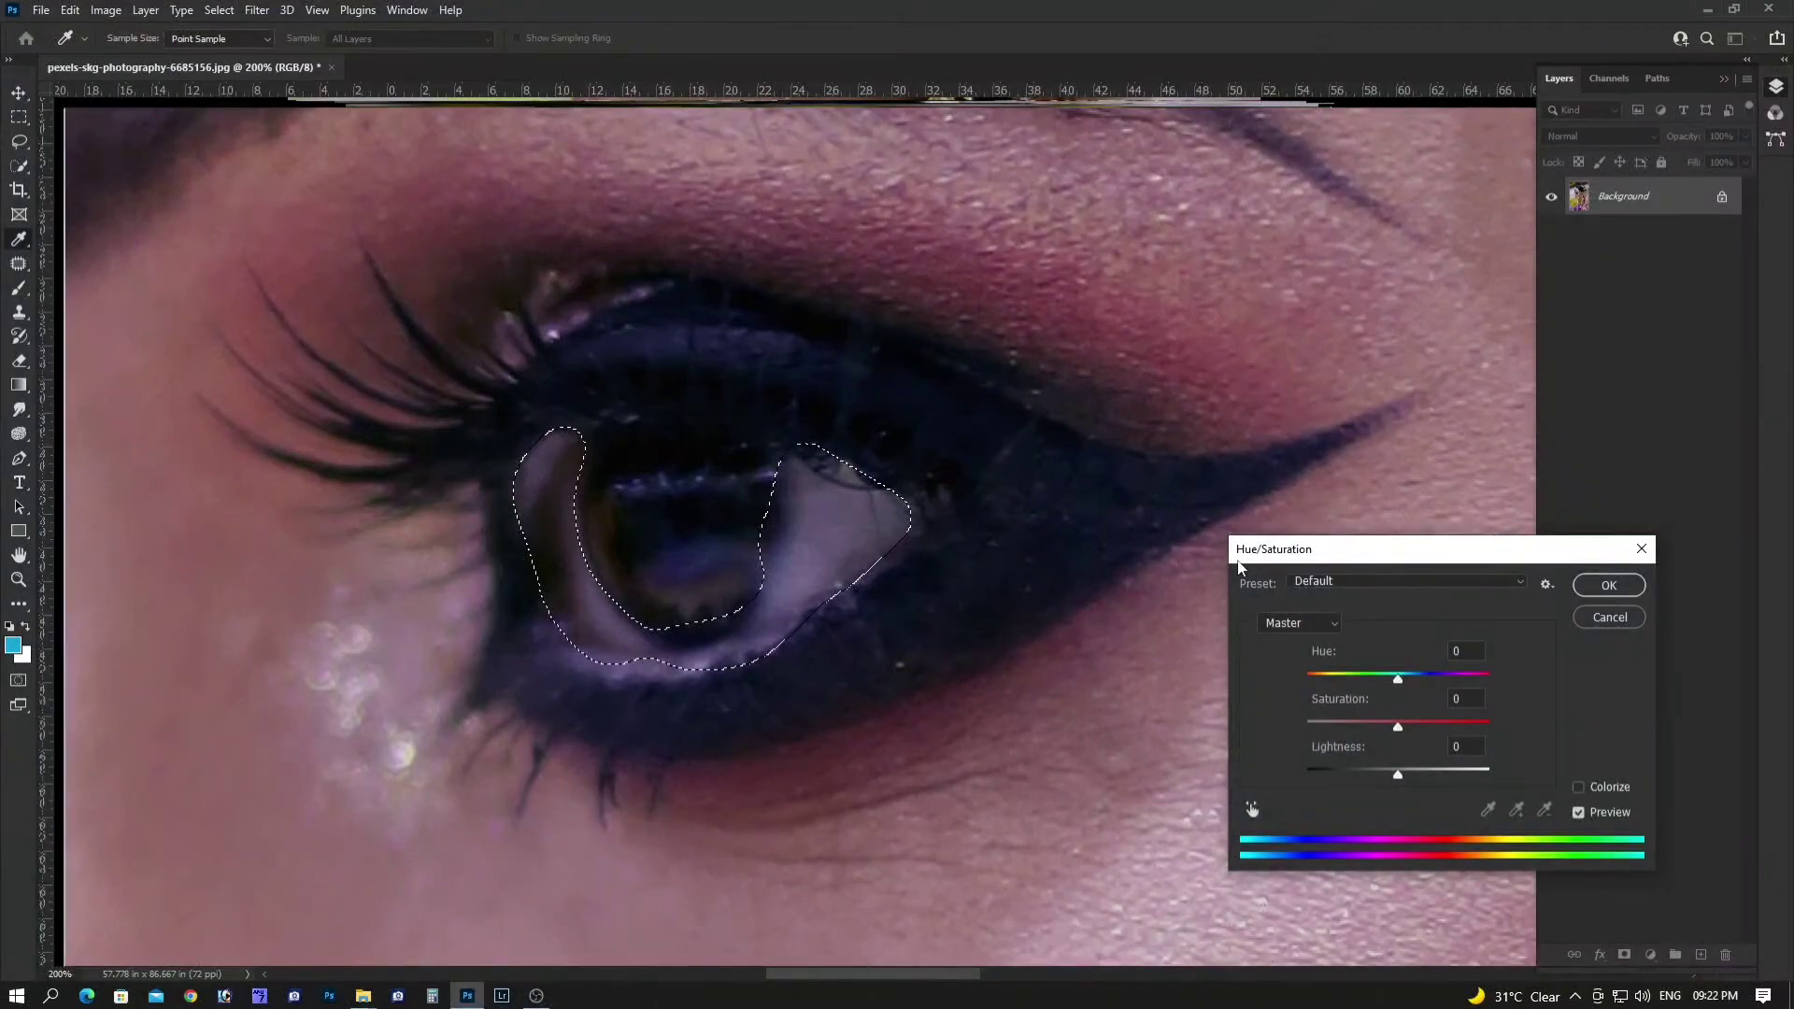
drag(1278, 552, 1243, 468)
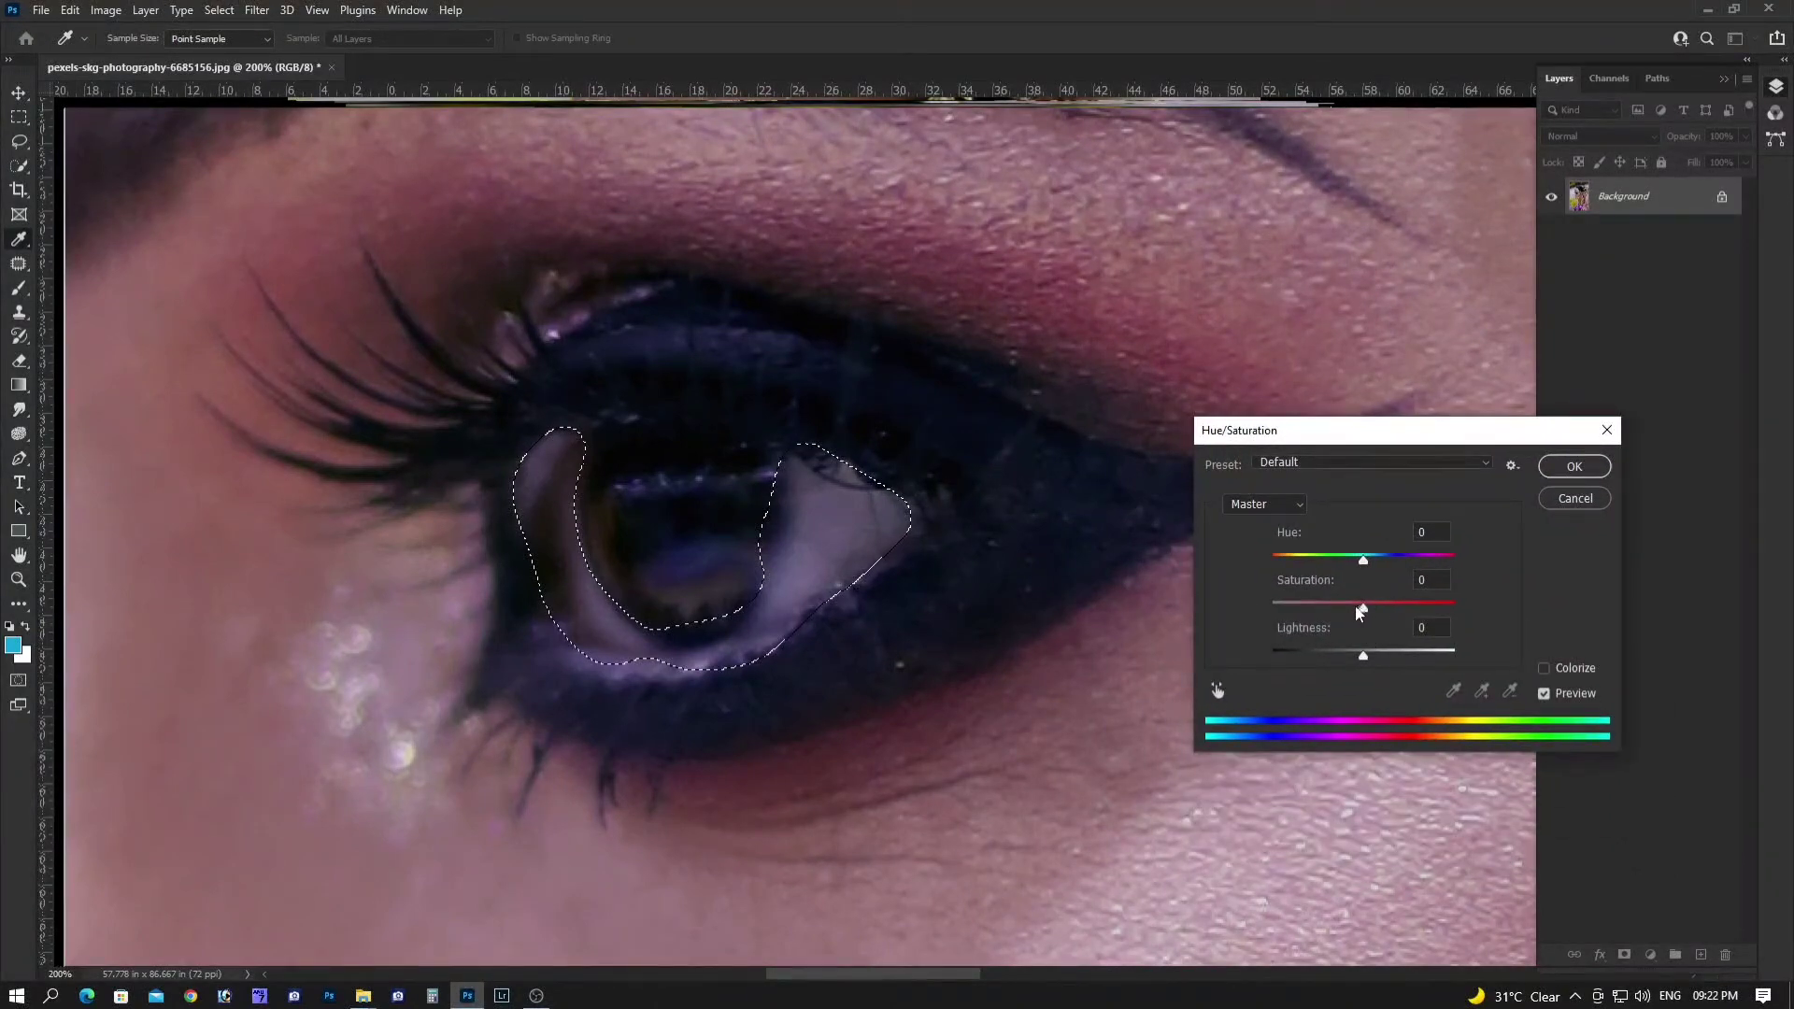
drag(1363, 612, 1315, 609)
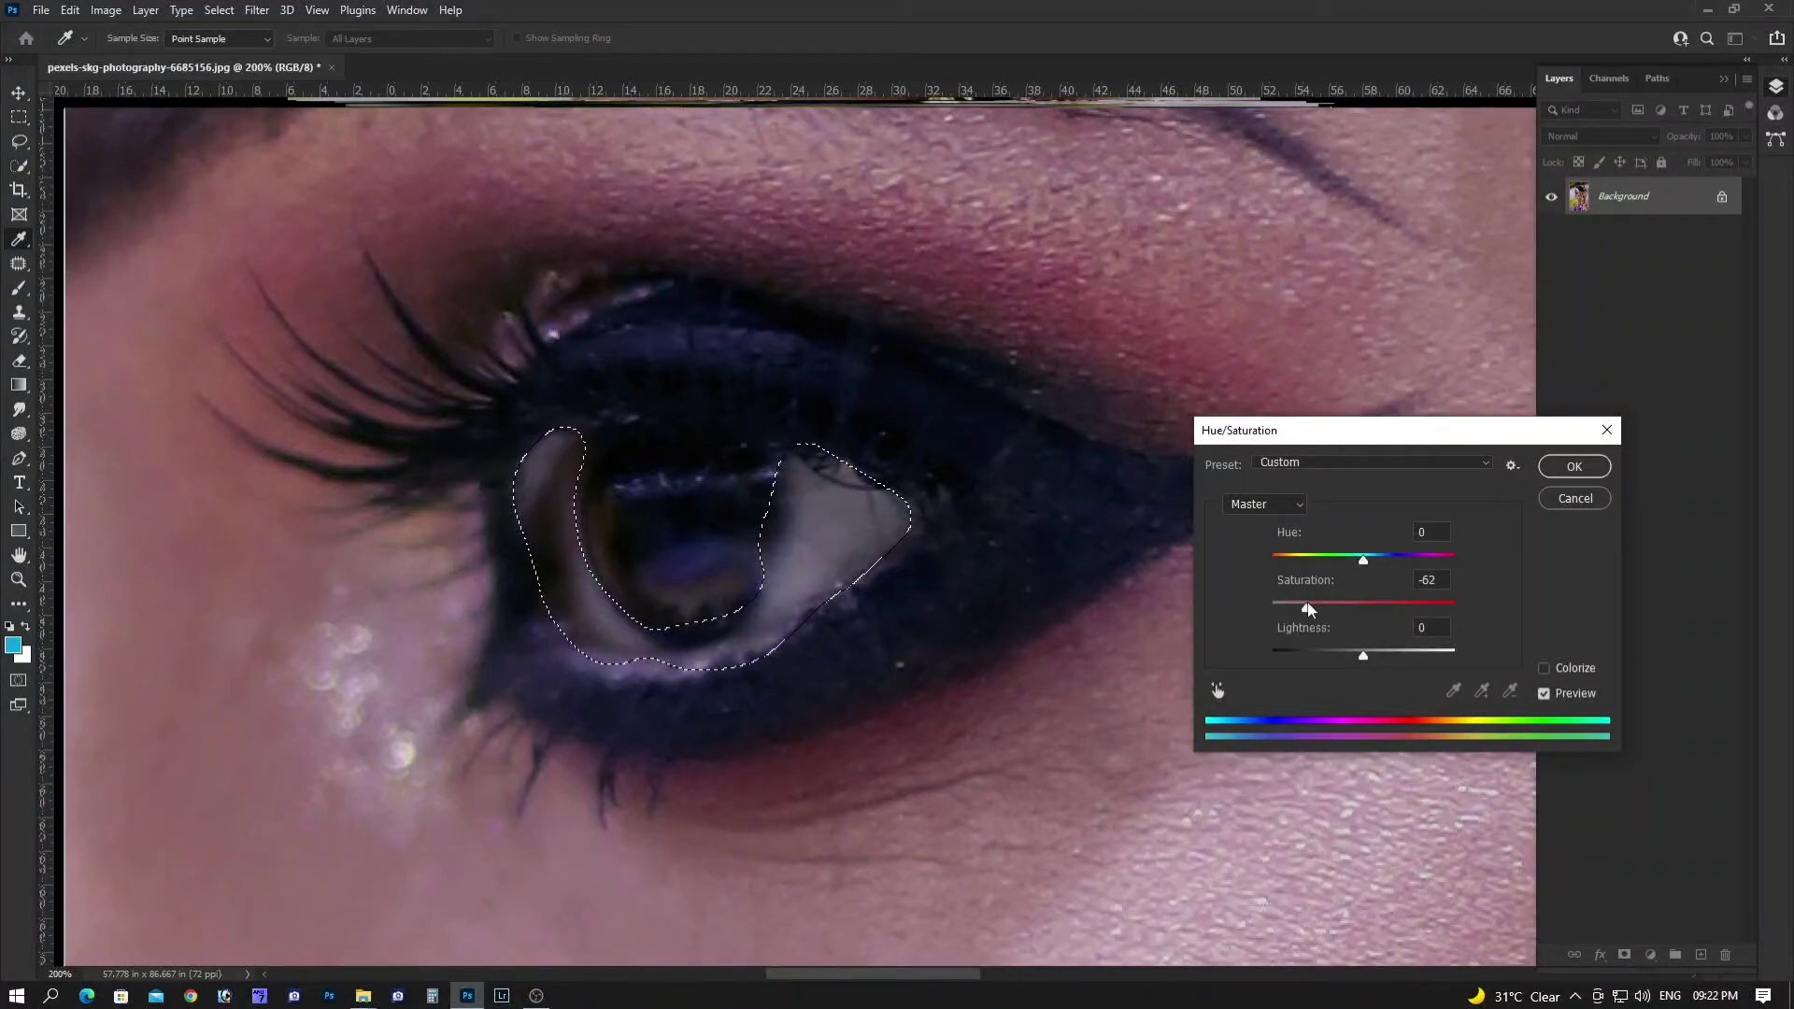
click(1574, 467)
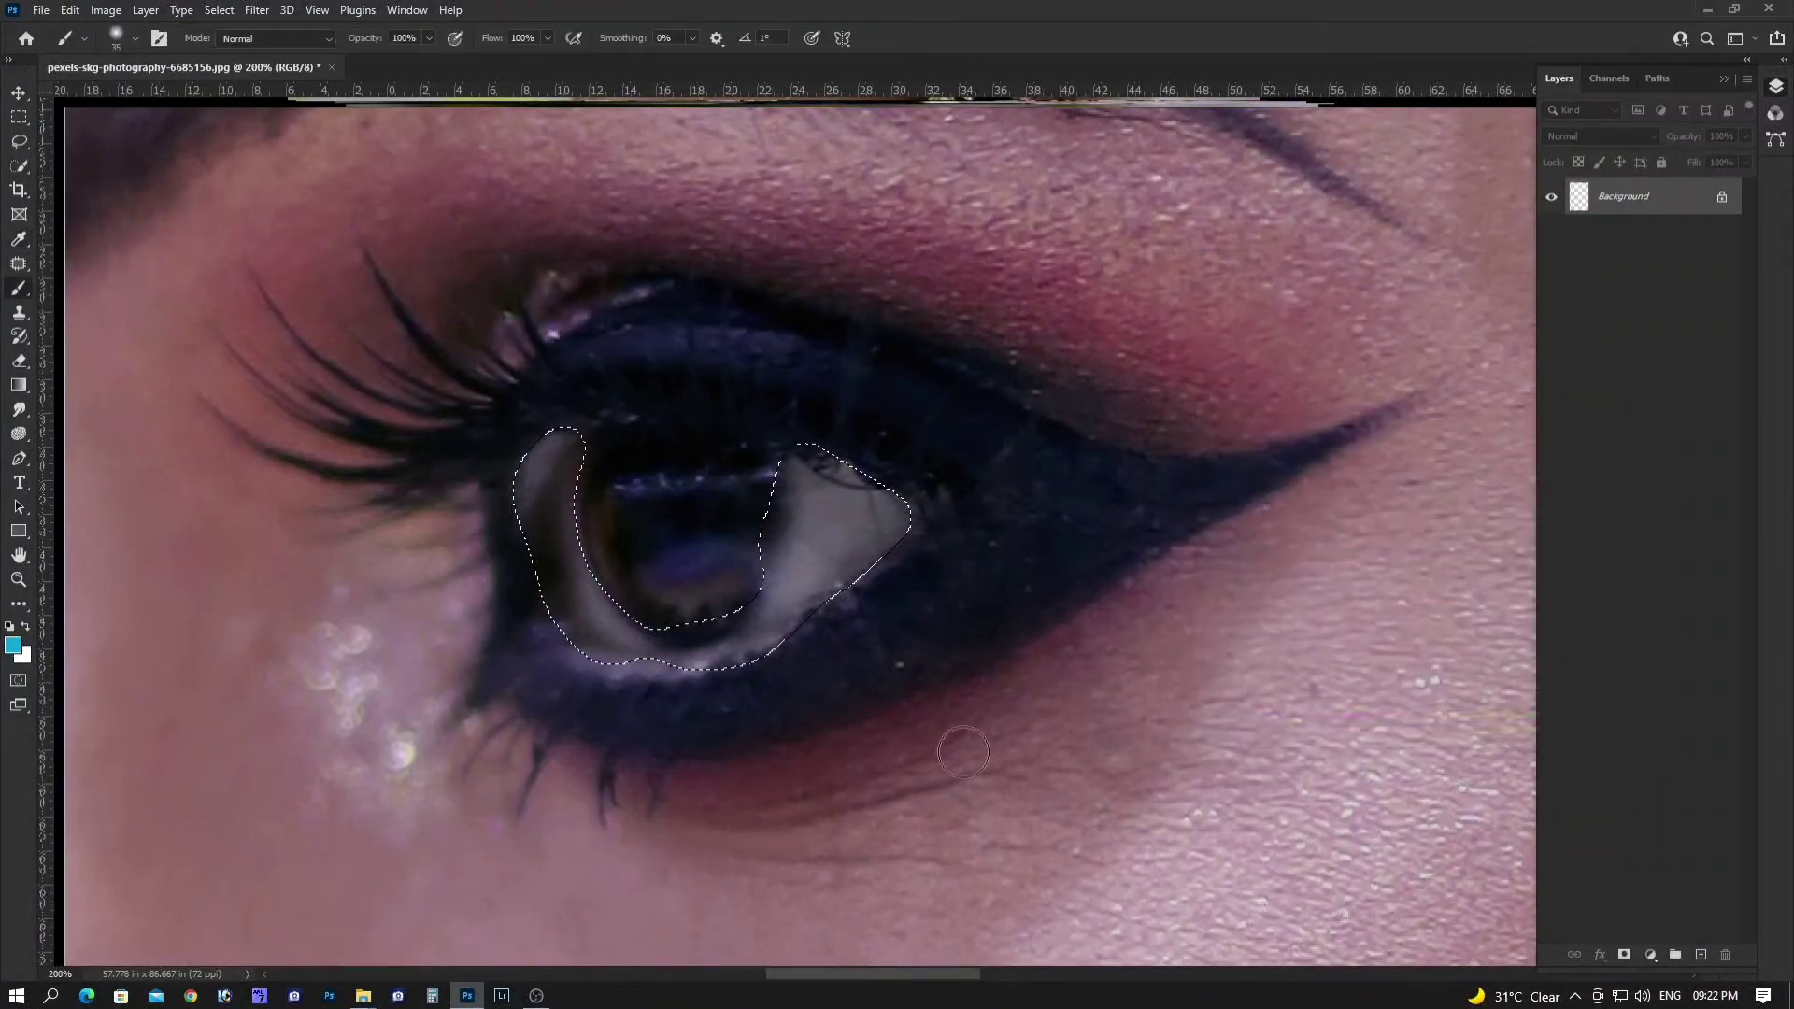
scroll(956, 626, down, 5)
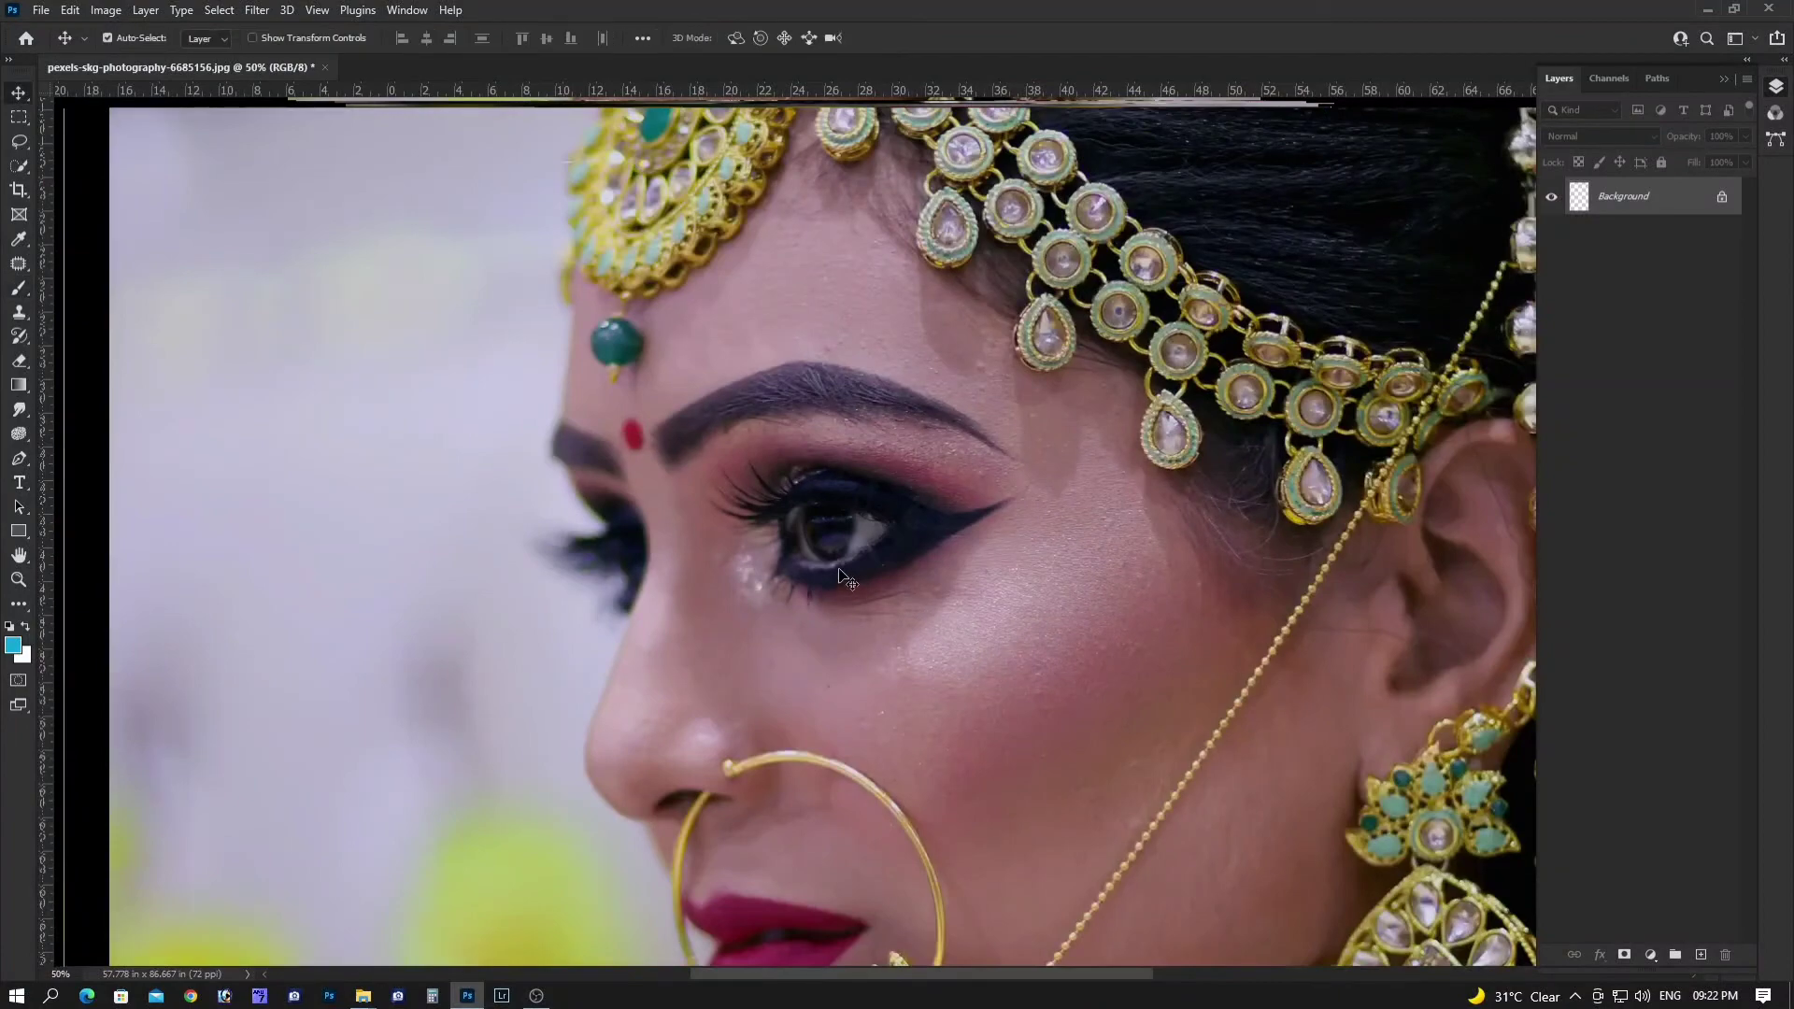
Exit Quick Mask to view the full portrait normally, then list the adjustment layer types
key(q)
scroll(912, 541, down, 1)
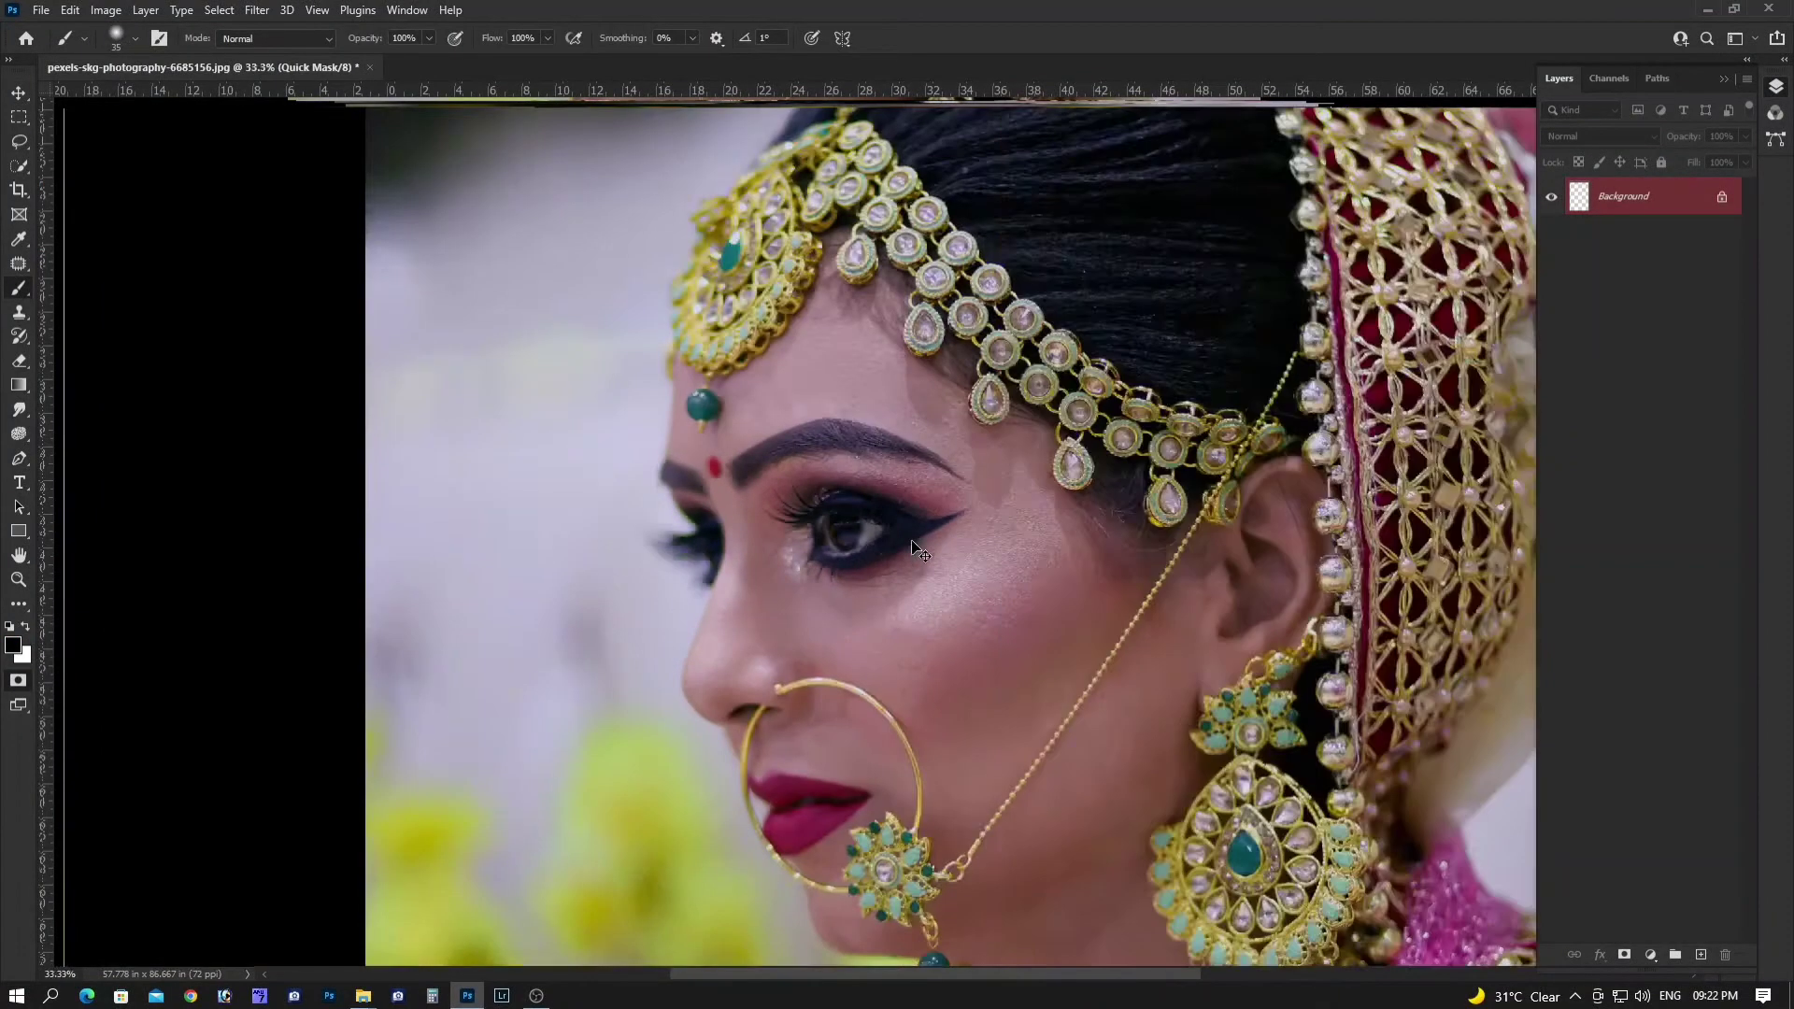
scroll(911, 541, down, 1)
key(v)
scroll(961, 680, down, 2)
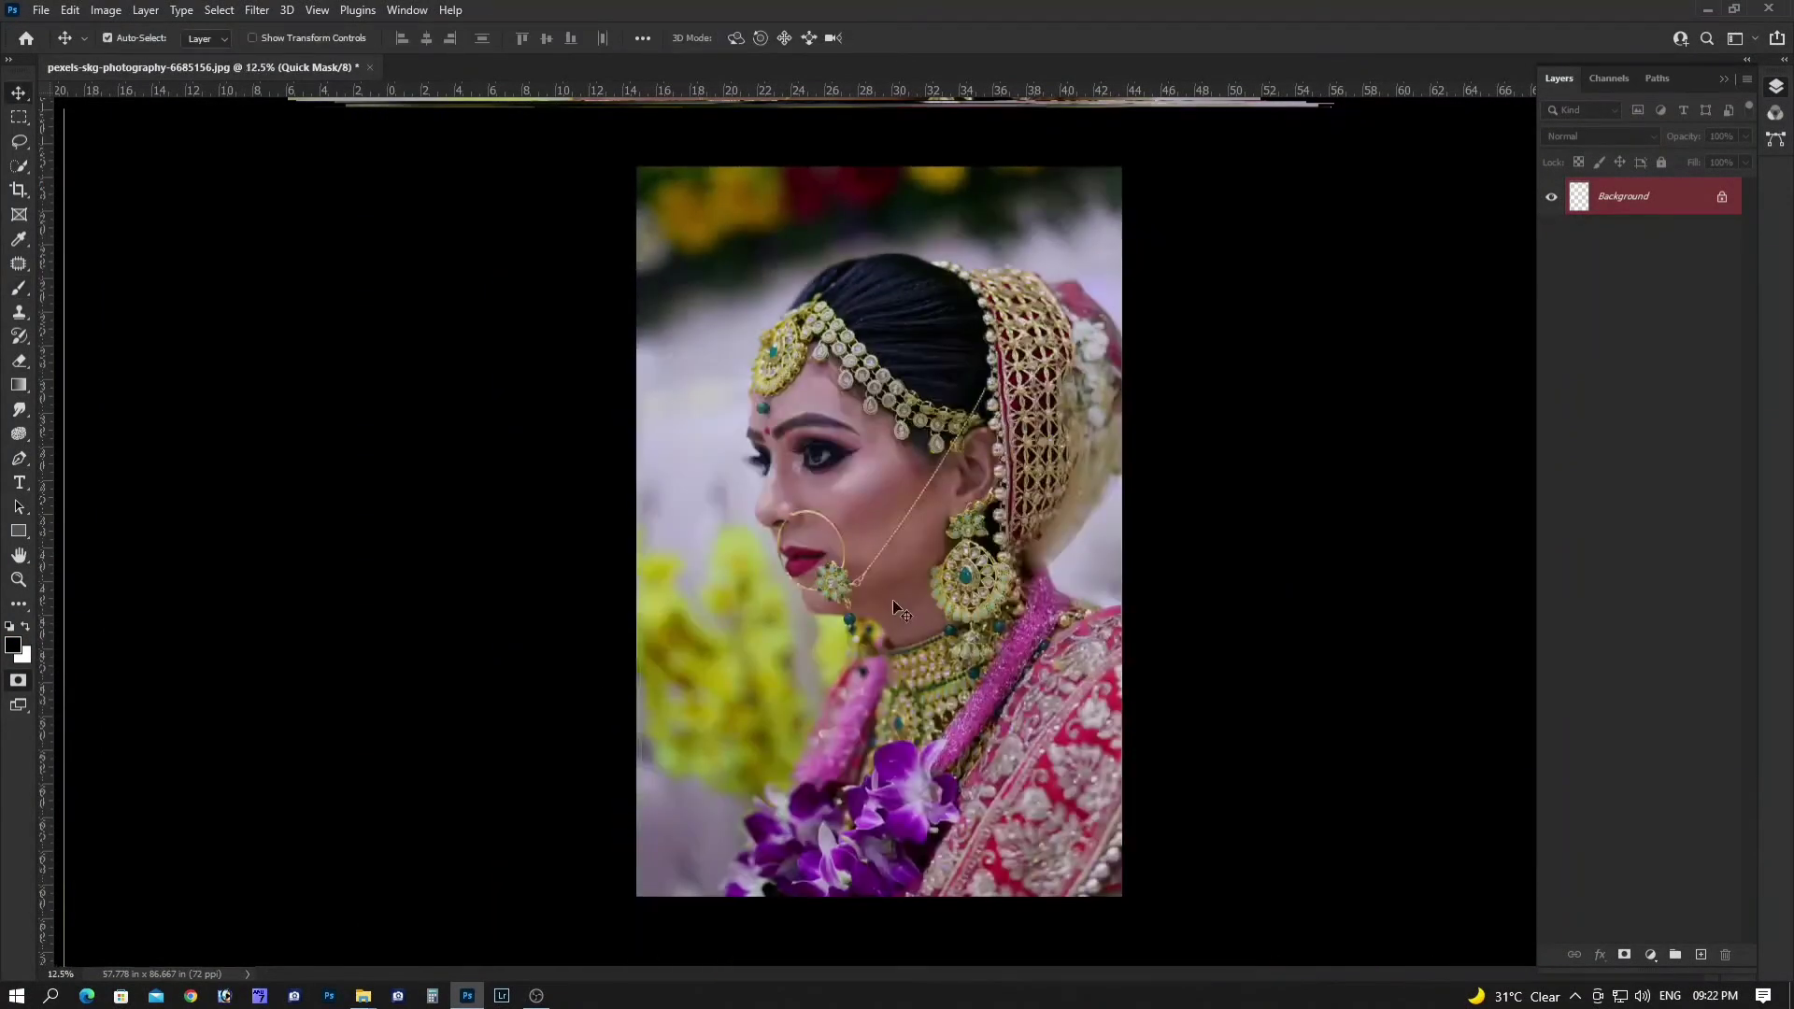
scroll(808, 464, up, 2)
scroll(921, 513, up, 1)
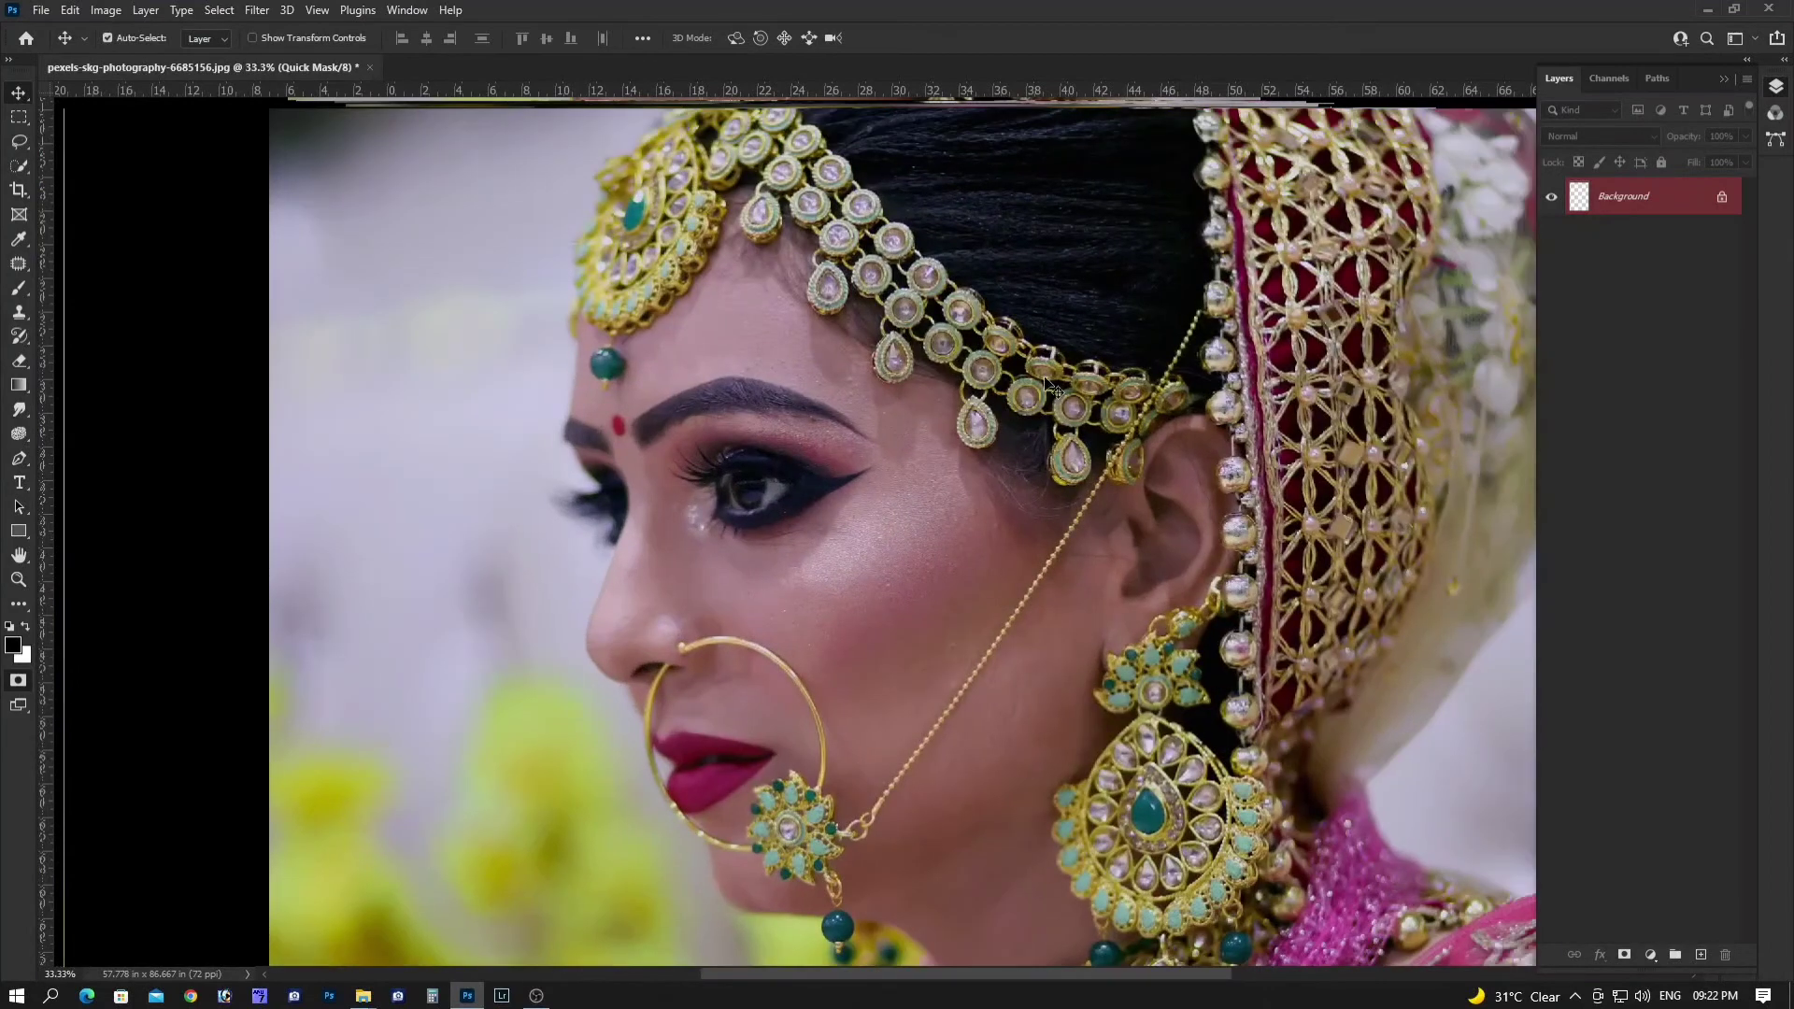
key(q)
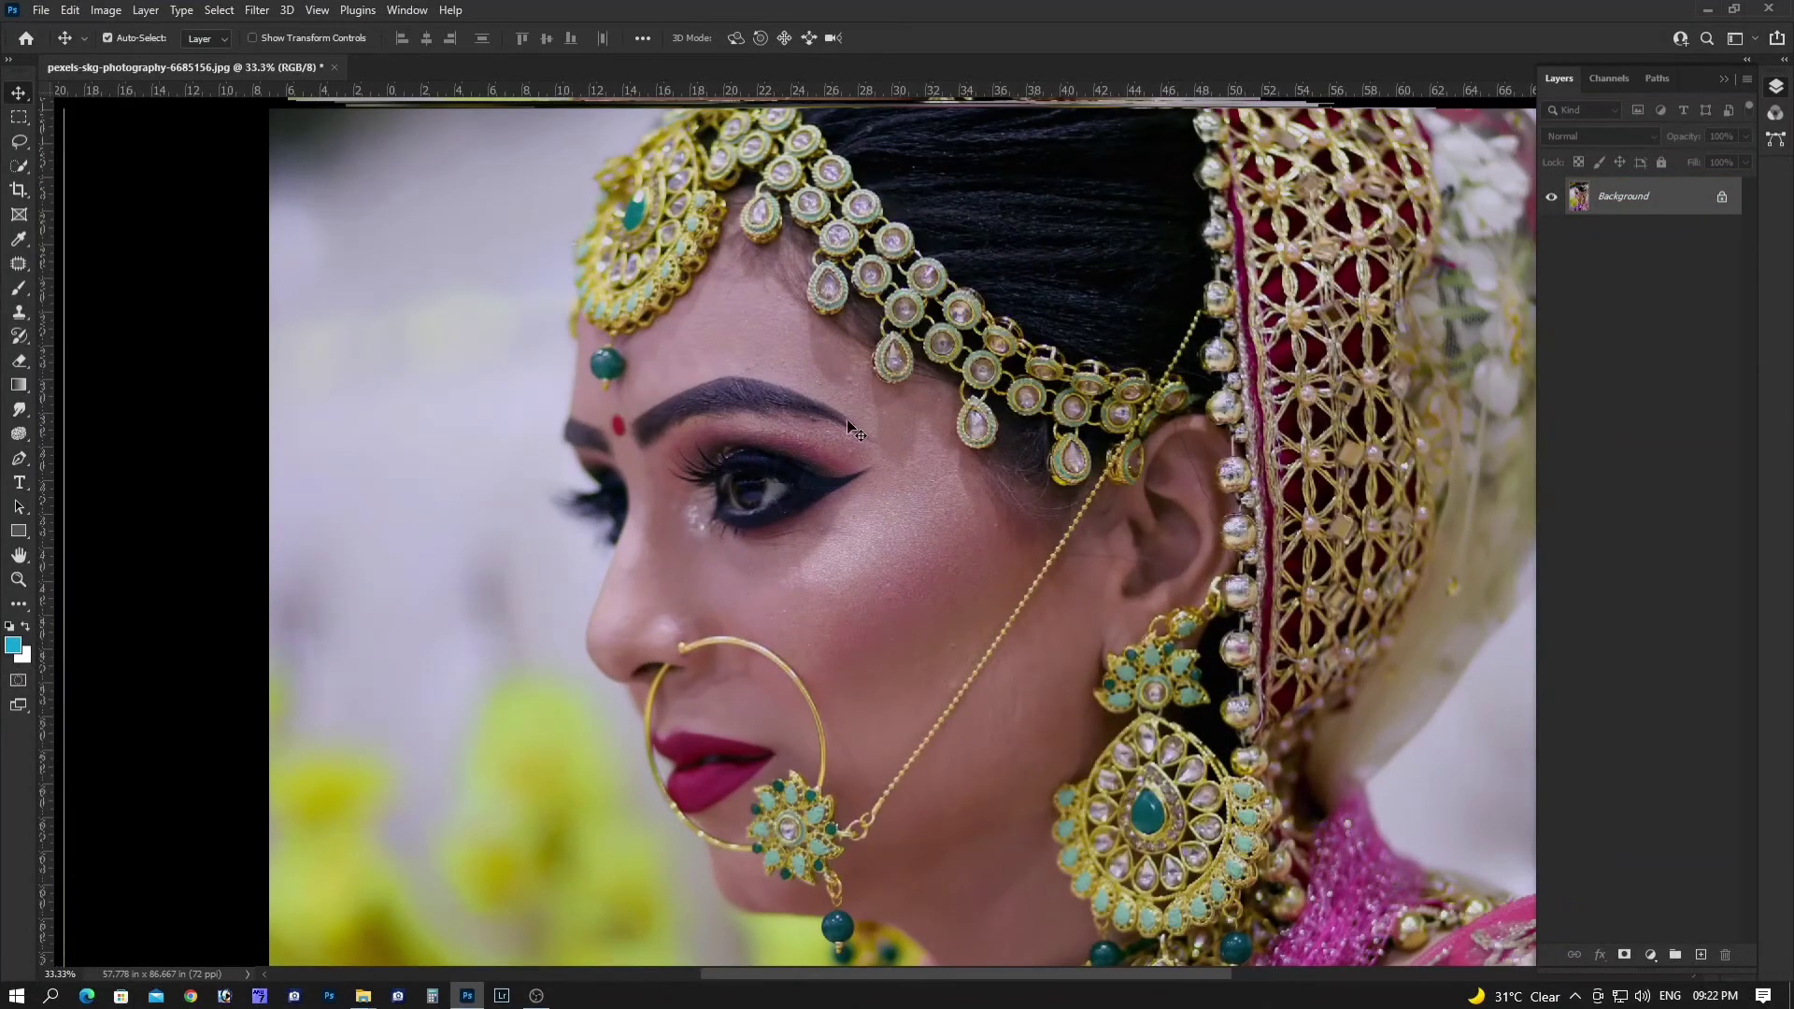
scroll(962, 570, down, 2)
scroll(1280, 742, up, 1)
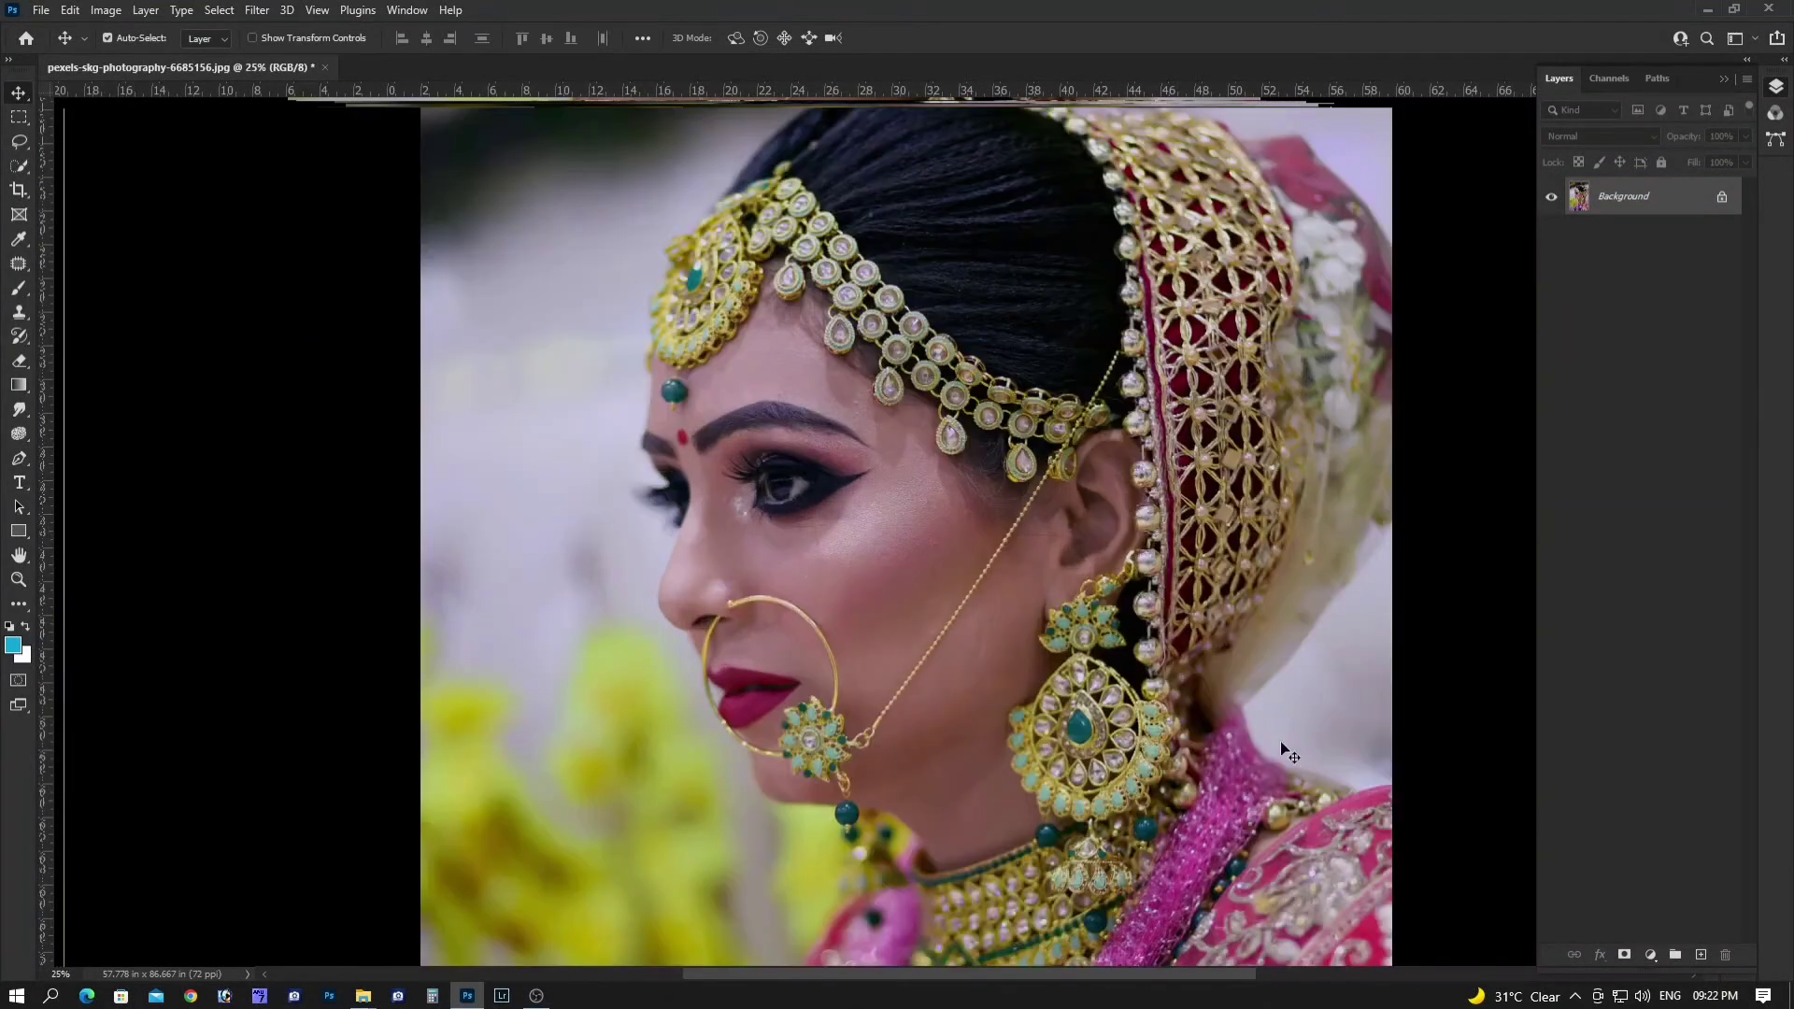
click(1652, 954)
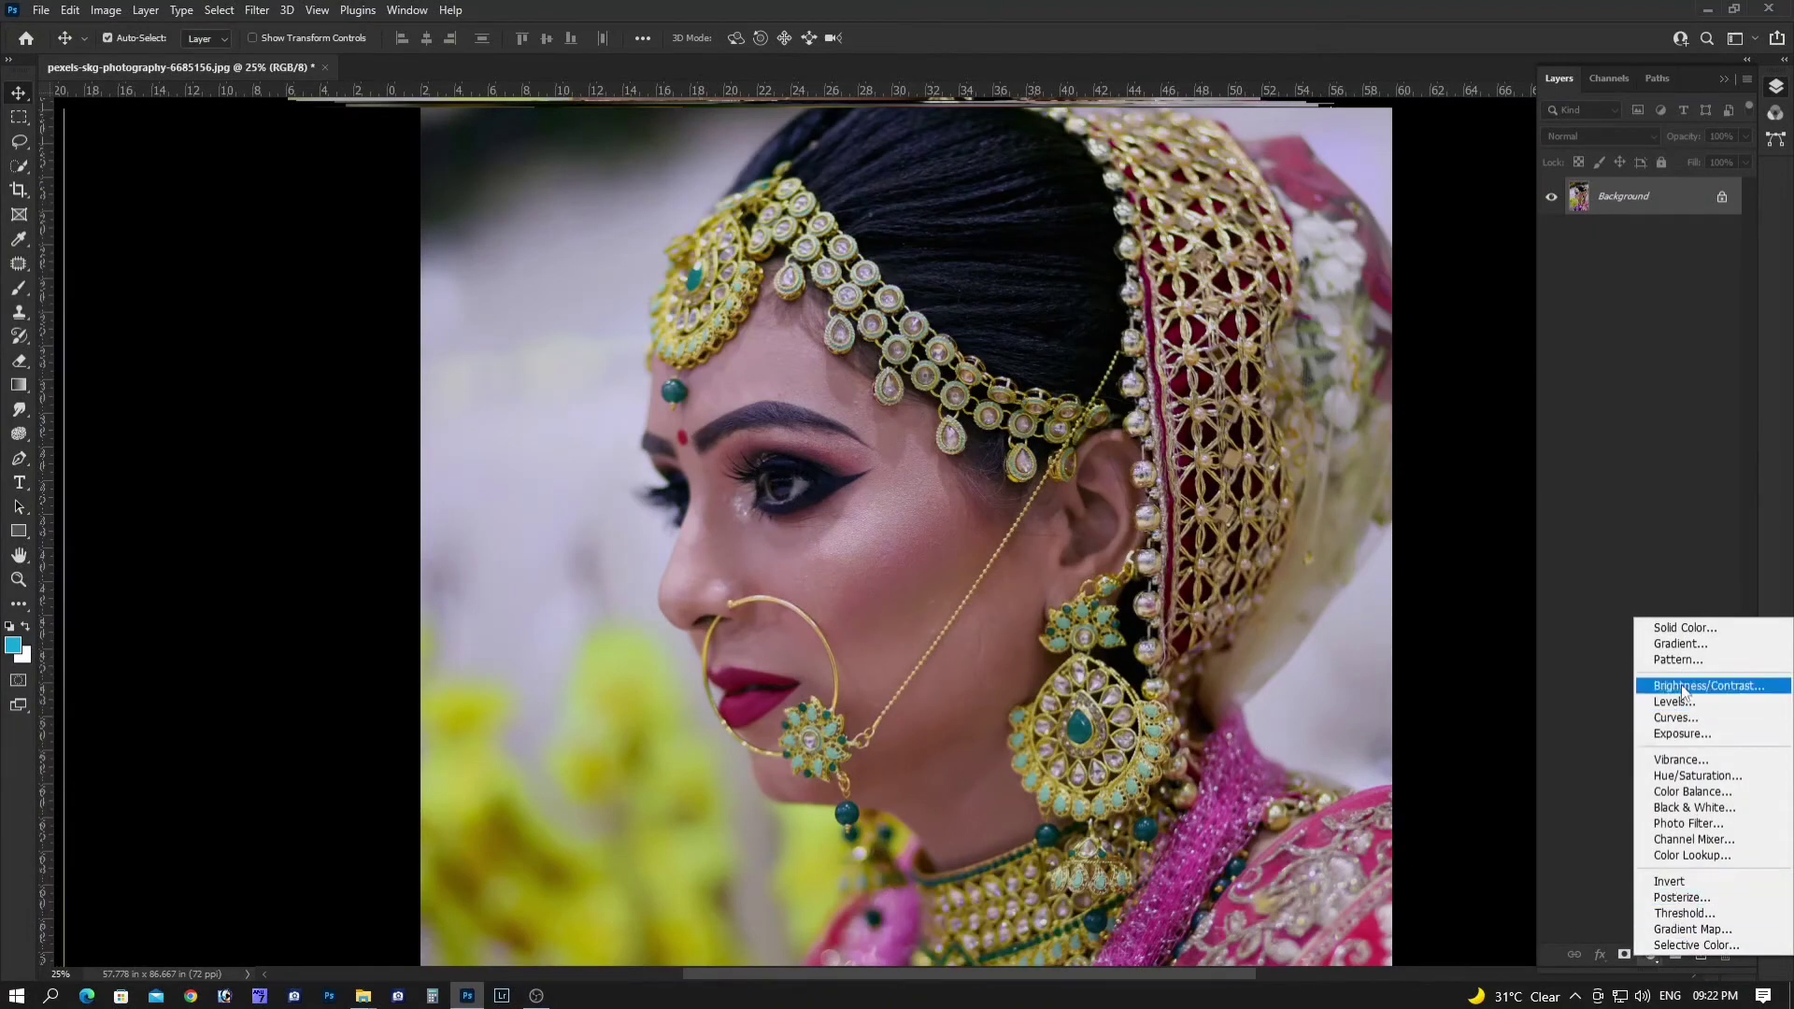
Add a Photo Filter adjustment layer and try the Cooling Filter (LBB) and Violet presets
click(1696, 824)
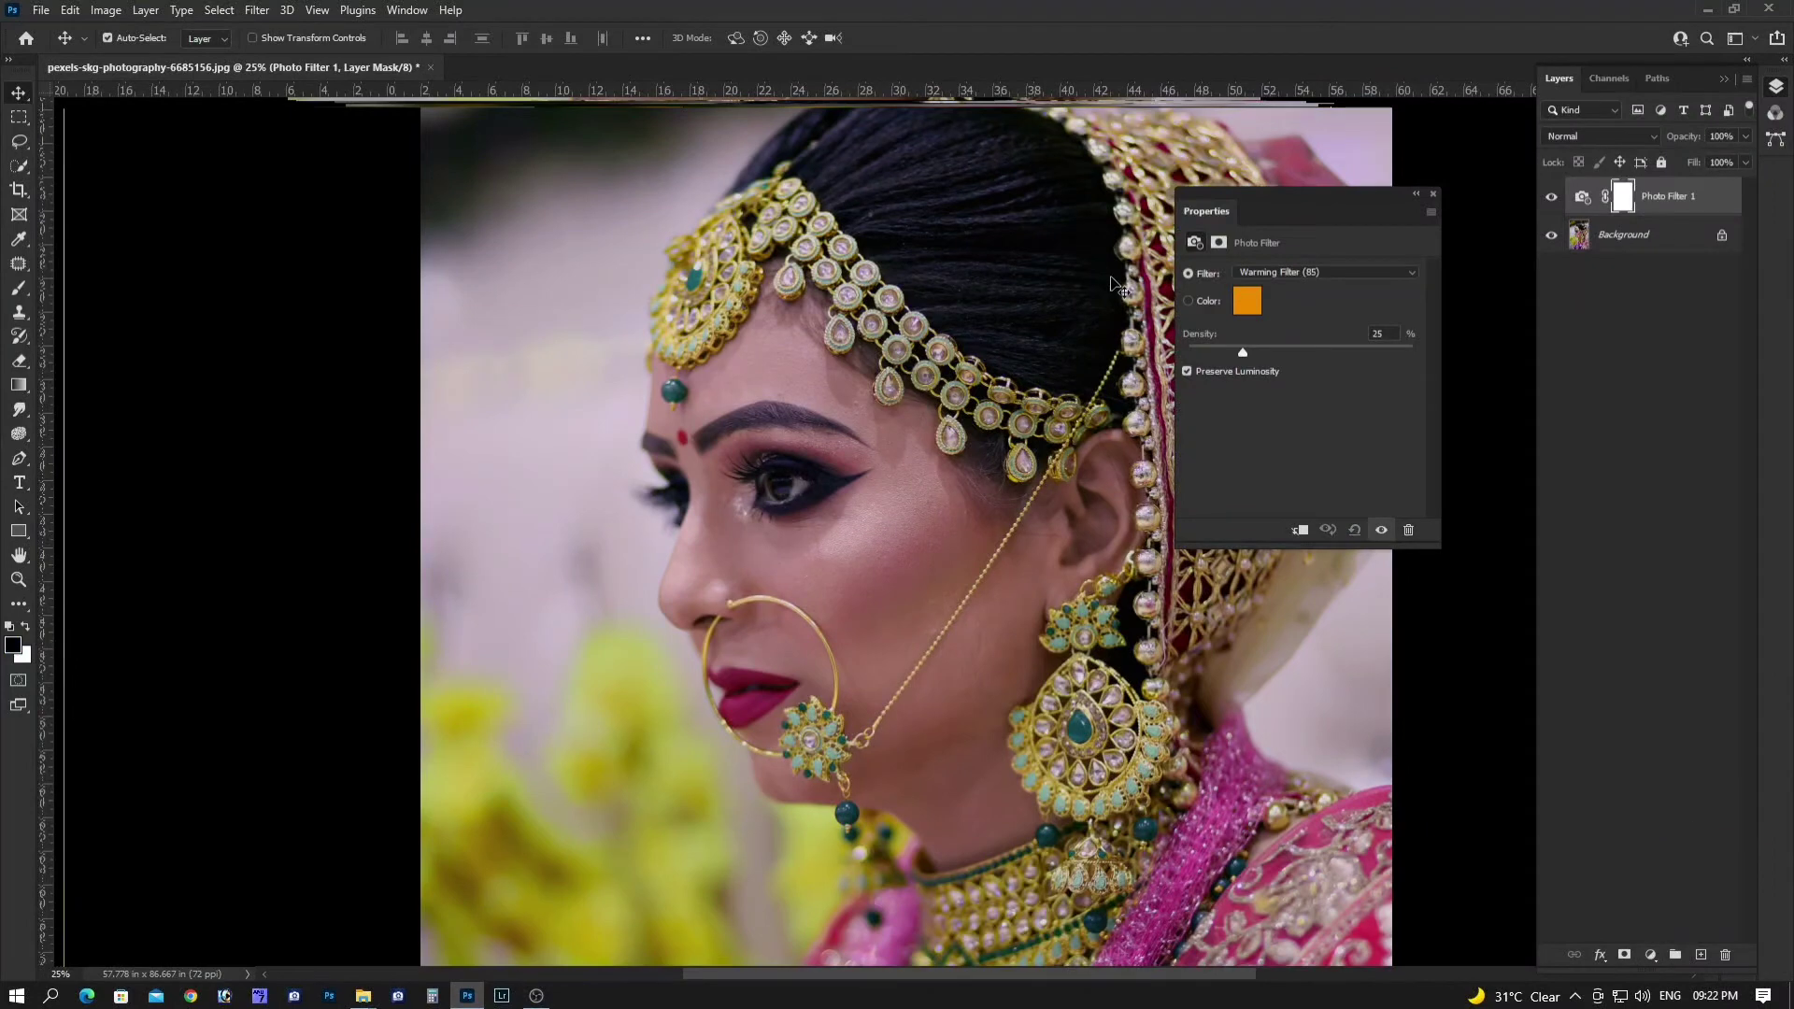
click(1306, 273)
key(Down)
key(Down)
key(Down)
key(Down)
key(Down)
key(Down)
key(Down)
key(Down)
key(Down)
key(Down)
key(Down)
key(Down)
key(Down)
key(Down)
key(Down)
key(Up)
key(Up)
key(Up)
key(Up)
key(Up)
key(Up)
key(Up)
key(Up)
key(Up)
key(Up)
key(Up)
key(Up)
key(Up)
key(Down)
key(Up)
Blend the Photo Filter layer in Soft Light at 8% opacity and toggle it to compare
click(1583, 142)
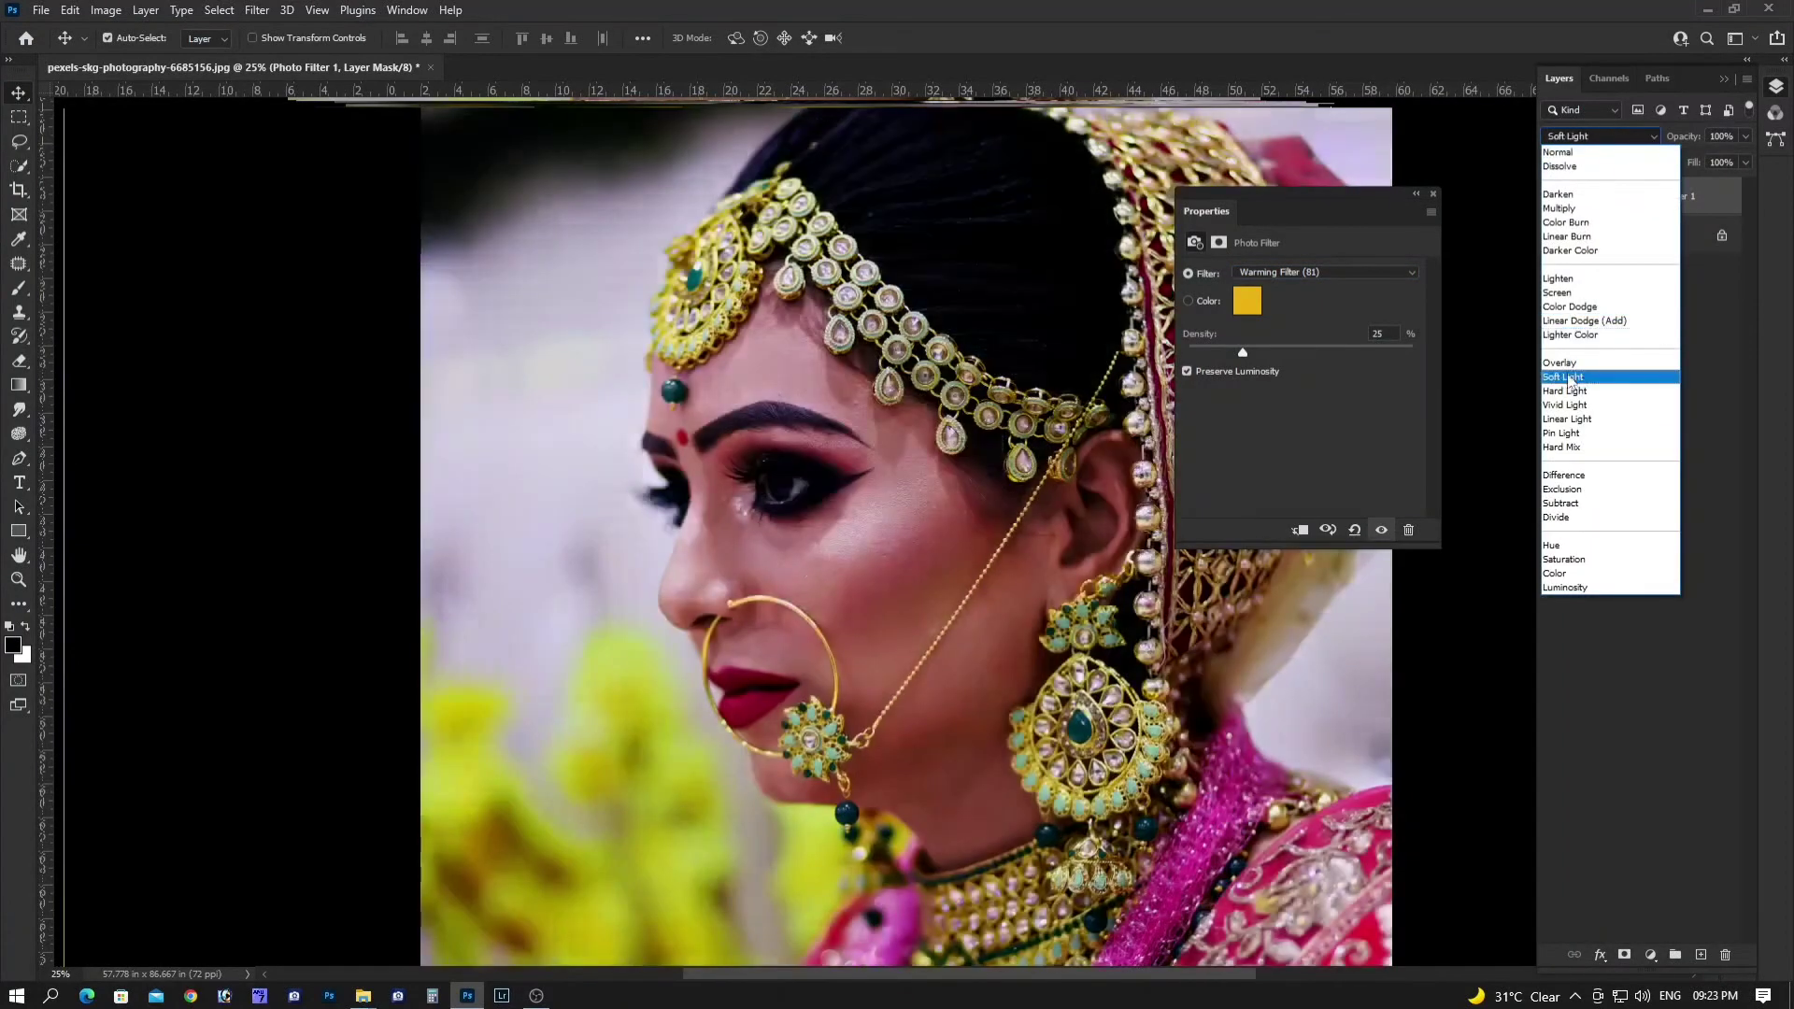
click(1569, 377)
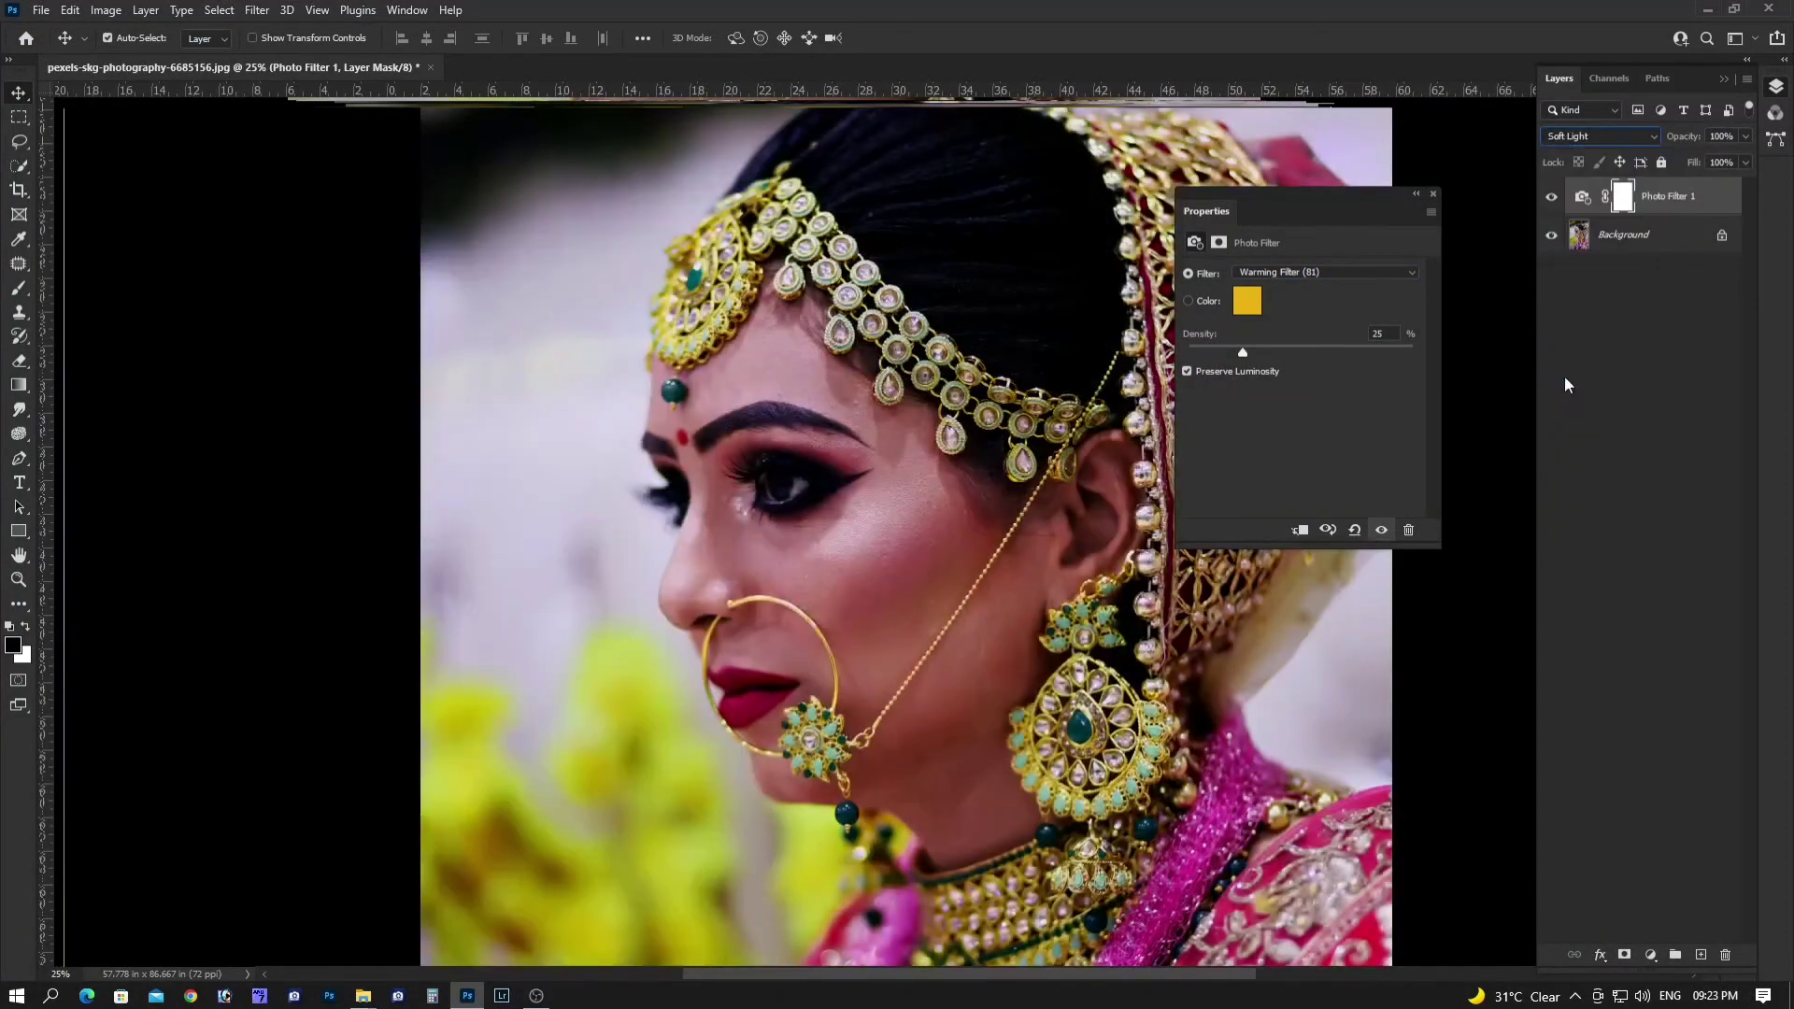
click(1433, 194)
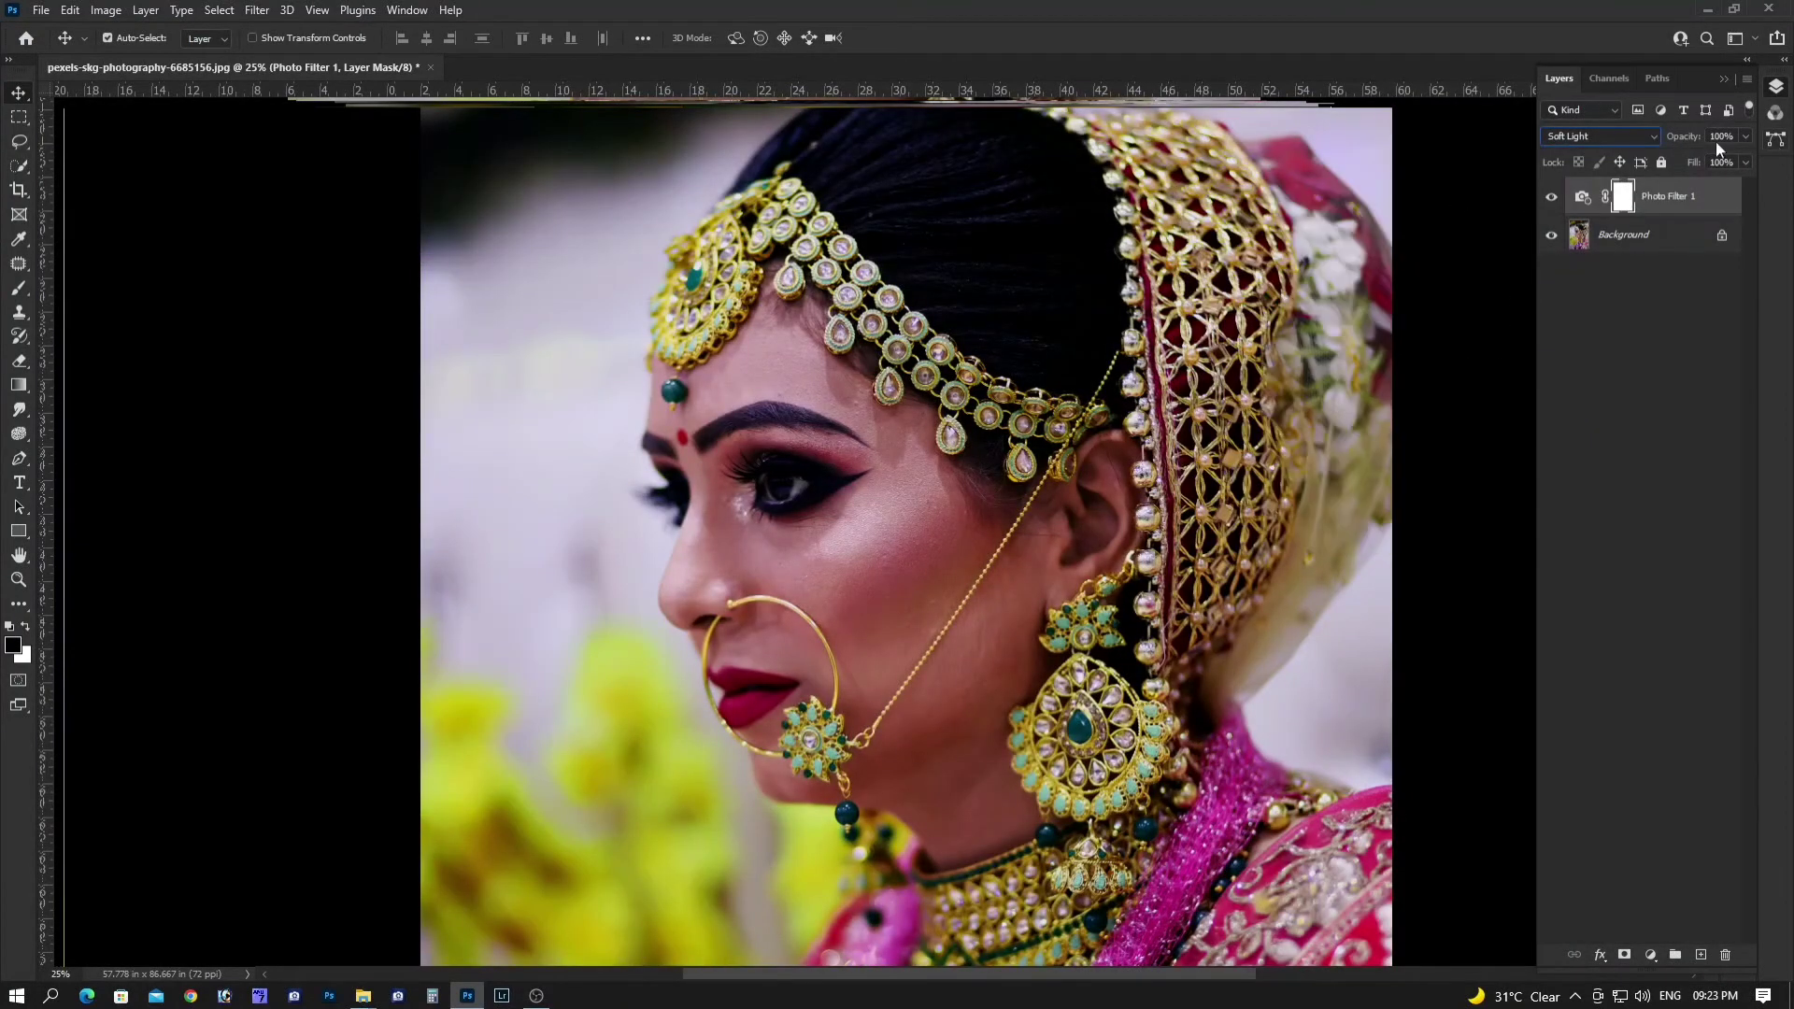
mouse_move(1658, 162)
mouse_down()
mouse_move(1689, 184)
mouse_move(1683, 161)
mouse_up()
click(1745, 162)
click(1552, 197)
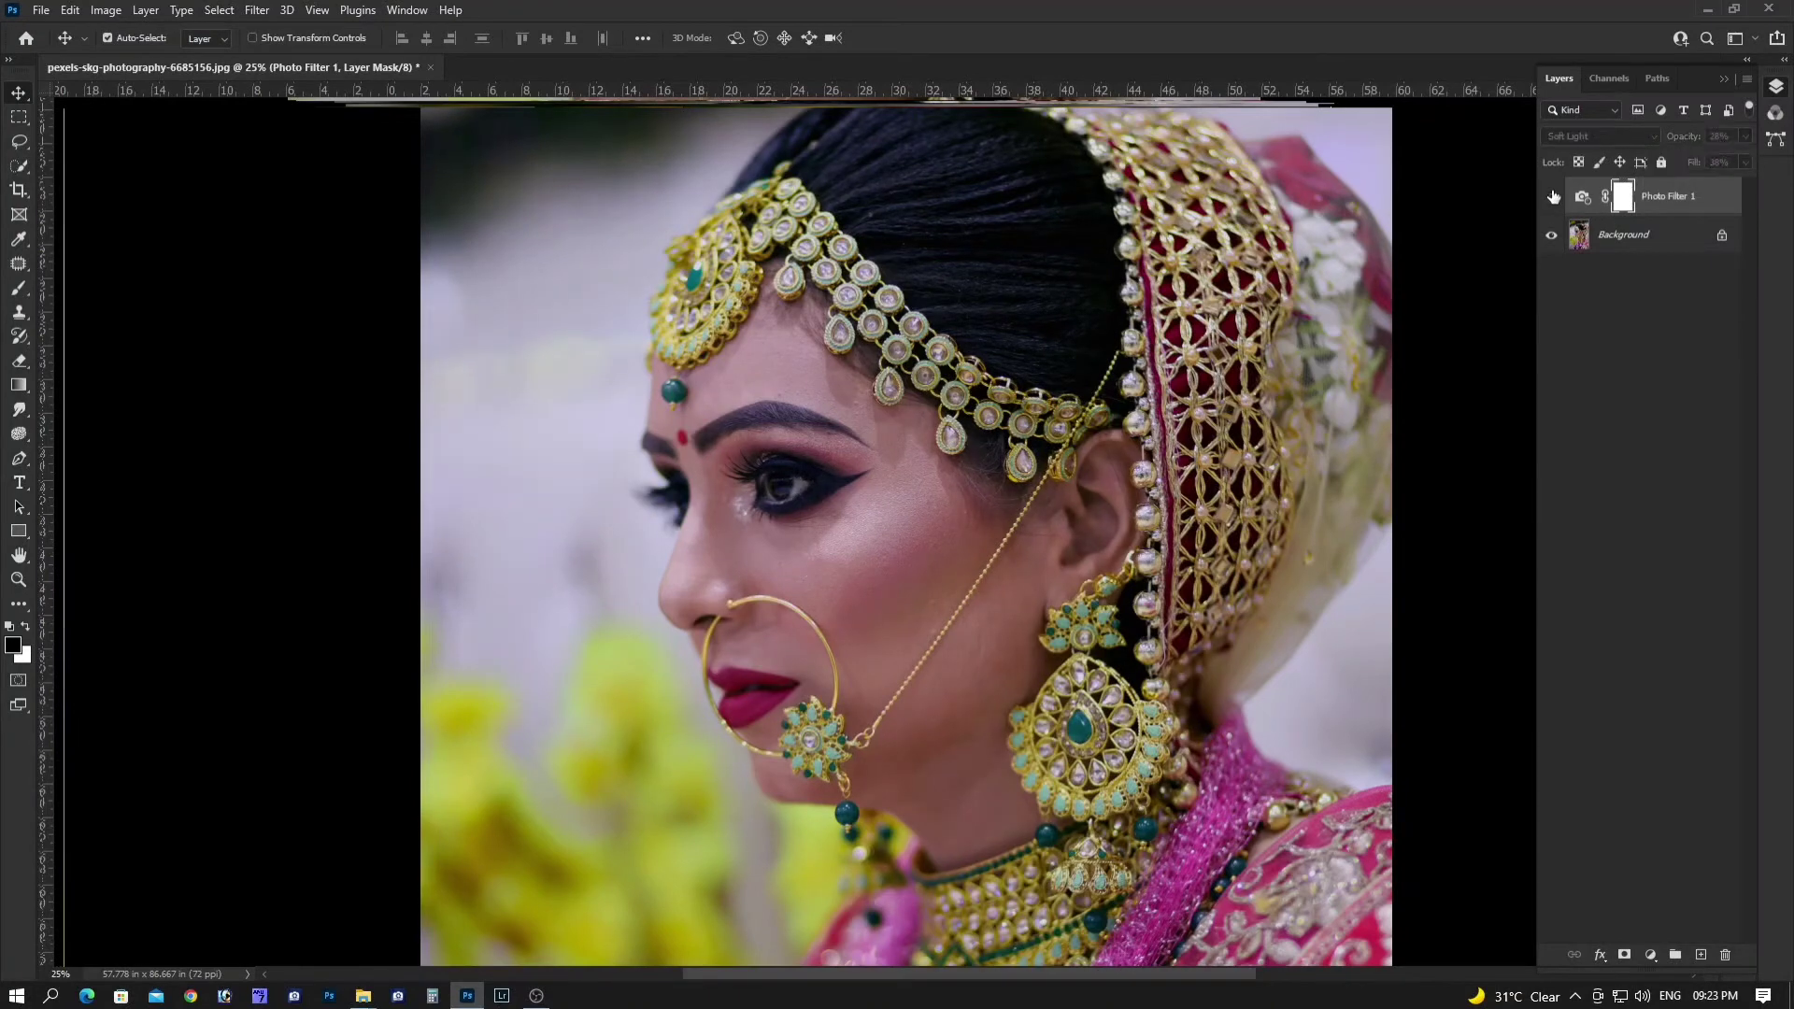
click(1552, 197)
click(1551, 197)
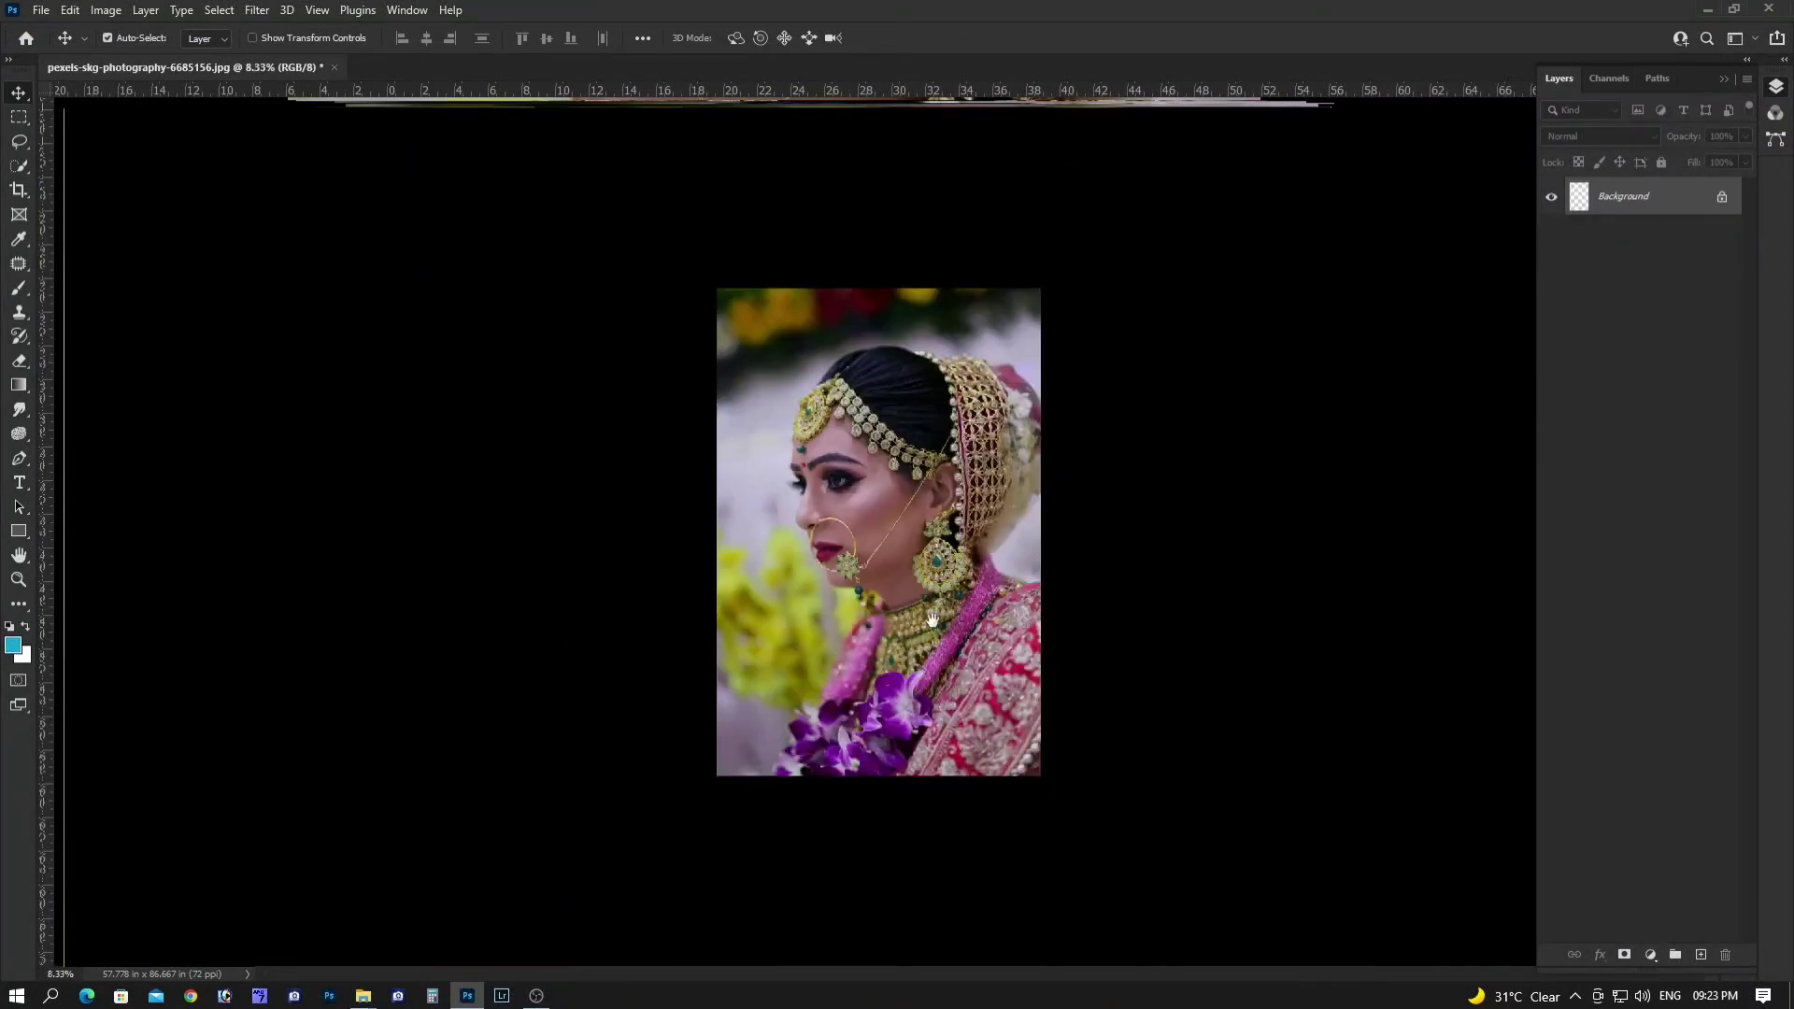
Look over the bride's face, then bring up Filter > Sharpen > Unsharp Mask
scroll(935, 561, up, 5)
drag(916, 654, 1041, 533)
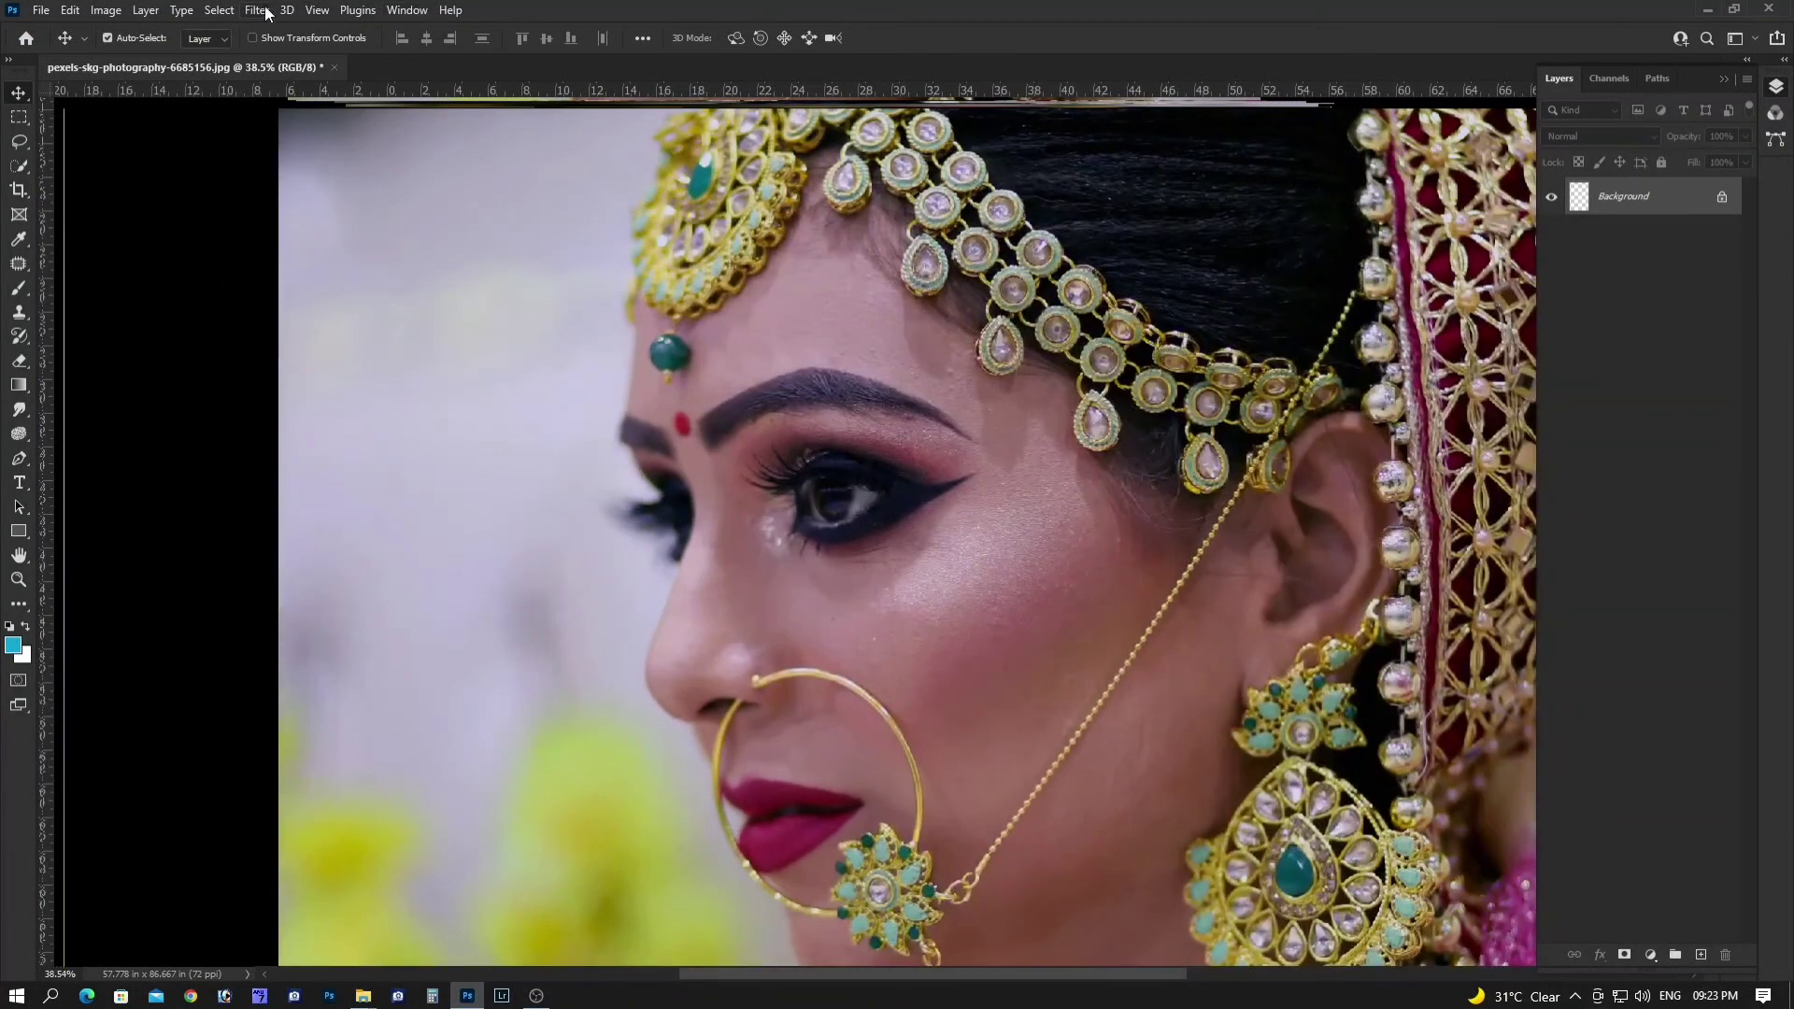
scroll(990, 682, down, 4)
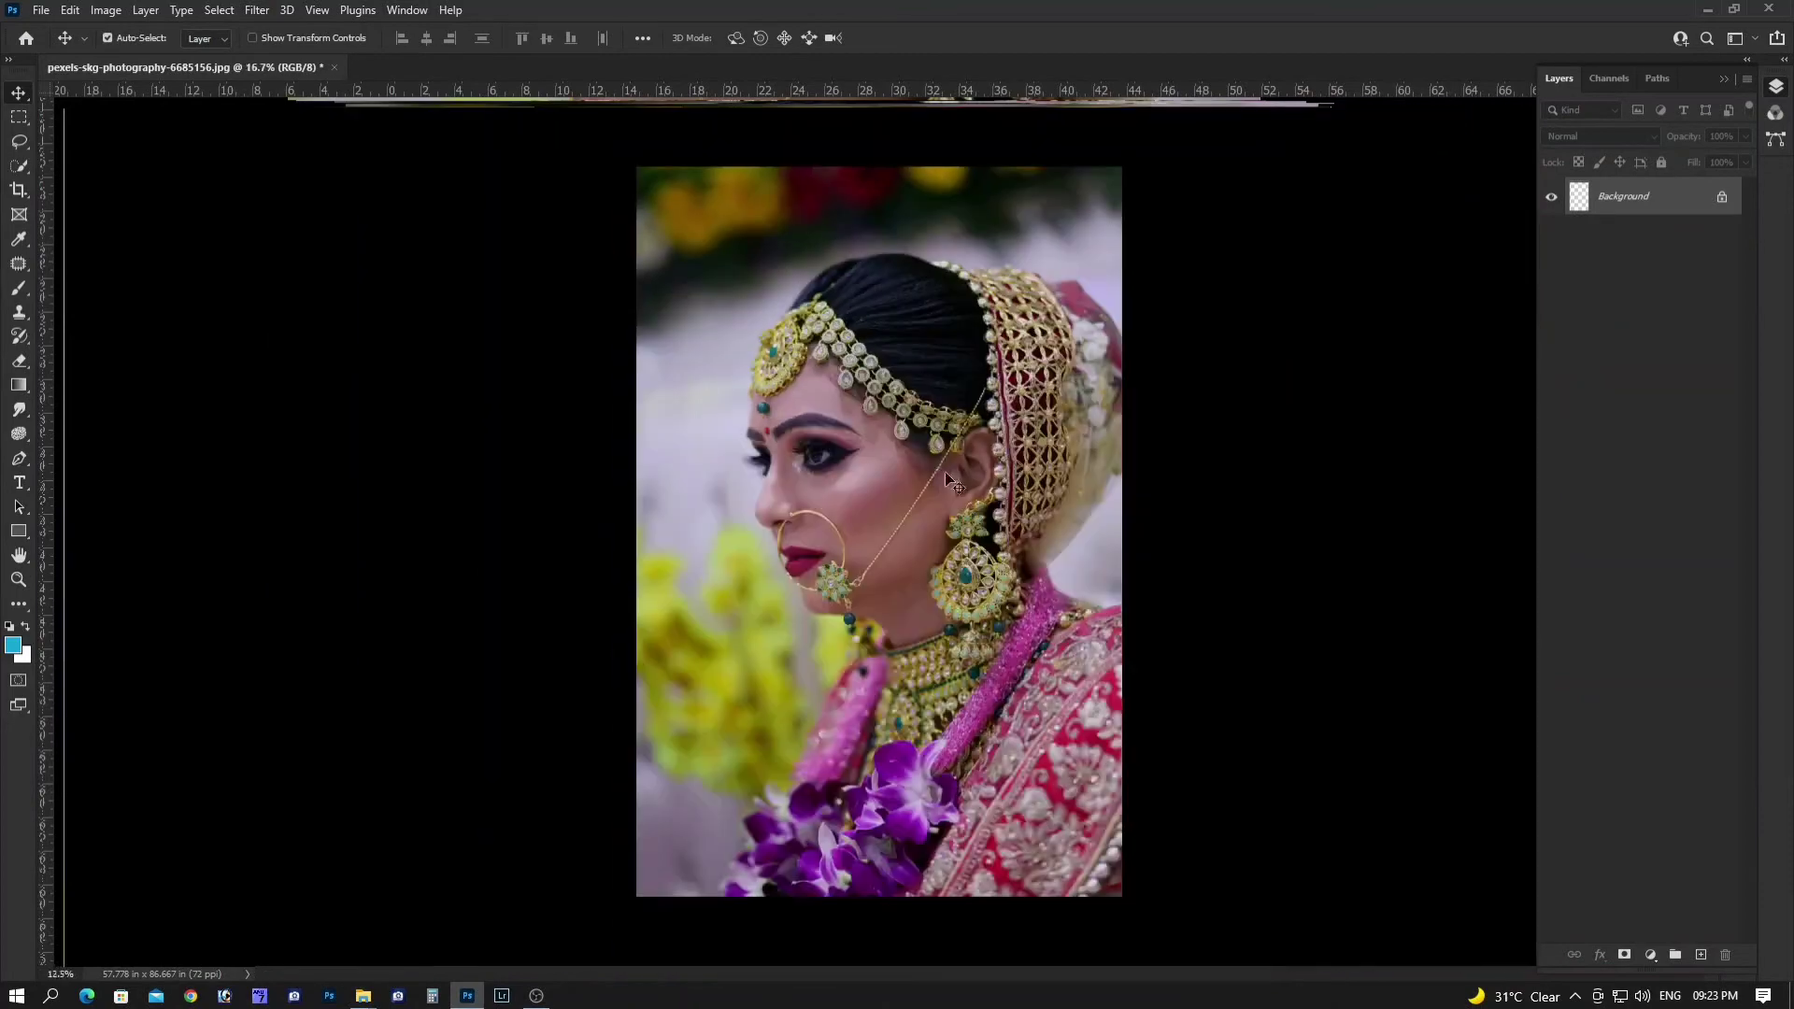
scroll(939, 607, up, 3)
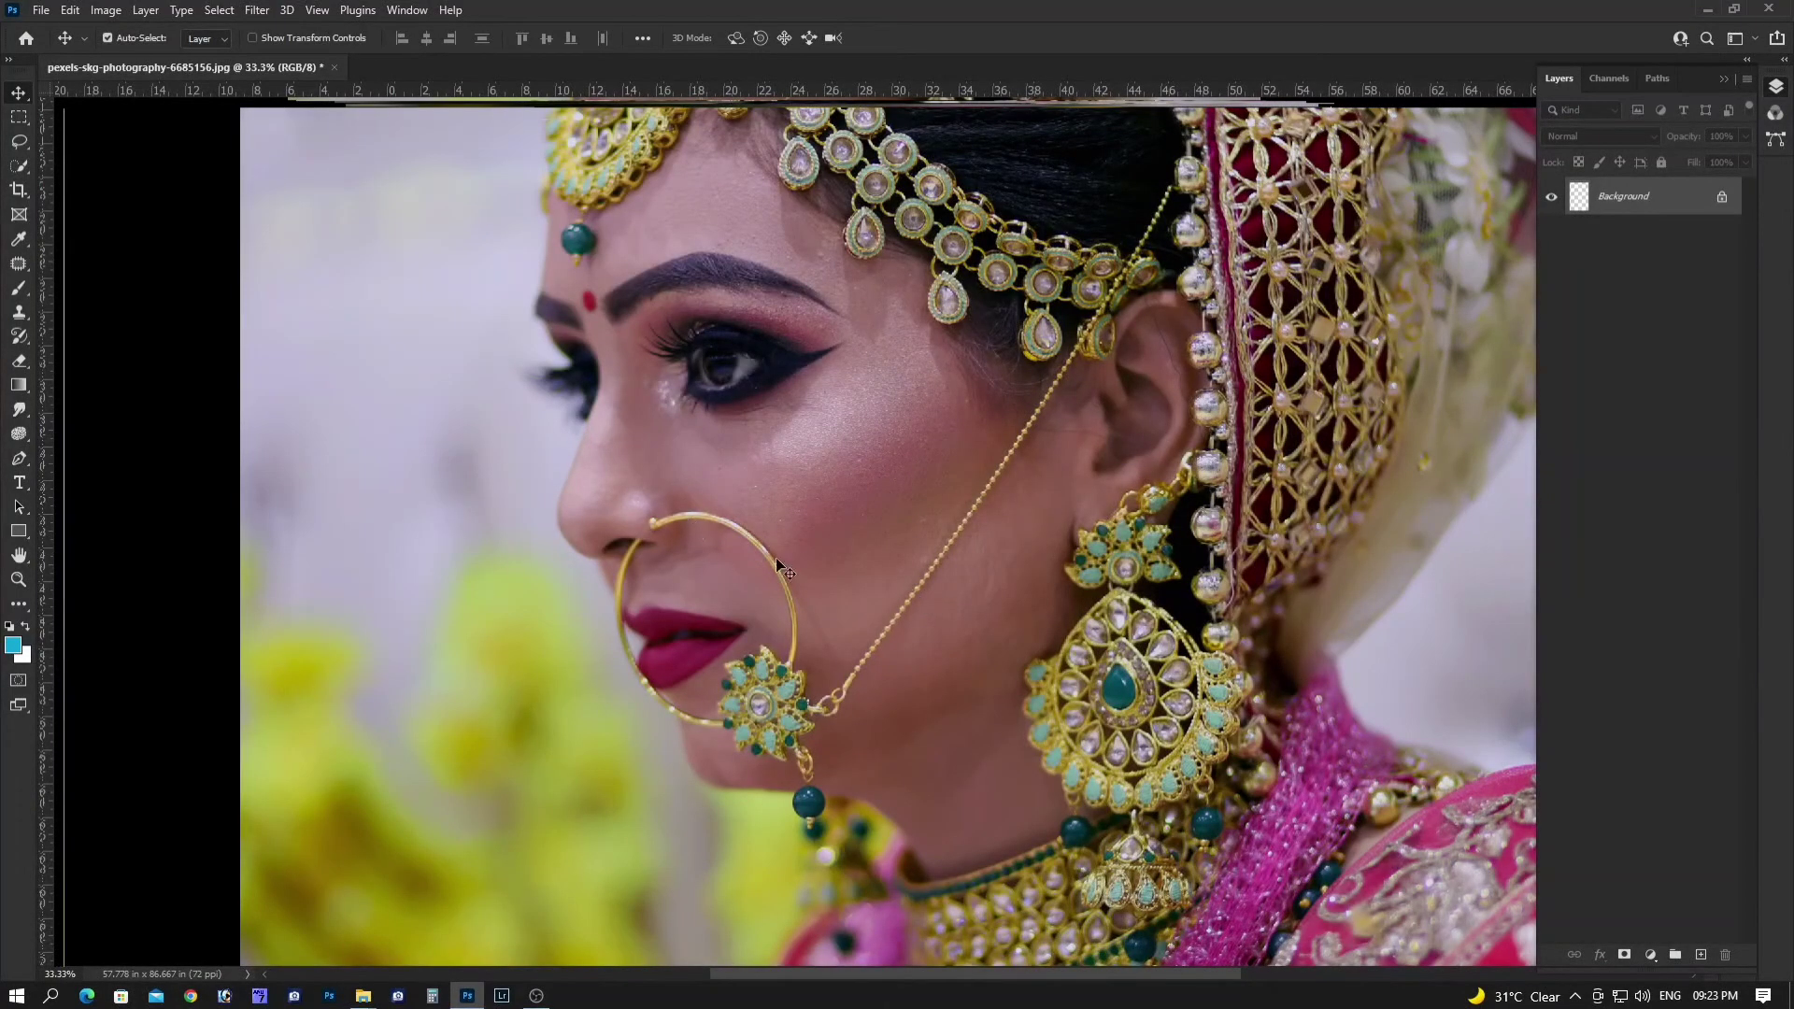
scroll(943, 570, down, 2)
scroll(855, 314, up, 2)
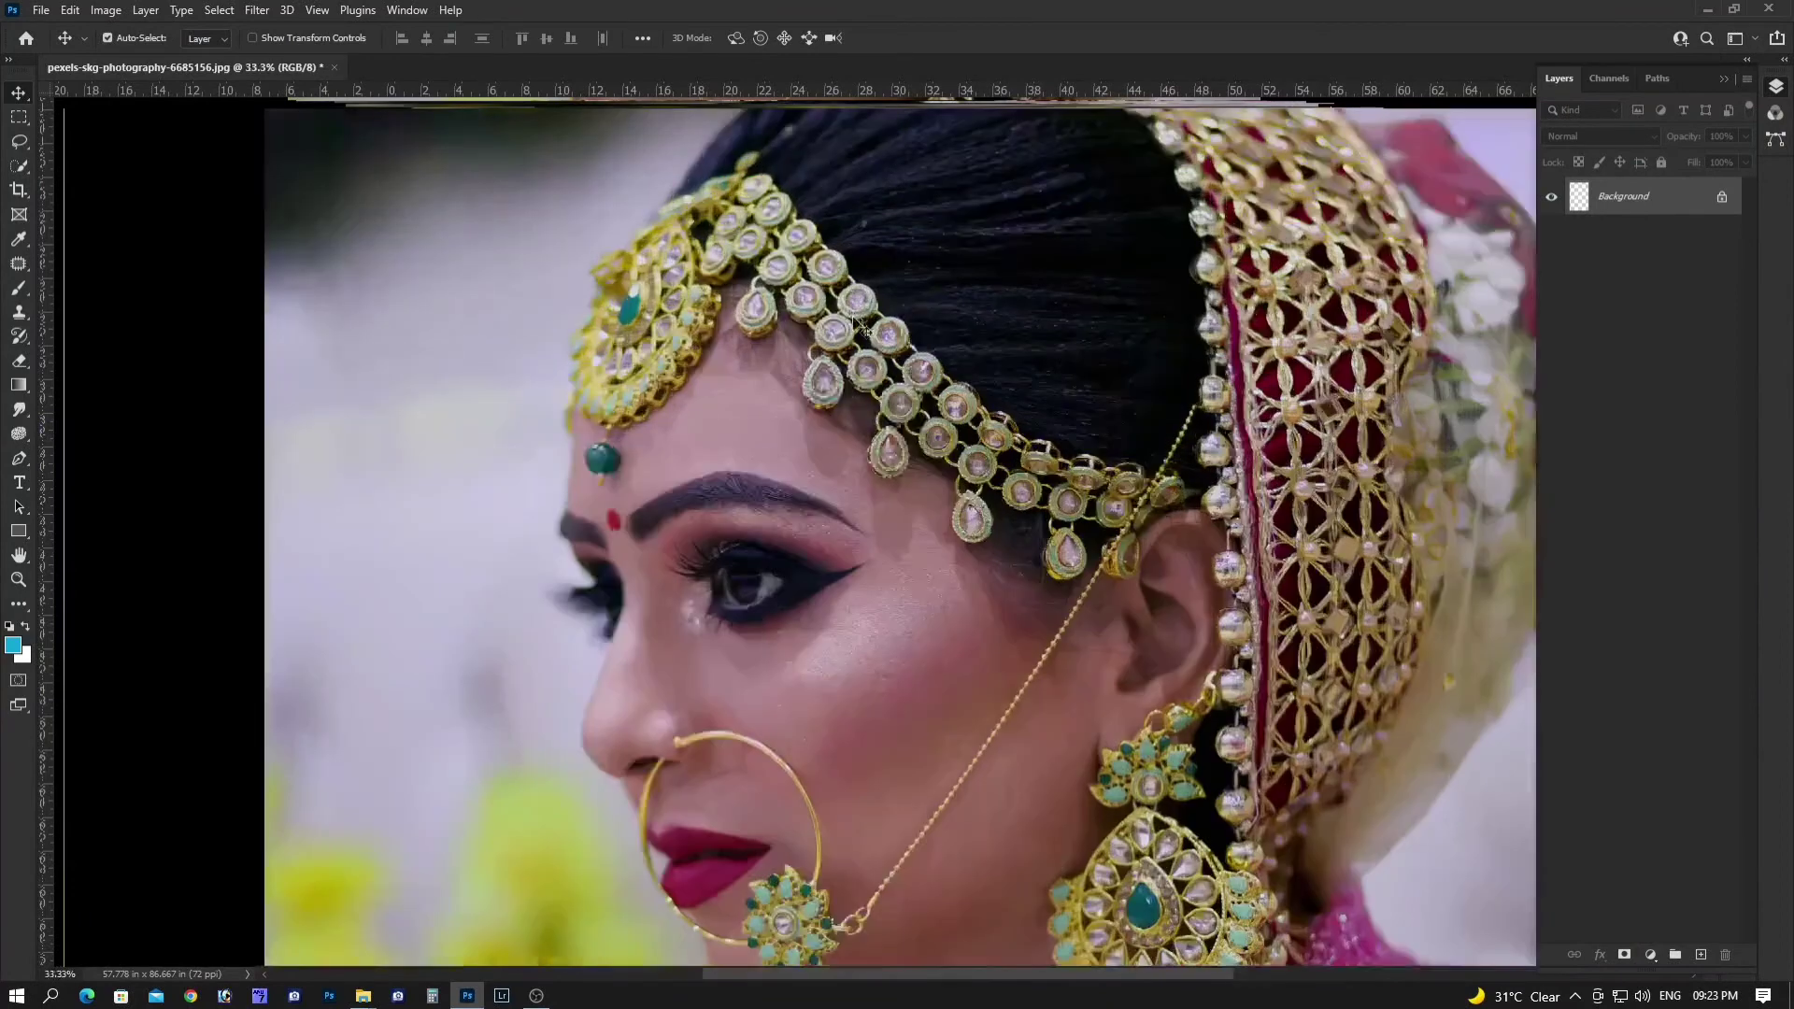
click(258, 11)
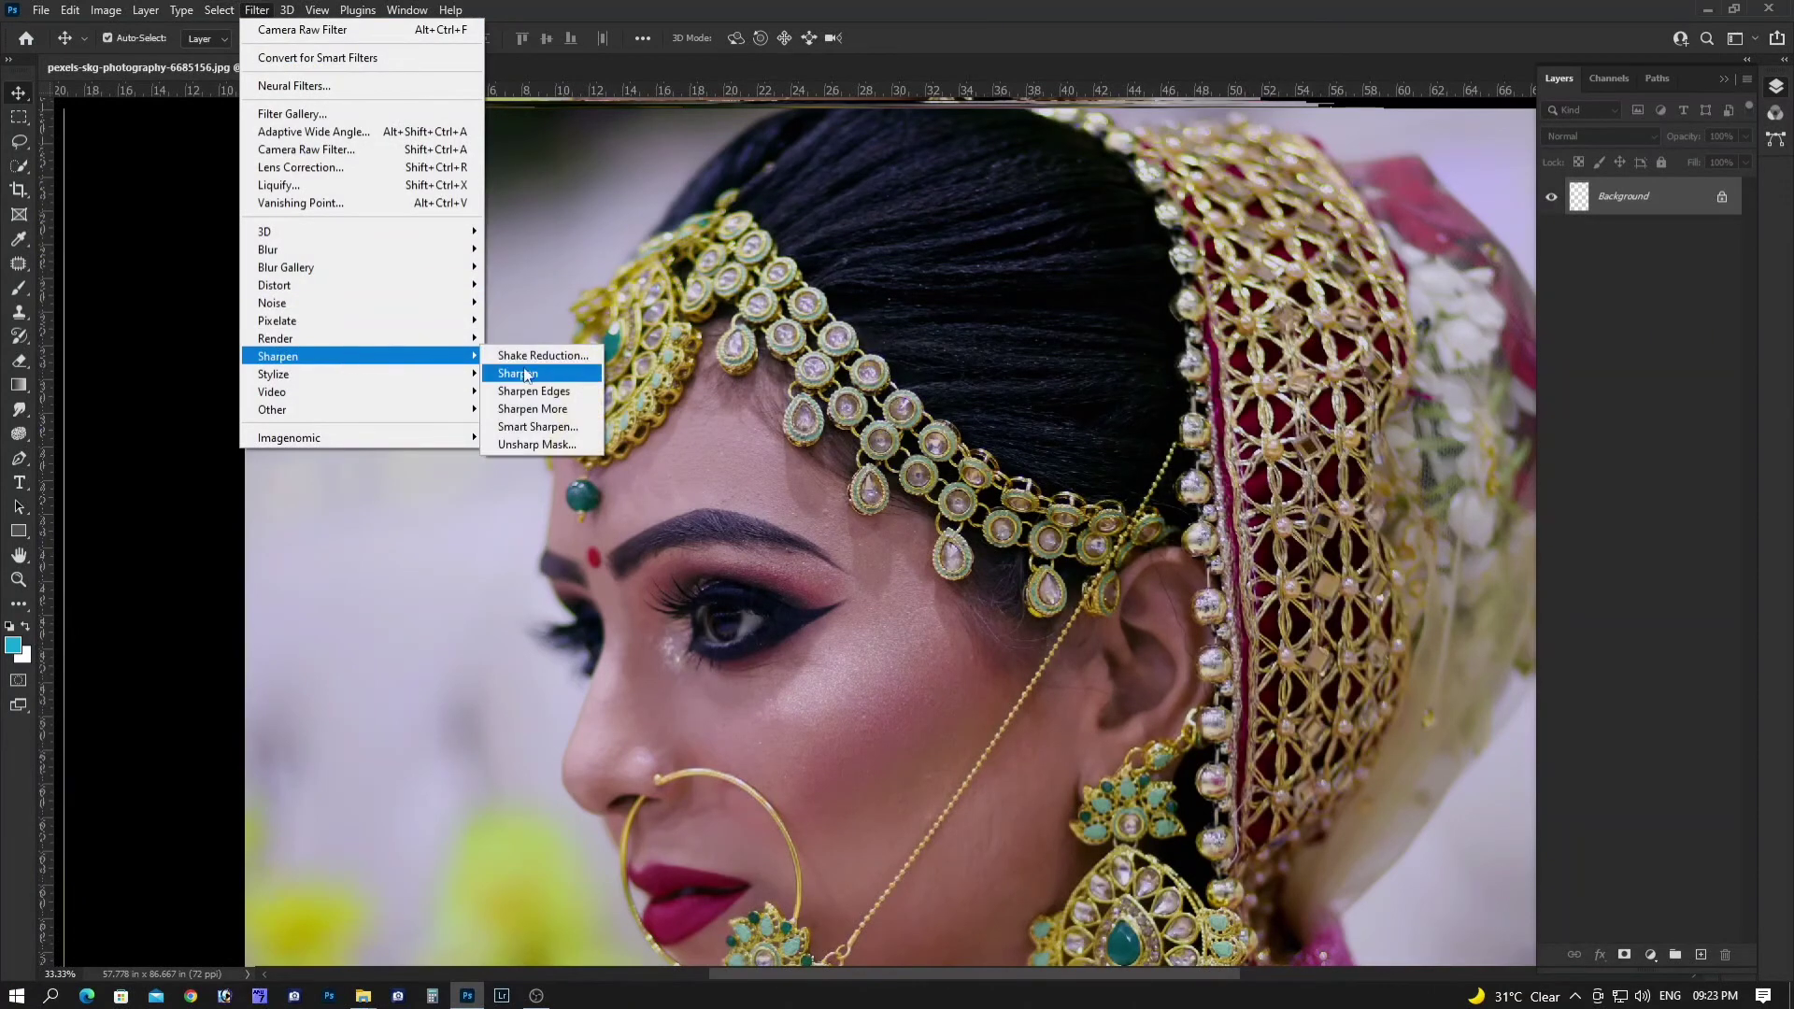
mouse_move(277, 356)
click(549, 450)
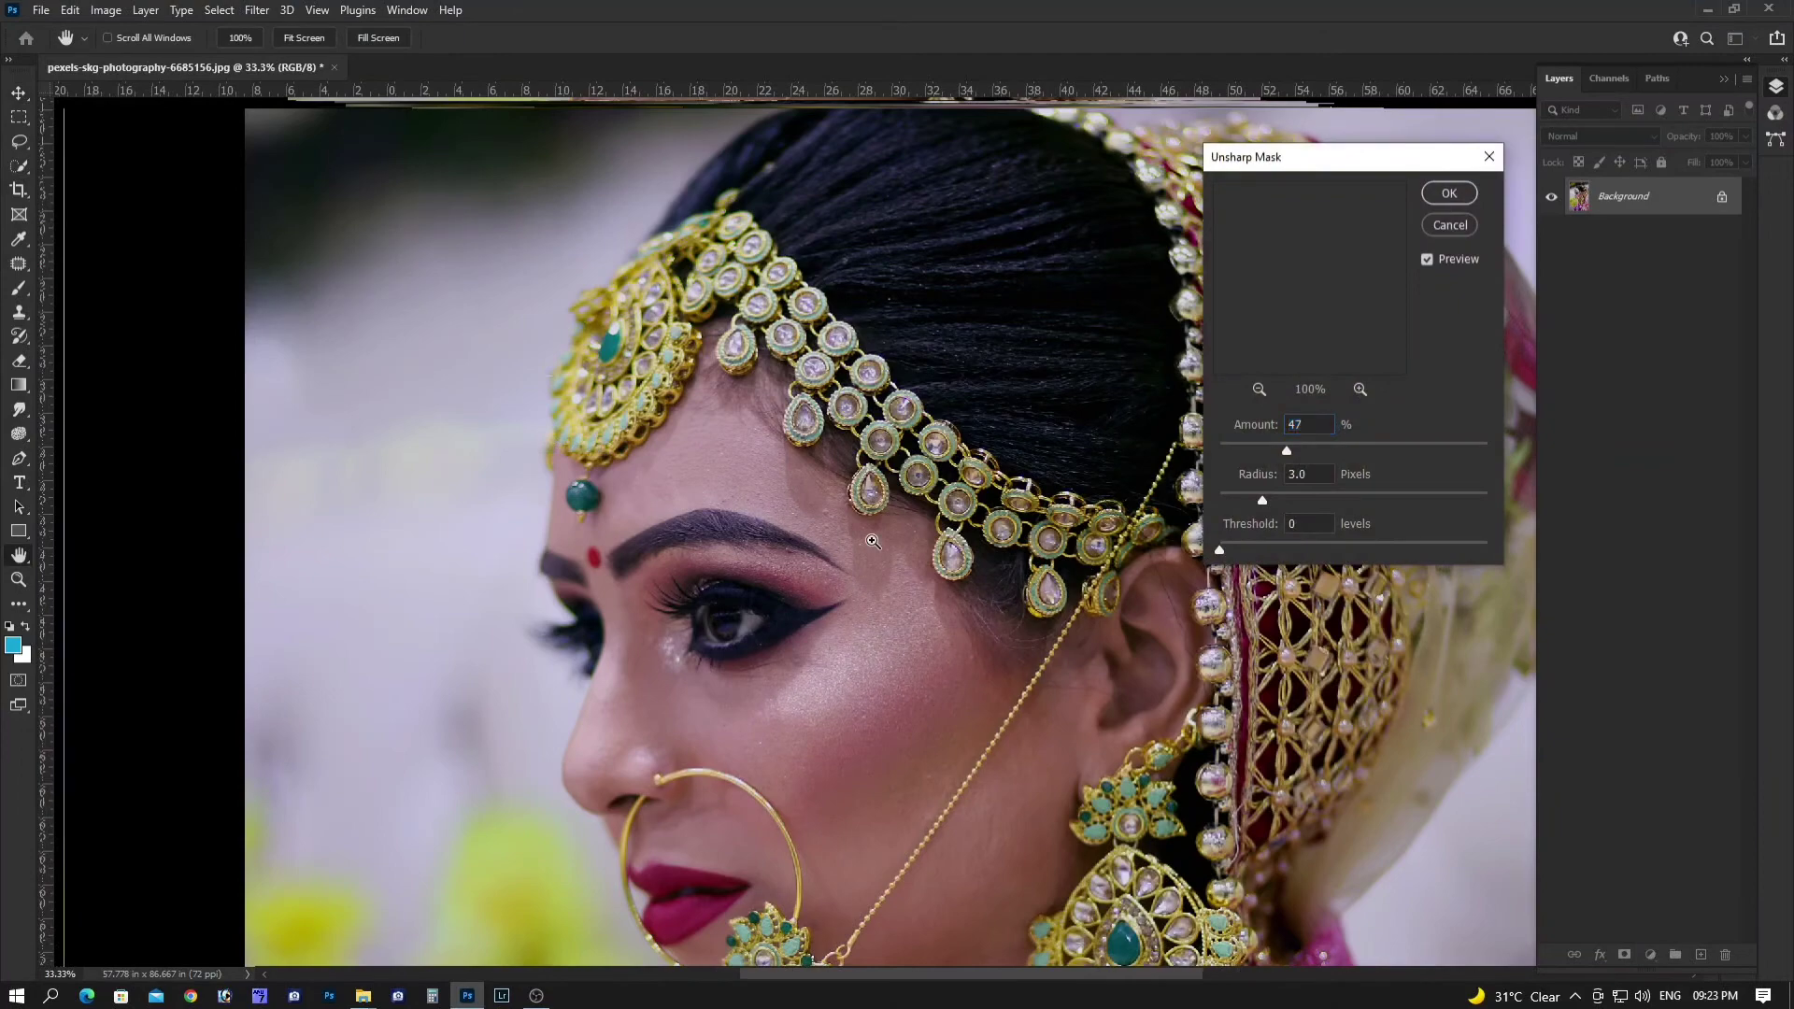
Apply Unsharp Mask with amount about 48% and radius 3.3 pixels
scroll(916, 584, up, 1)
drag(1033, 606, 996, 374)
scroll(747, 486, up, 1)
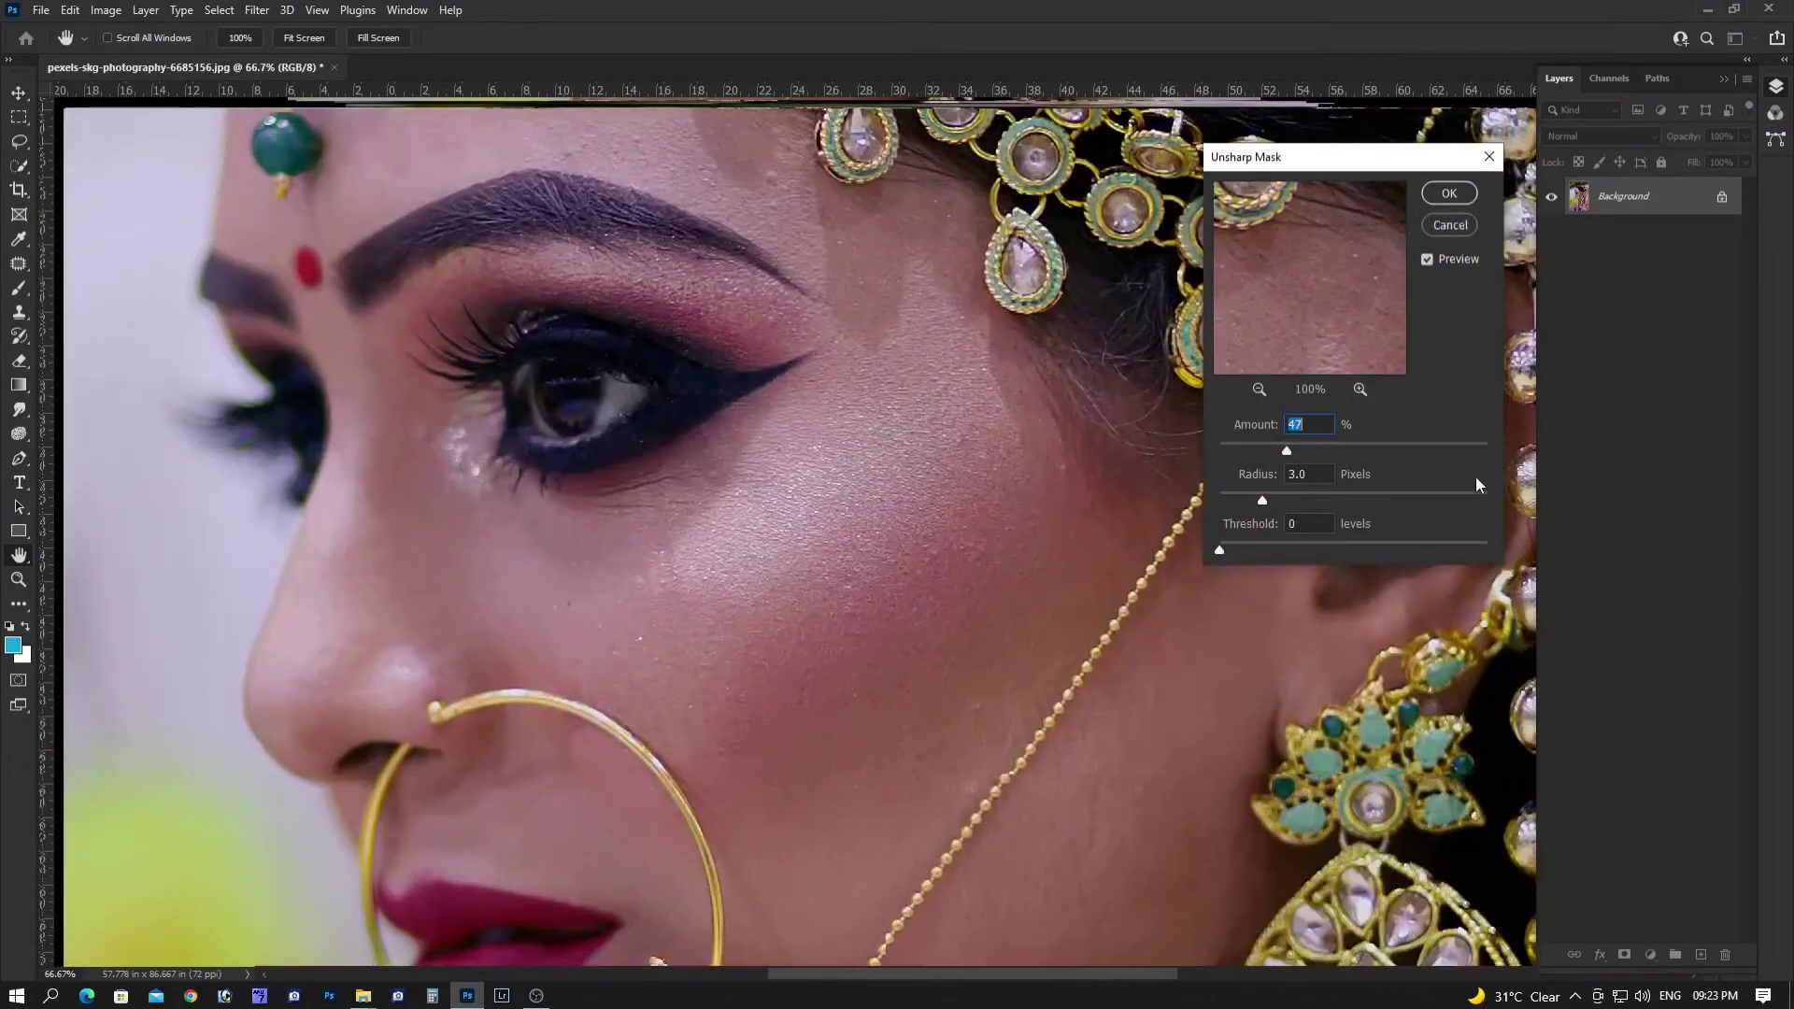
drag(1288, 452, 1266, 501)
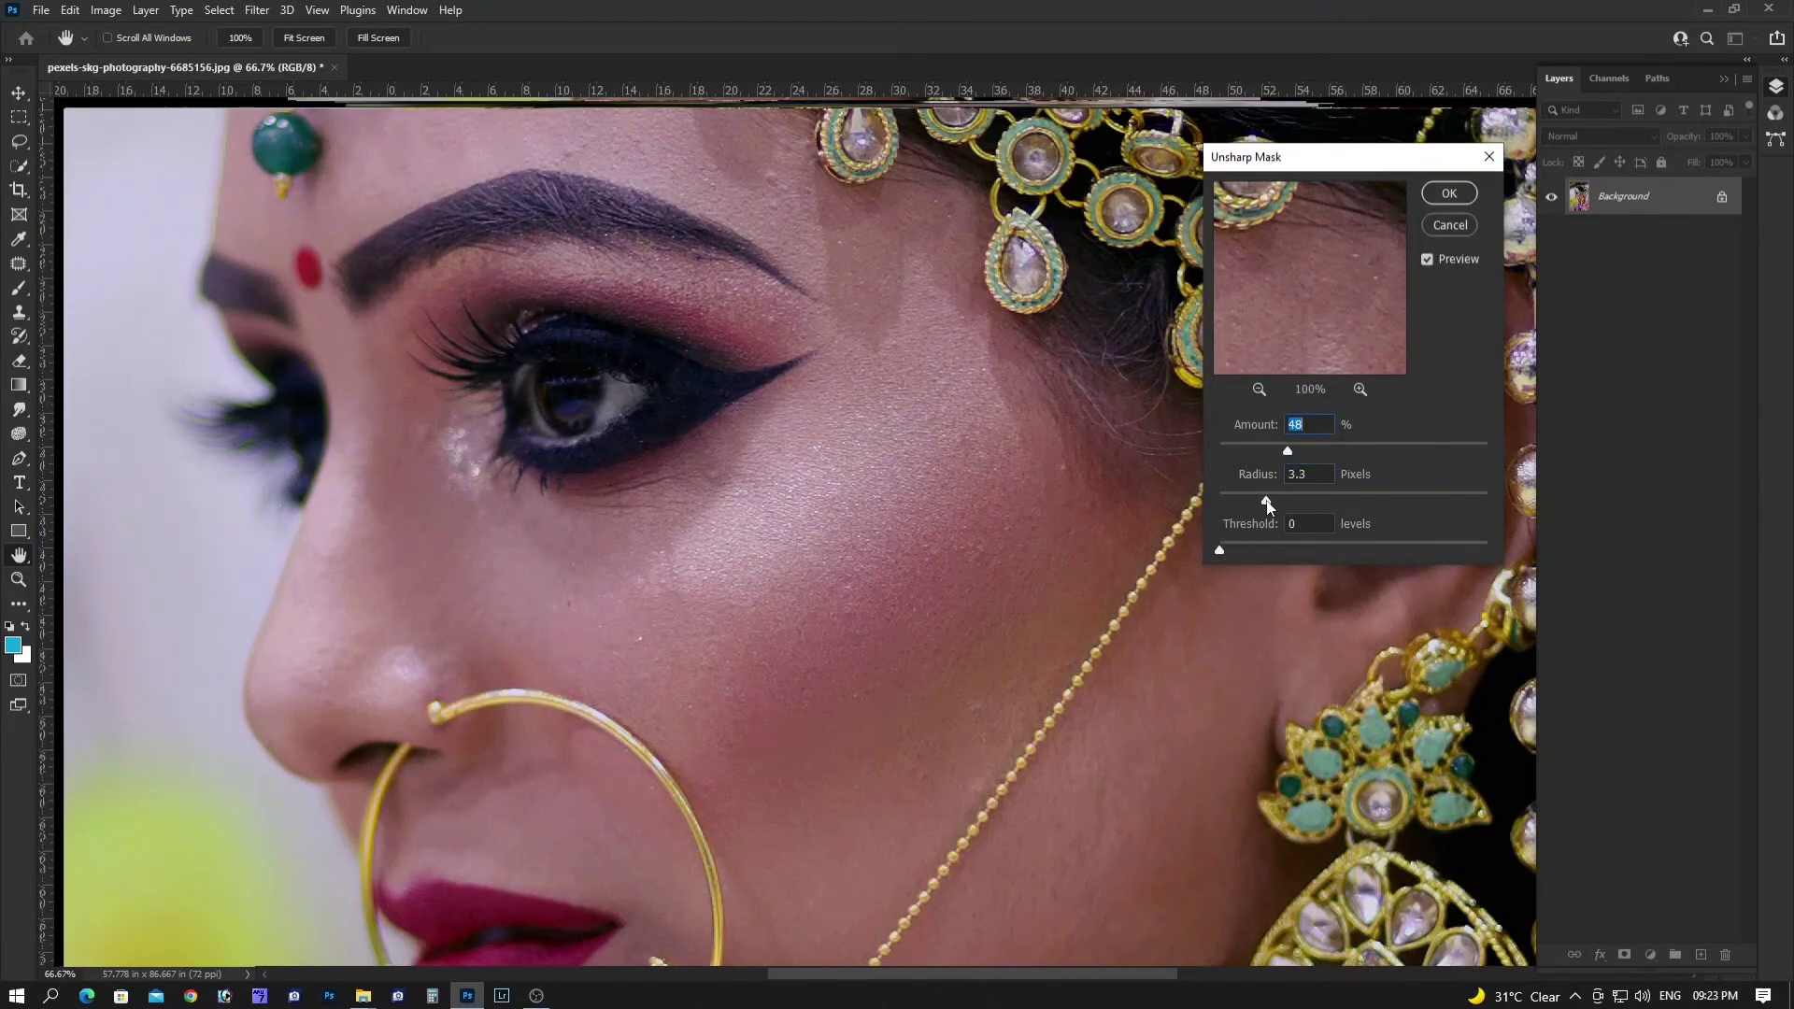
click(1449, 196)
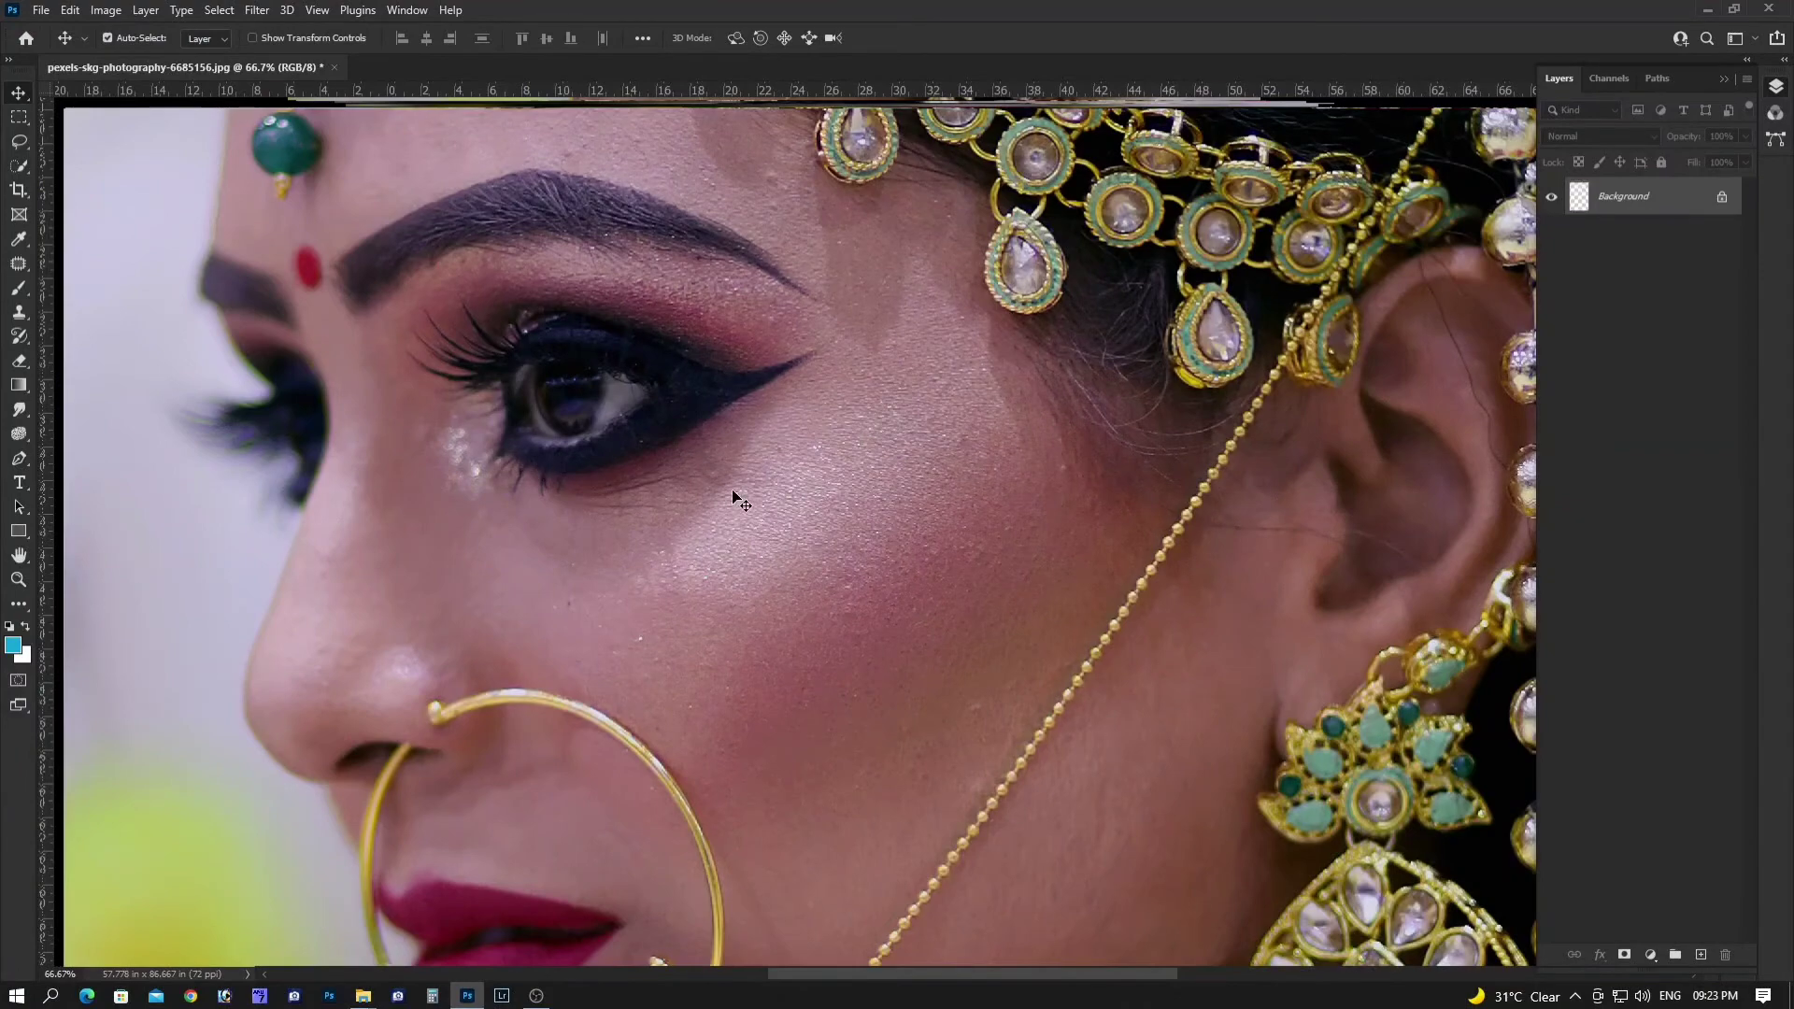
Zoom in and out over the face and forehead jewellery to inspect the sharpening
scroll(471, 313, up, 1)
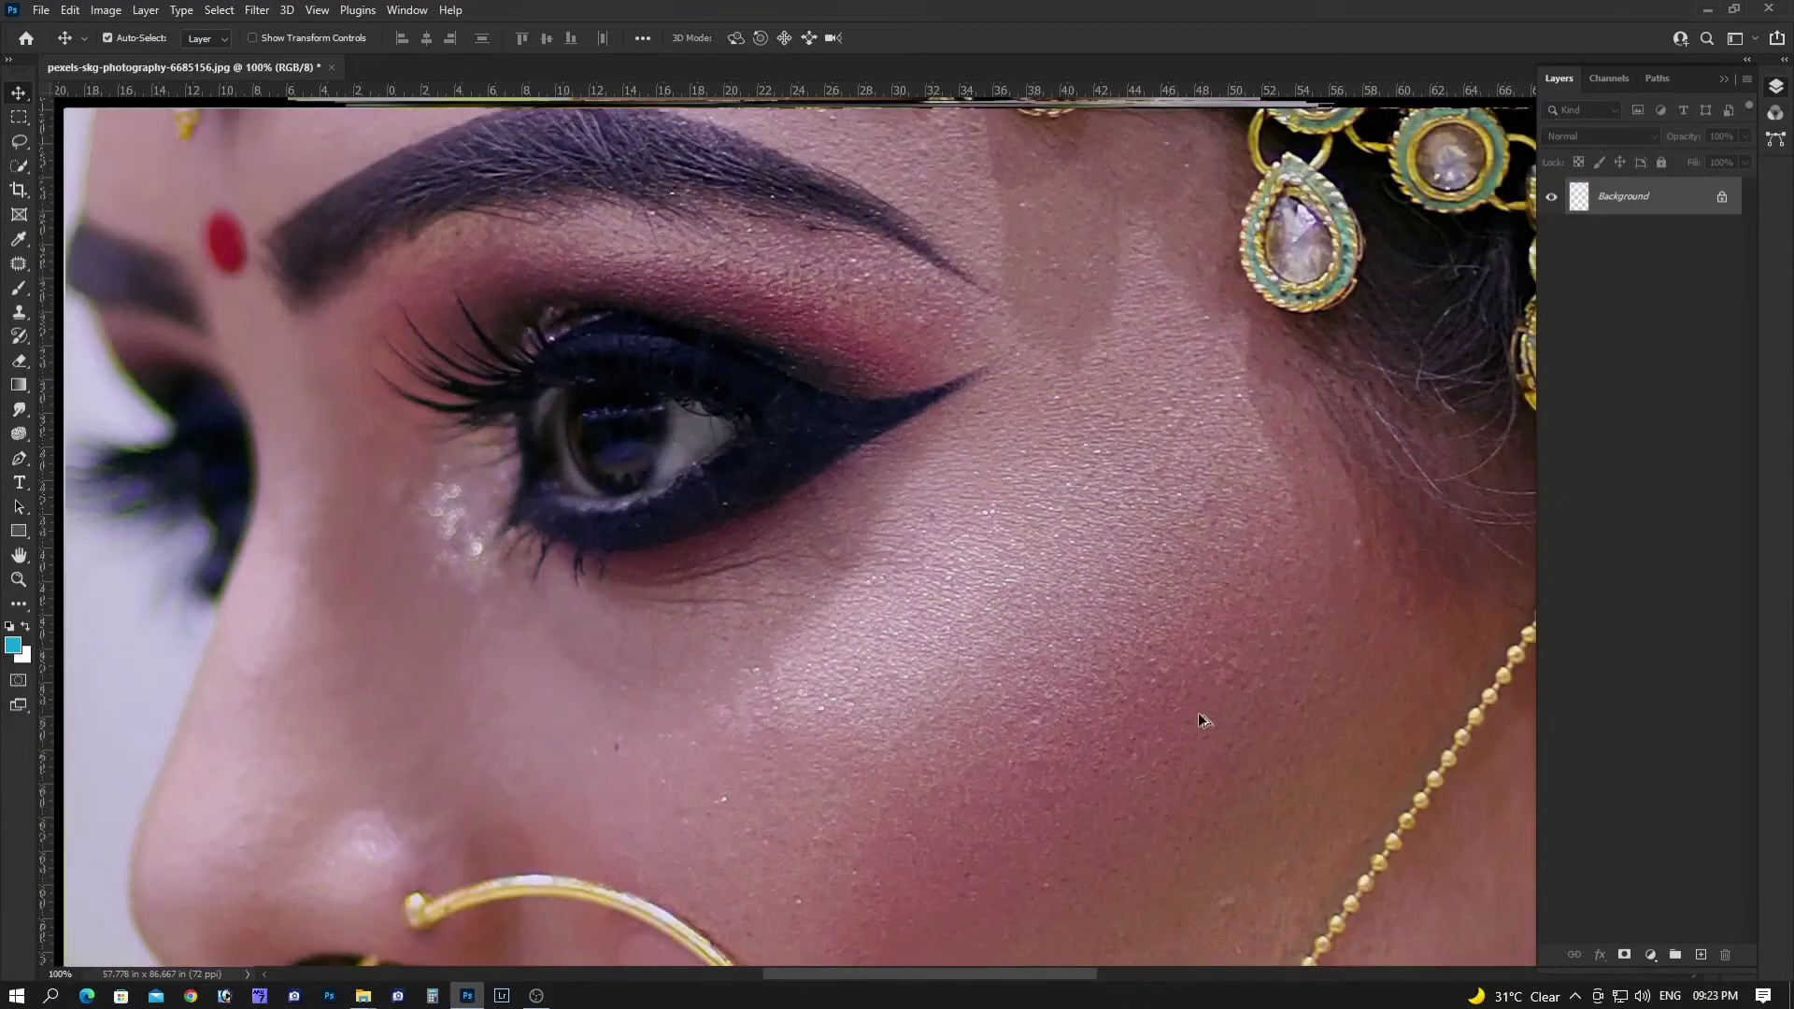
scroll(1156, 753, down, 4)
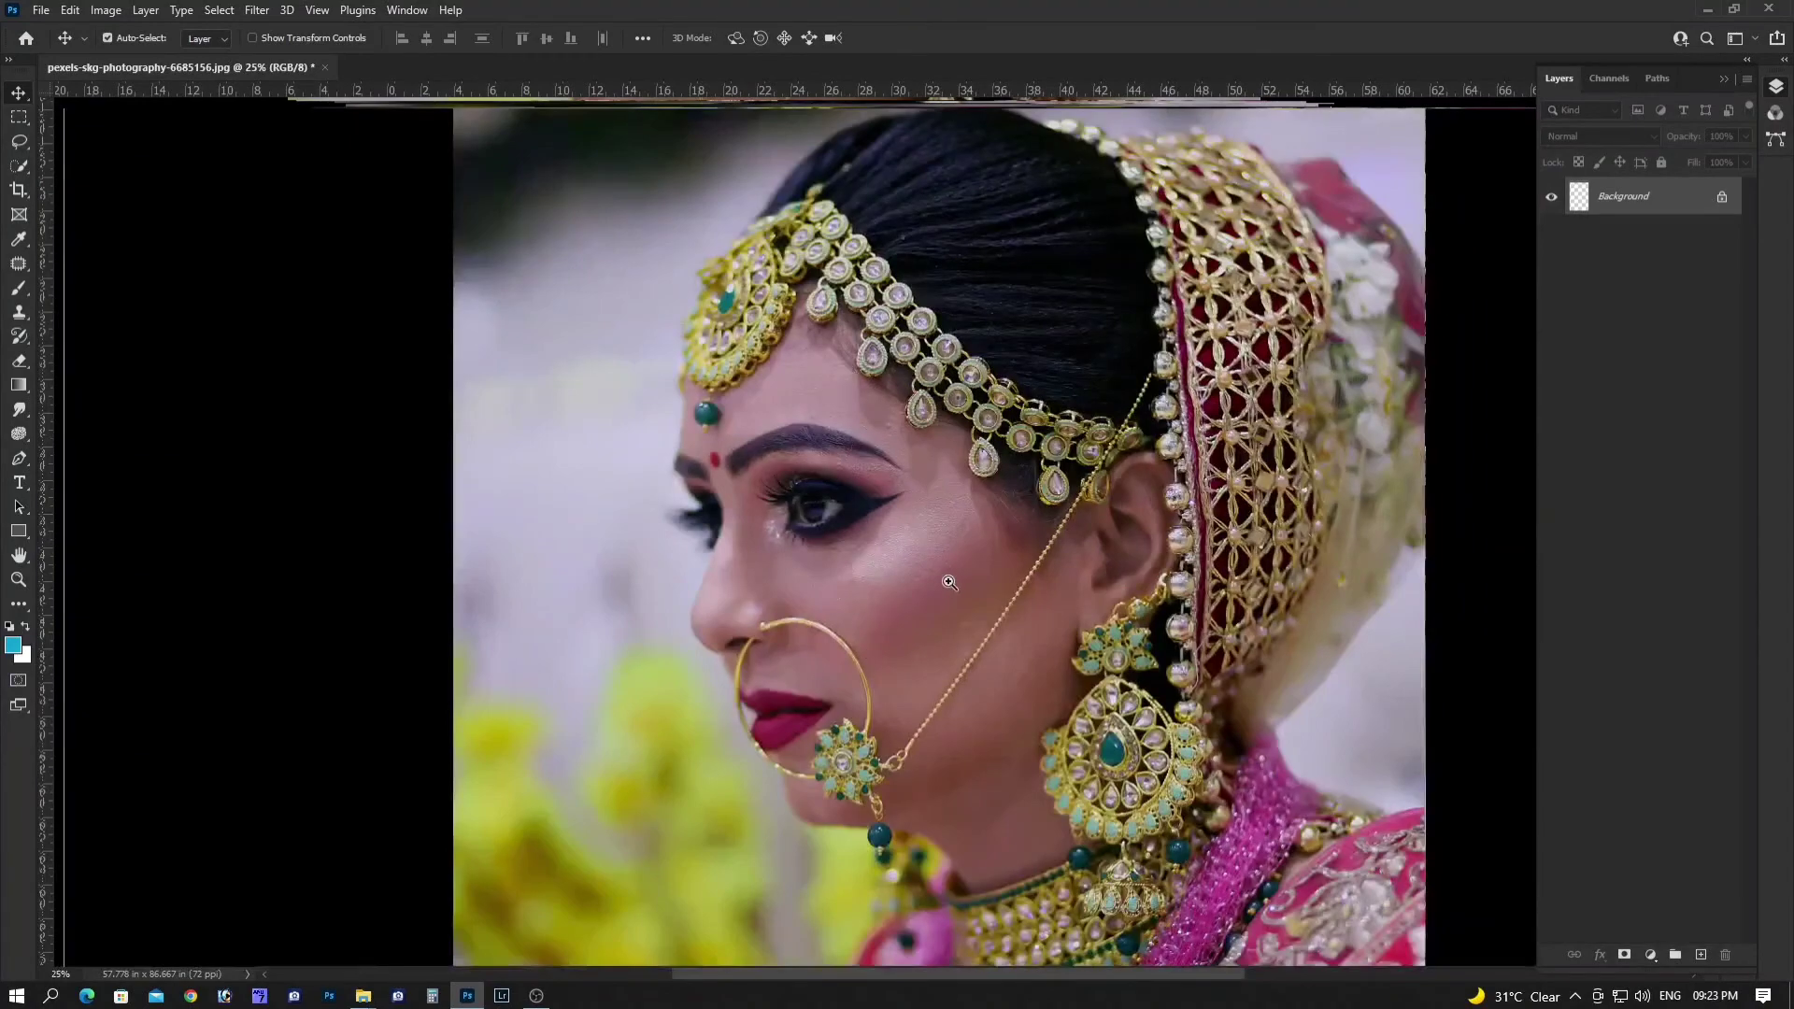
scroll(894, 439, up, 1)
drag(894, 439, 857, 598)
scroll(761, 452, up, 1)
scroll(775, 477, up, 1)
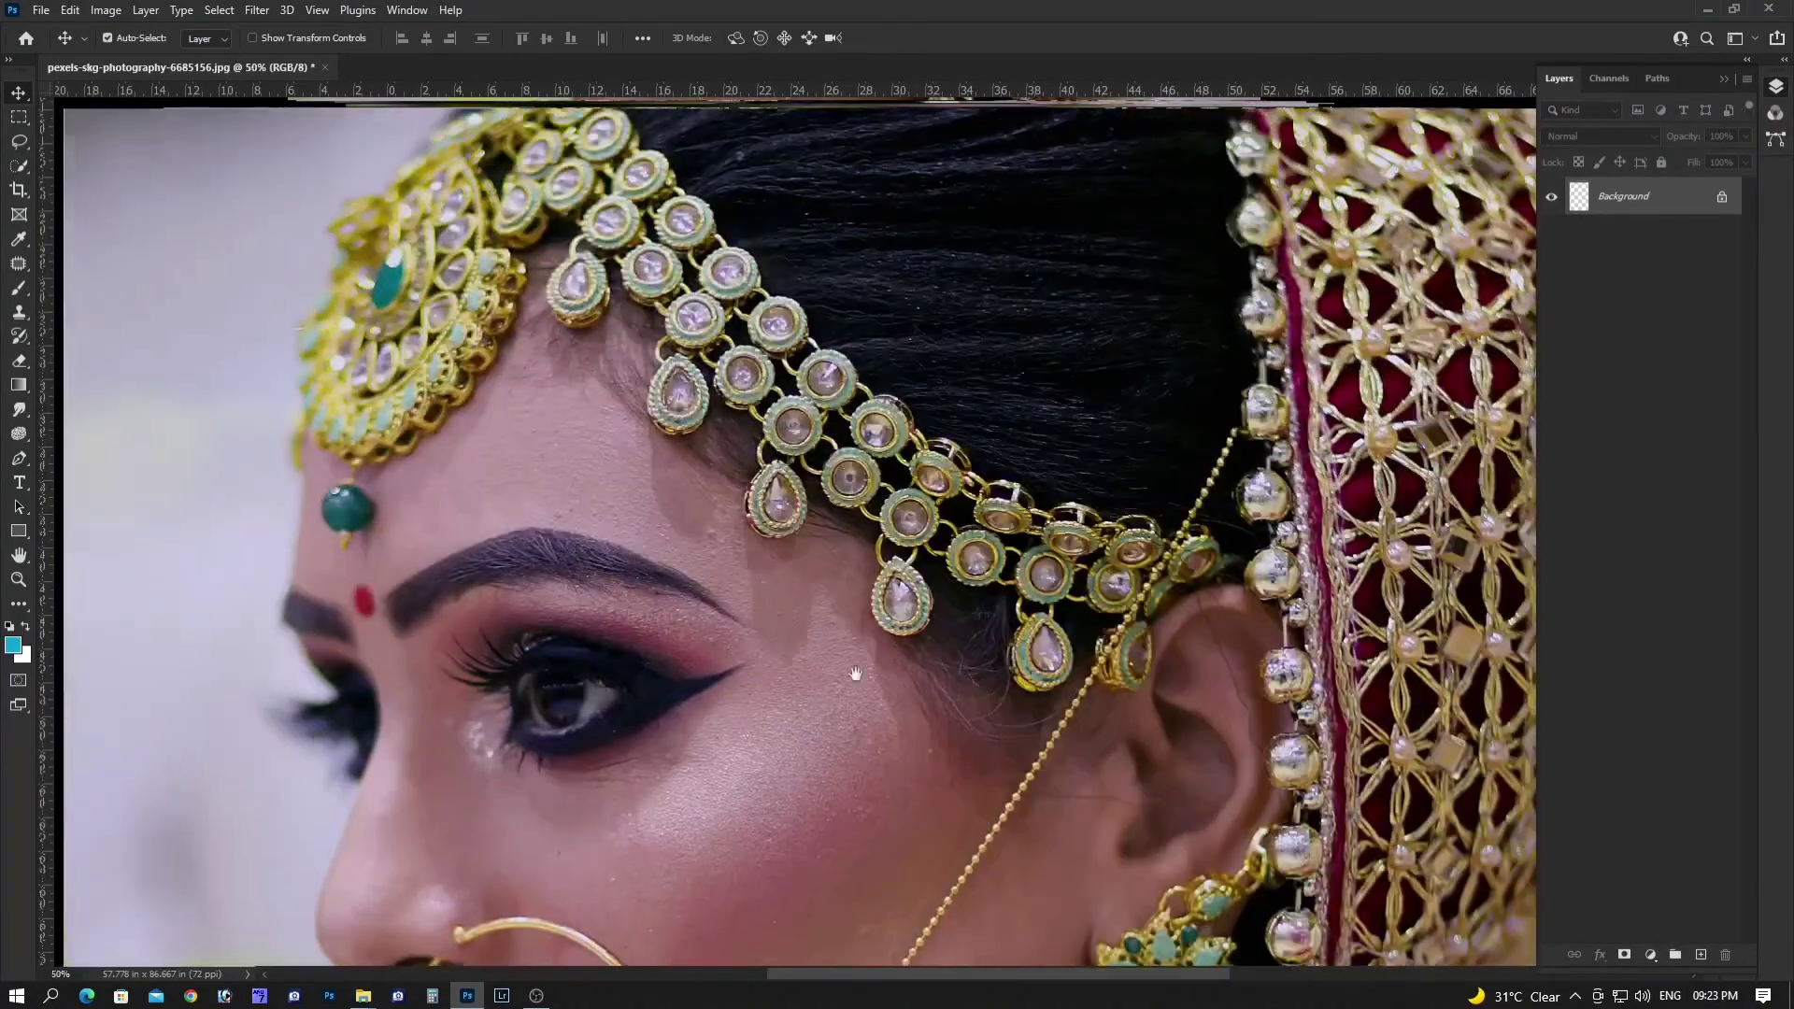
scroll(790, 501, down, 1)
scroll(820, 740, down, 1)
scroll(813, 654, down, 1)
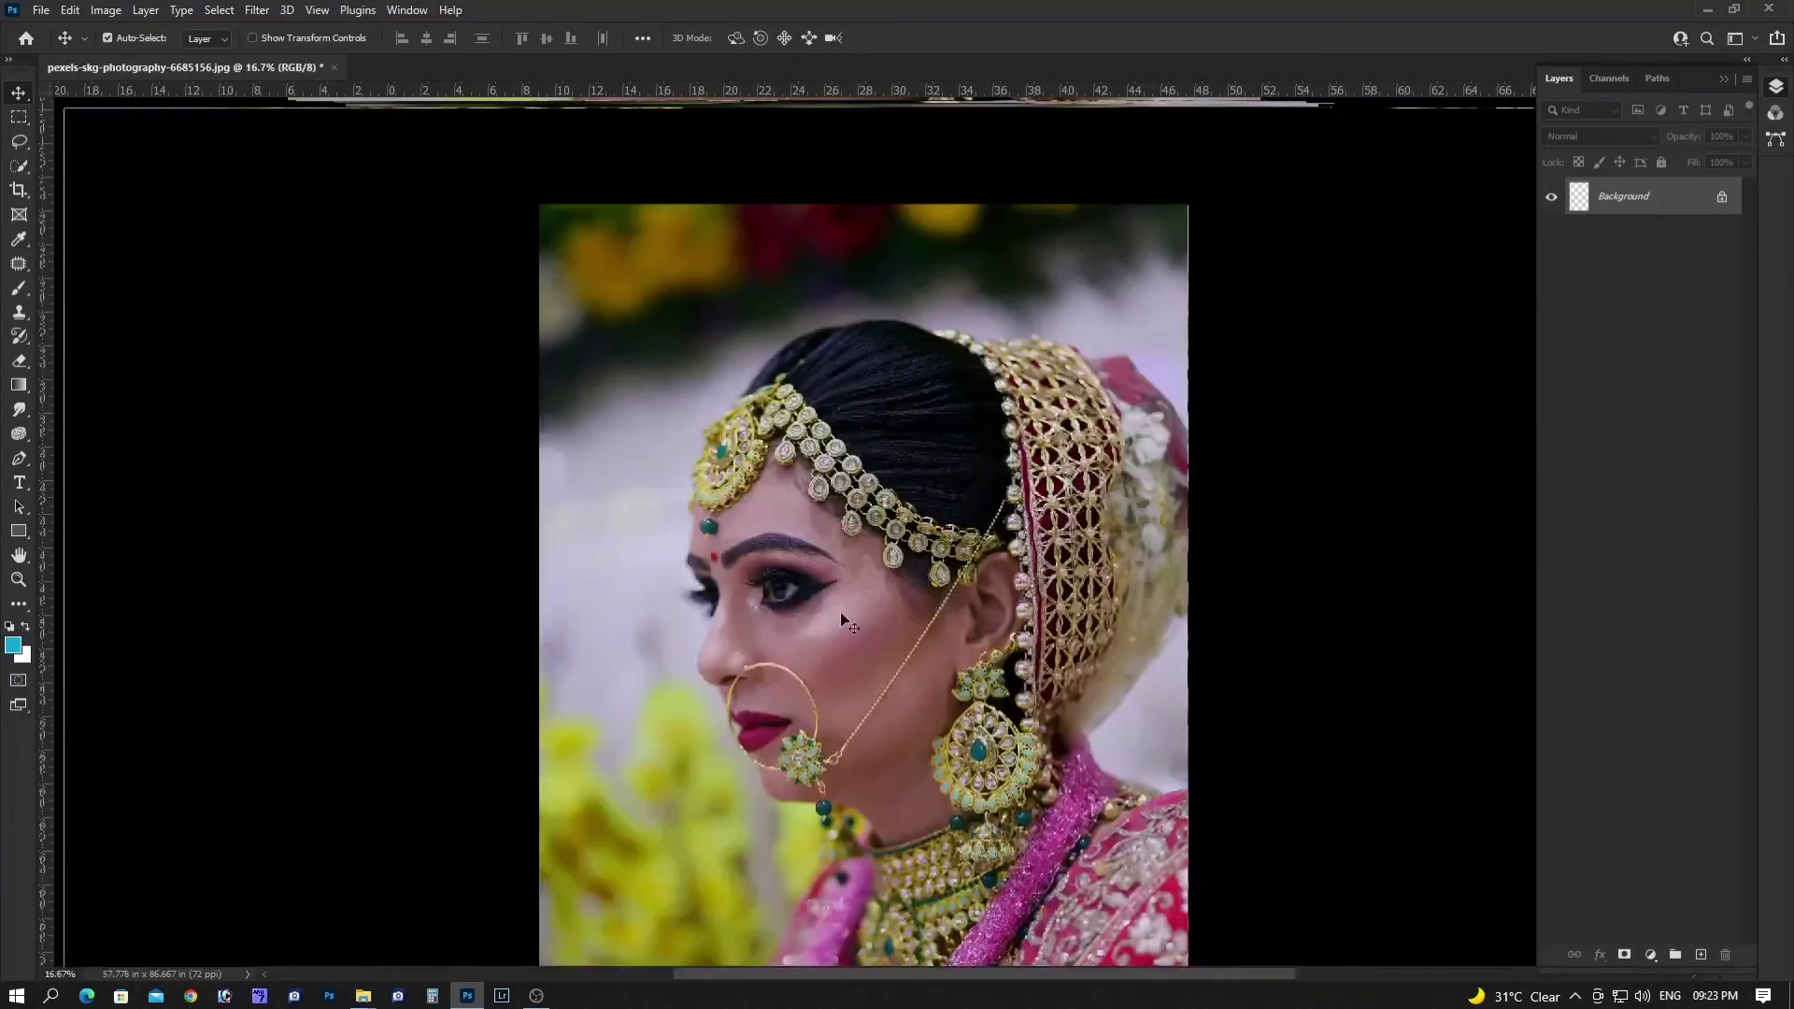
scroll(812, 576, up, 1)
scroll(812, 576, up, 1)
Quick-select the bride's face and skin and feather the selection by about 12 px
key(w)
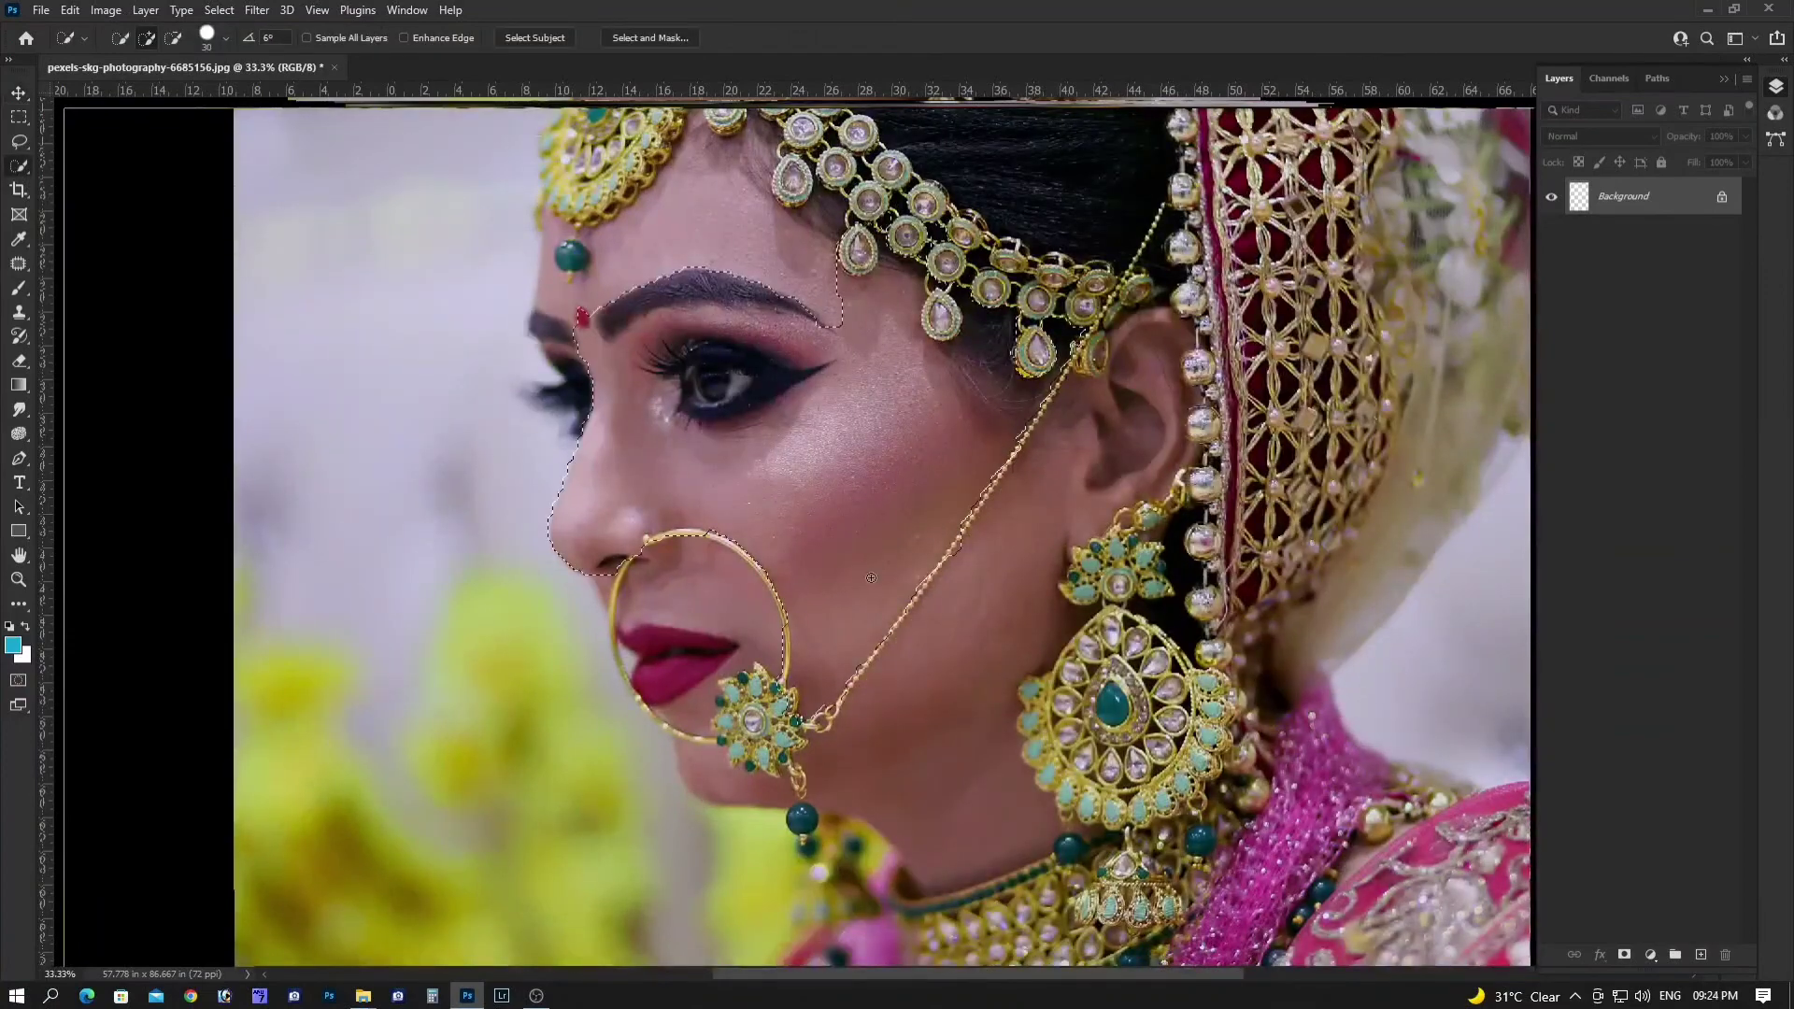
mouse_move(654, 449)
mouse_down()
mouse_move(719, 260)
mouse_move(738, 761)
mouse_up()
key(shift+F6)
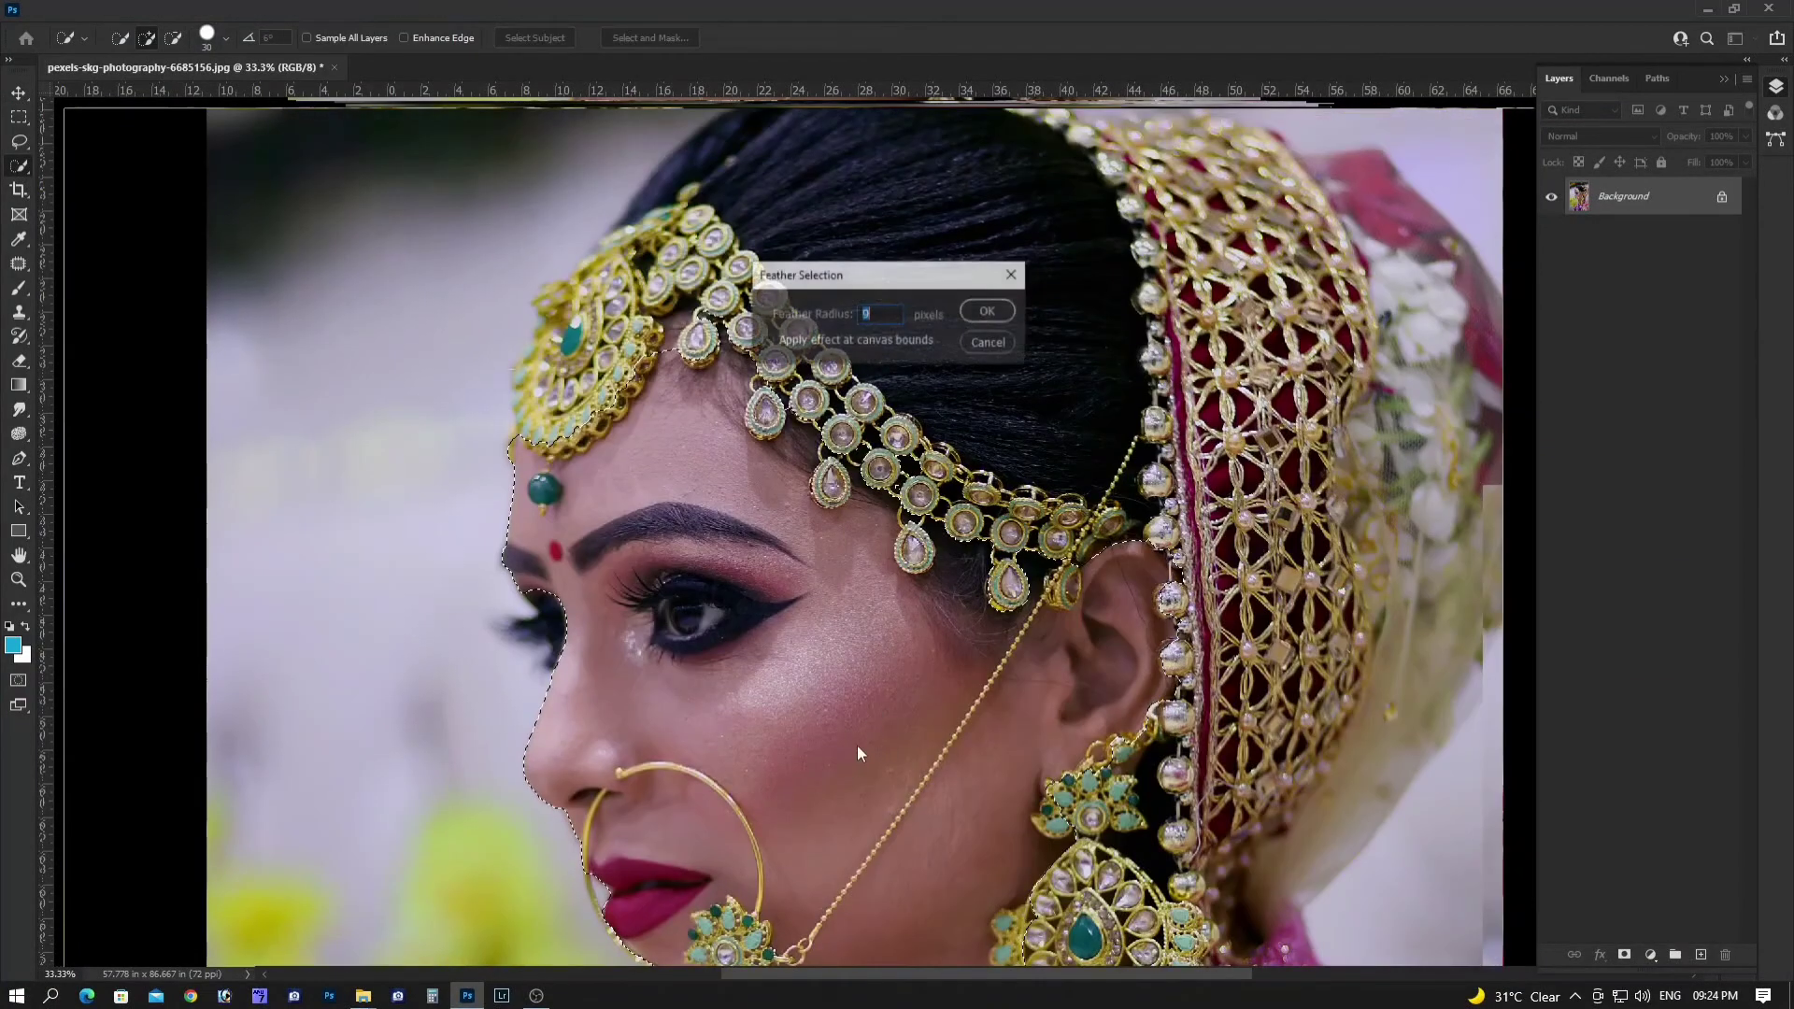
key(Return)
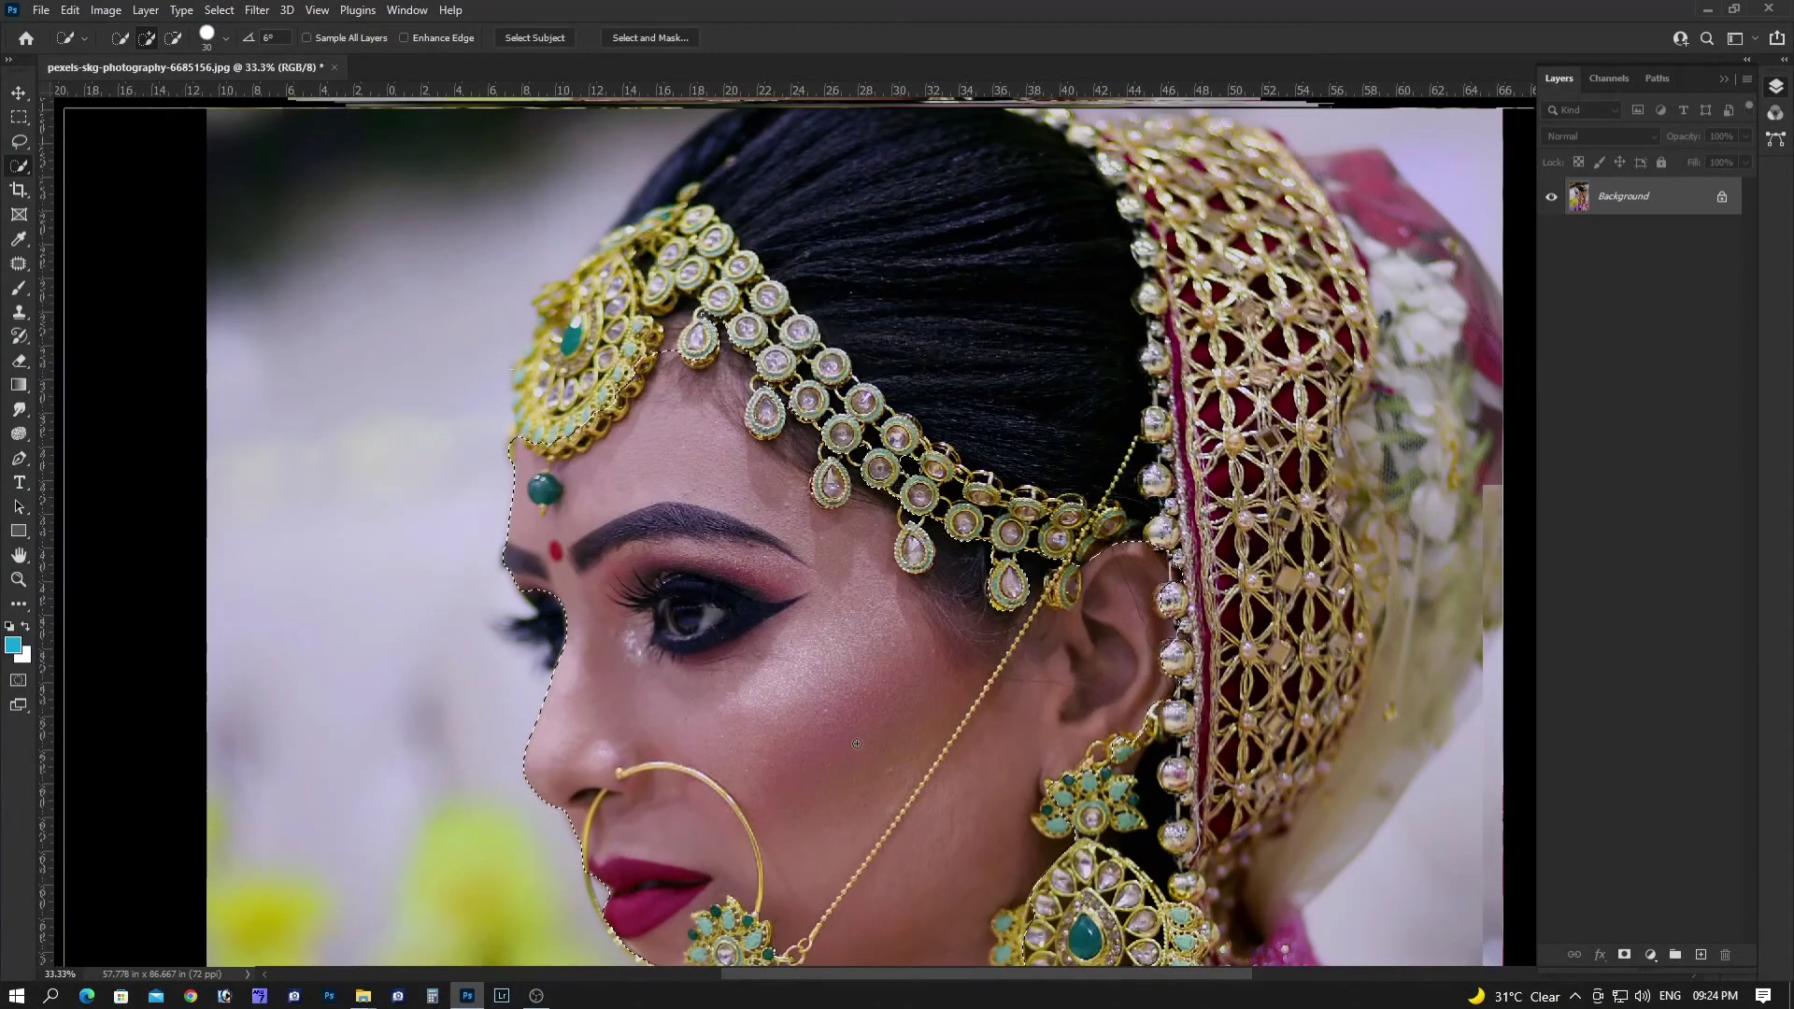
Zoom in on the lower face and bring up the Filter menu for Imagenomic Portraiture
key(ctrl+plus)
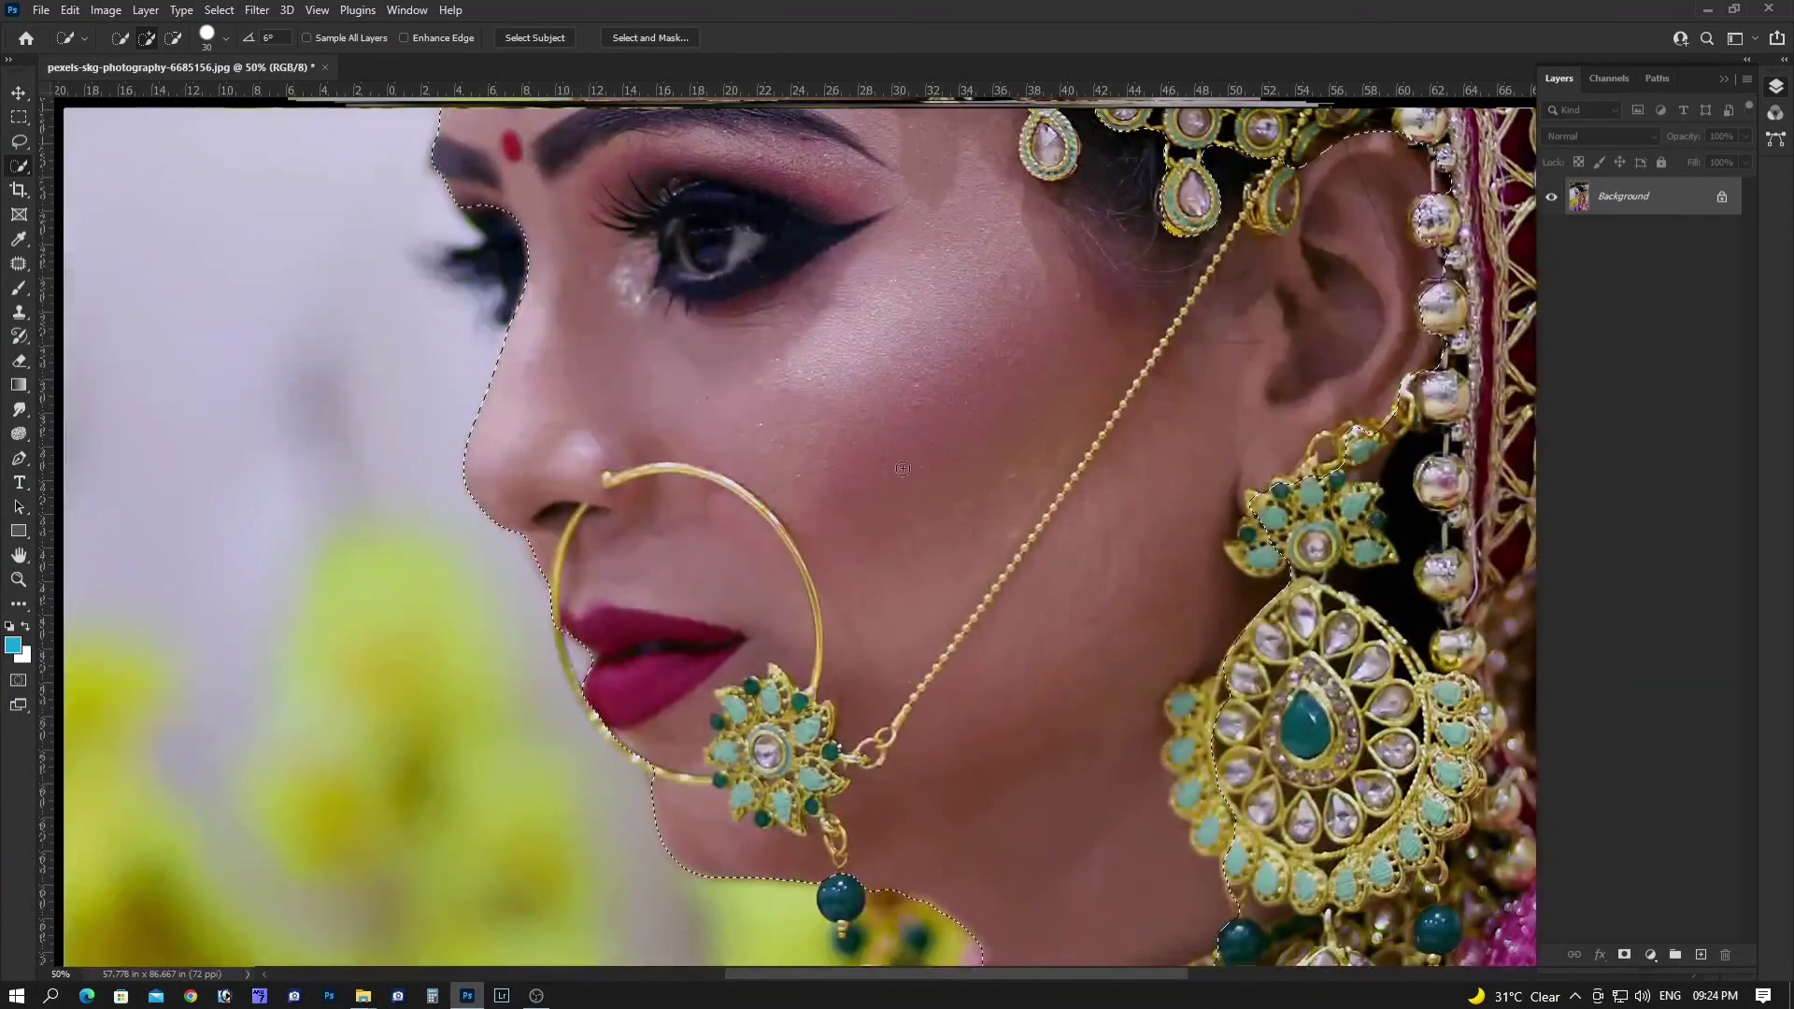
scroll(918, 477, up, 1)
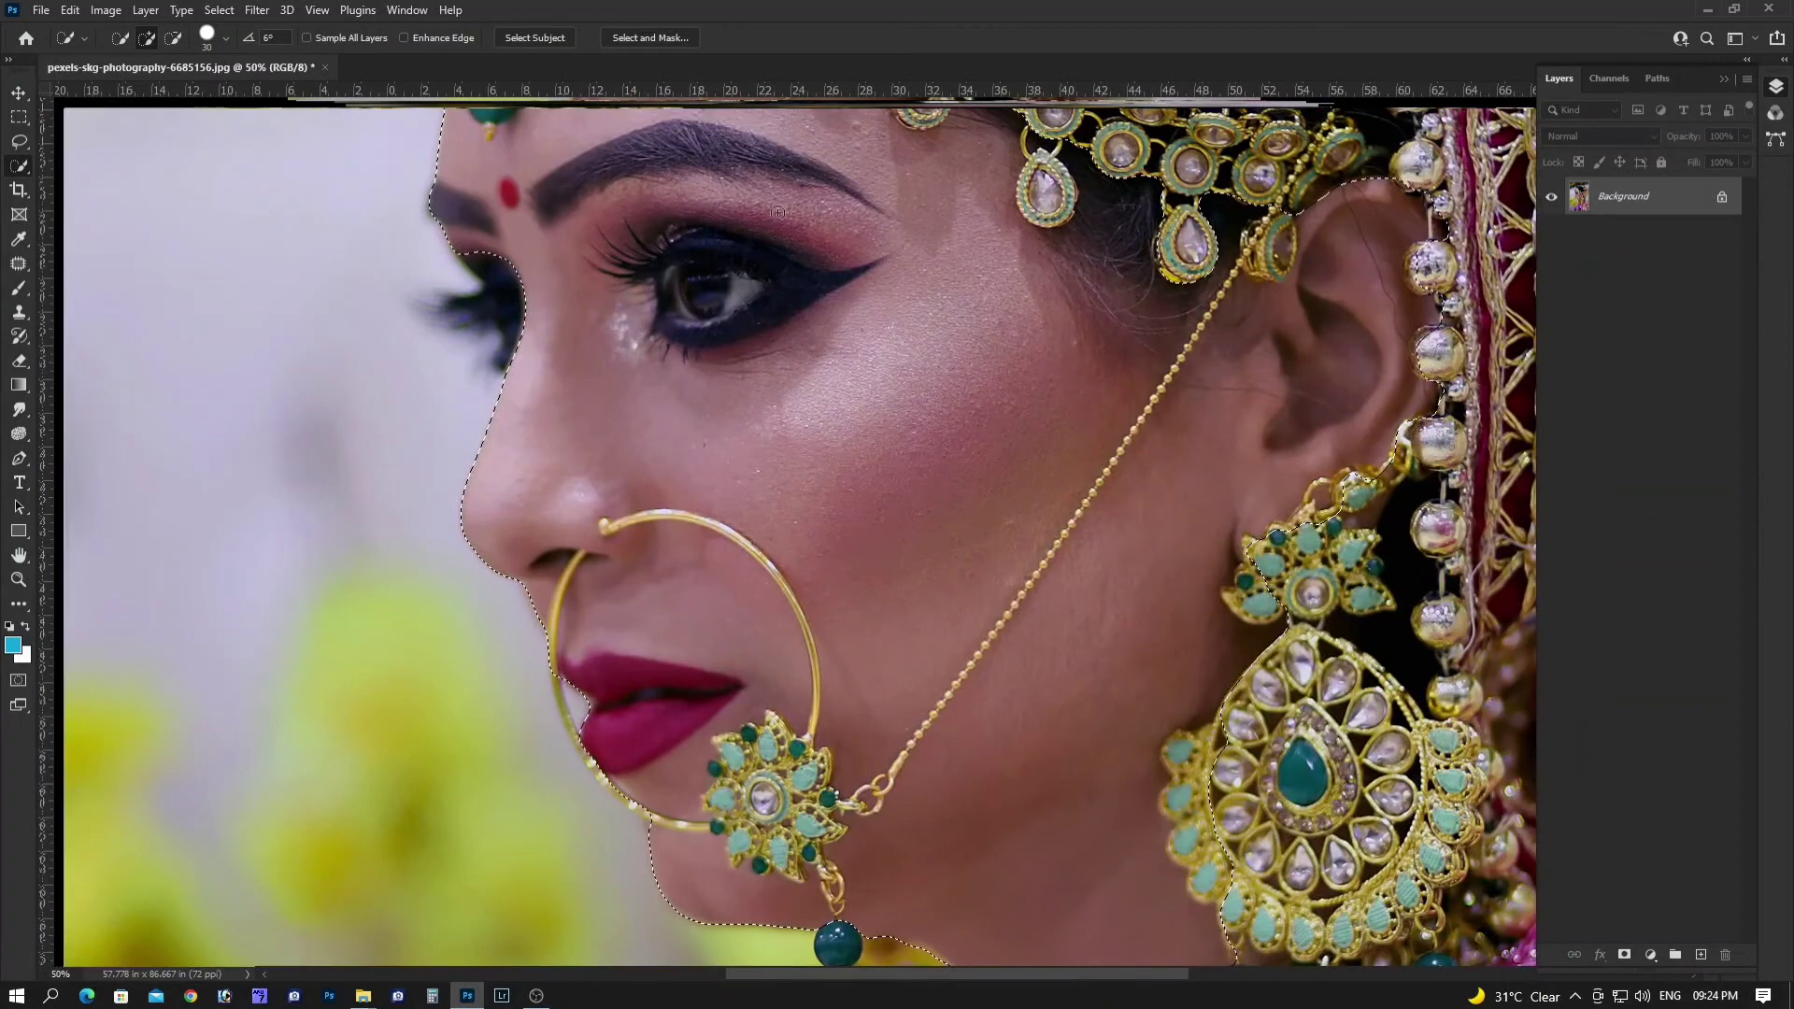
click(262, 14)
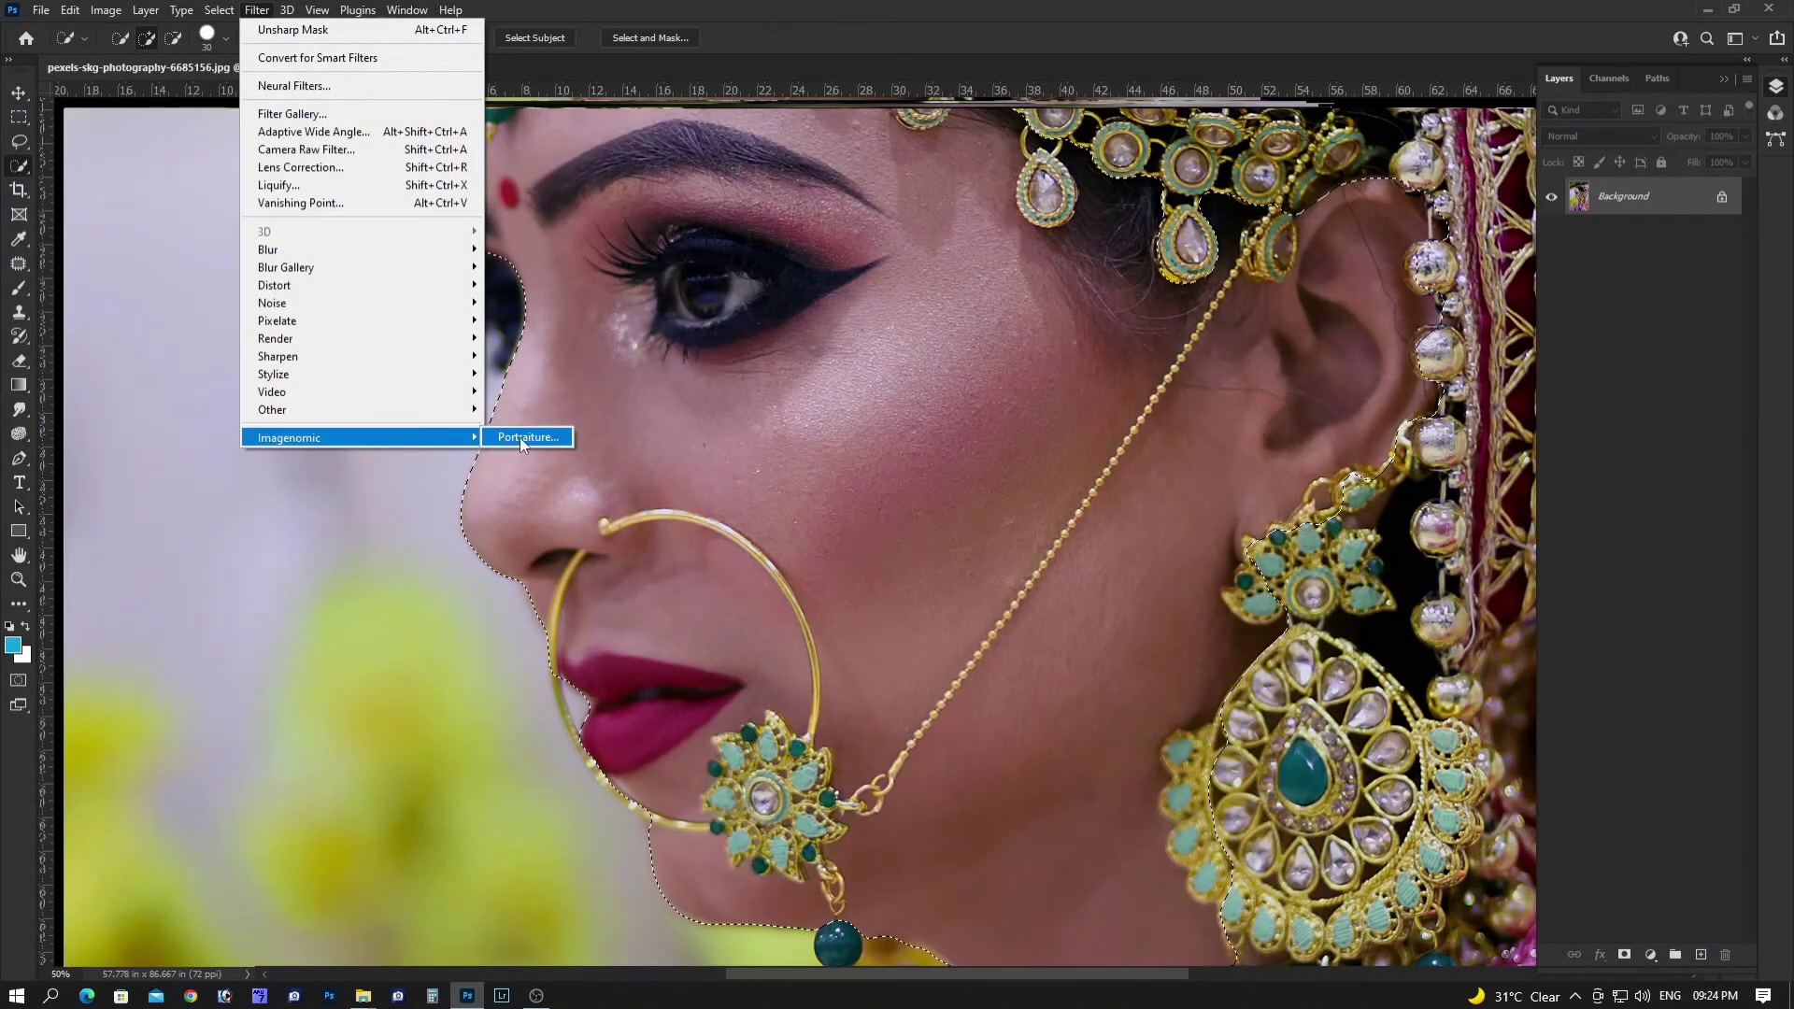
Launch Portraiture and zoom its preview onto the bride's eye, eyebrow and earring
click(519, 438)
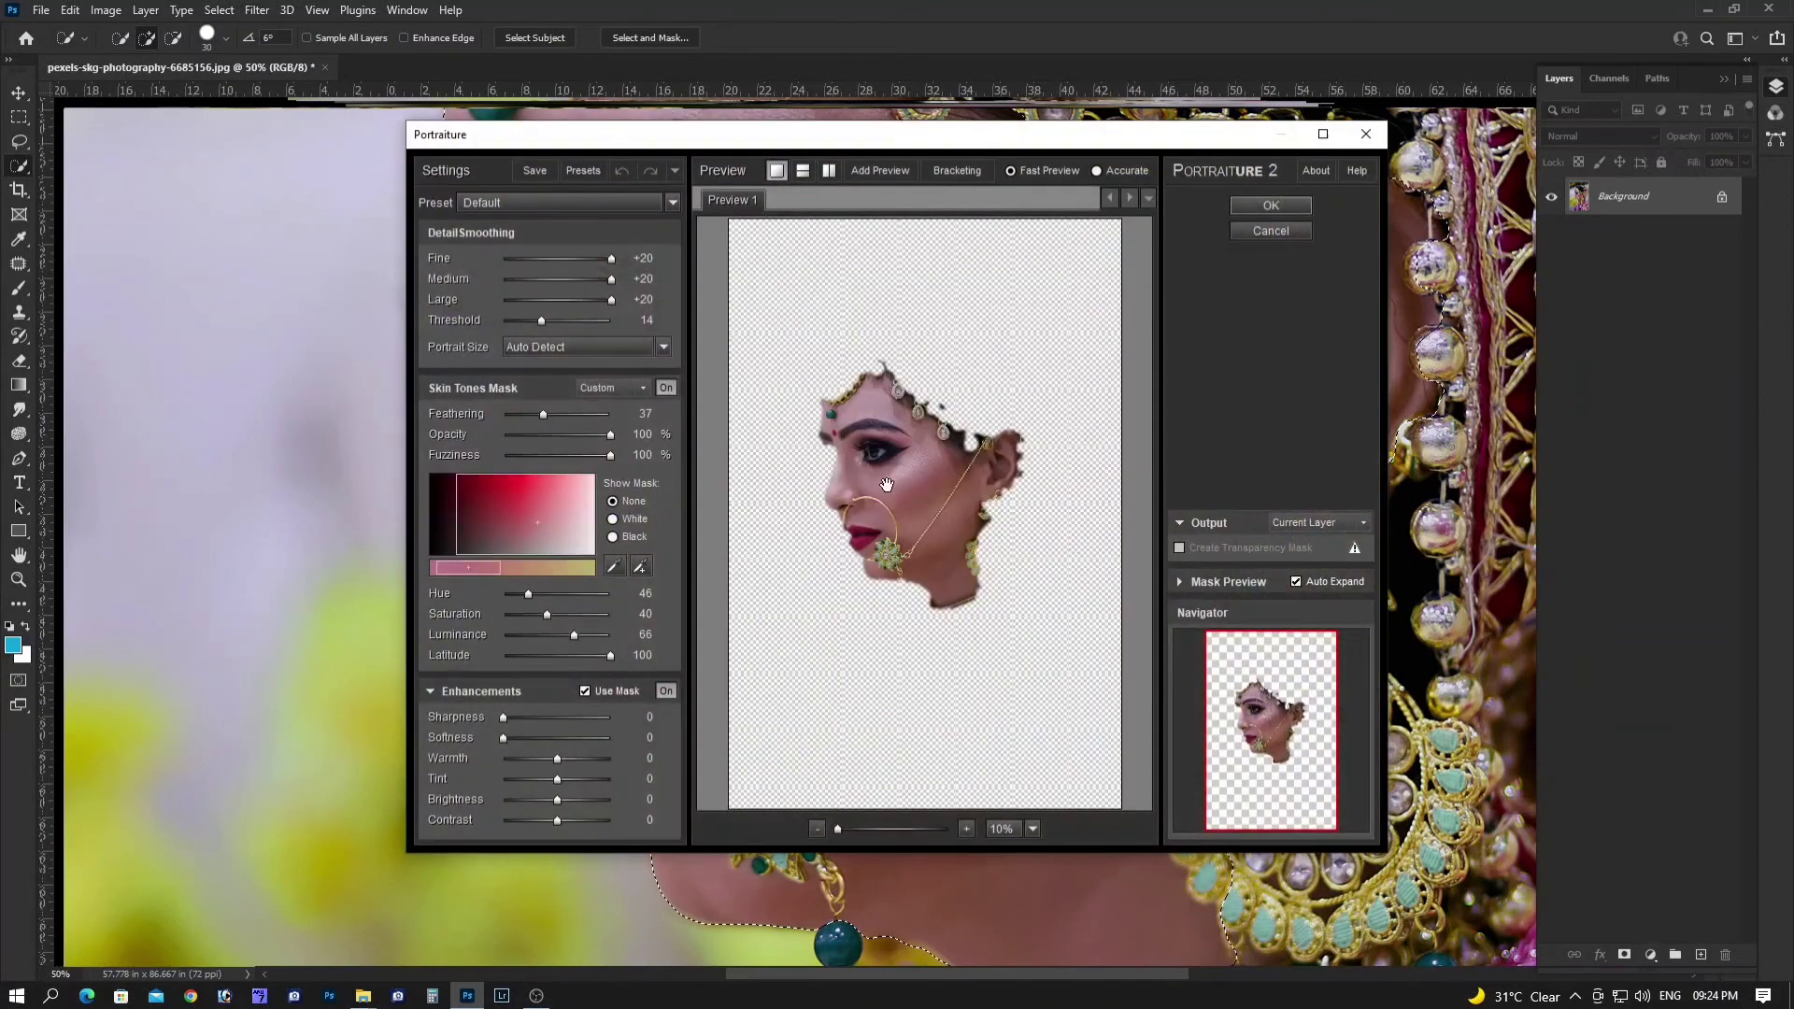
click(813, 641)
drag(925, 224, 968, 449)
scroll(954, 470, down, 1)
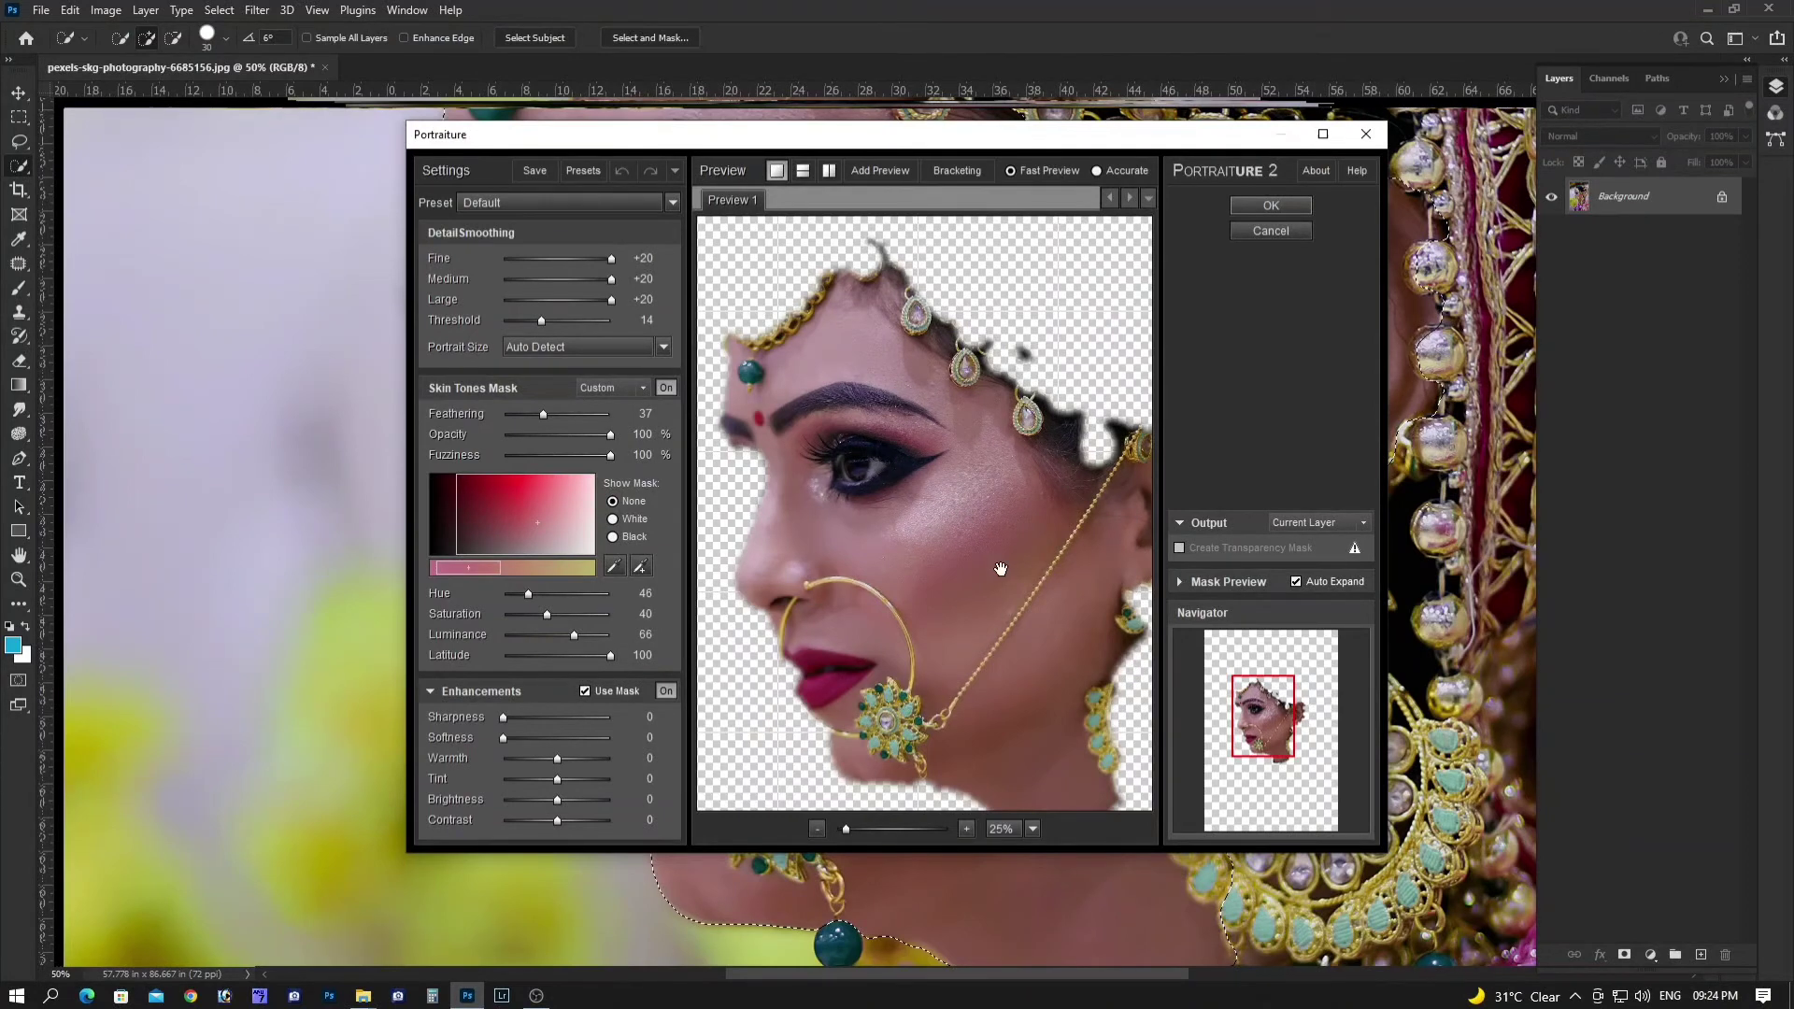
scroll(996, 570, up, 1)
scroll(981, 561, up, 1)
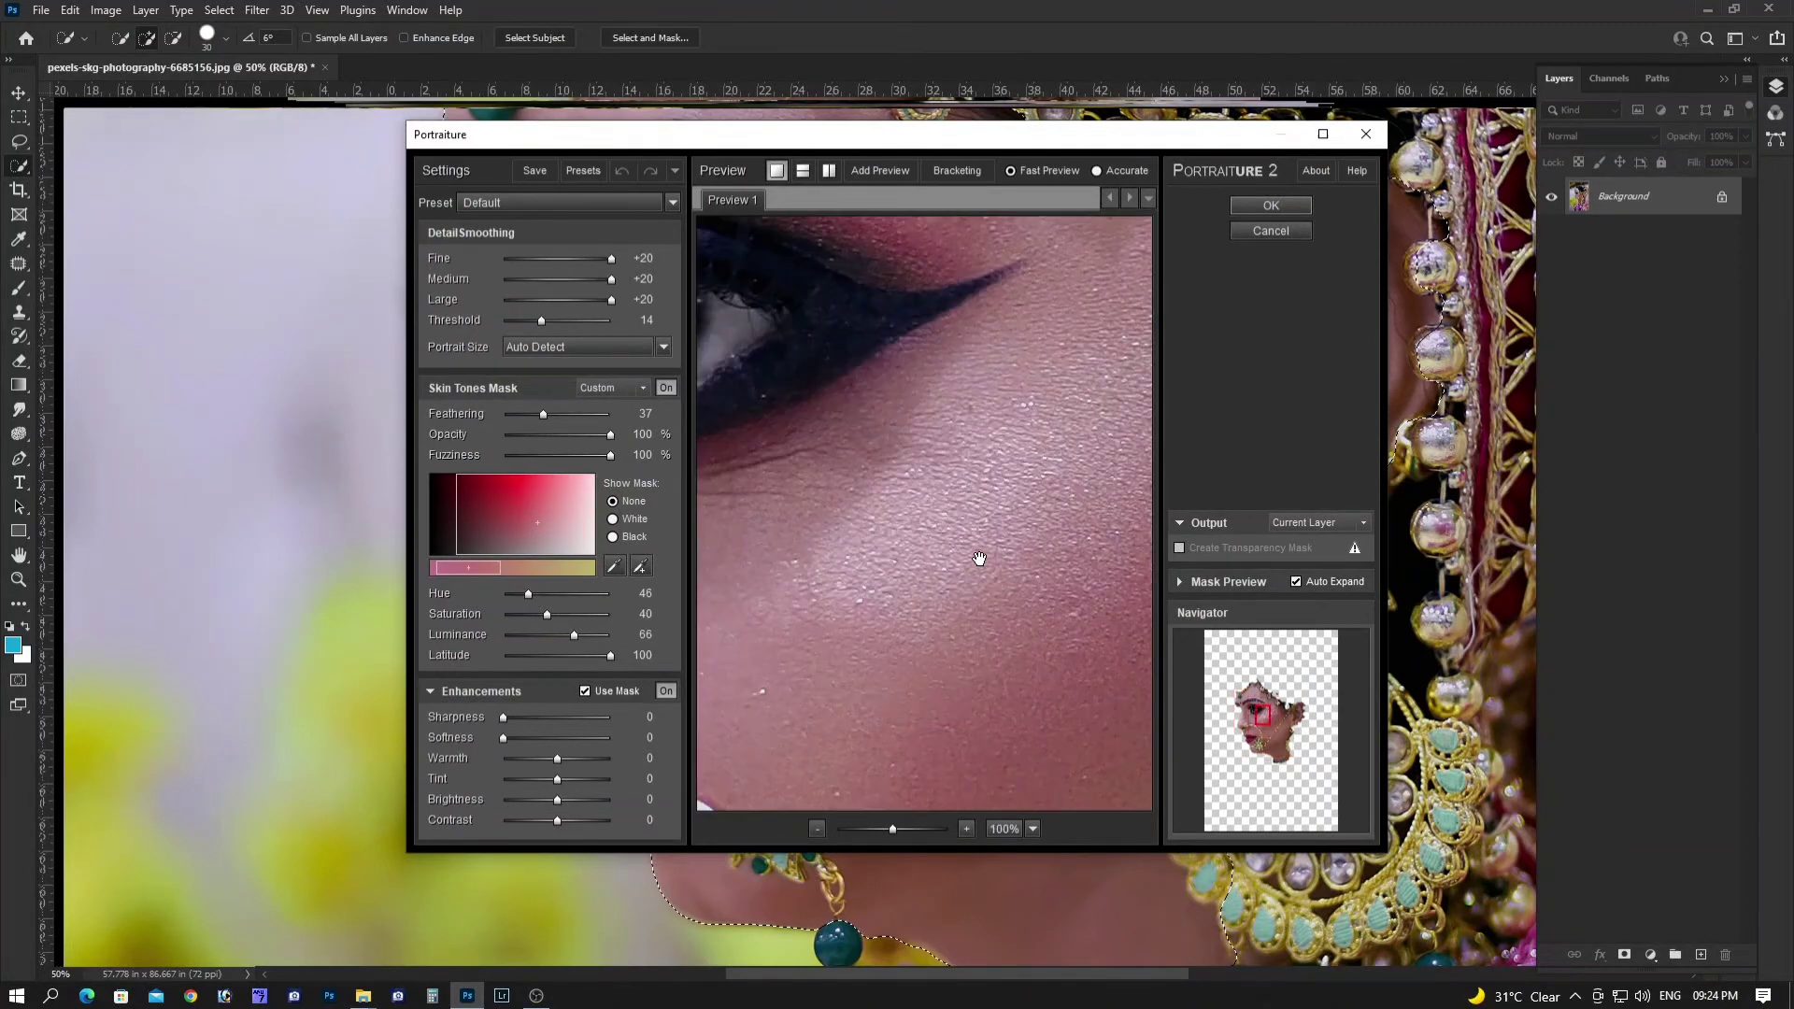
scroll(979, 559, down, 1)
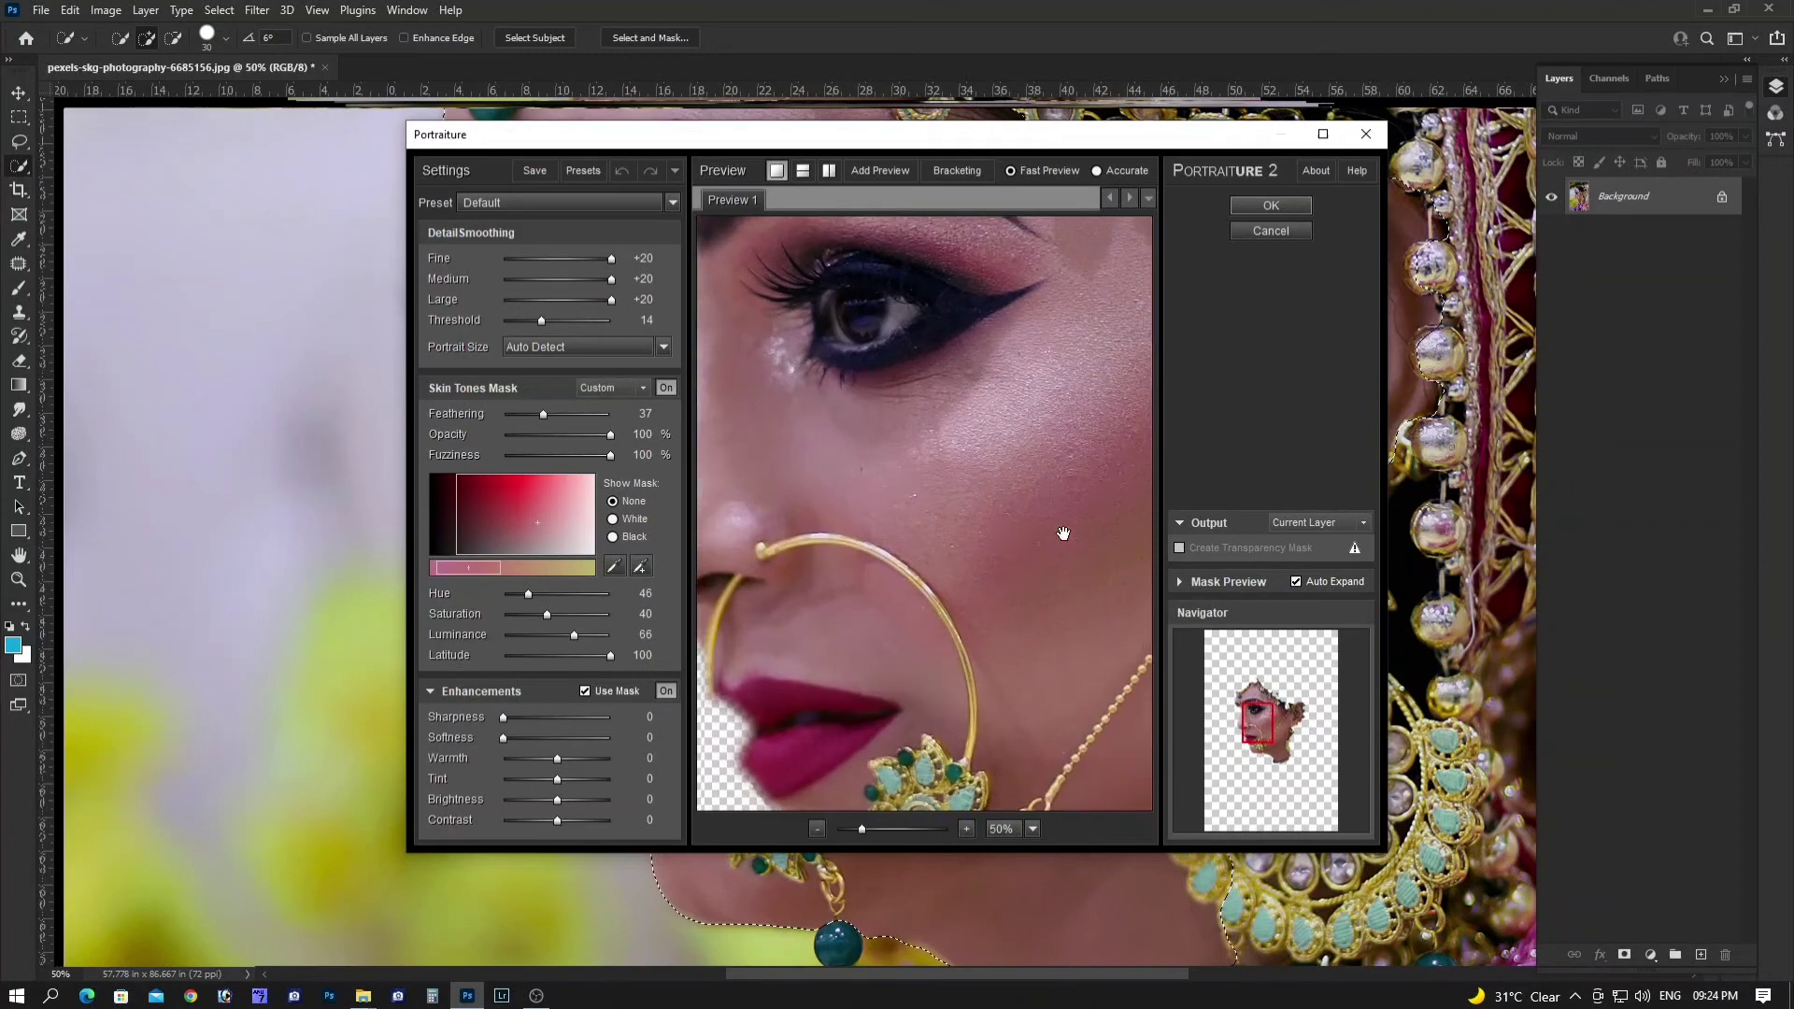
drag(1009, 511, 1004, 619)
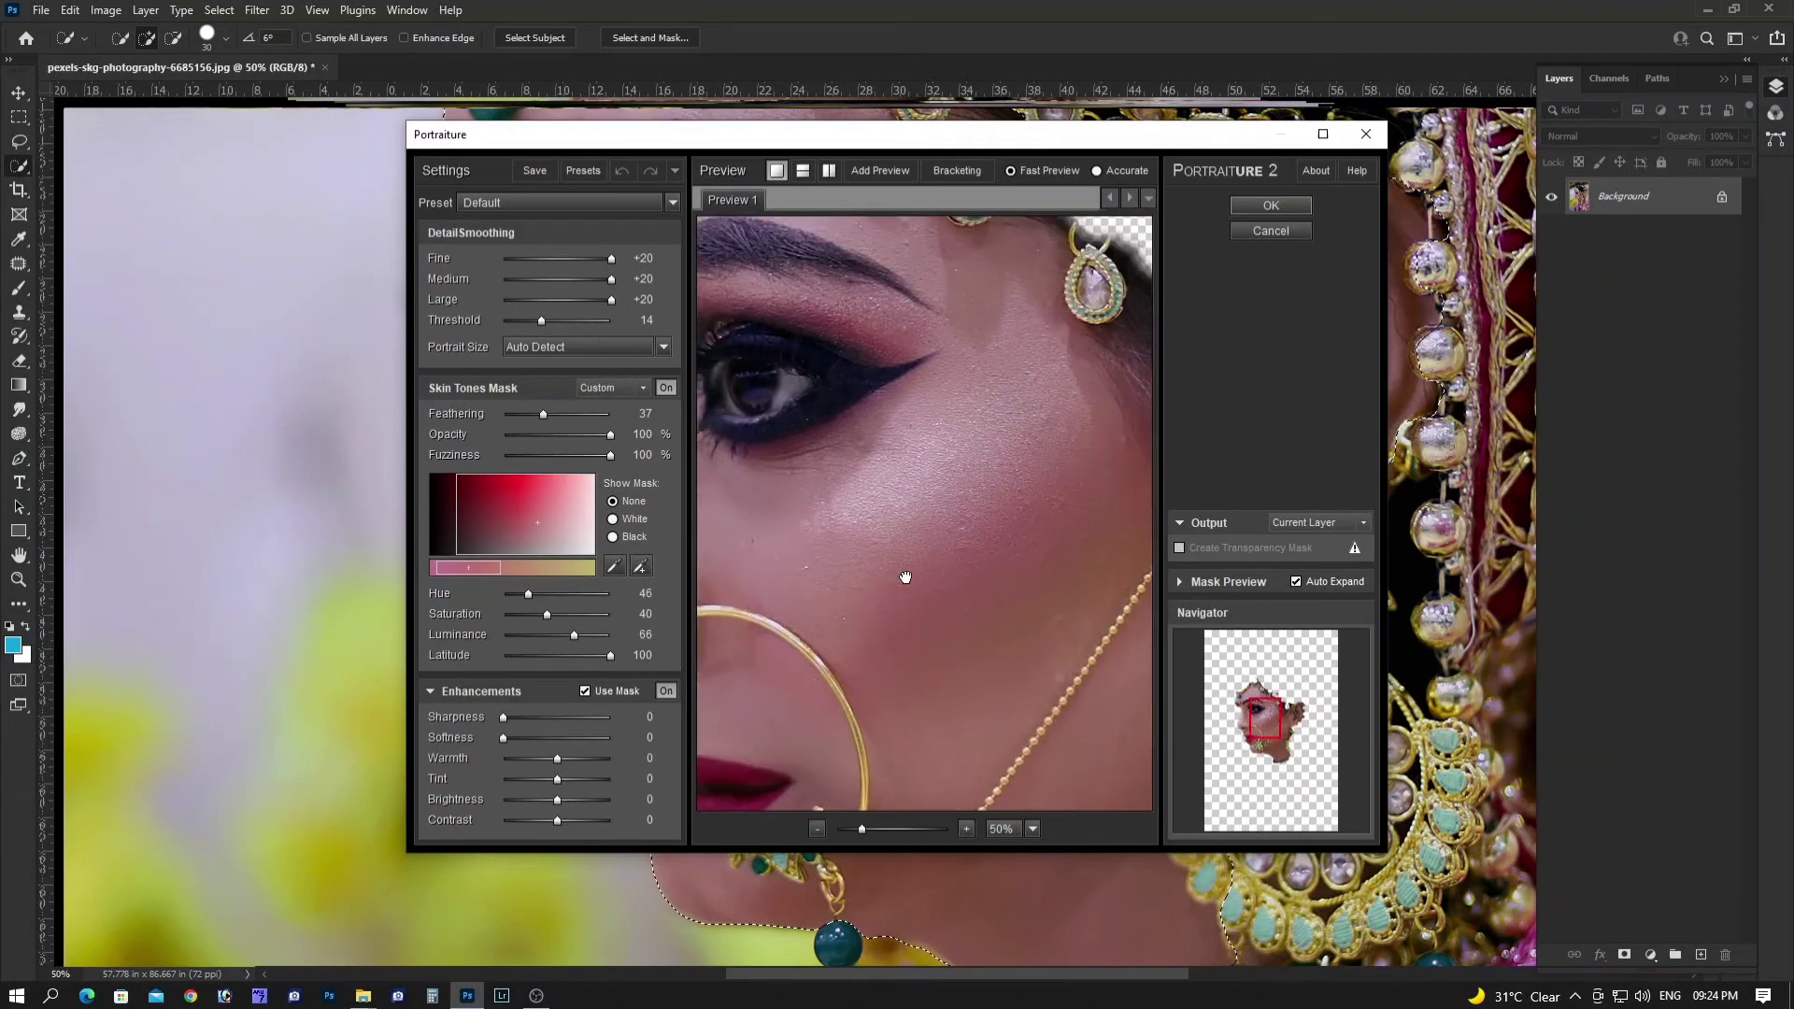
scroll(977, 570, down, 1)
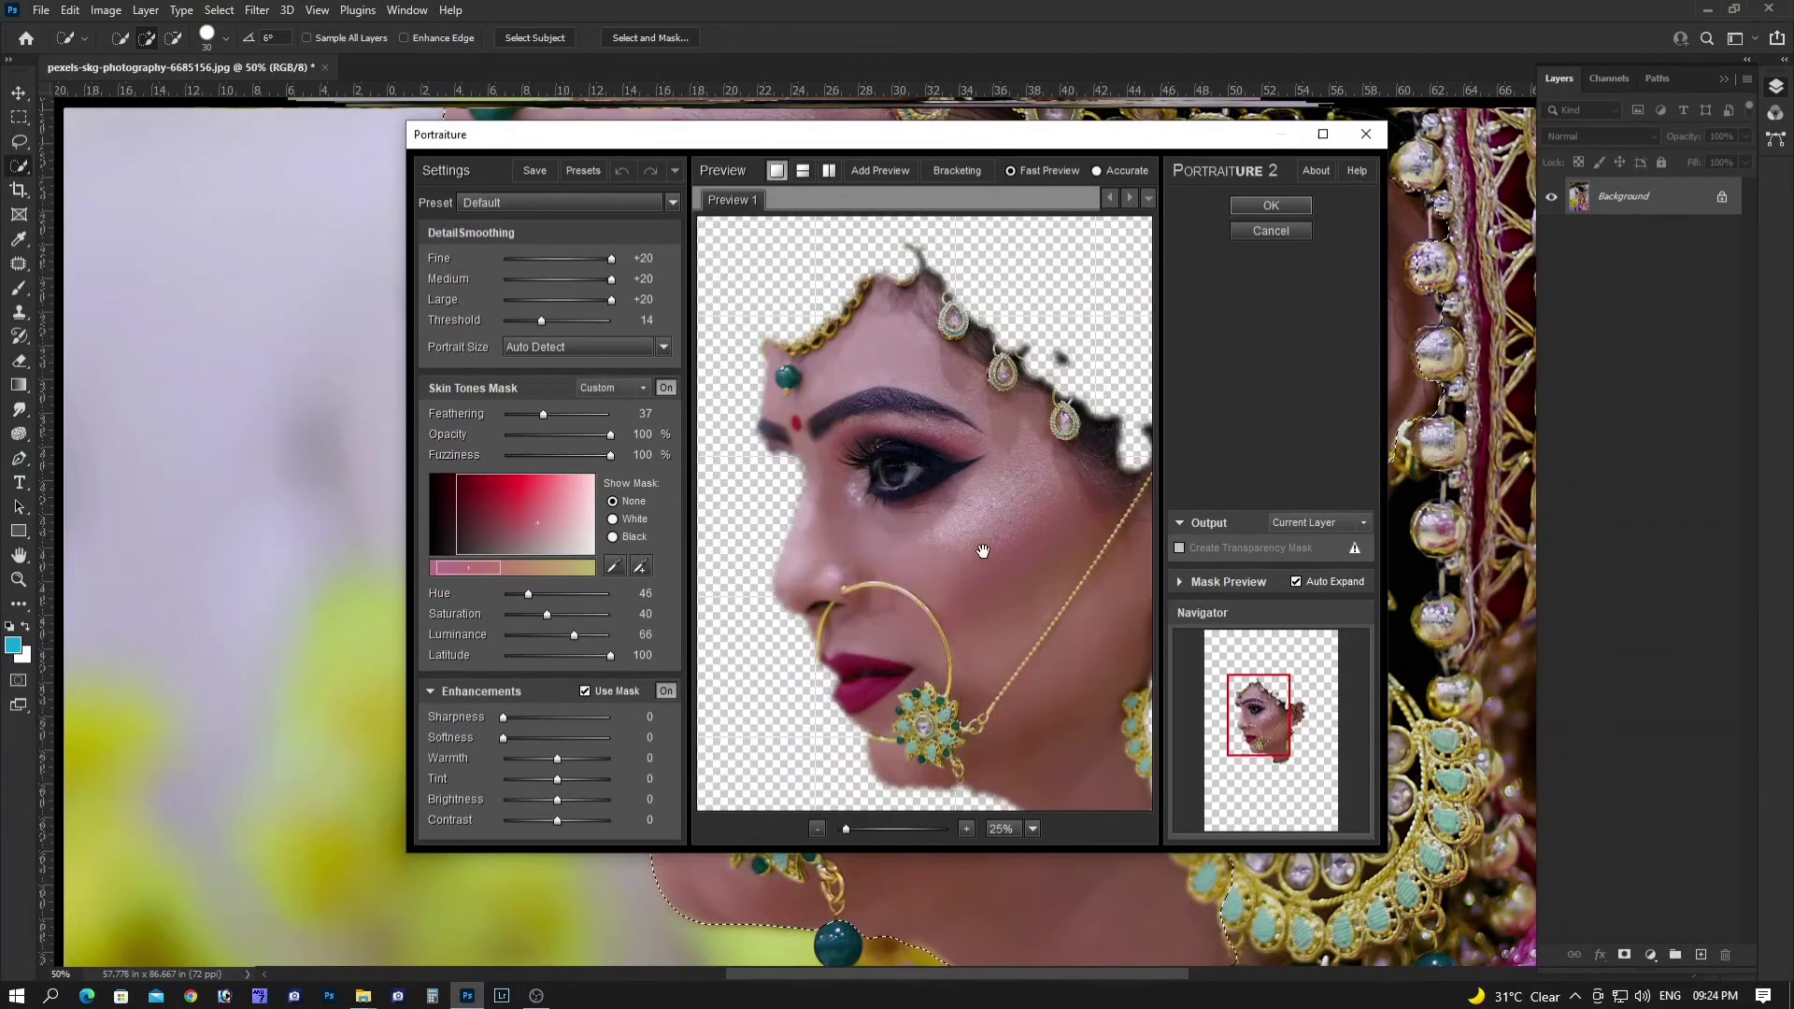
scroll(1029, 547, up, 1)
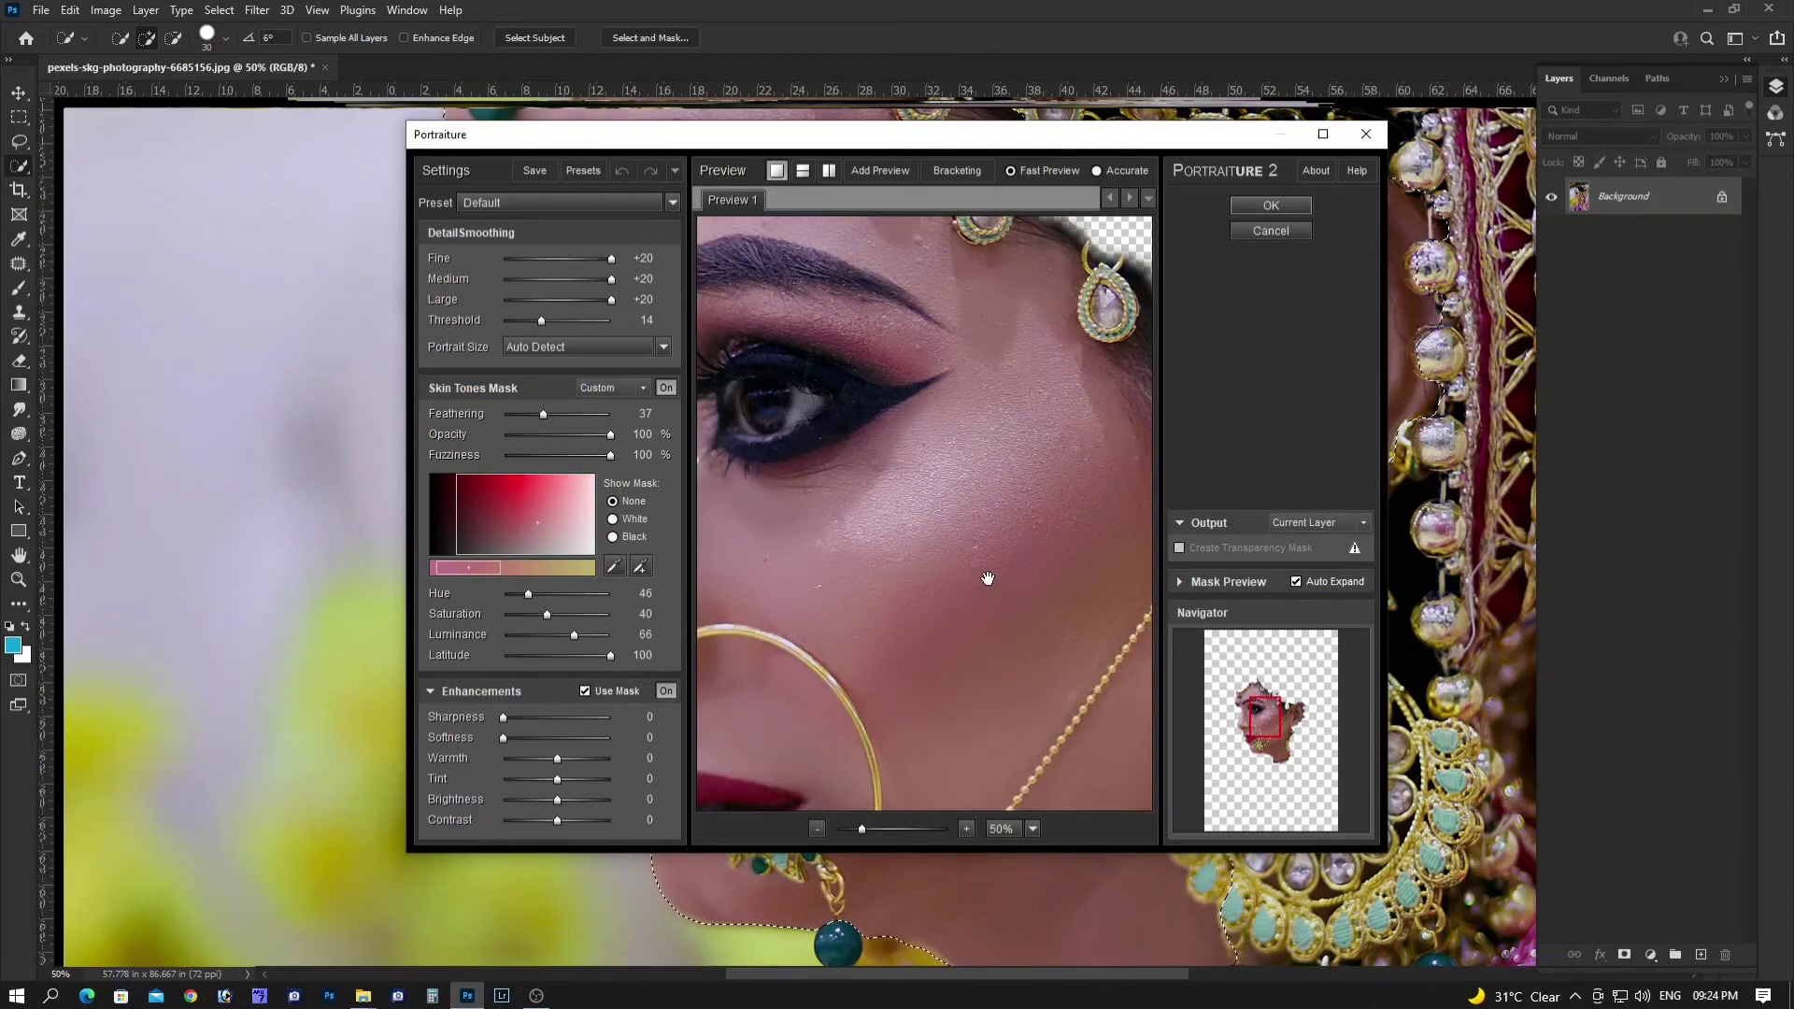
scroll(950, 601, down, 1)
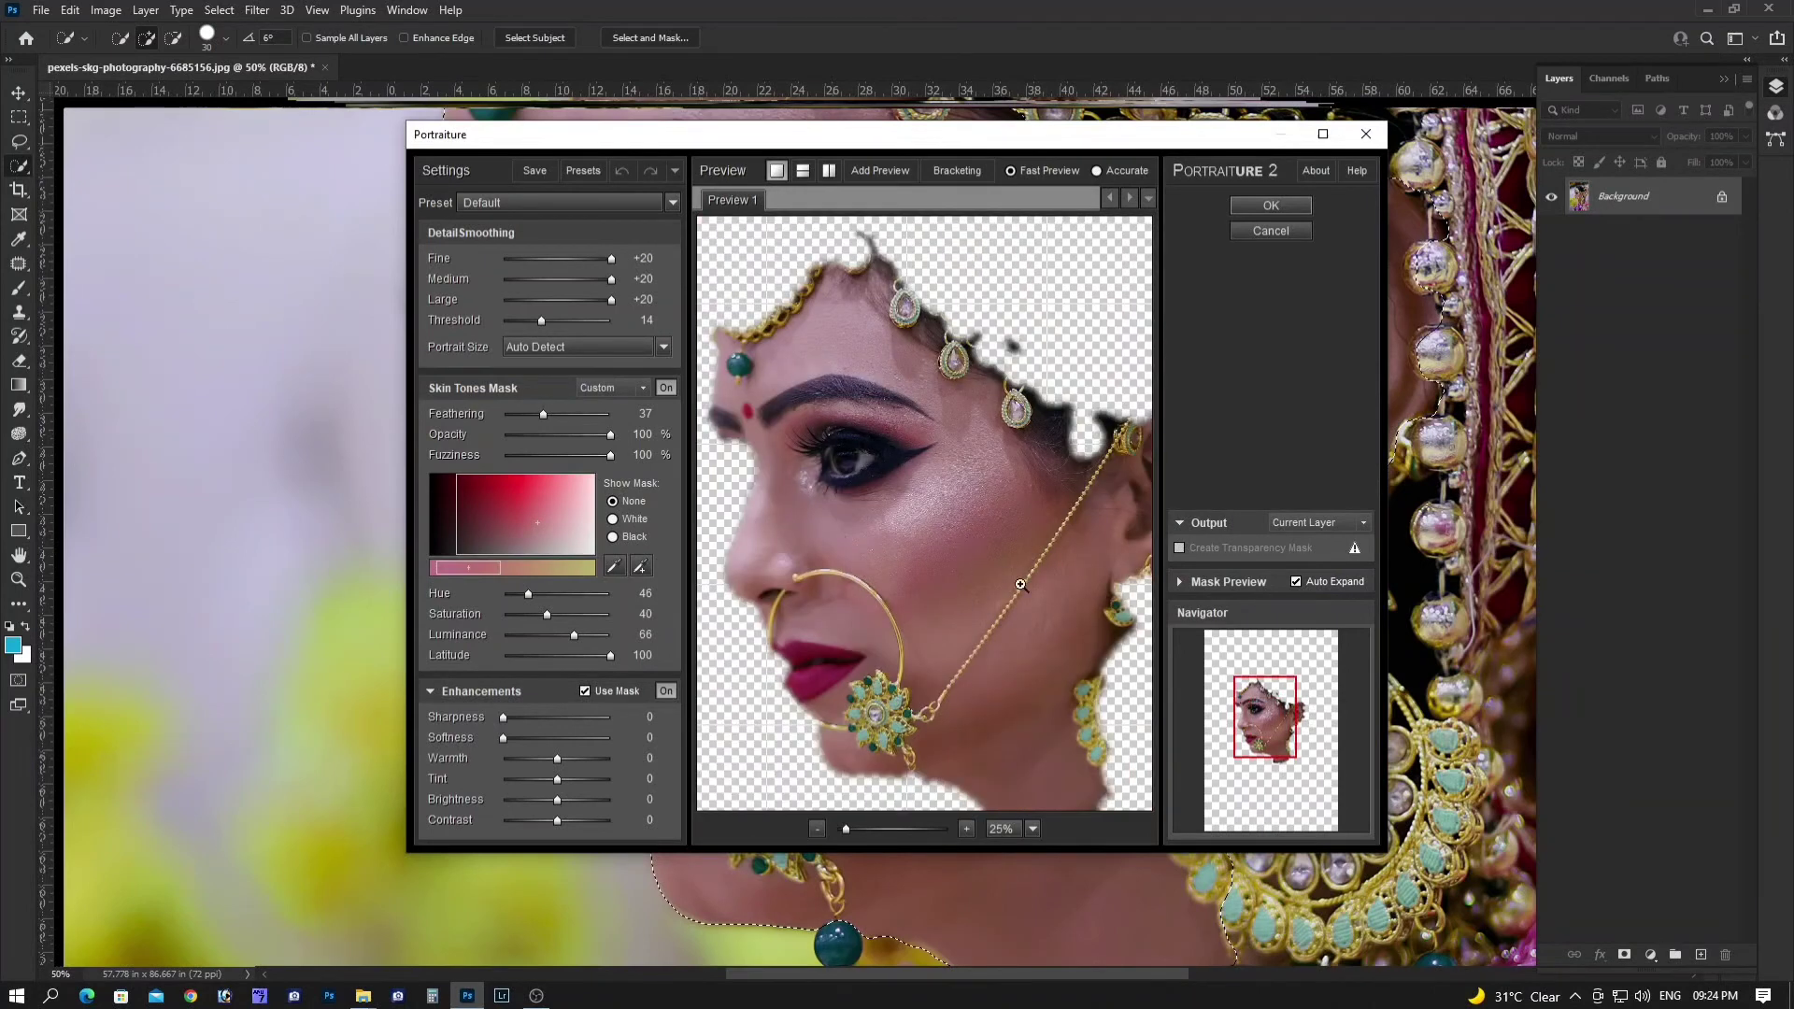
scroll(1024, 587, up, 1)
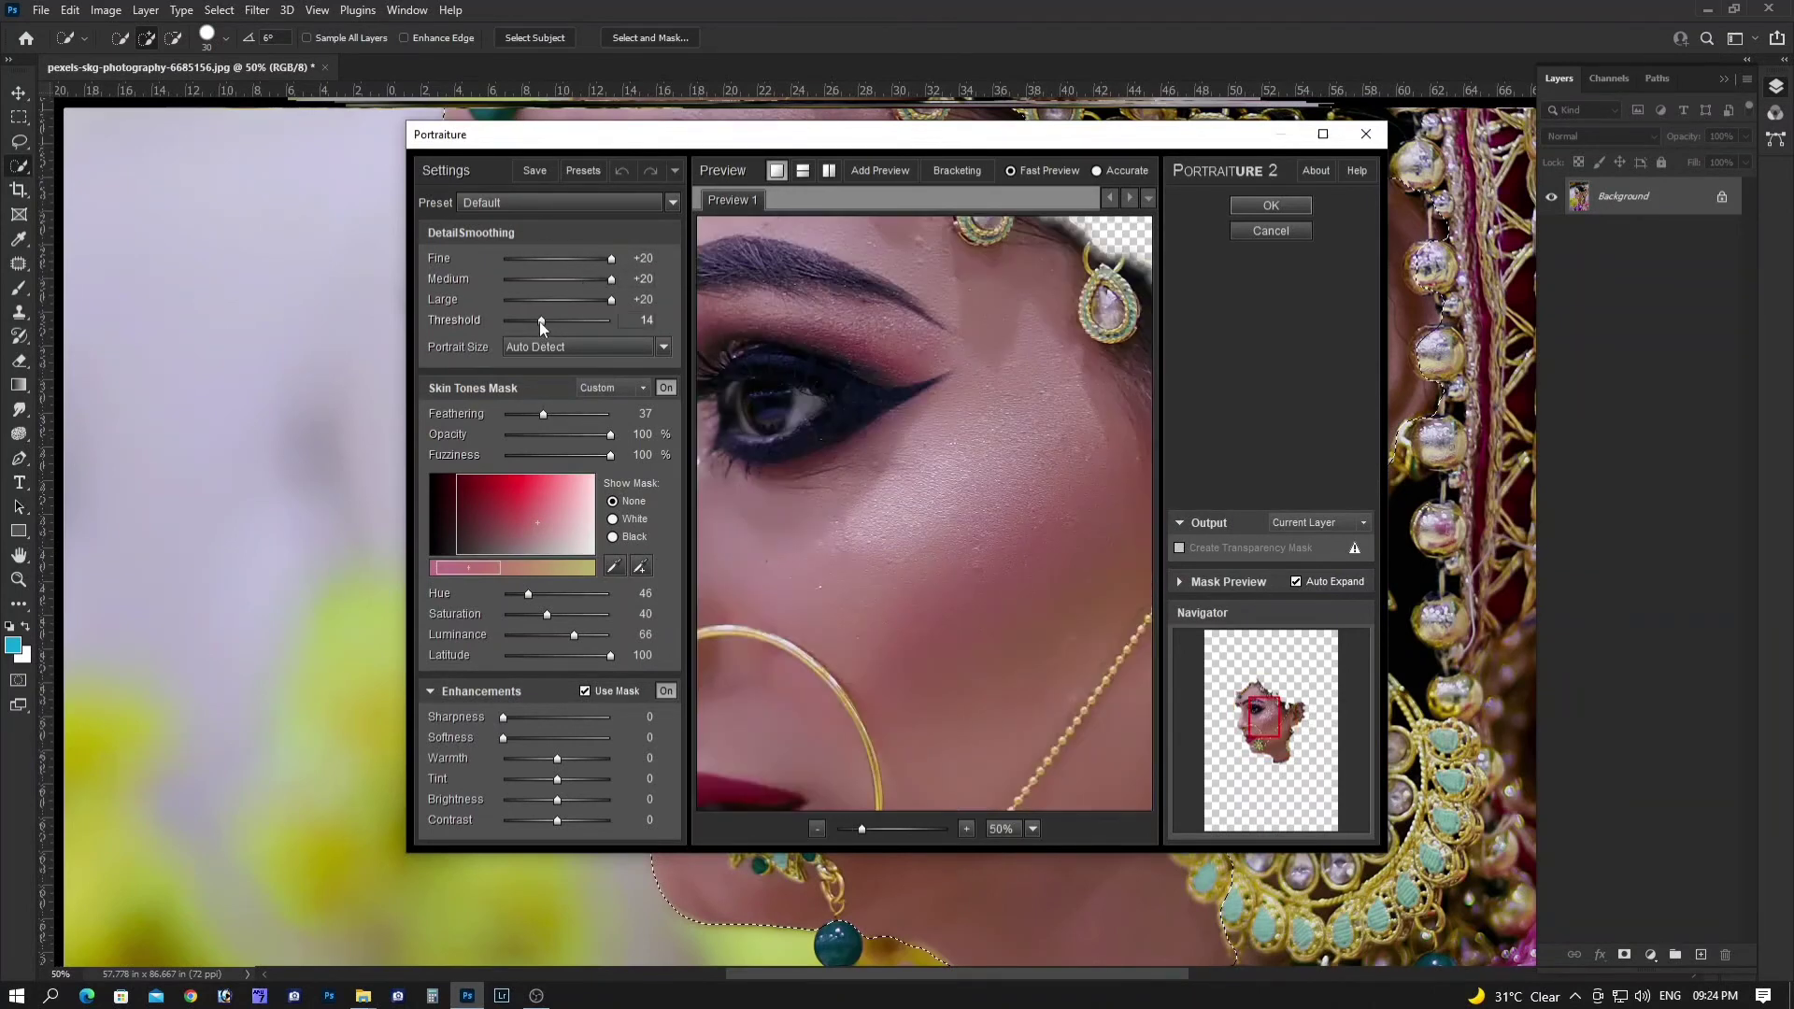
Lower Fine smoothing, set Threshold to 15 and Sharpness to 2, then apply Portraiture
mouse_move(541, 321)
mouse_down()
mouse_move(611, 300)
mouse_move(541, 320)
mouse_up()
drag(609, 260, 544, 261)
click(613, 278)
key(Tab)
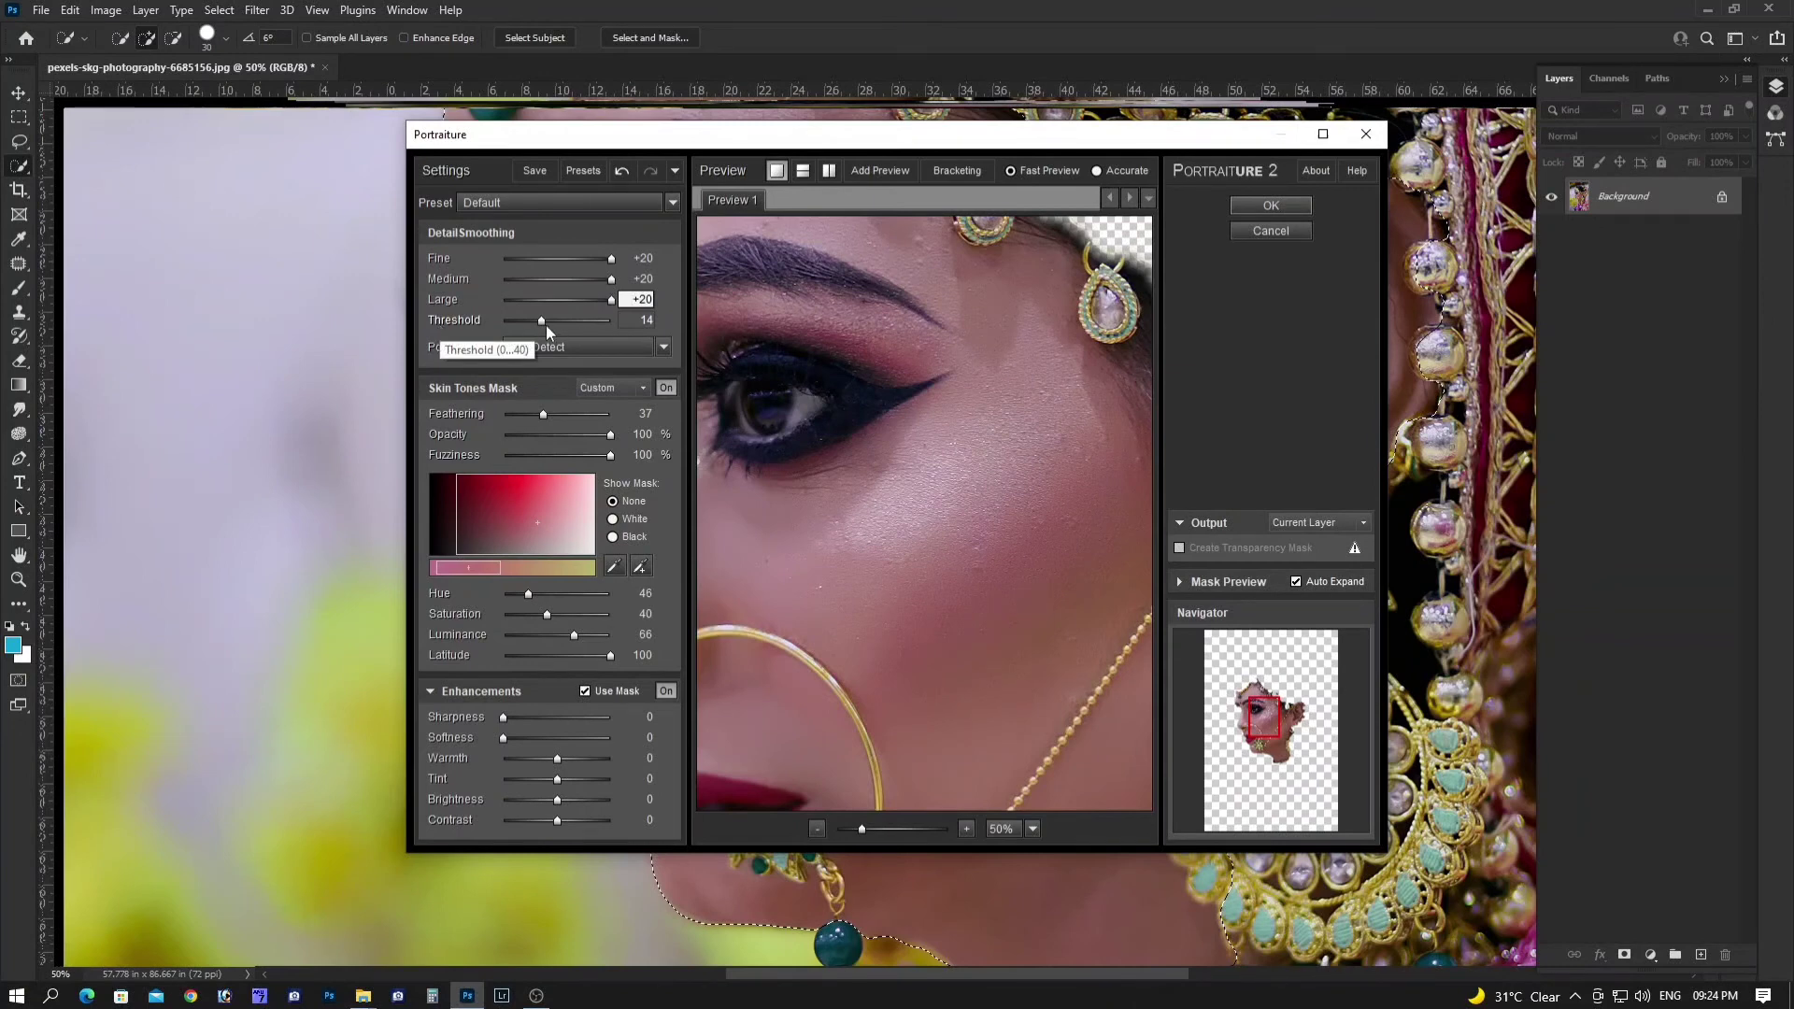
drag(542, 320, 556, 321)
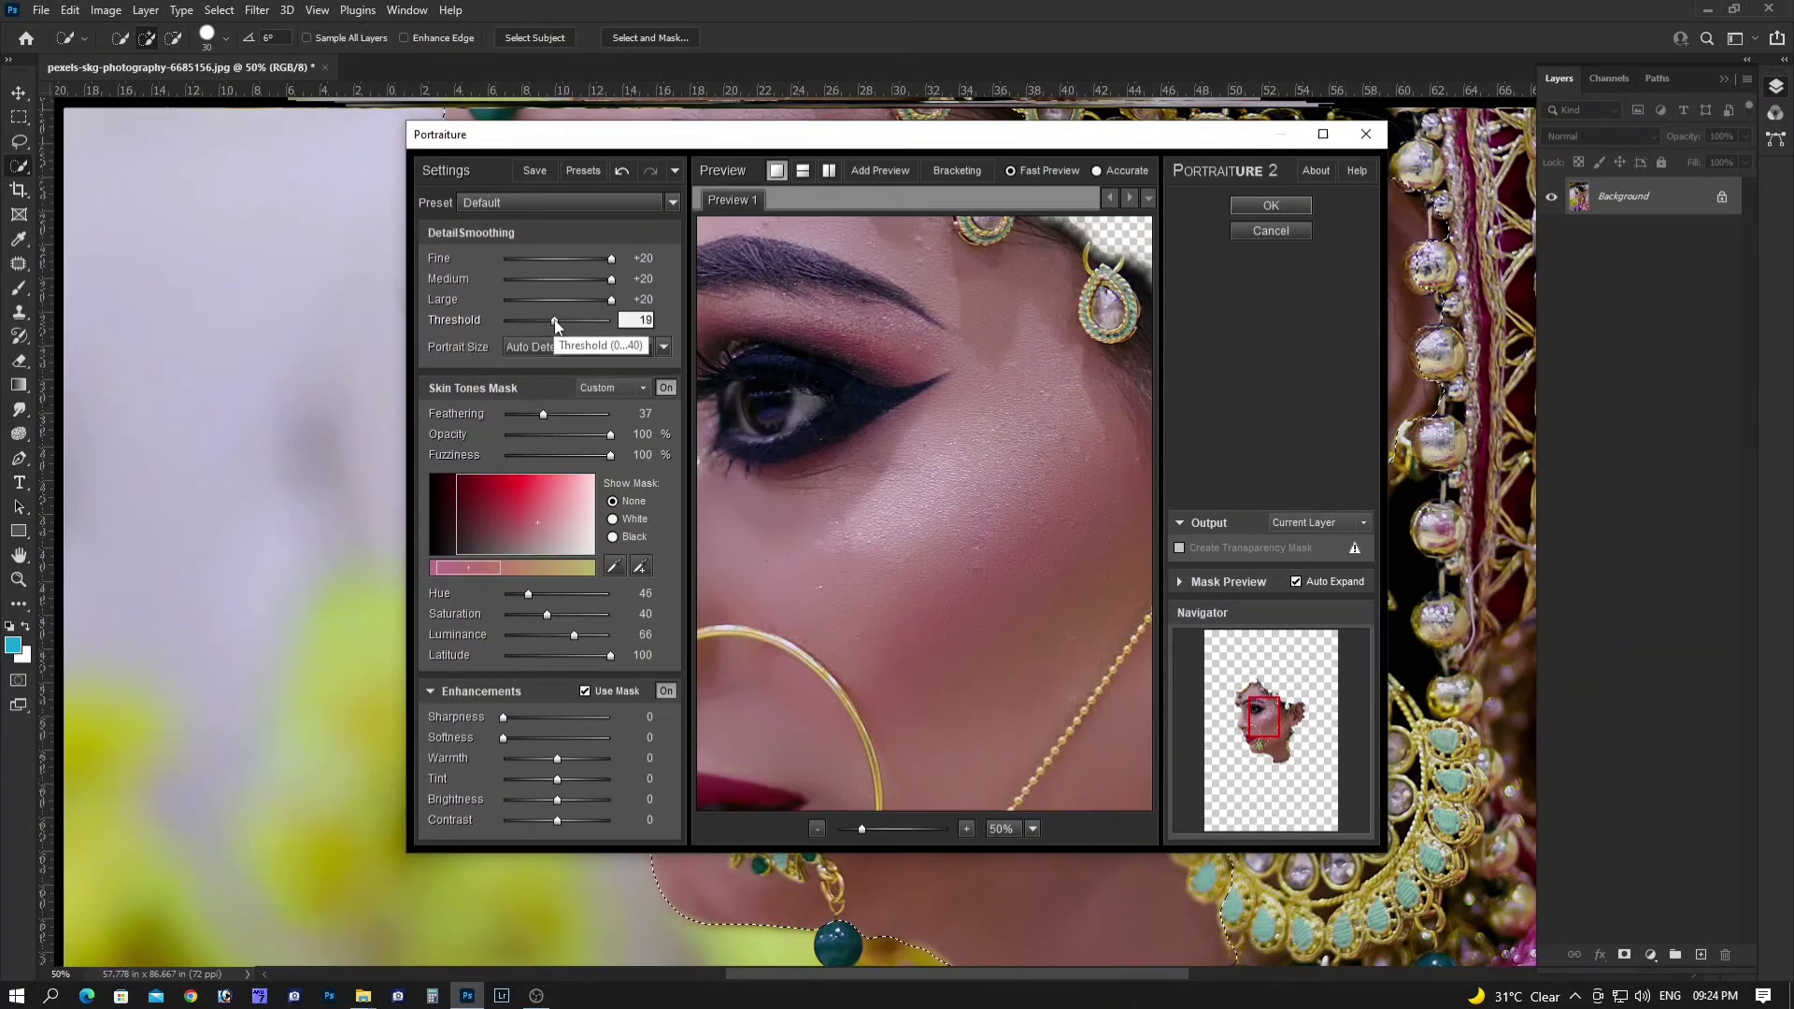
mouse_move(551, 322)
mouse_down()
mouse_move(501, 321)
mouse_move(542, 322)
mouse_up()
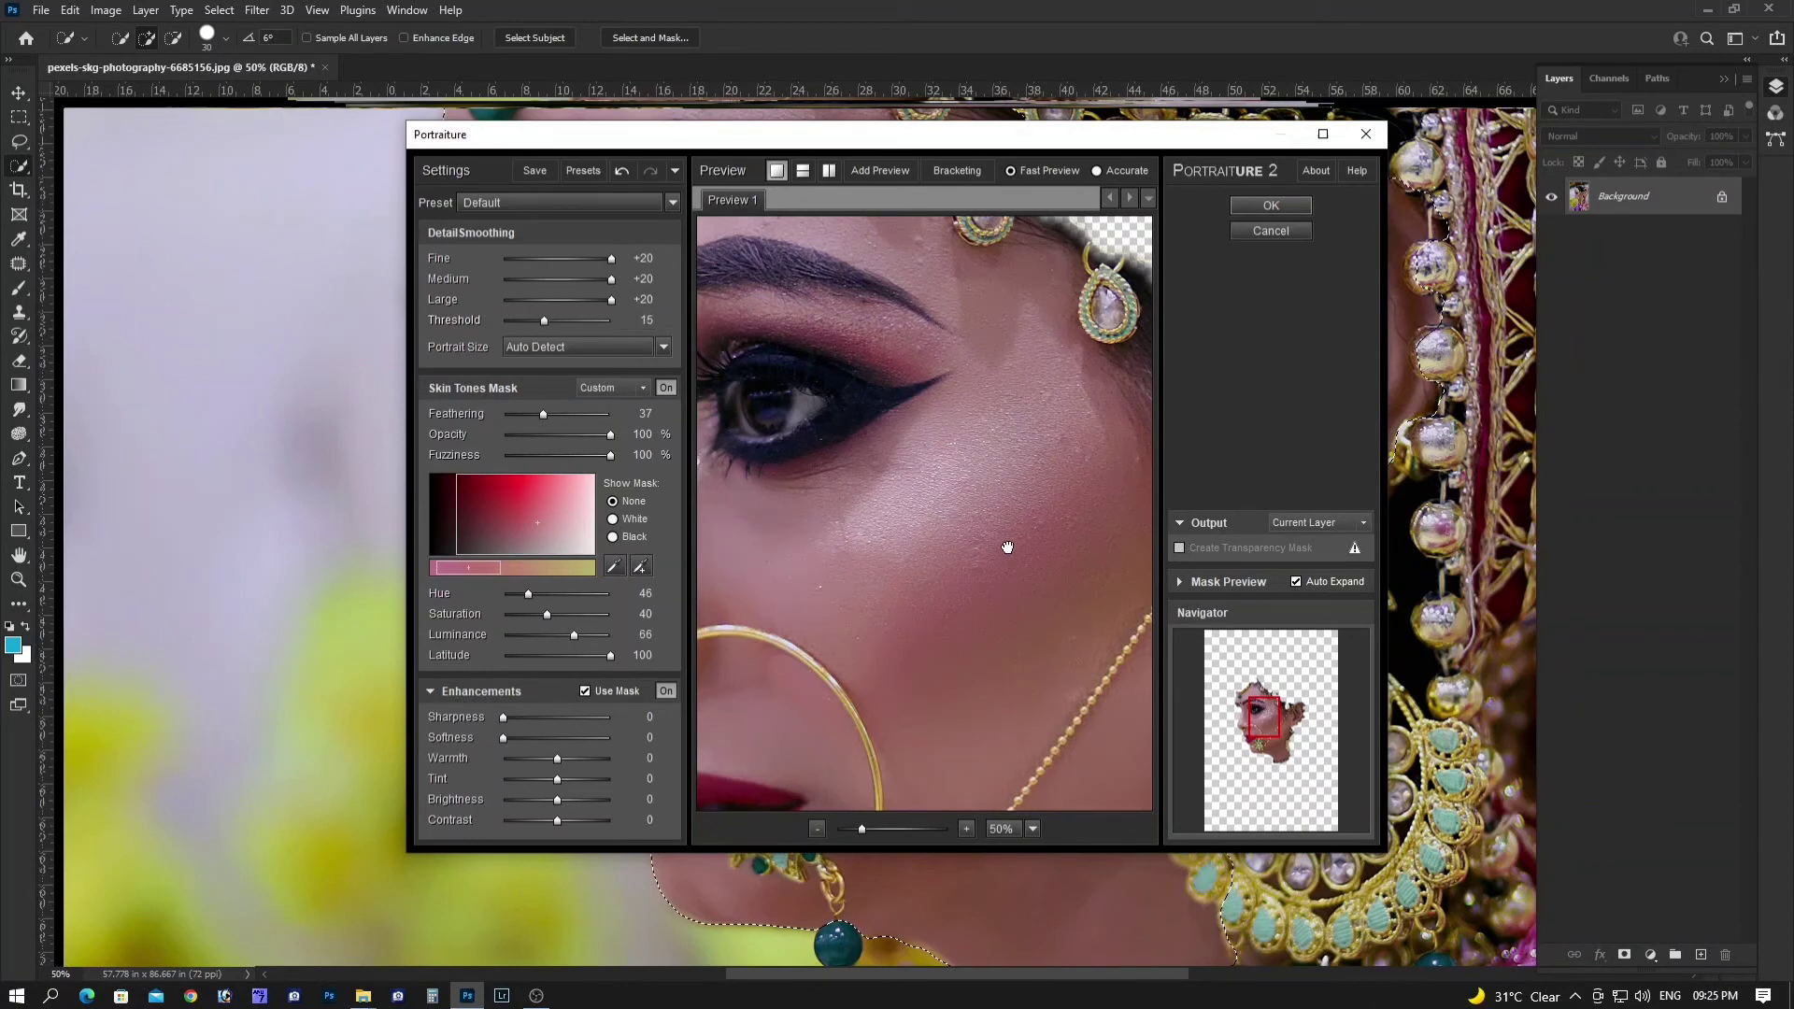
scroll(999, 544, down, 1)
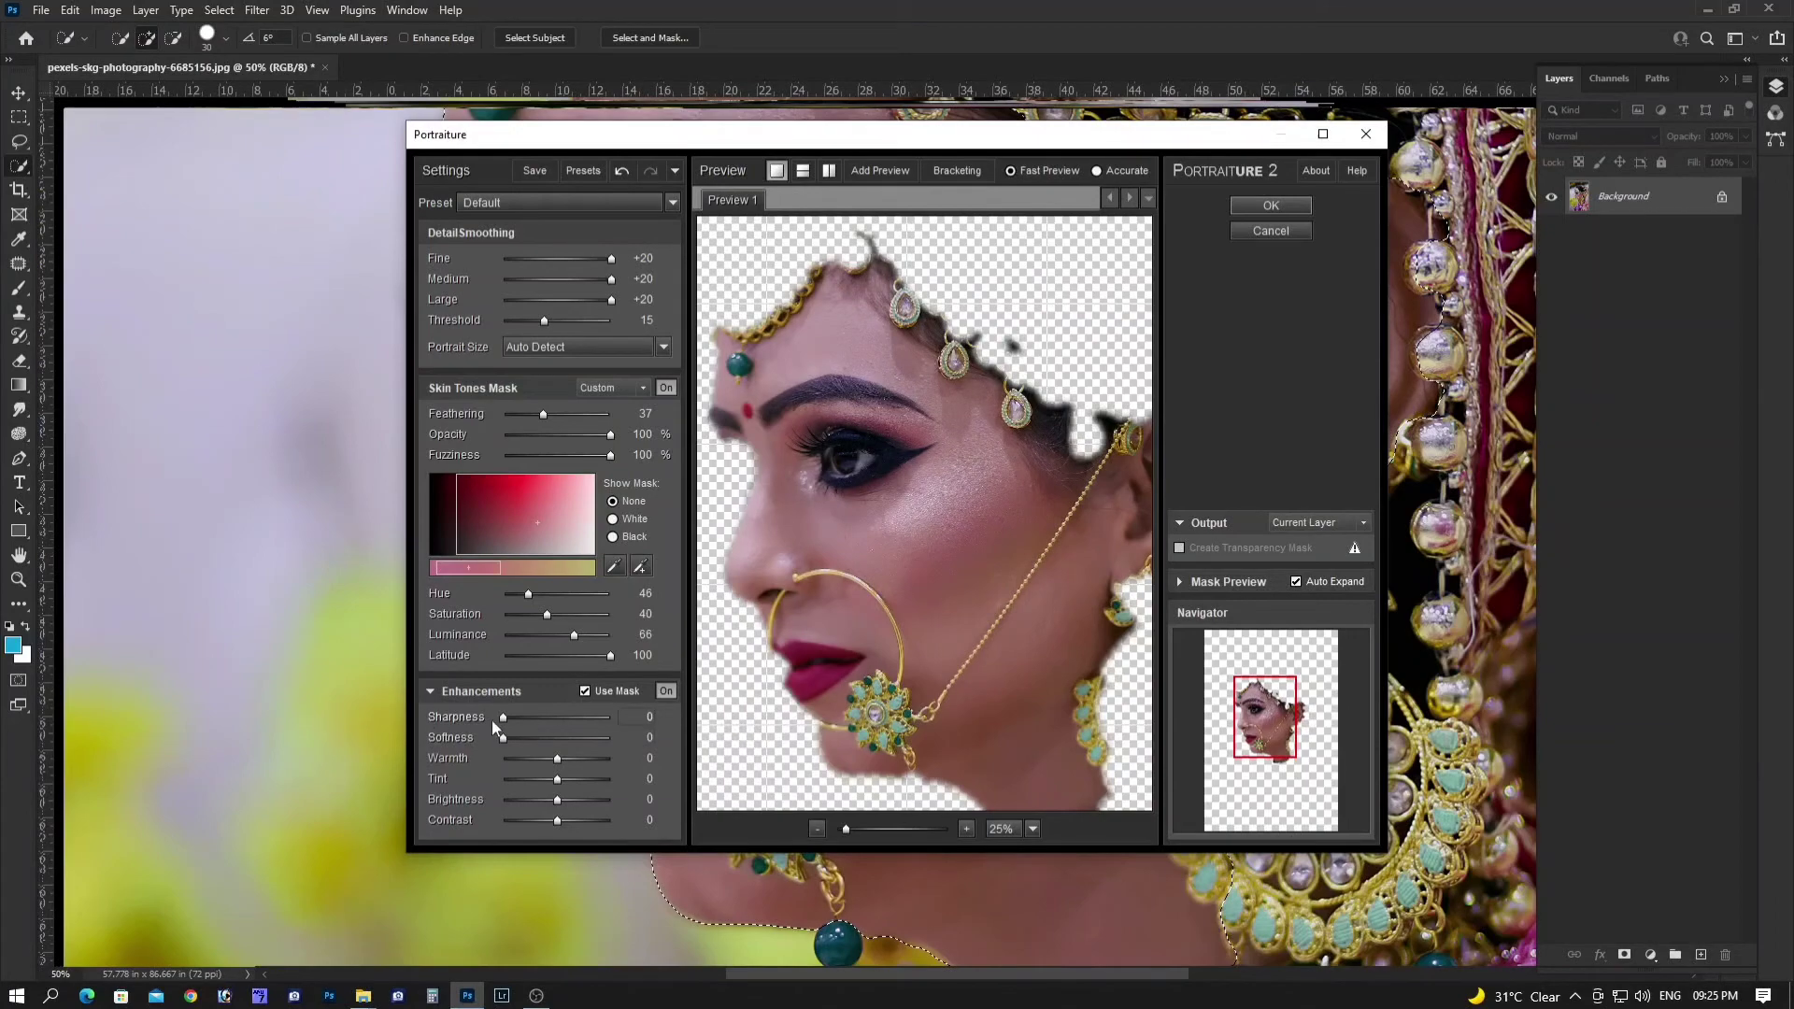
drag(502, 717, 507, 716)
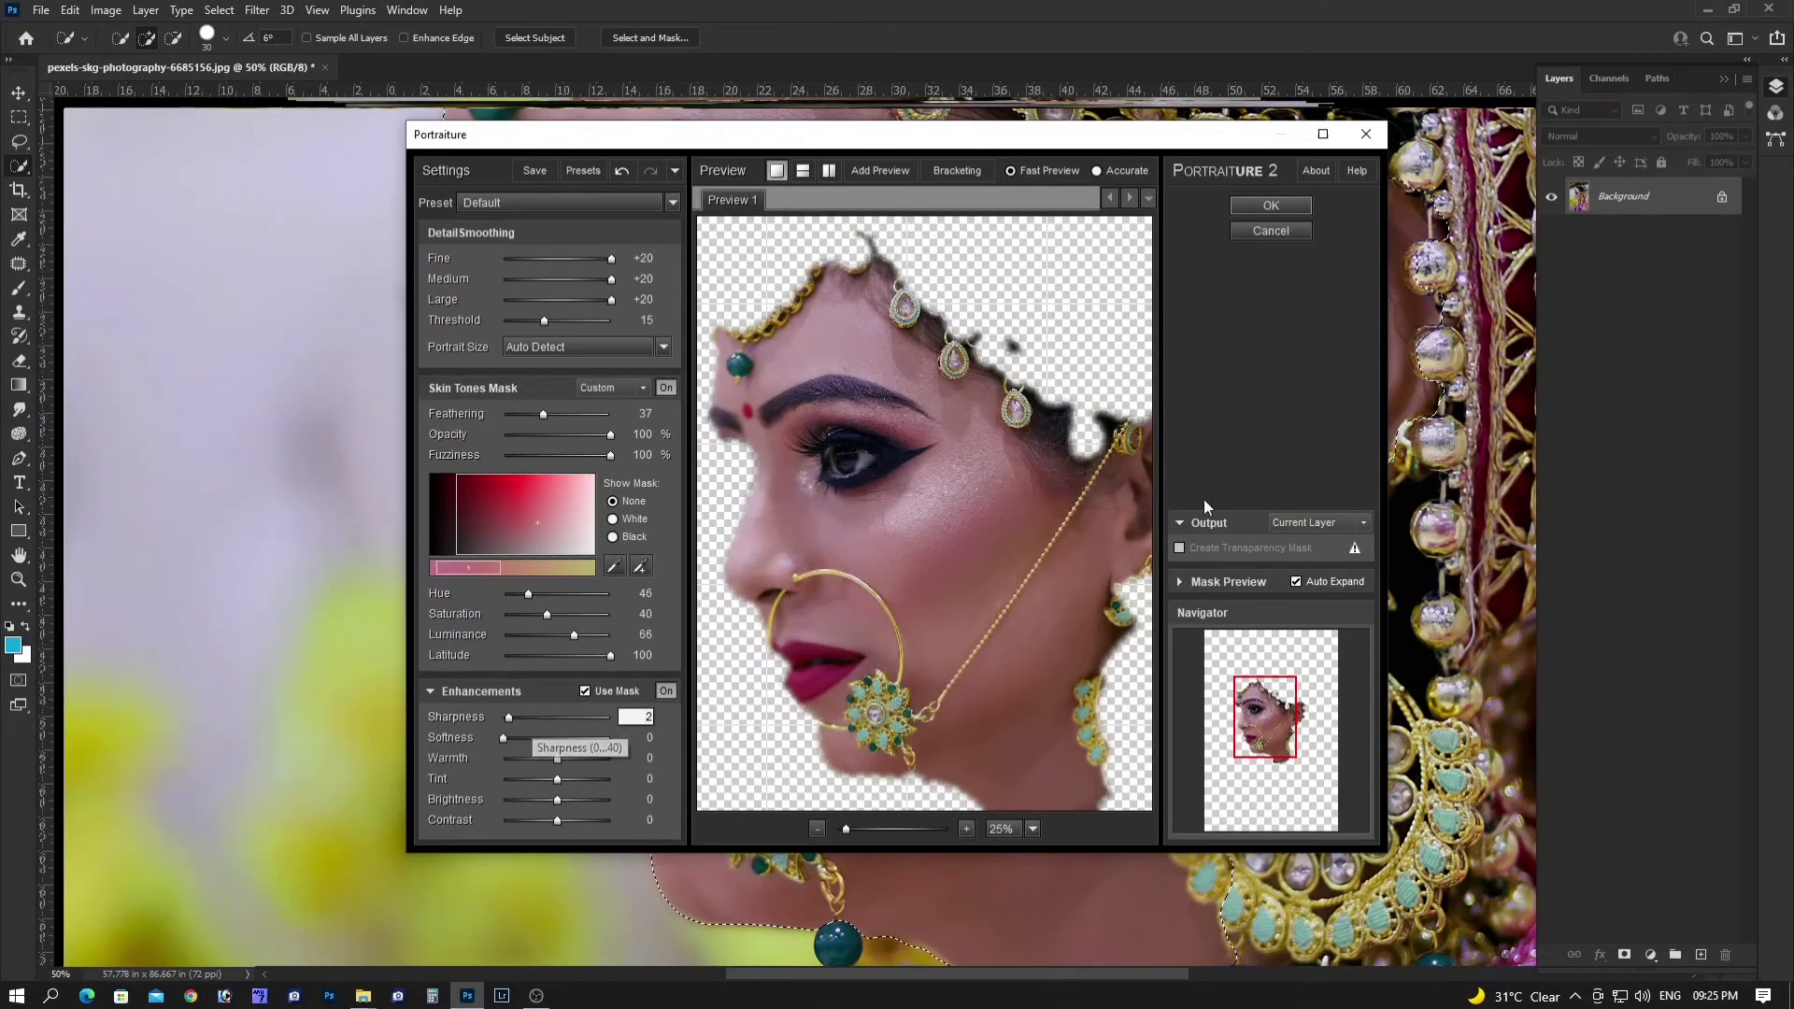
click(1269, 206)
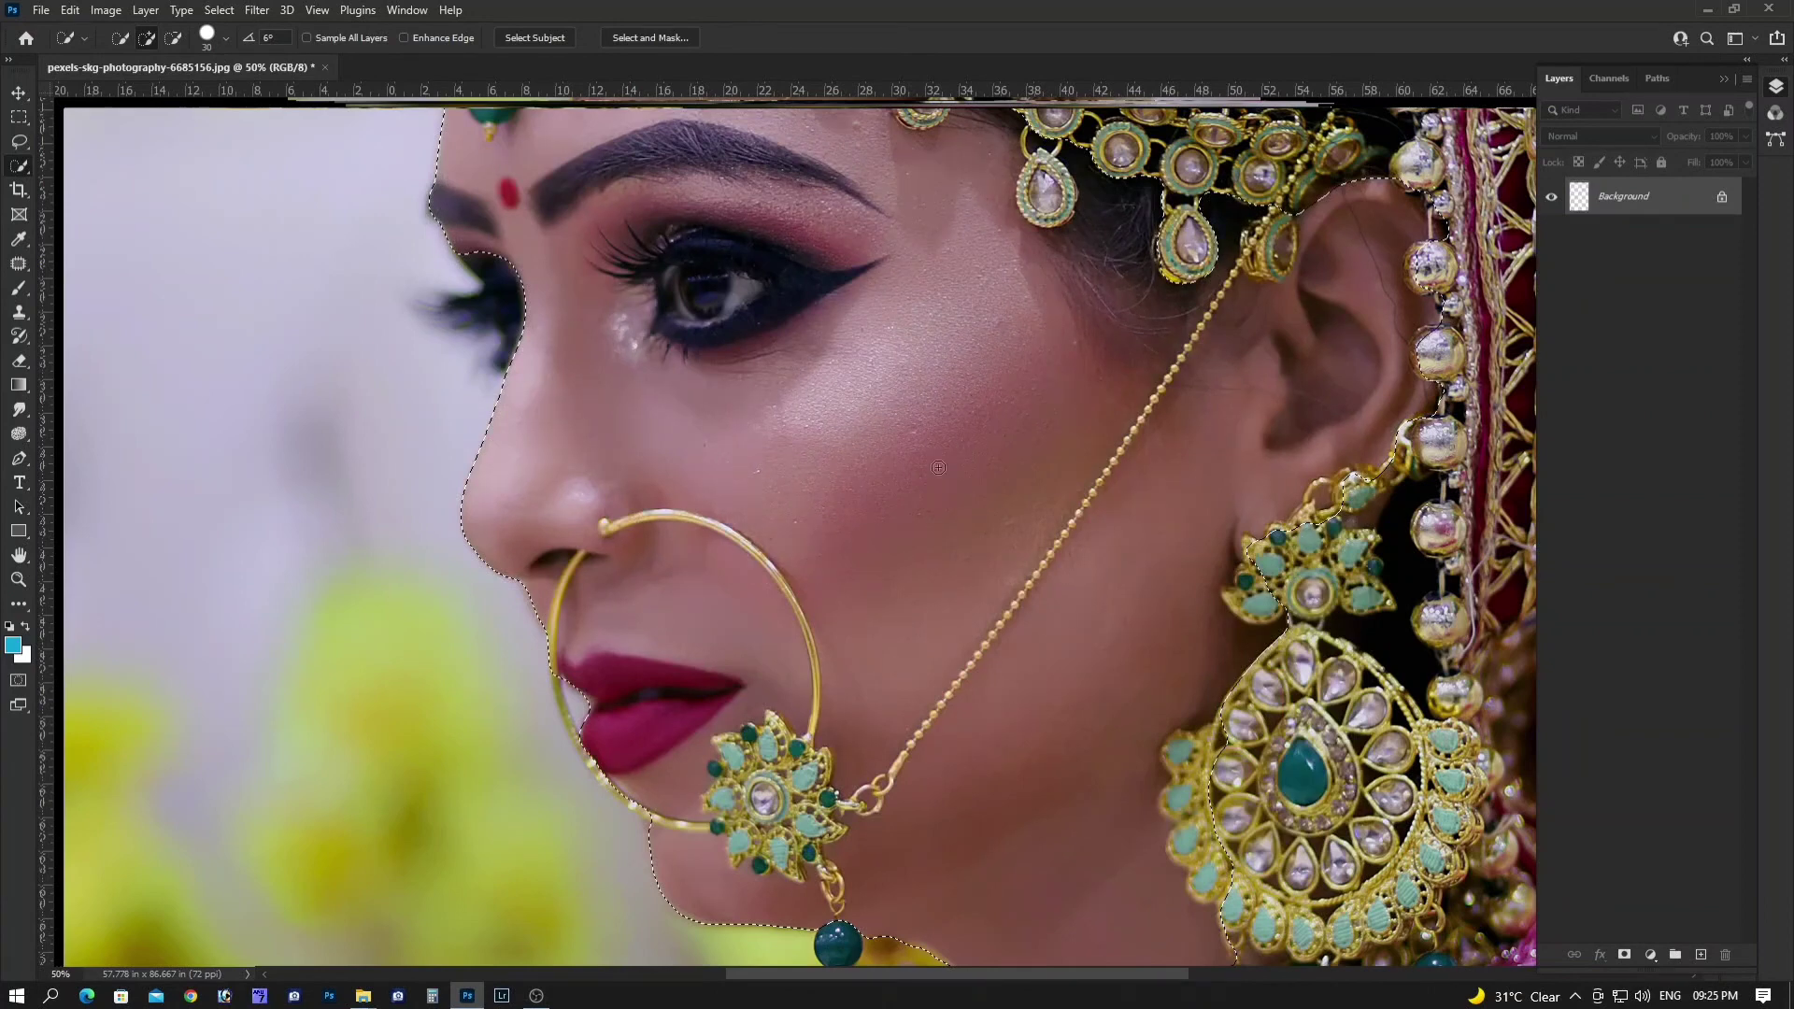
Zoom in and out to inspect the smoothed skin around the eye and cheek
scroll(891, 392, up, 2)
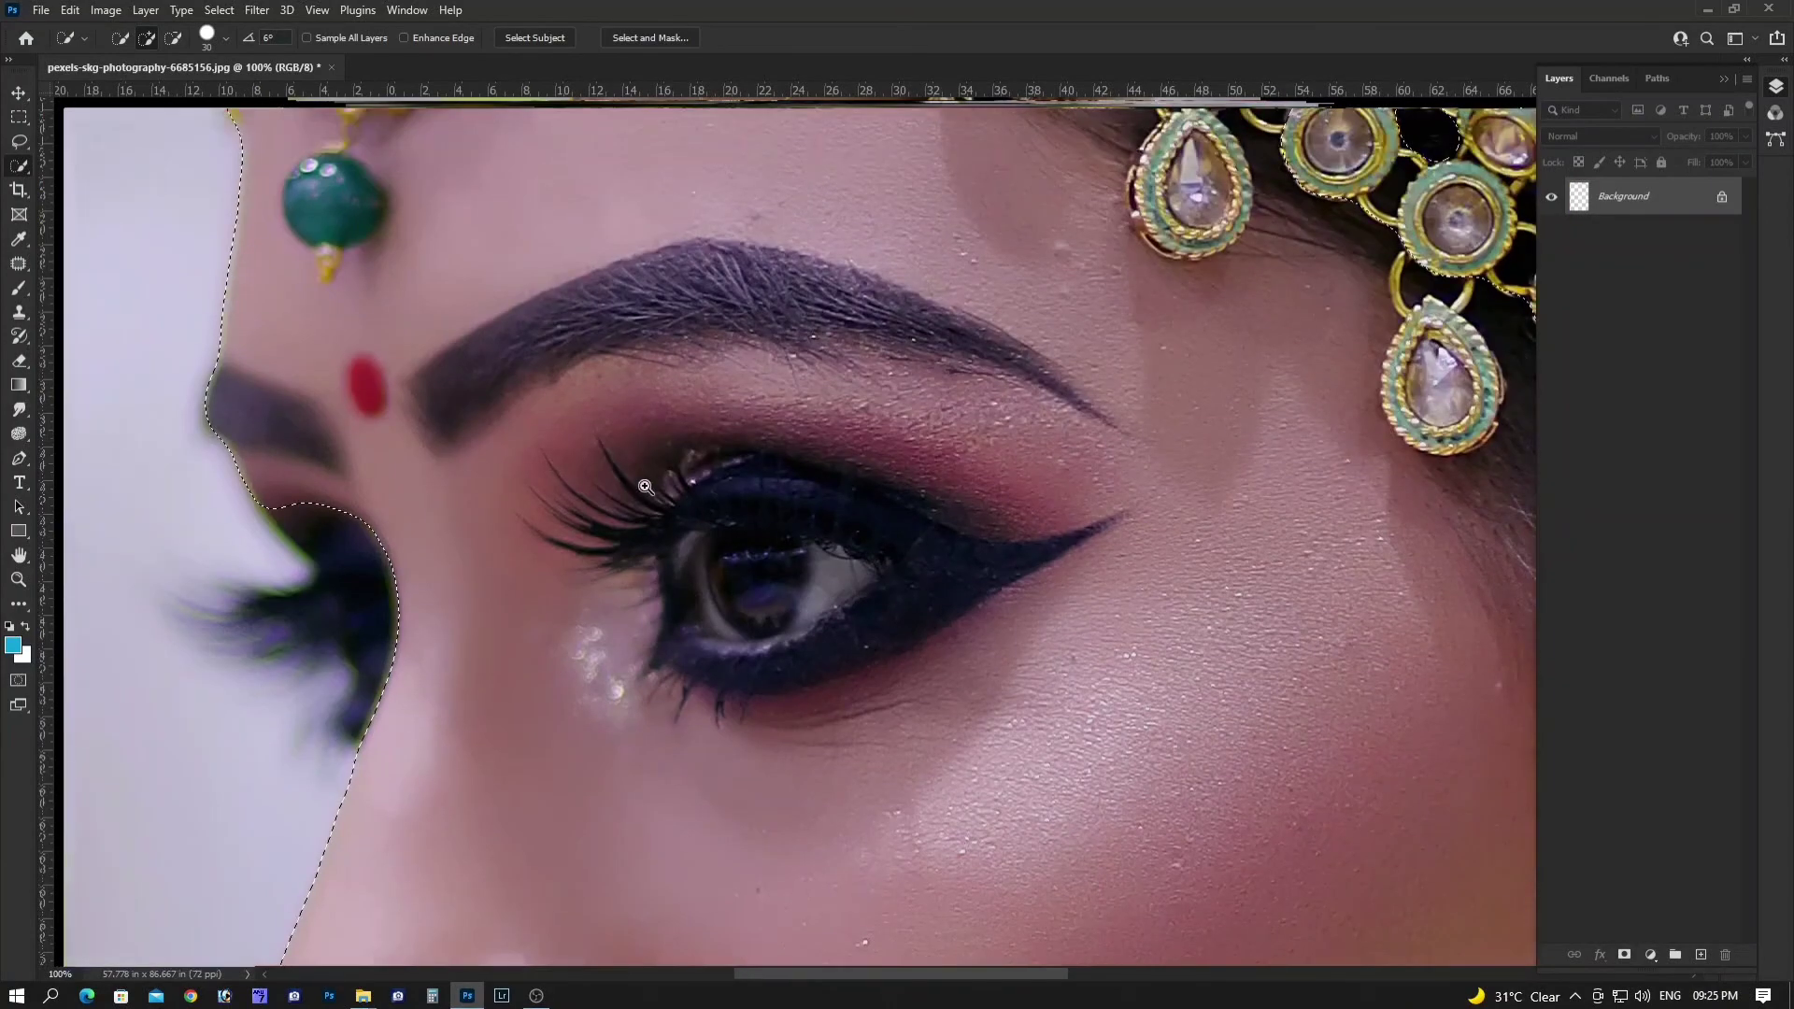
scroll(989, 621, up, 3)
scroll(990, 620, down, 2)
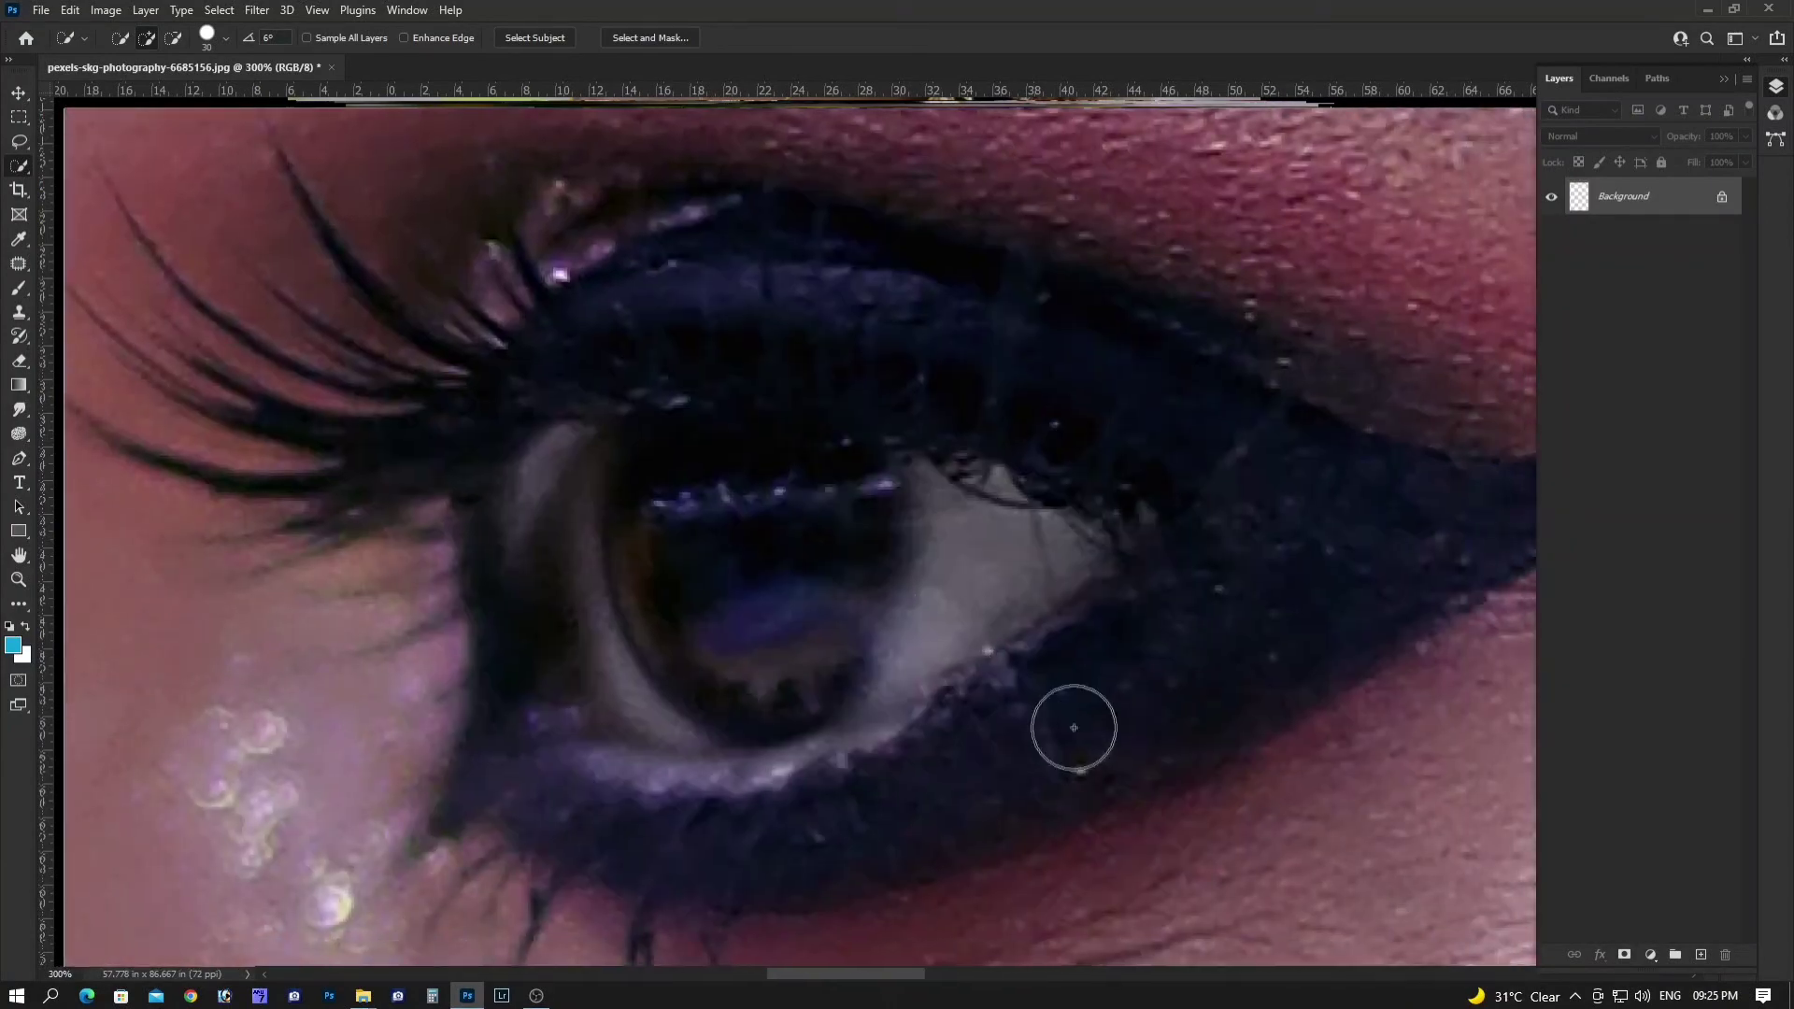
scroll(1073, 725, down, 1)
scroll(927, 585, down, 1)
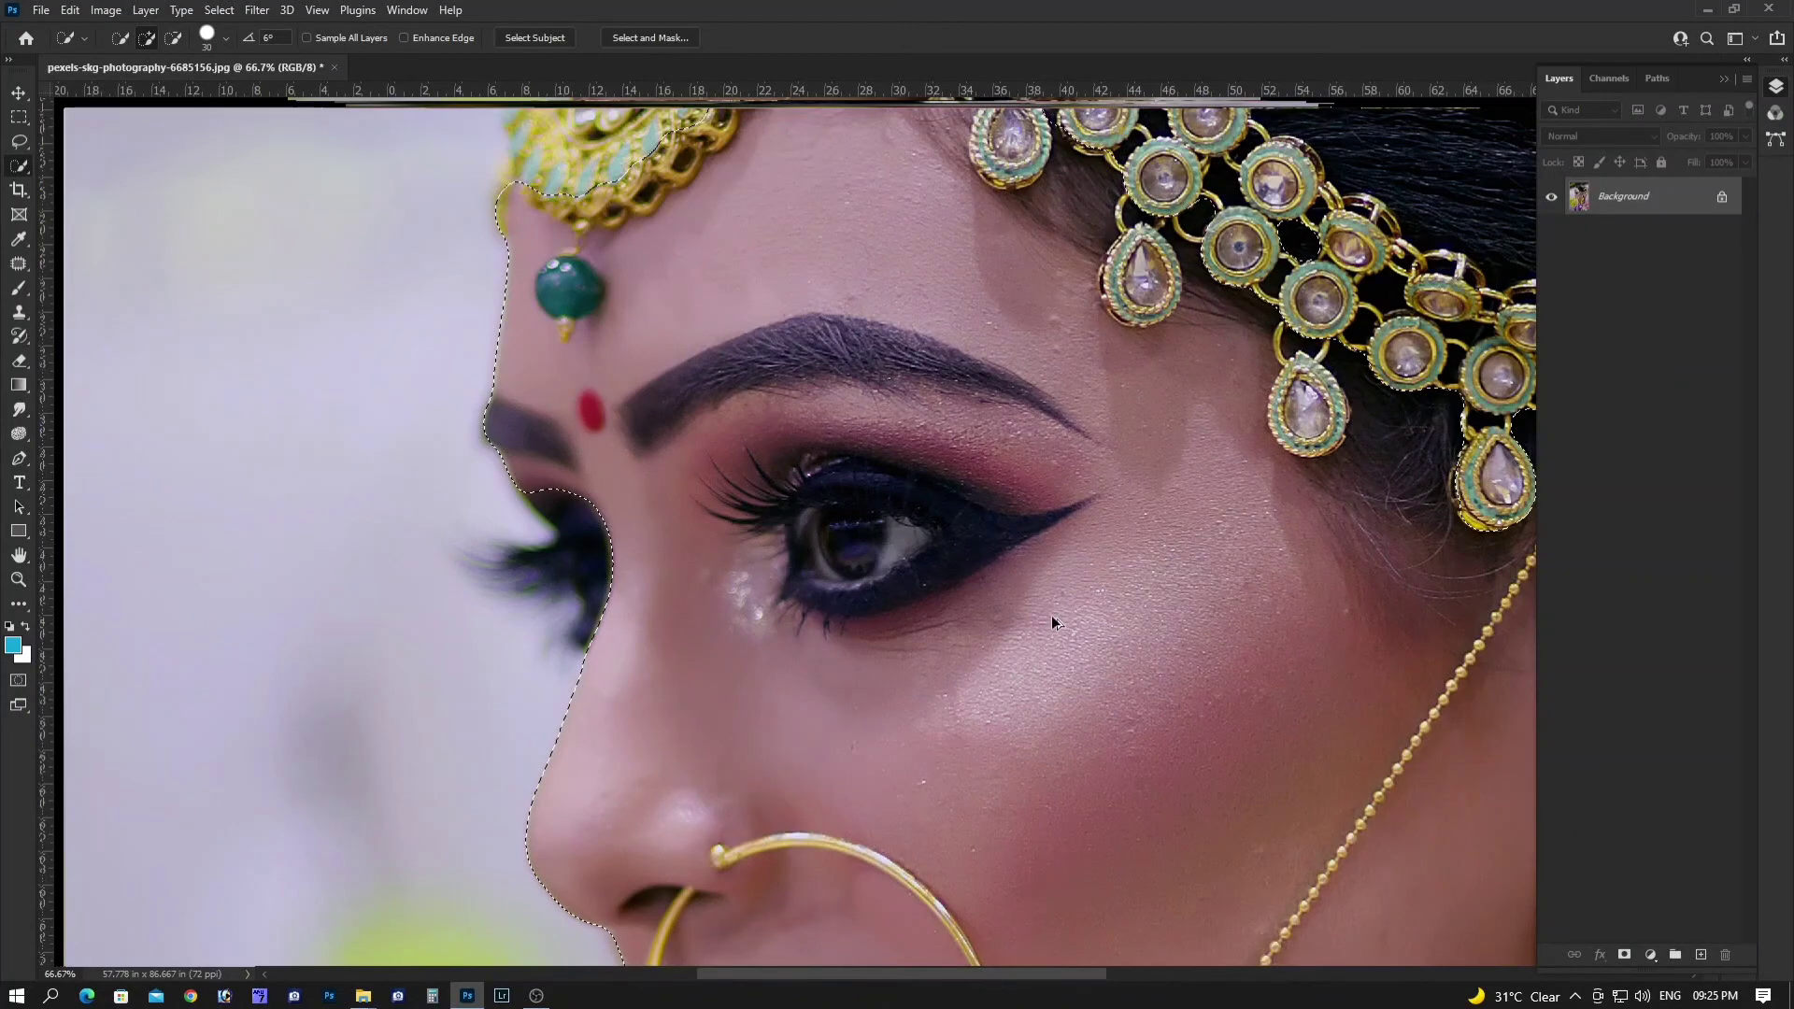
Deselect the face, switch to the Move tool, and recentre the view on the face
key(ctrl+d)
key(v)
scroll(1033, 576, down, 3)
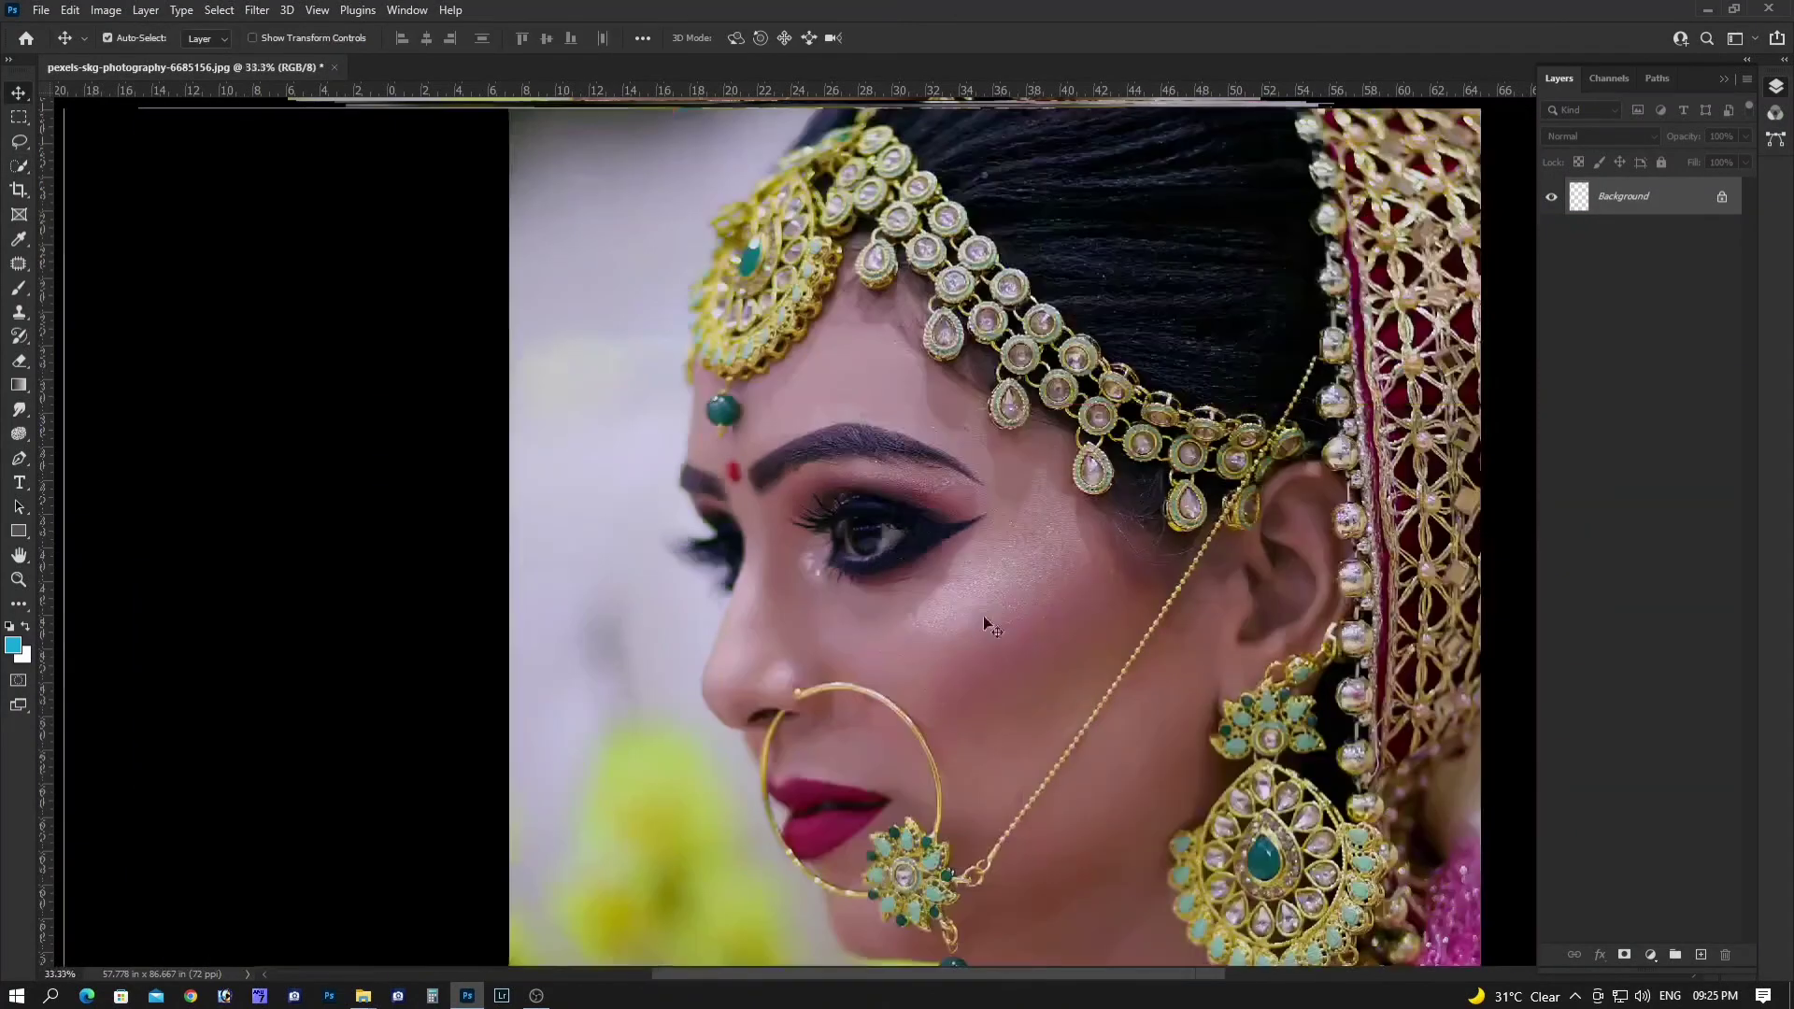
scroll(983, 615, down, 1)
ctrl+click(994, 615)
drag(1003, 682, 1007, 673)
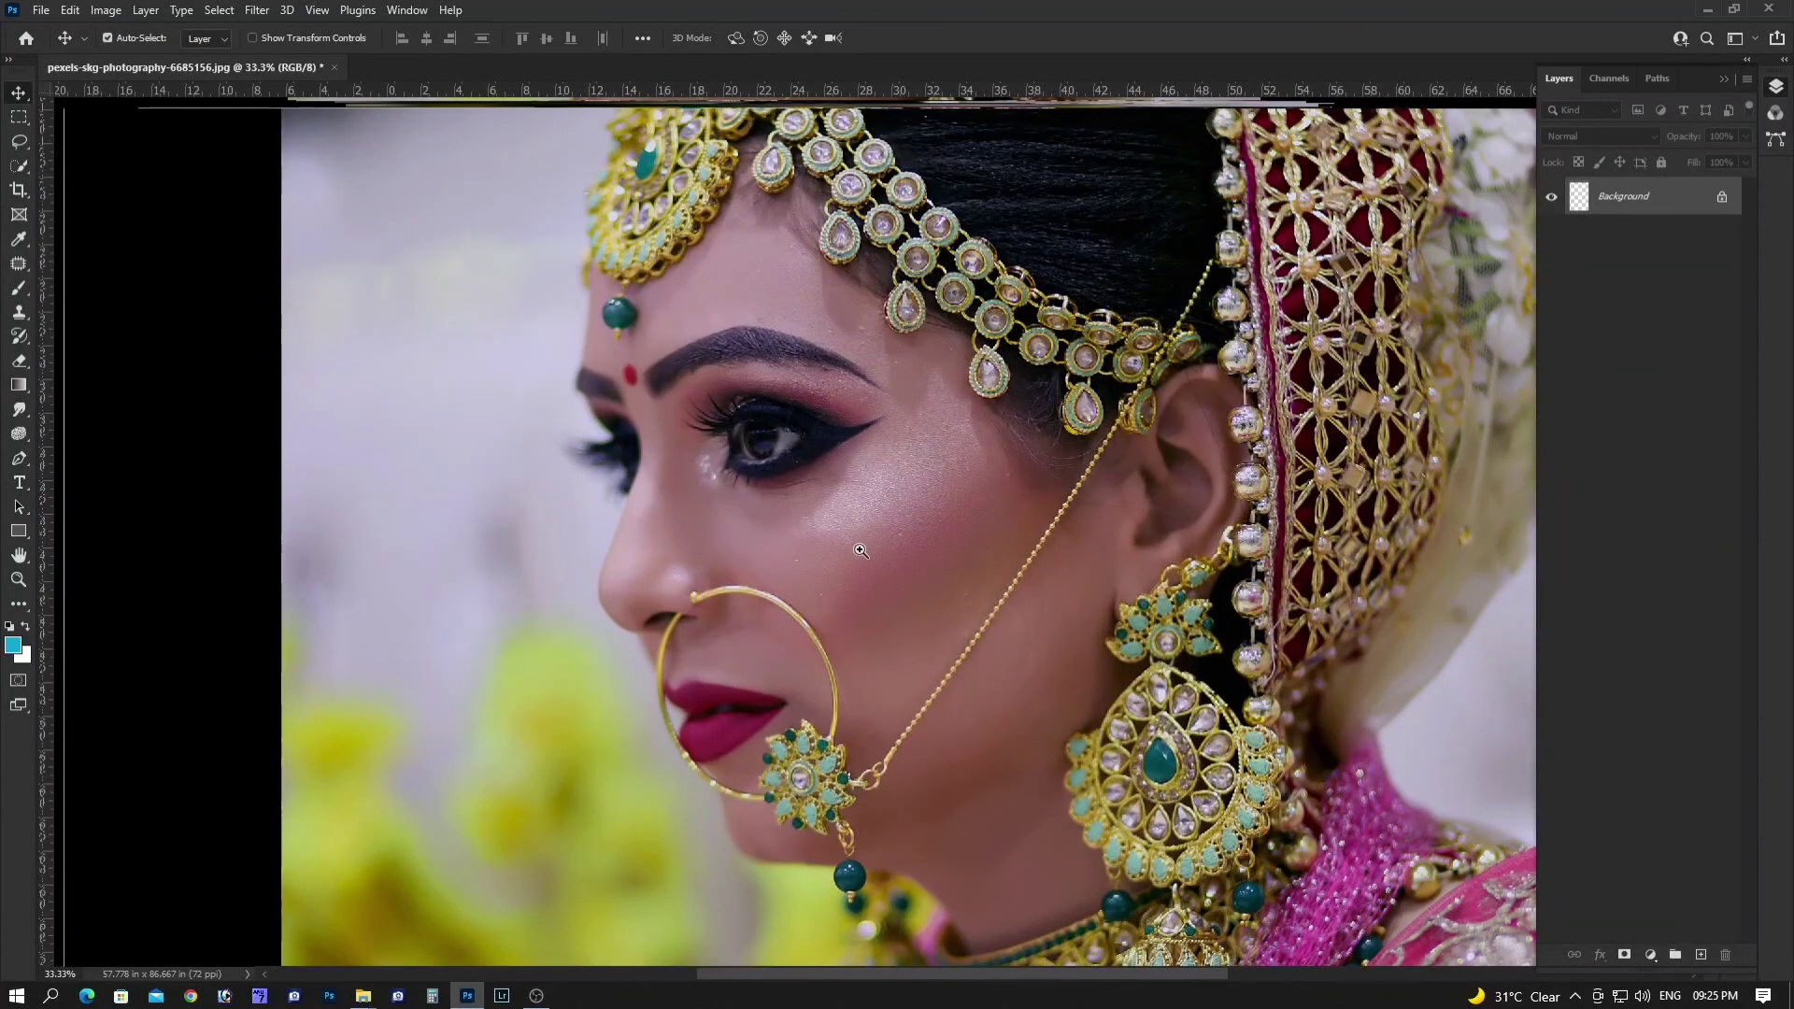
scroll(860, 547, up, 2)
Patch the dark spots on the cheek and lower cheek with nearby clean skin
key(j)
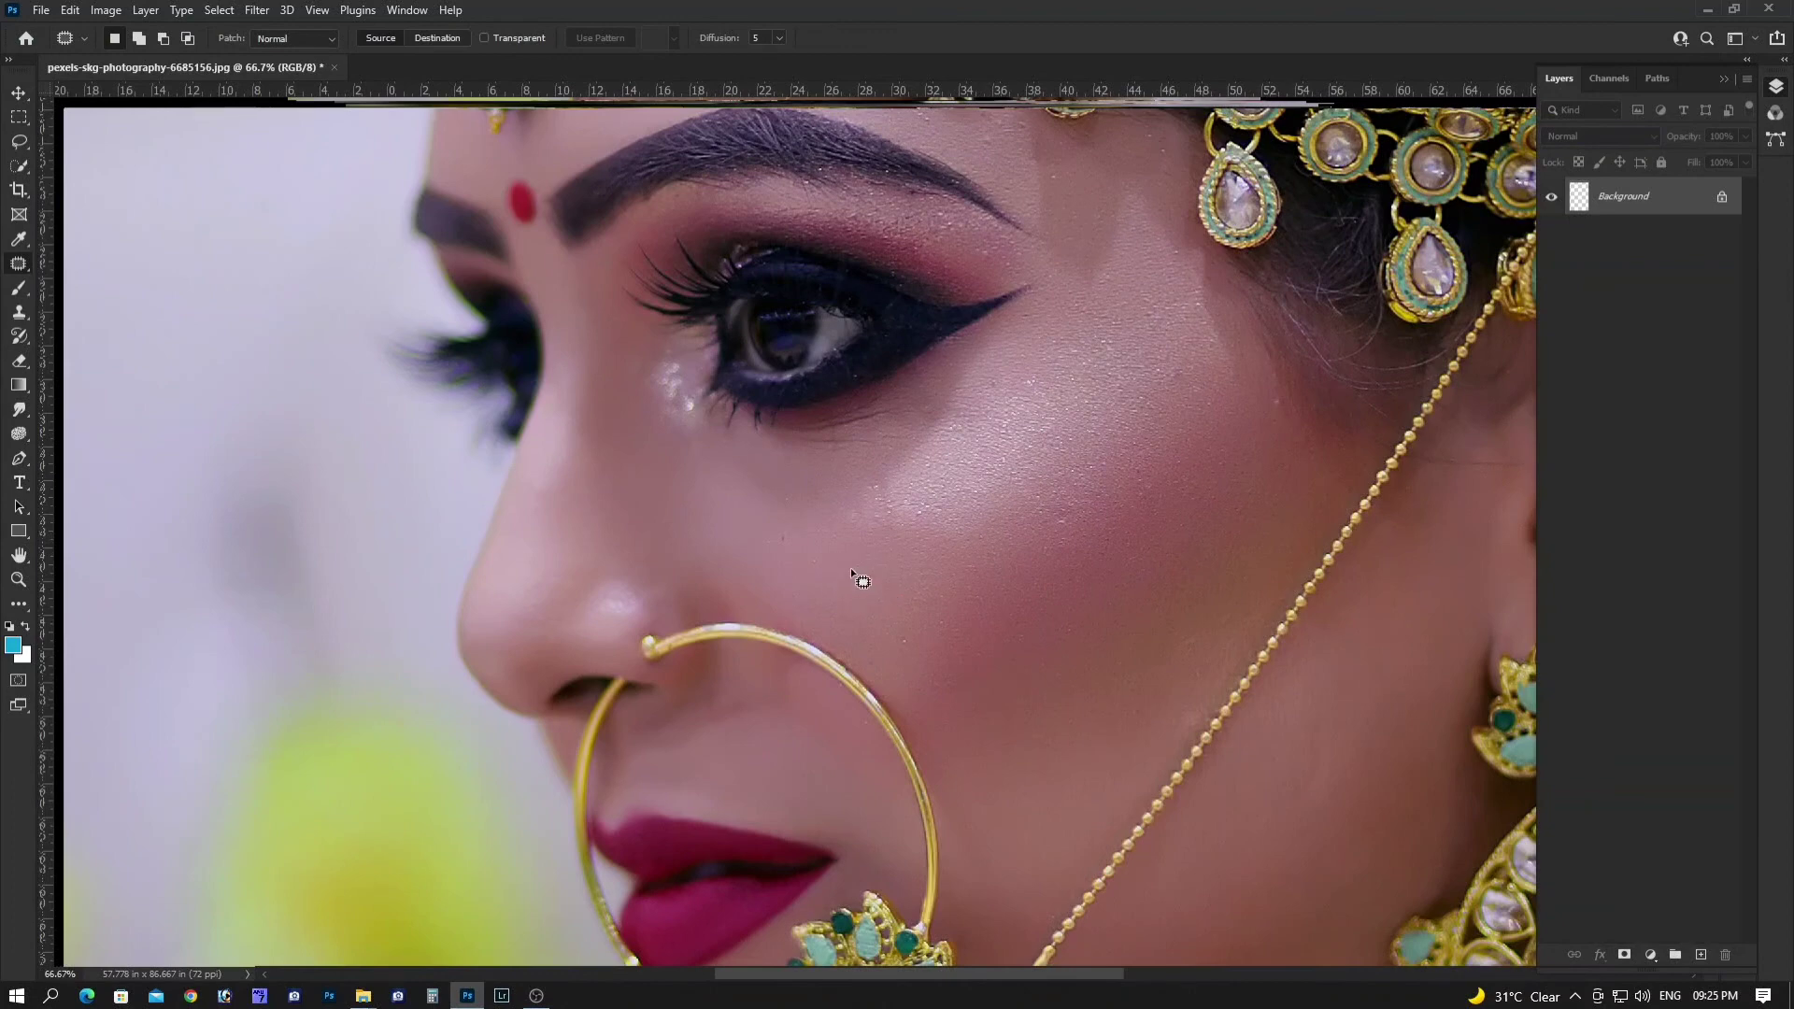
drag(872, 577, 794, 521)
drag(813, 548, 874, 519)
drag(937, 568, 960, 612)
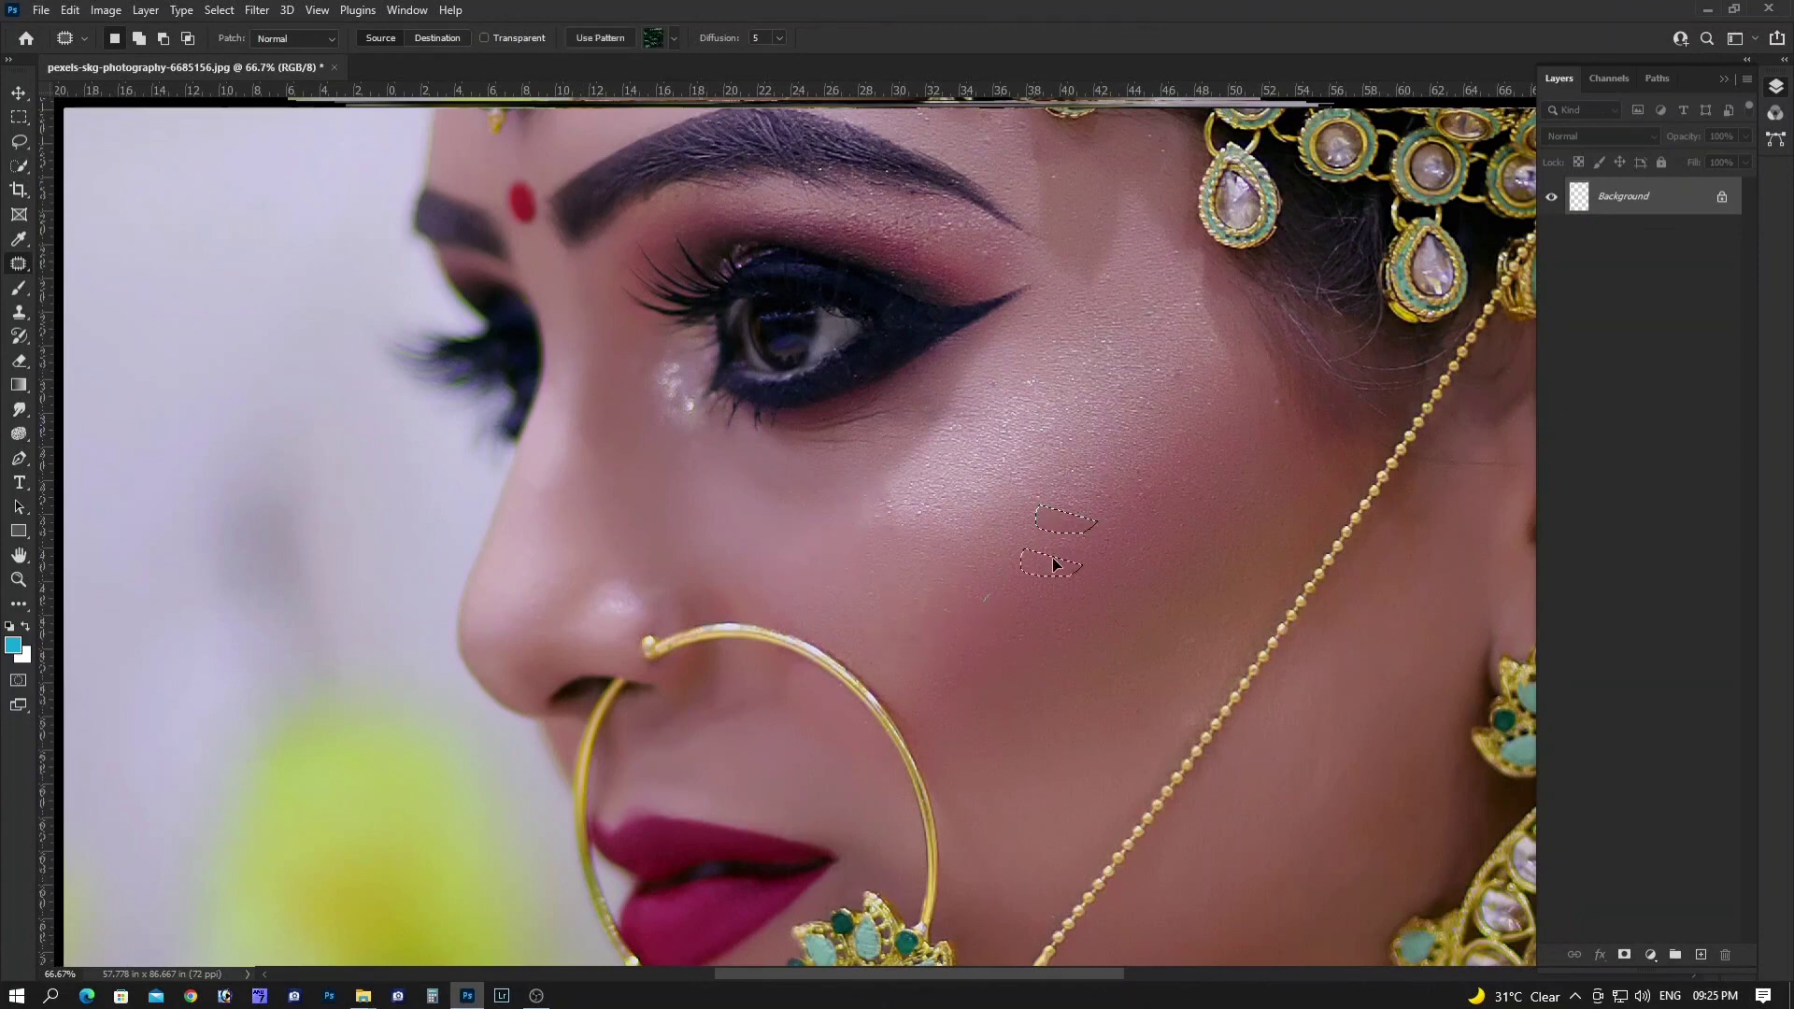
drag(1062, 631, 1102, 619)
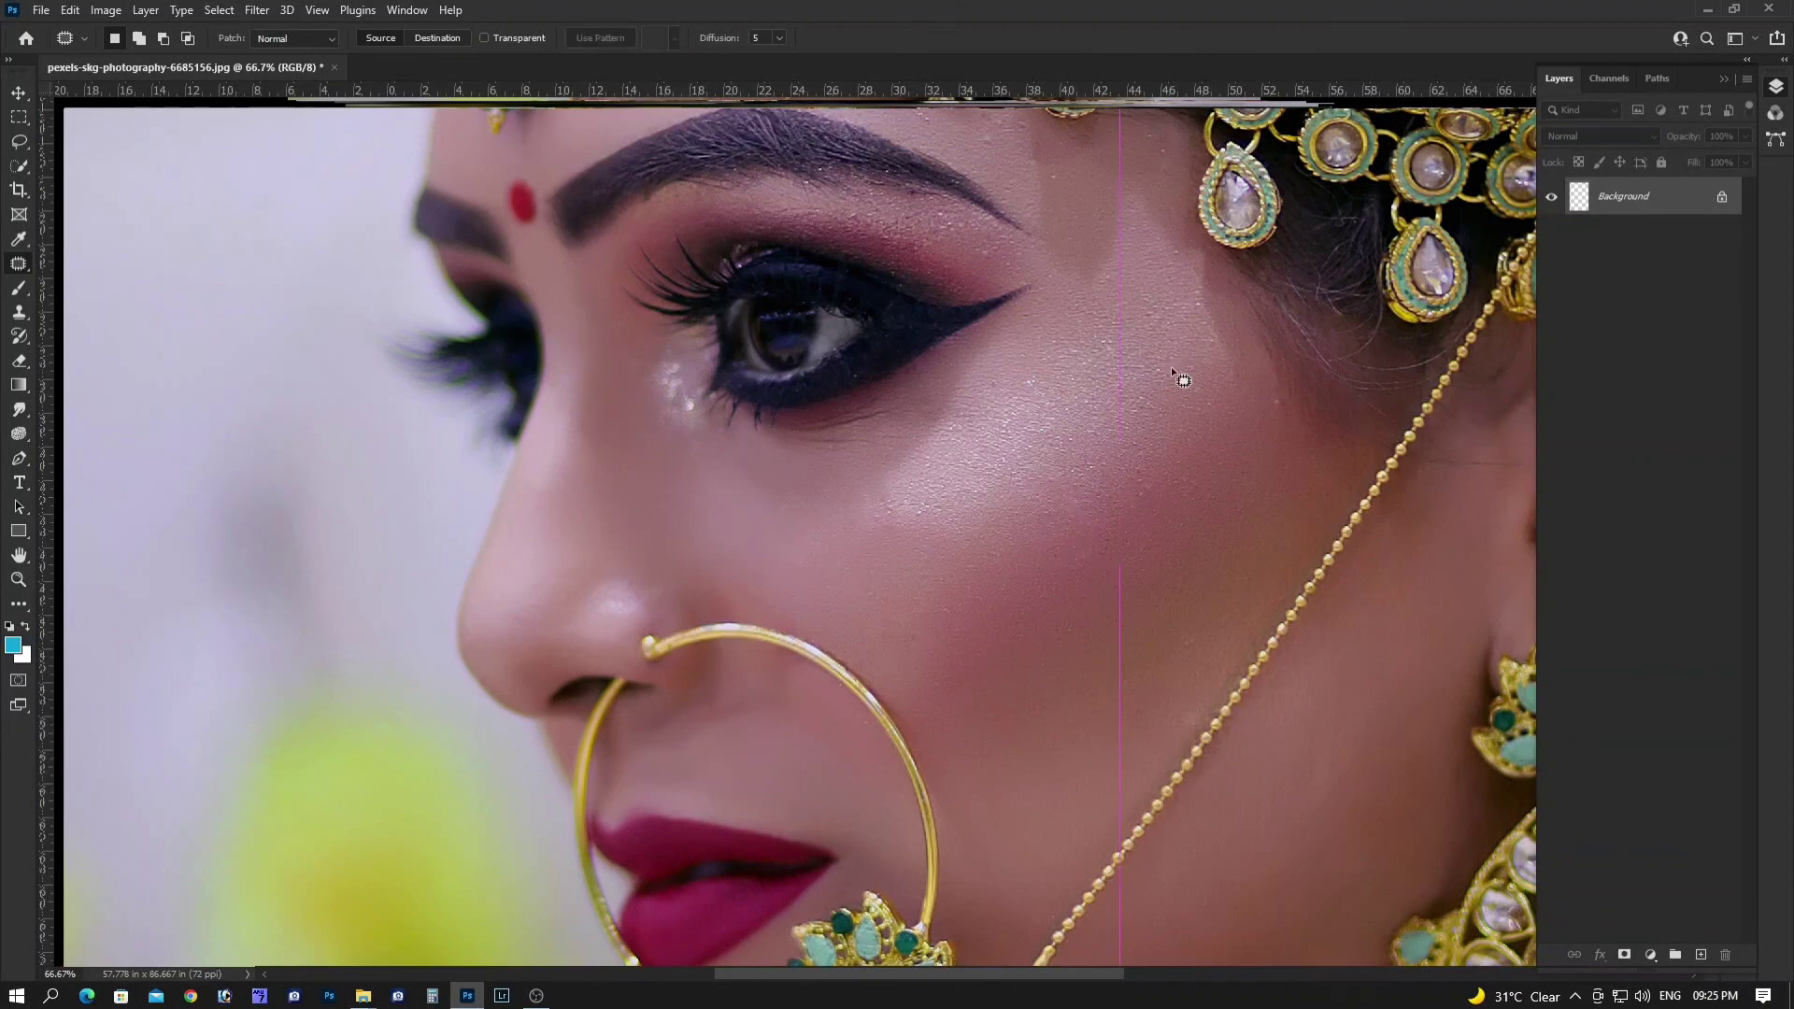
Patch the remaining higher cheek blemishes, then clear the selection and zoom out
drag(1170, 356, 1168, 384)
drag(1125, 488, 1187, 657)
drag(1279, 408, 1280, 392)
key(ctrl+d)
scroll(1260, 446, down, 4)
scroll(1062, 677, down, 1)
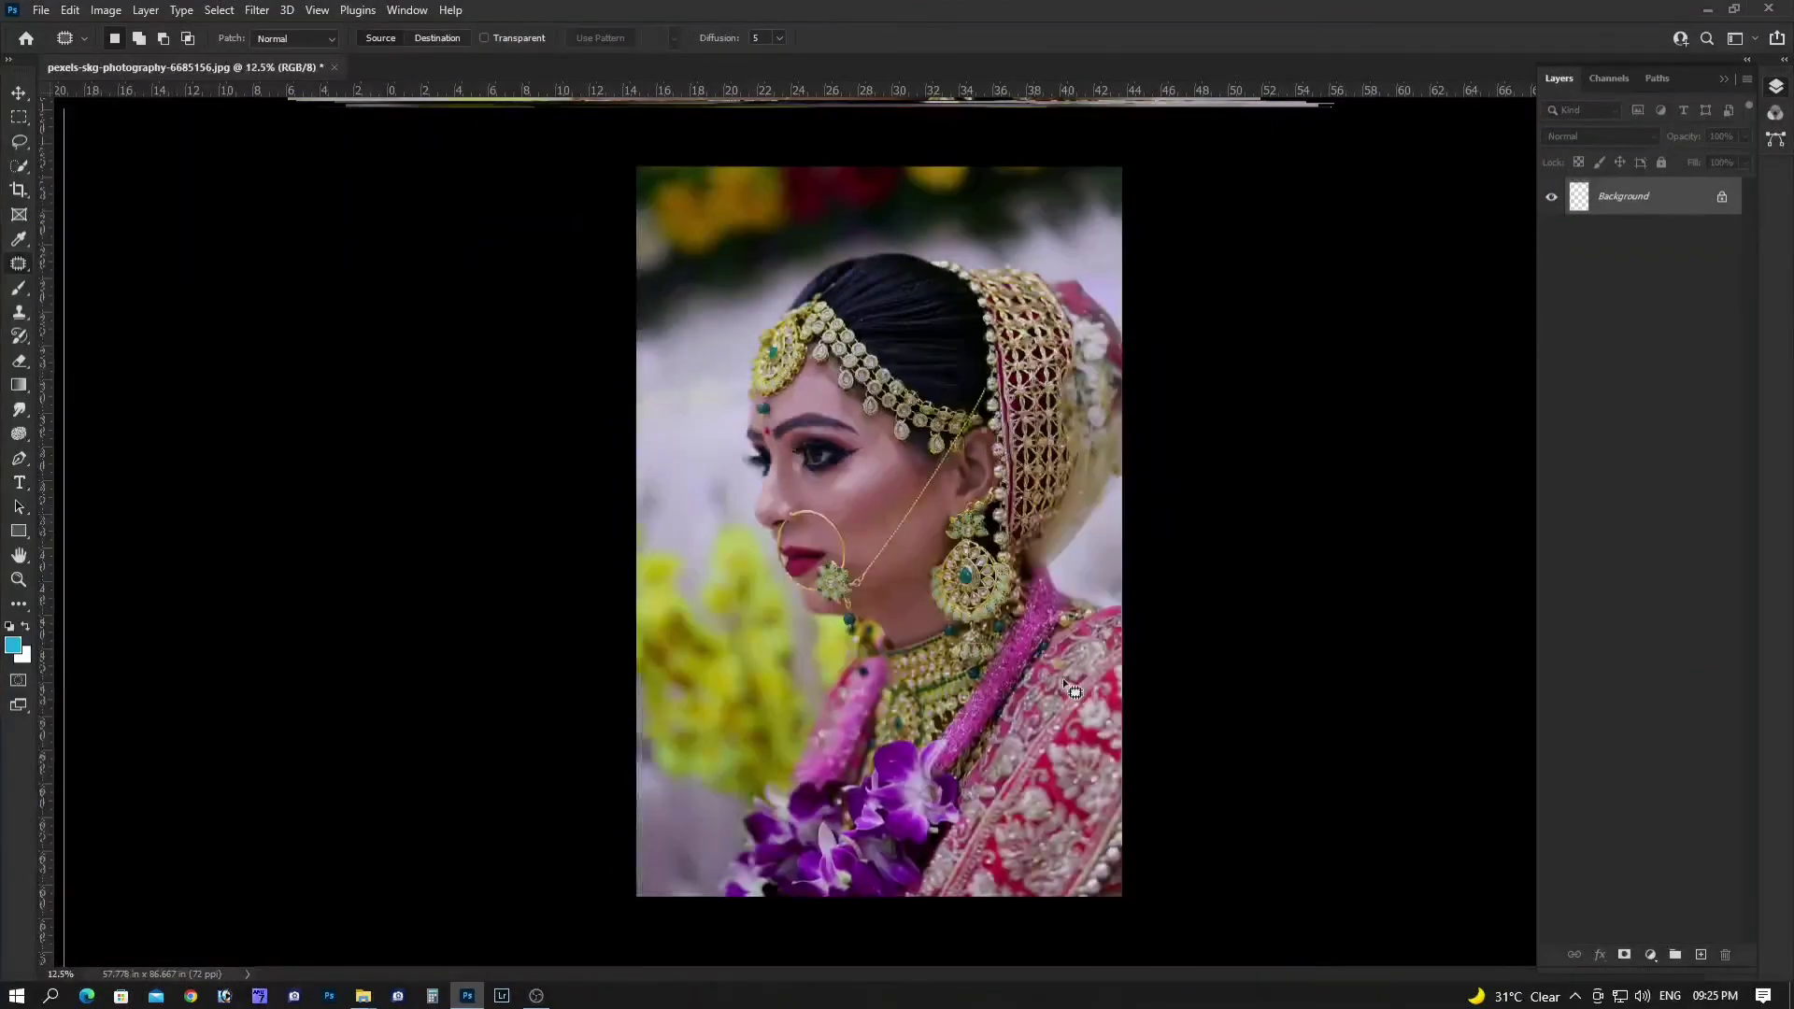
scroll(1063, 676, up, 3)
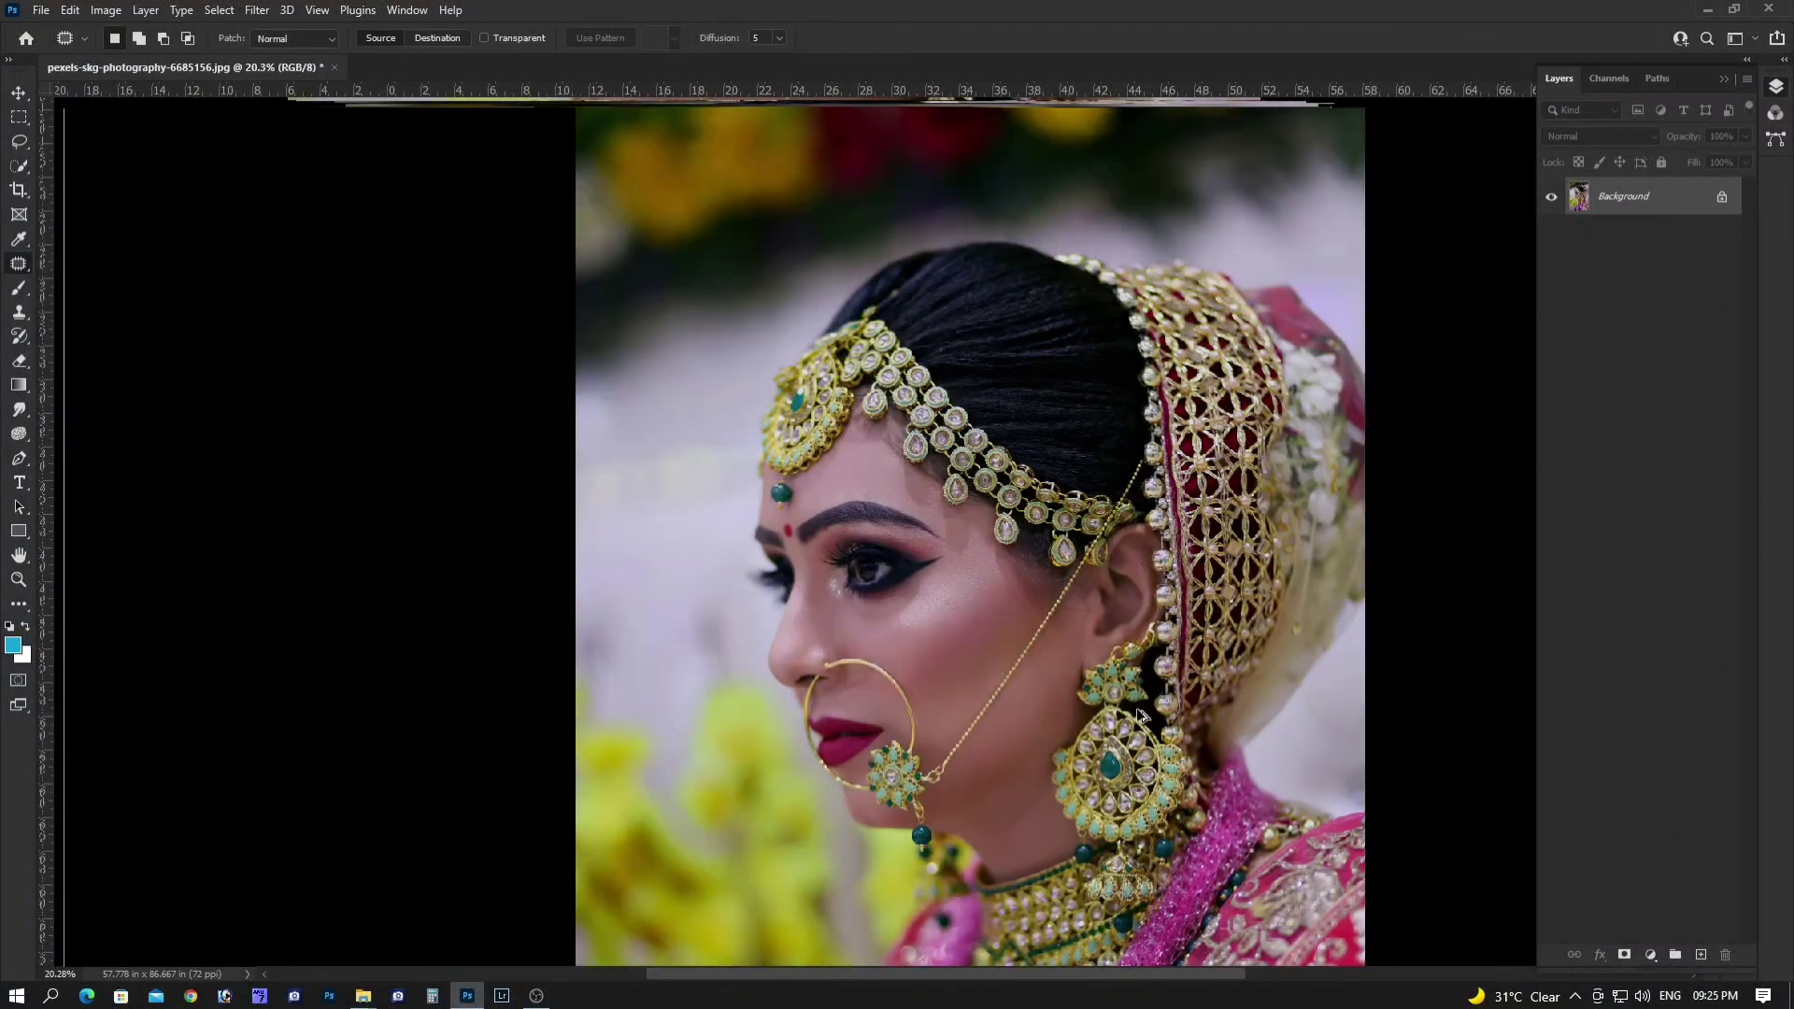
key(ctrl+z)
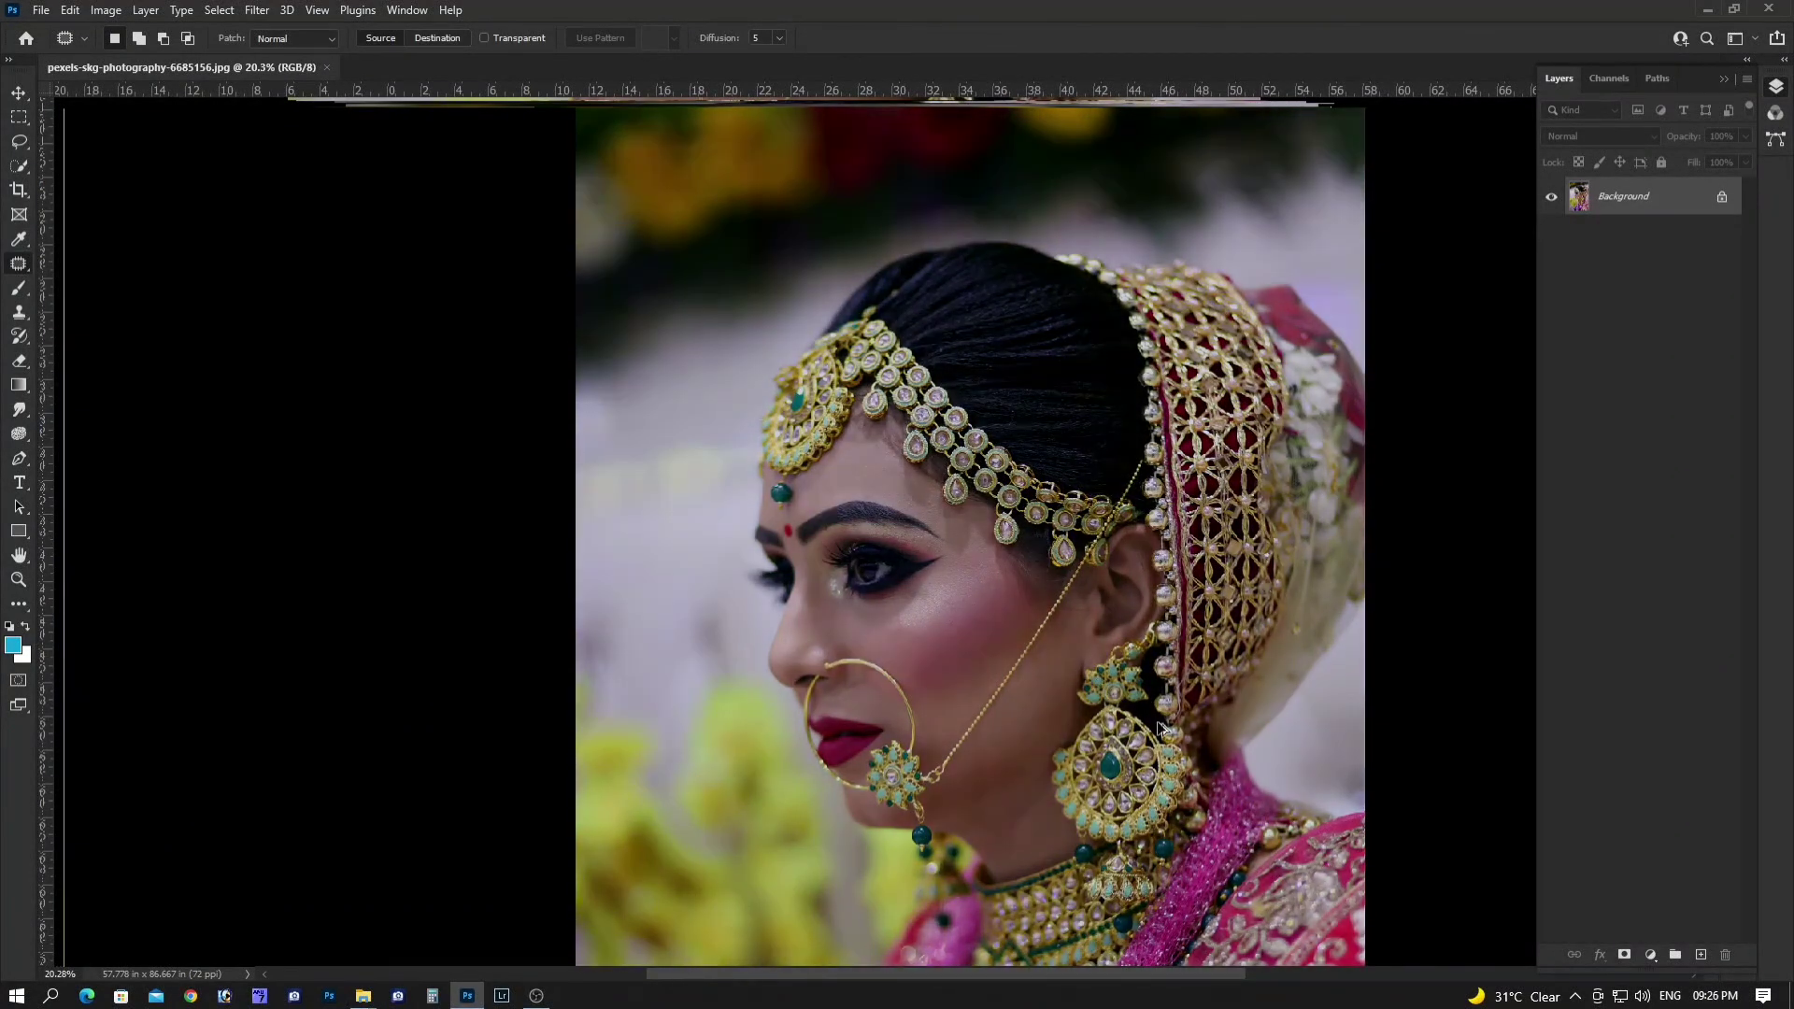
scroll(710, 308, down, 3)
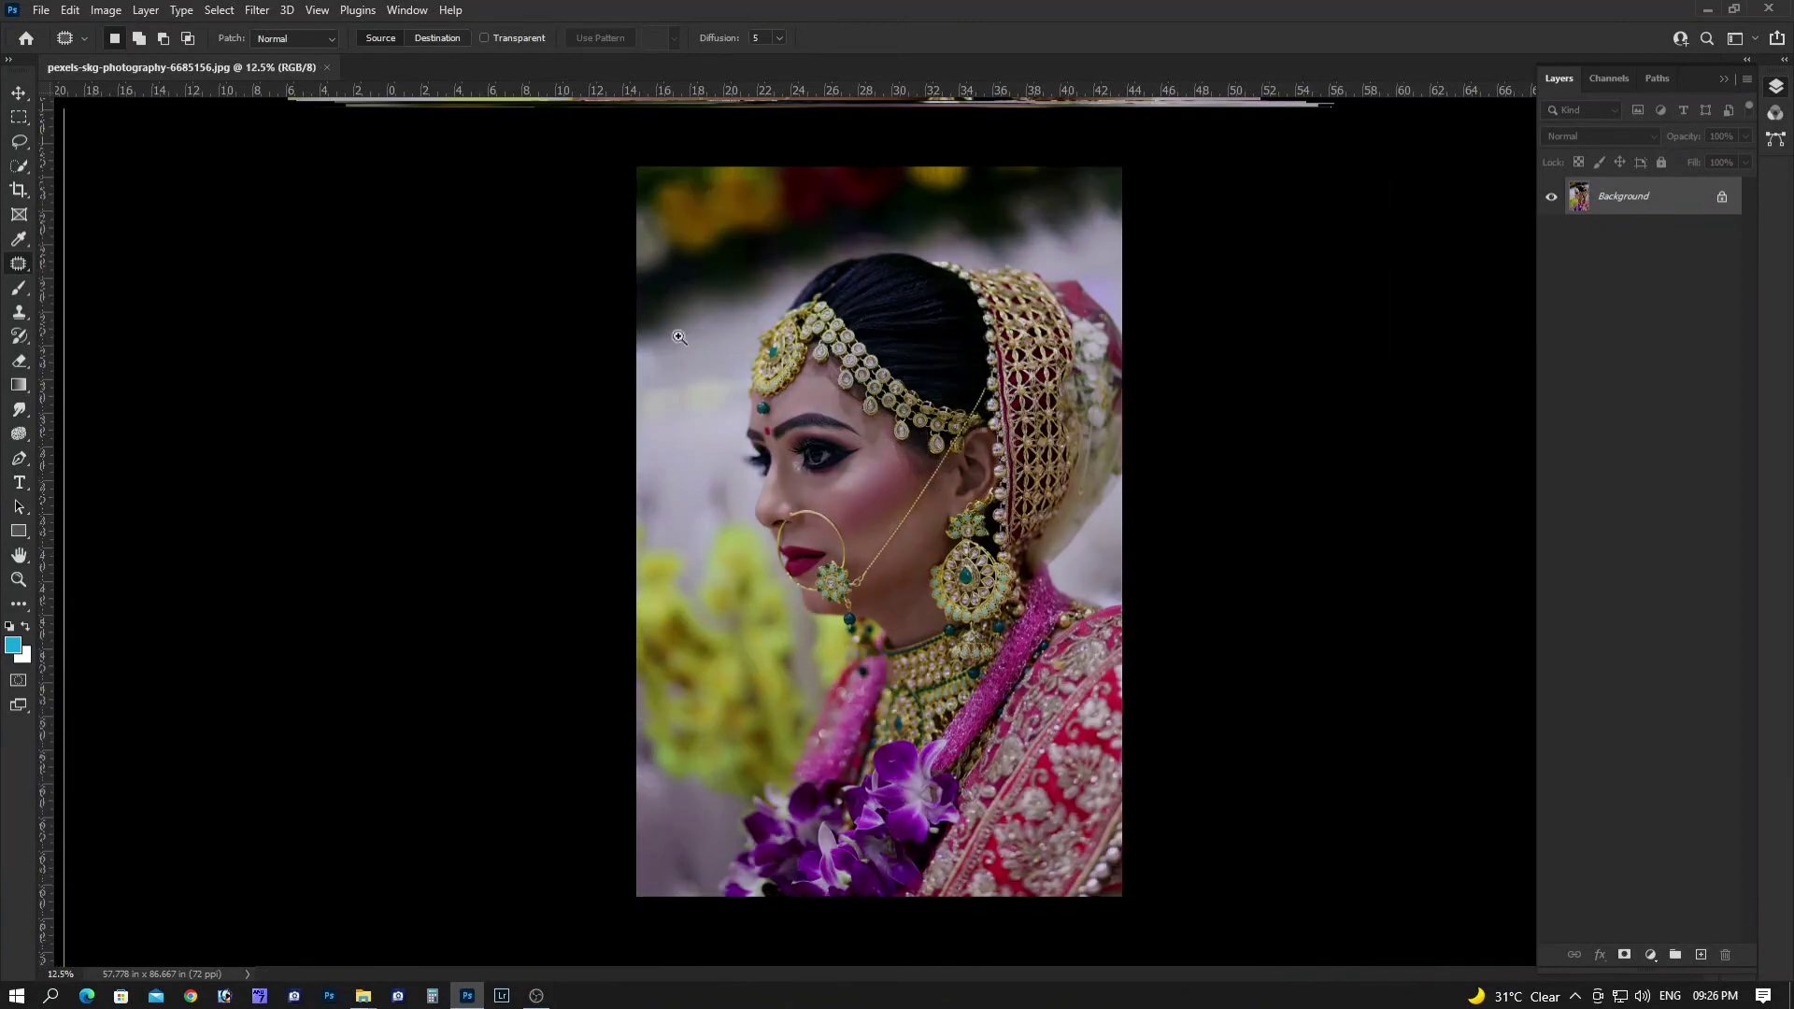
scroll(795, 448, up, 2)
scroll(887, 486, up, 2)
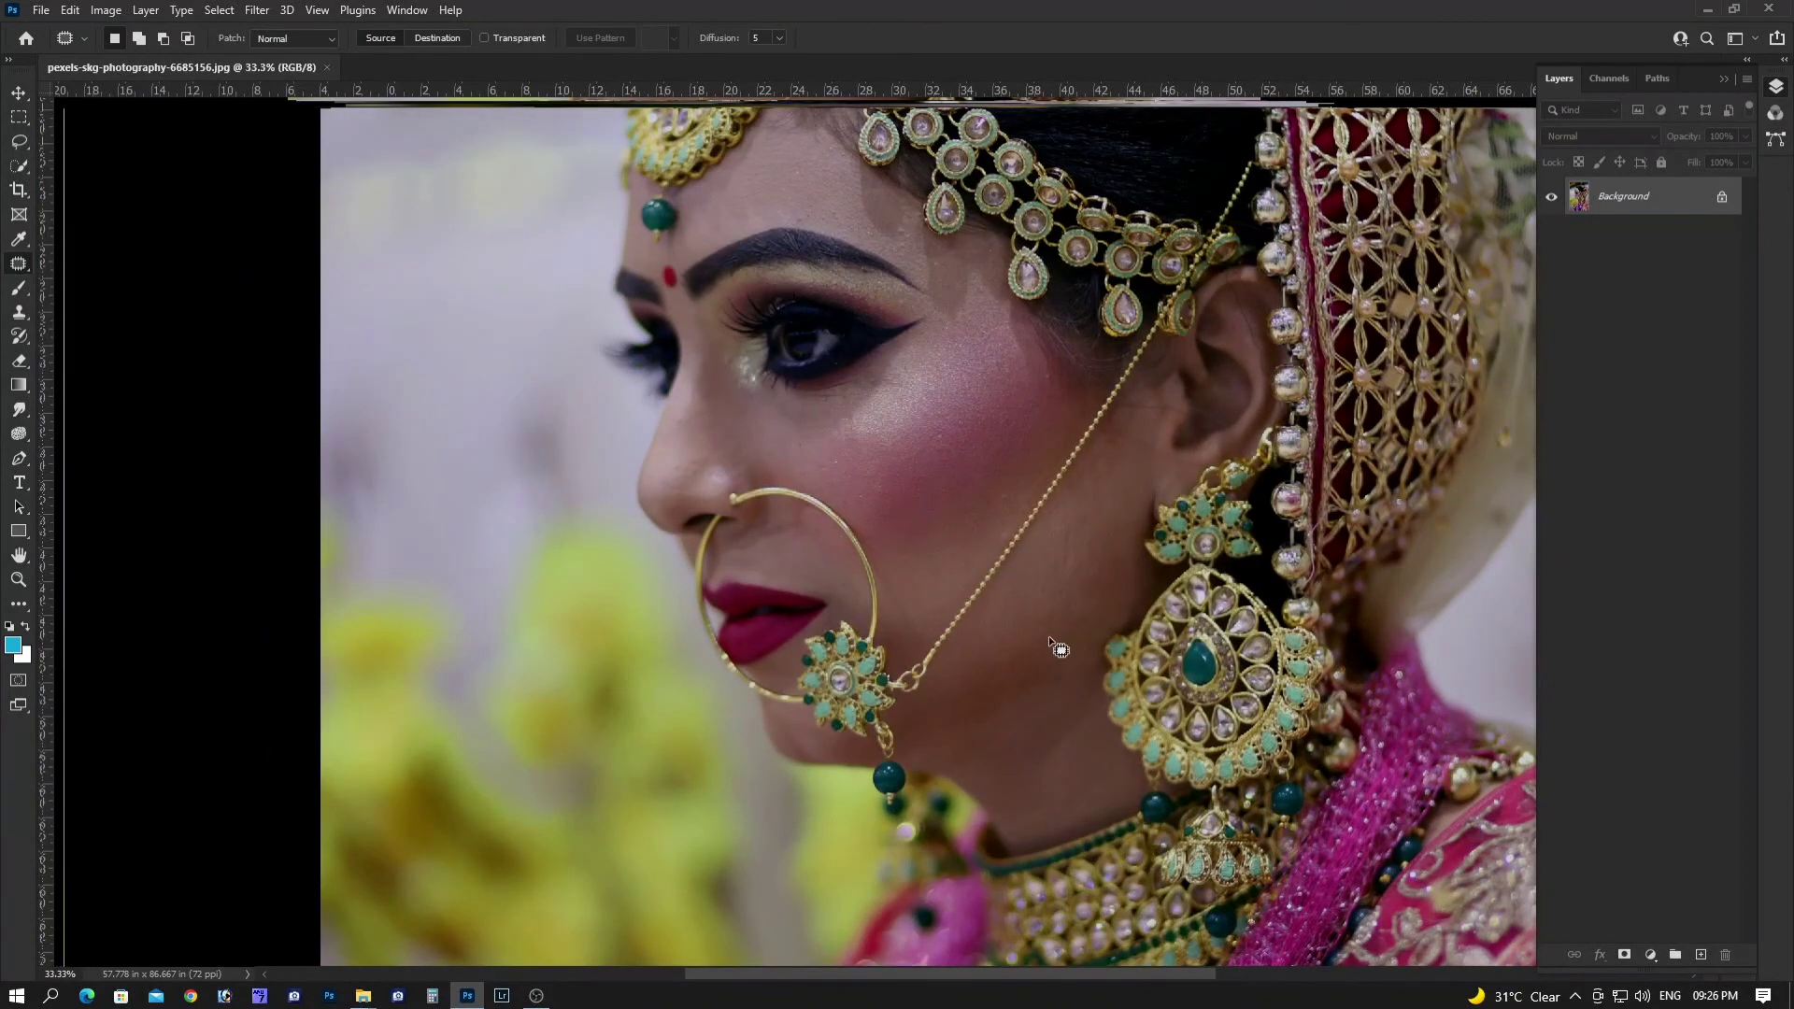
scroll(1042, 598, down, 2)
key(shift+ctrl+l)
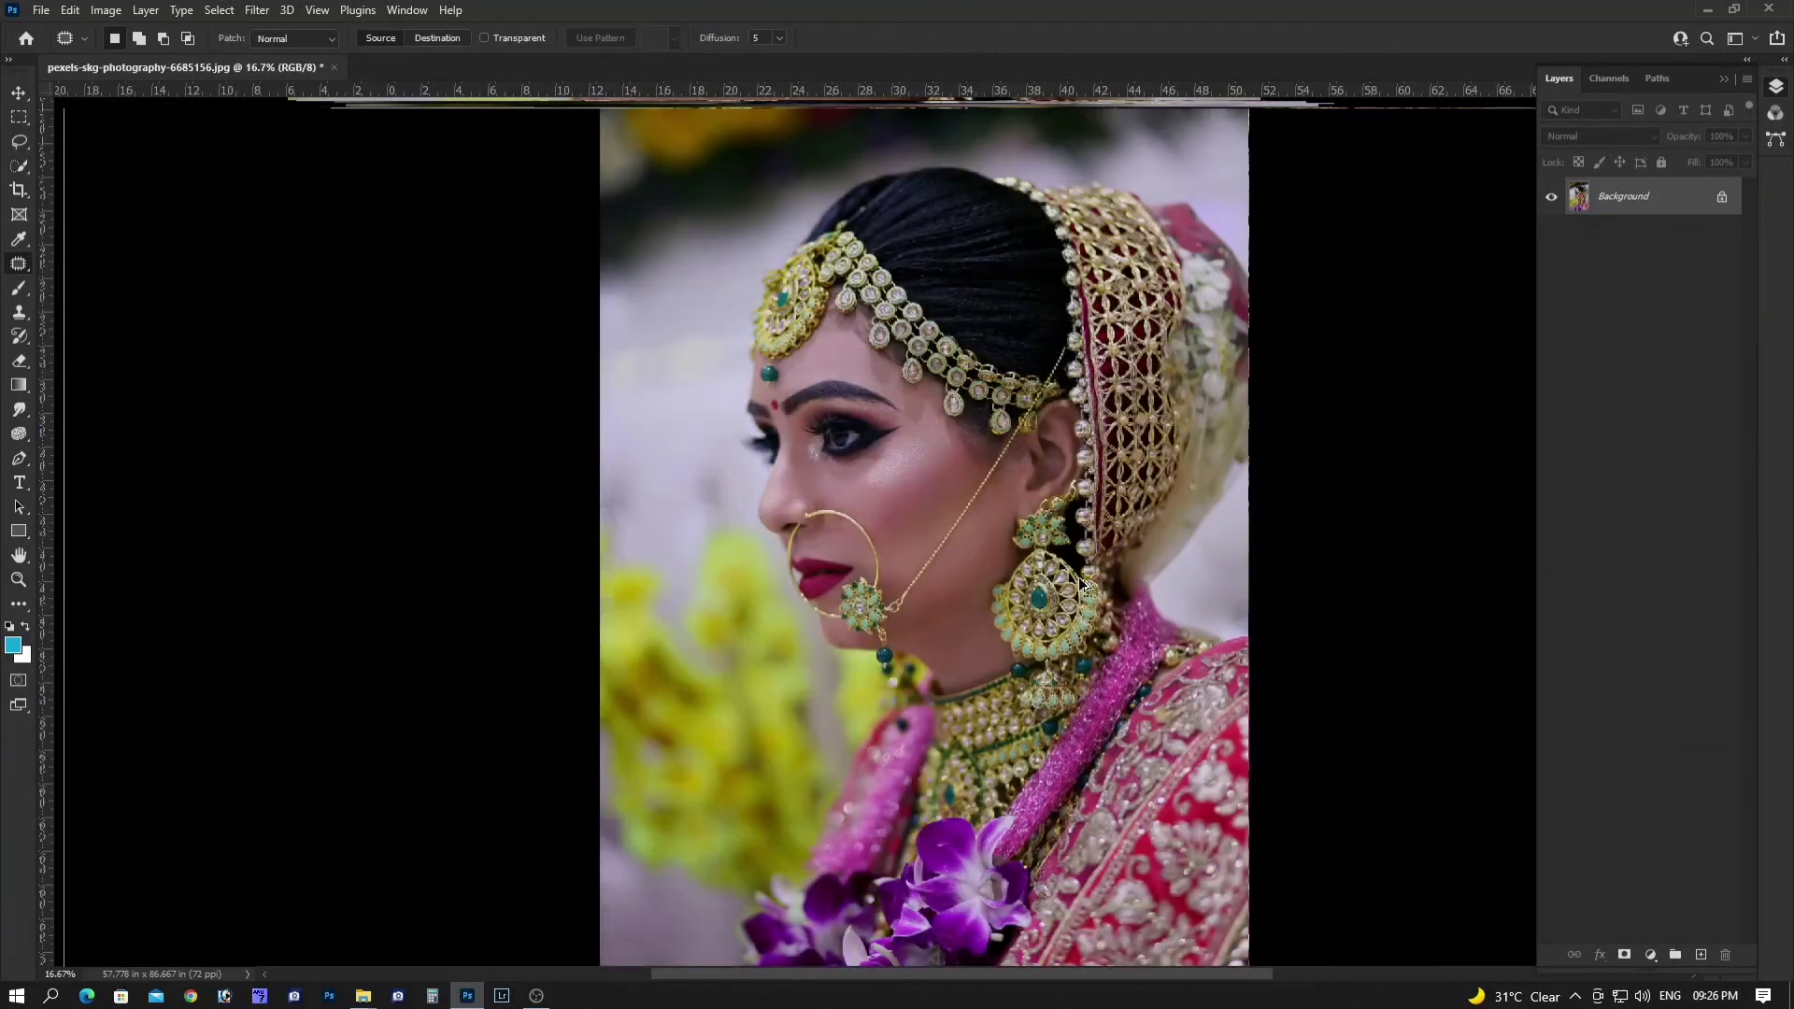
key(ctrl+z)
key(ctrl+shift+z)
key(ctrl+z)
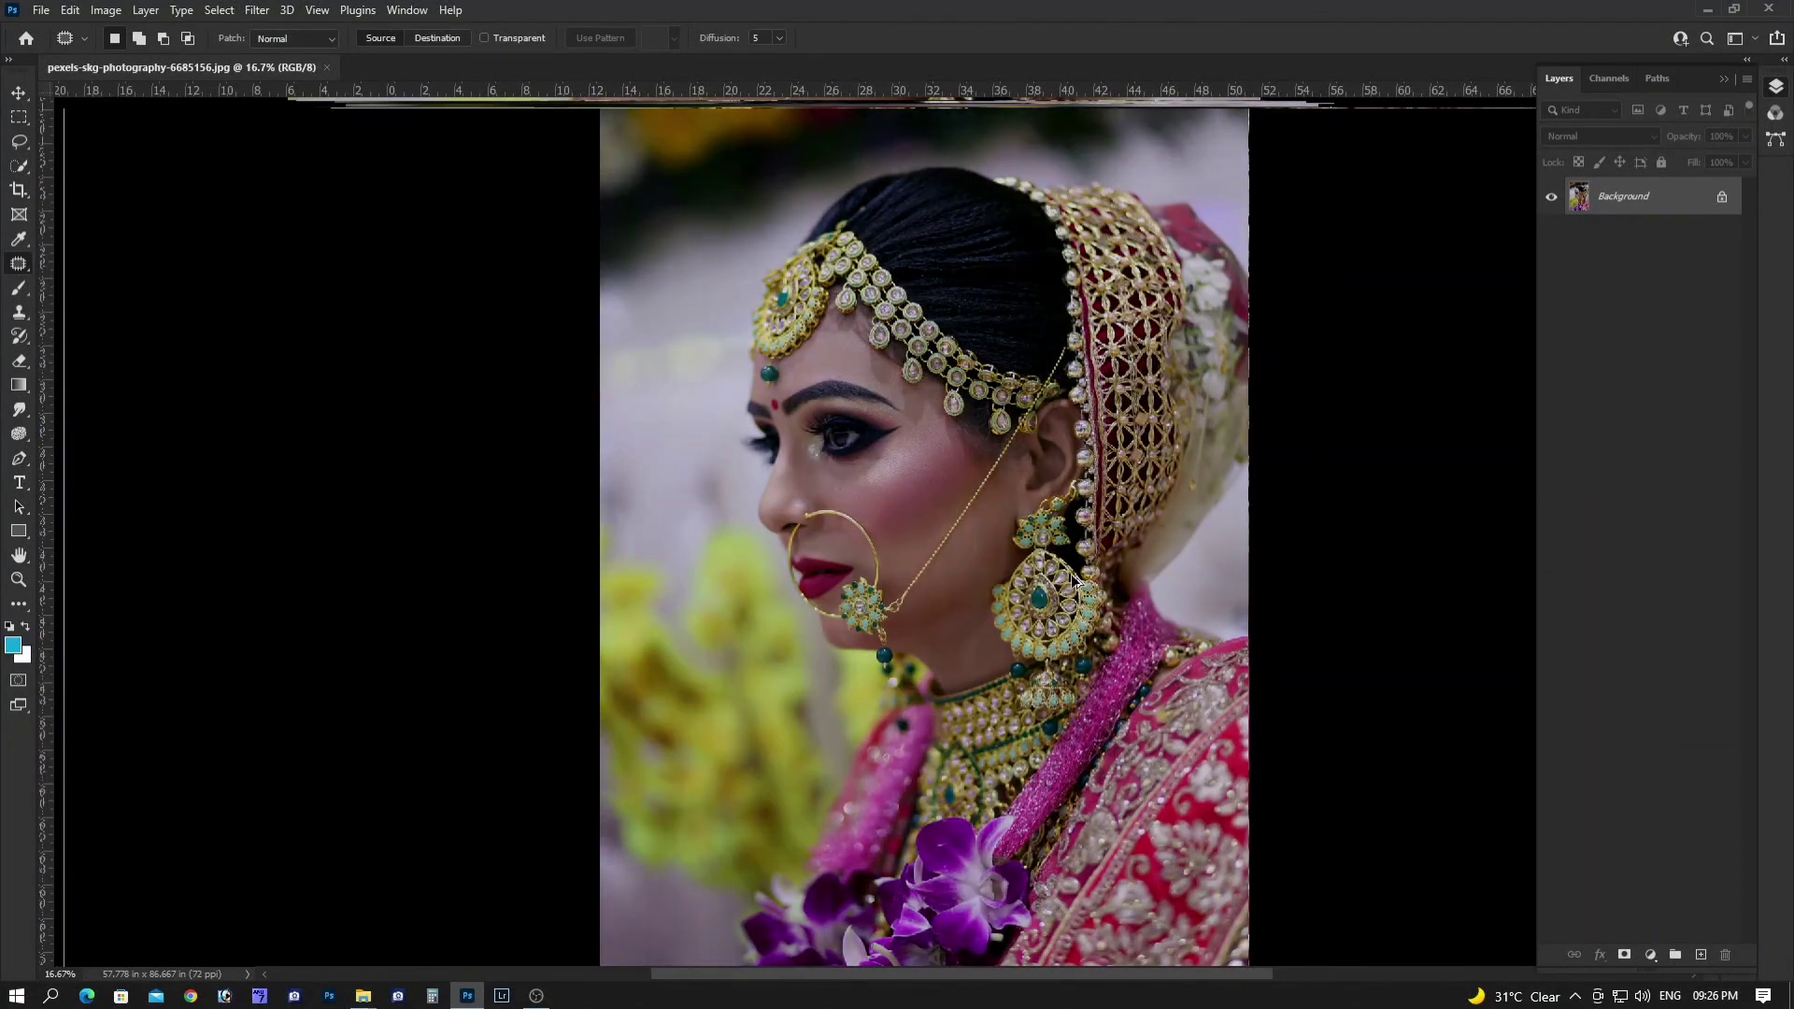
key(ctrl+shift+z)
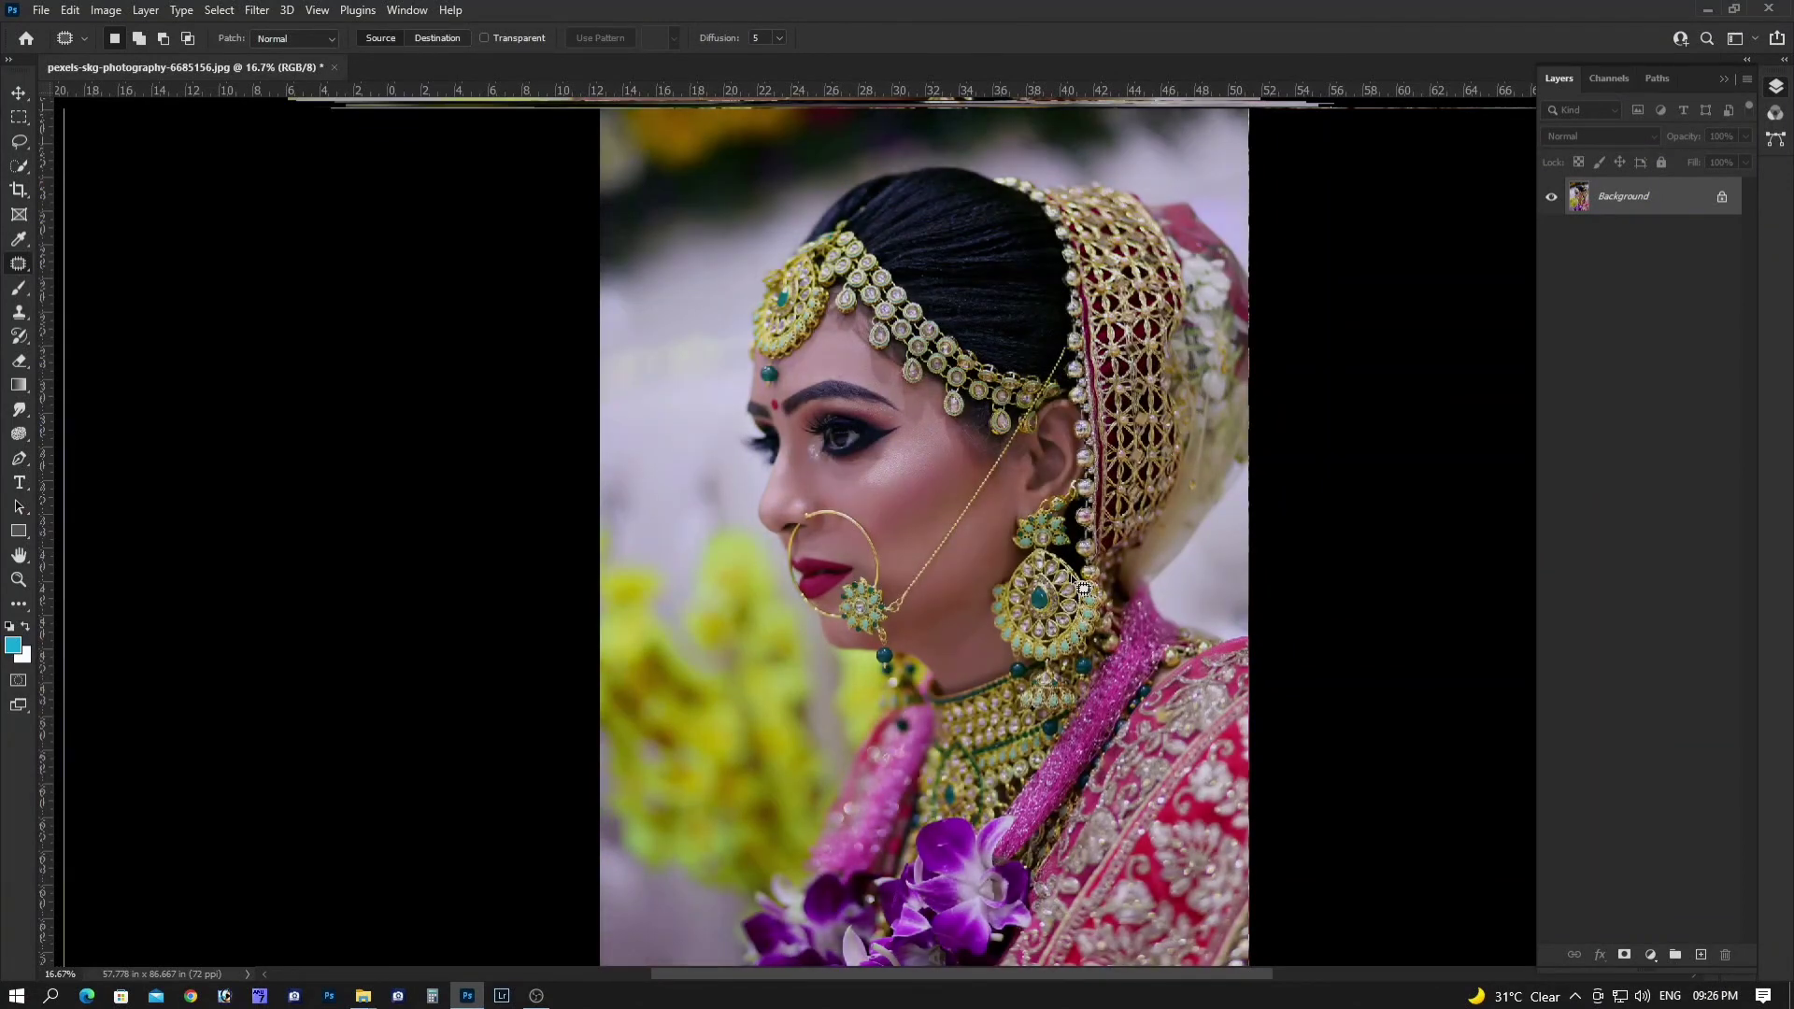